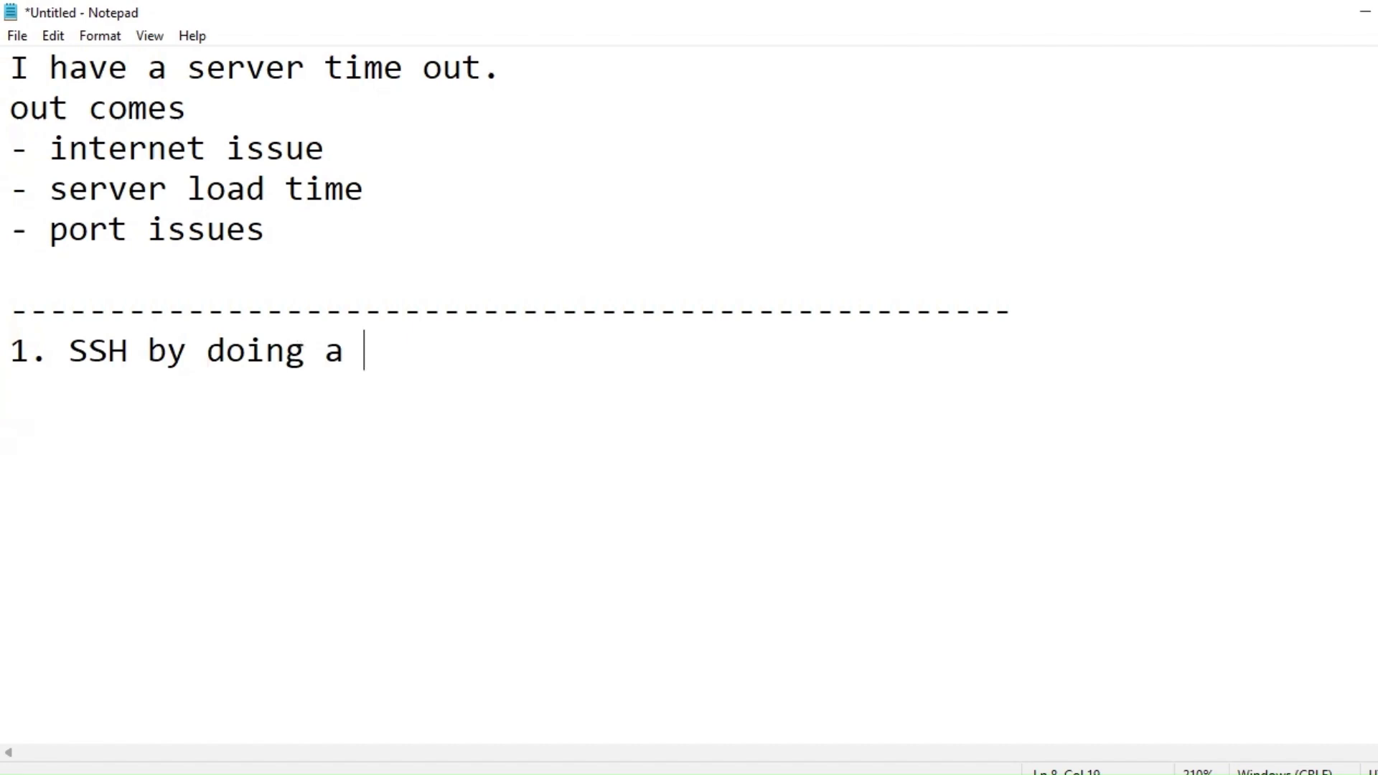
Step: Continue note item 1 about SSH with the words "other instance", correcting the misspelled word
type("a")
key("BackSpace")
type("othe")
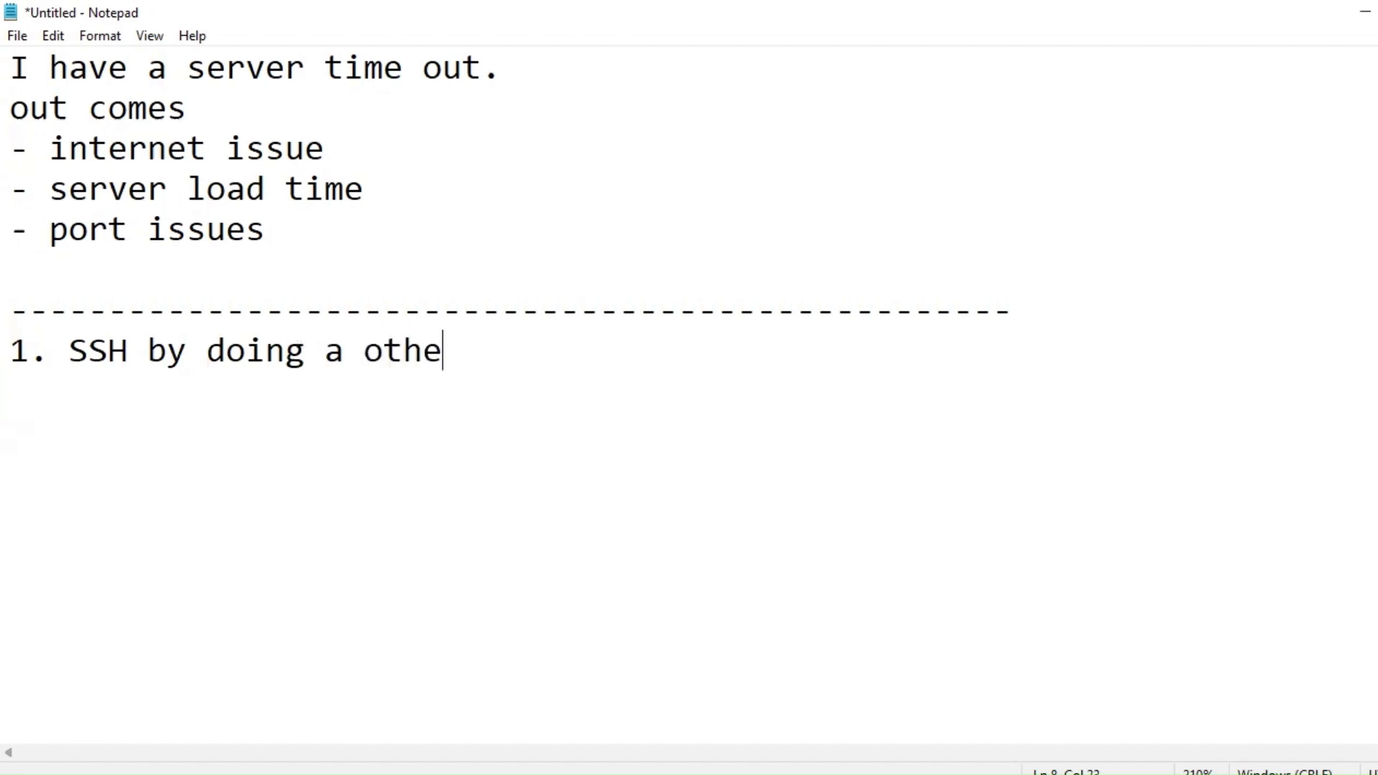
type("r isntnace")
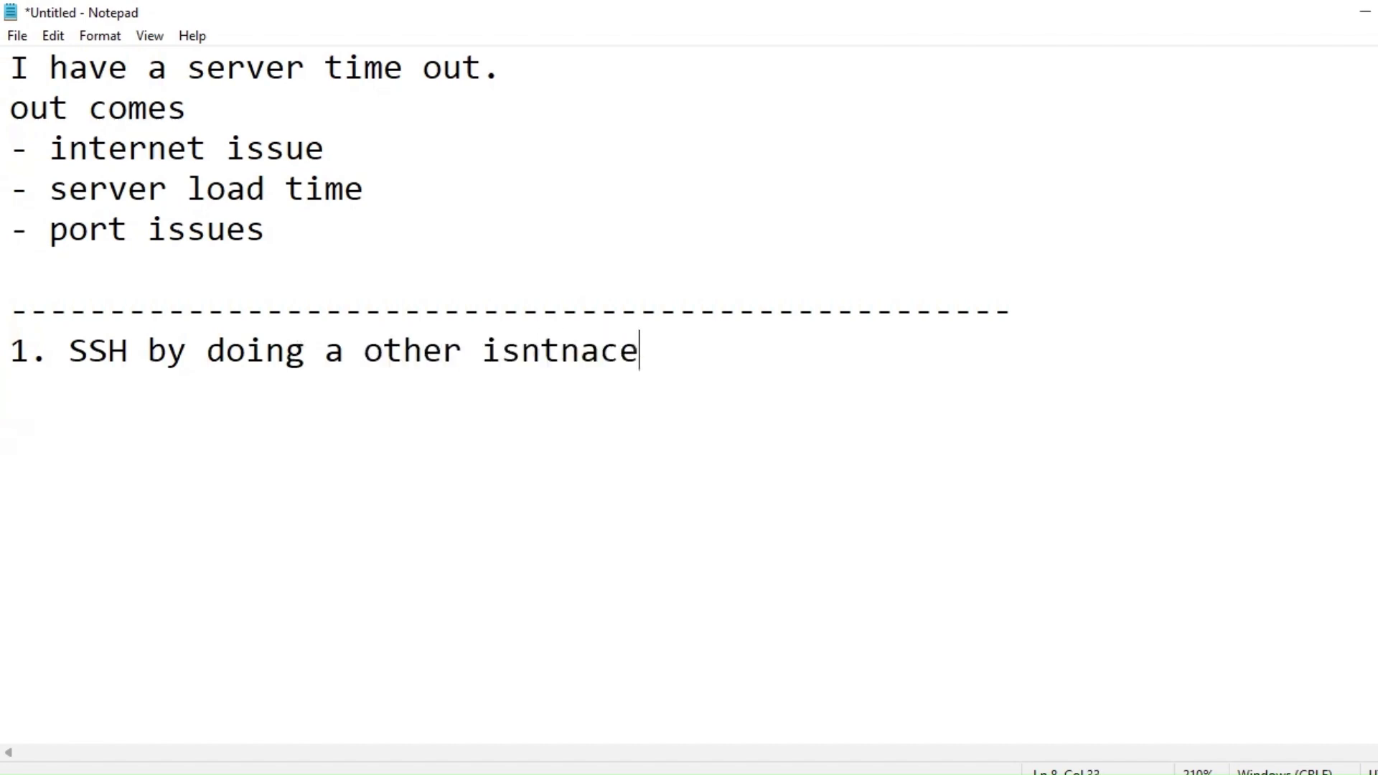
key("BackSpace")
key("BackSpace")
key("BackSpace")
key("BackSpace")
key("BackSpace")
key("BackSpace")
key("BackSpace")
type("nstance ")
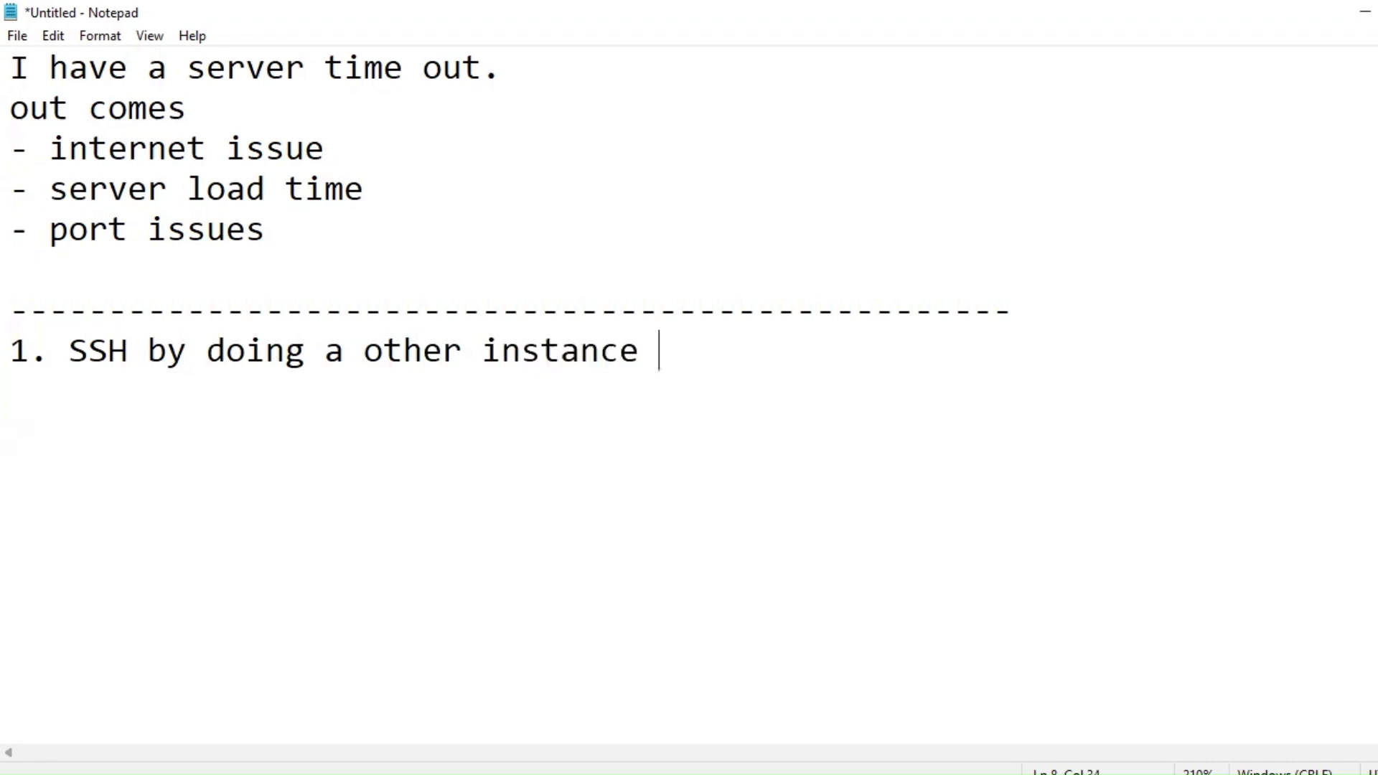
Step: Complete note item 1 with "of jump/public server o rdoing bastion"
type("of ju")
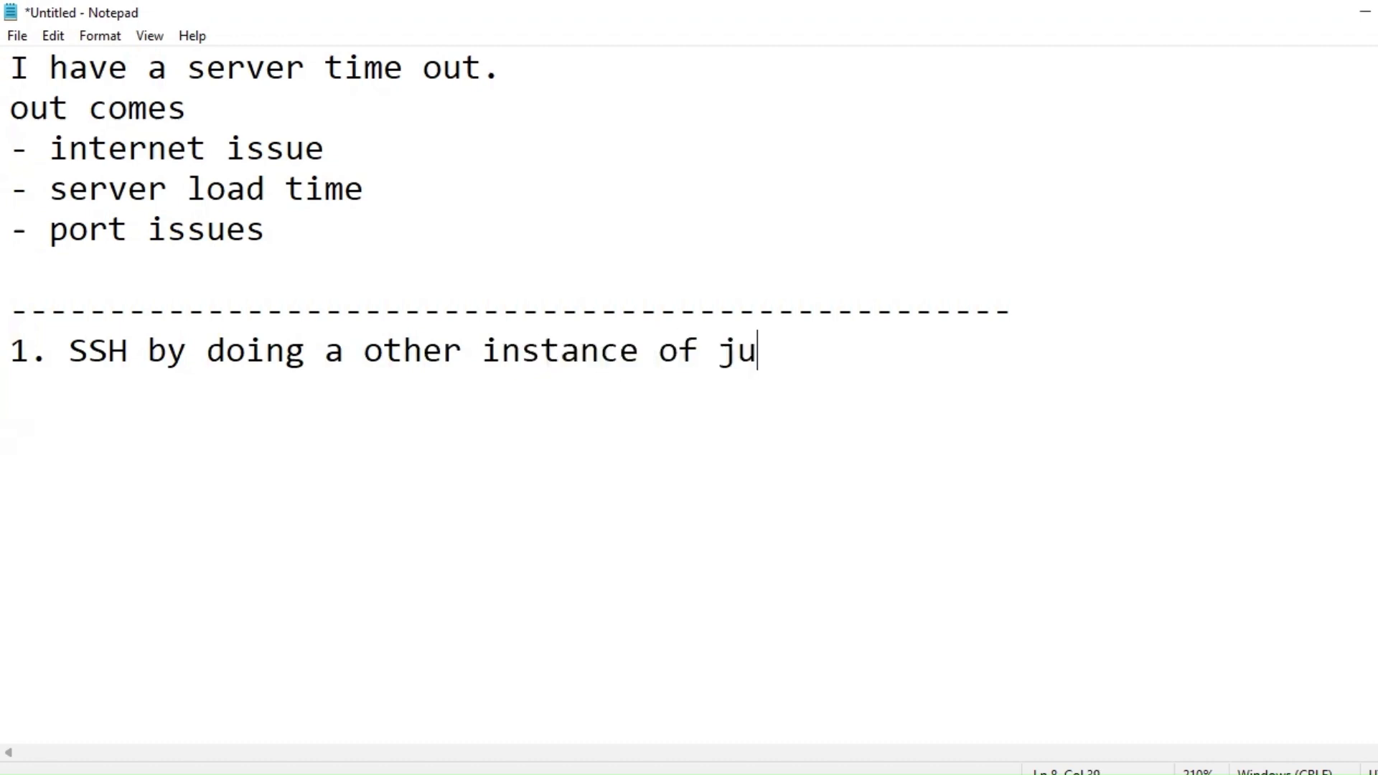
type("mp/op")
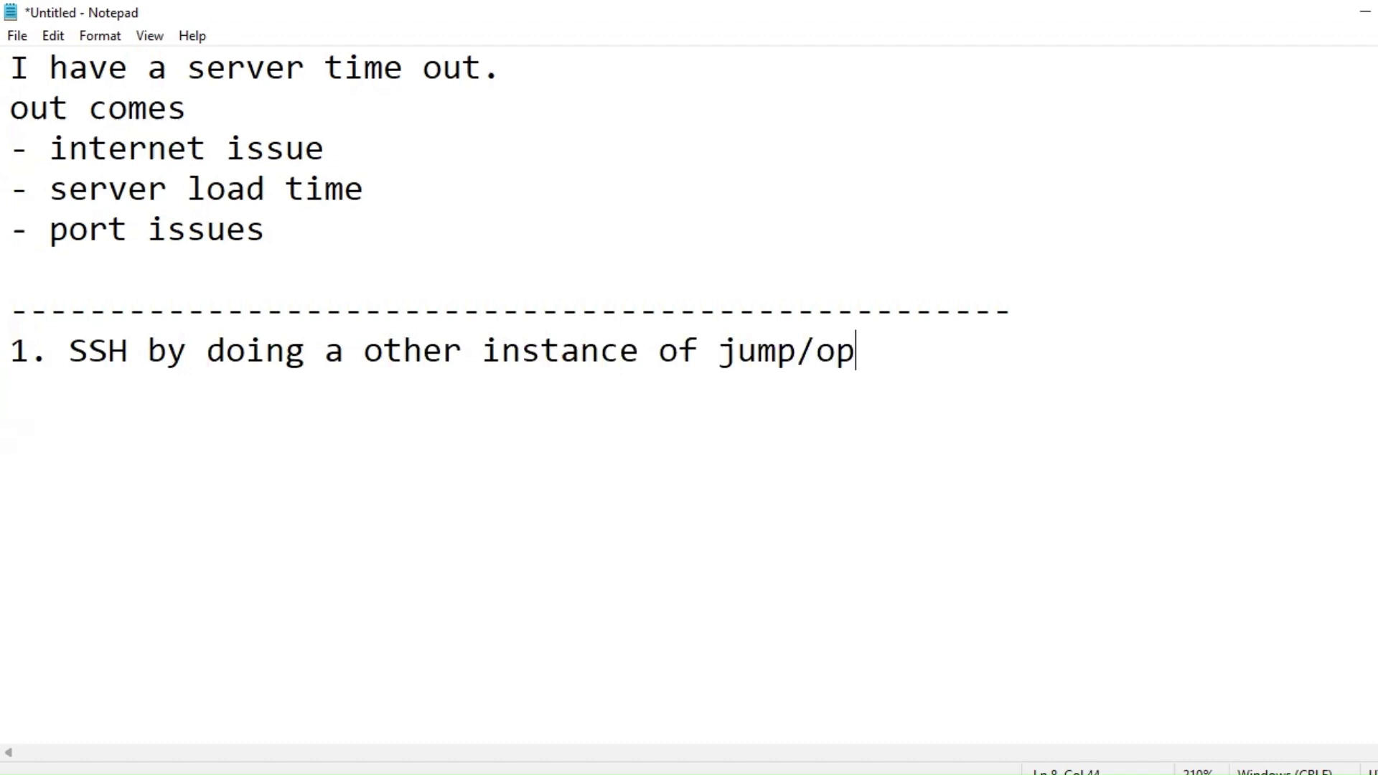
key("BackSpace")
key("BackSpace")
type("public server")
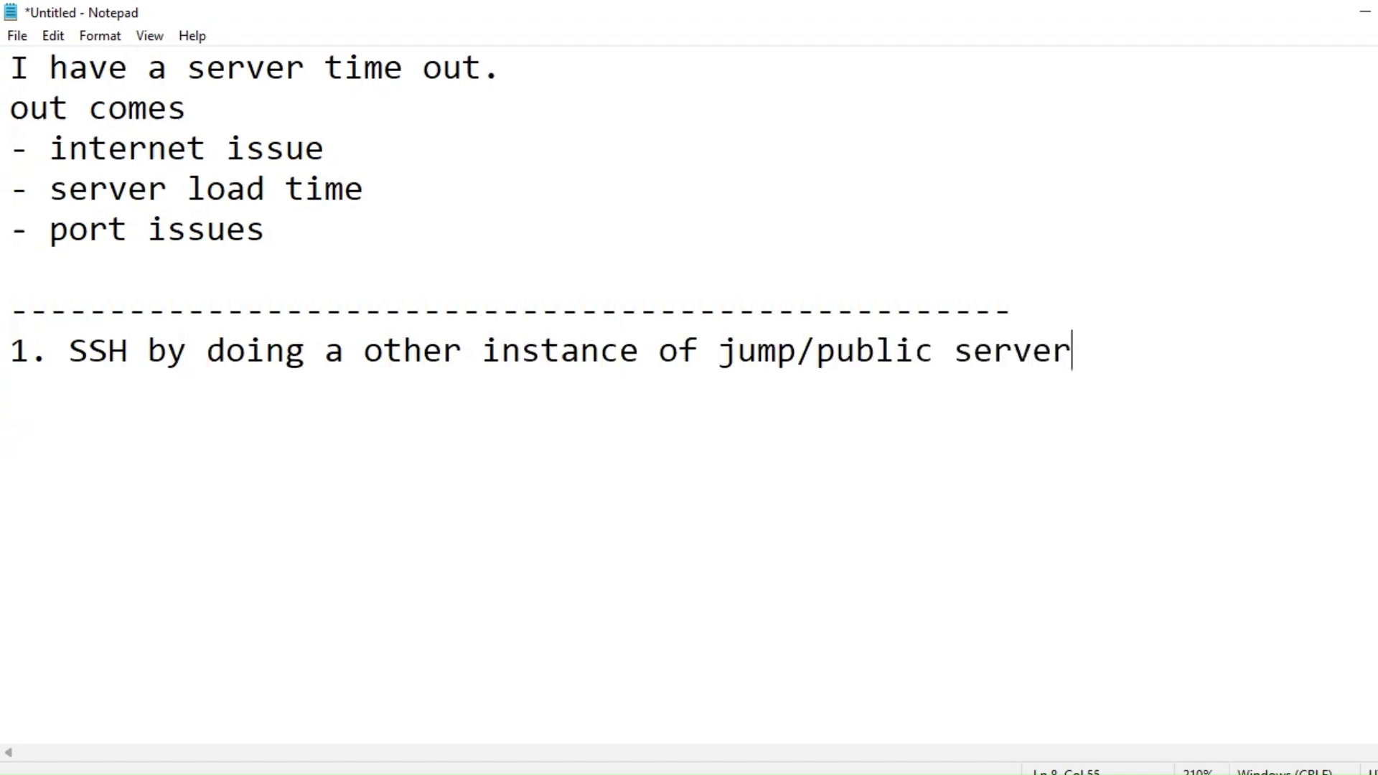
type(" o rdo")
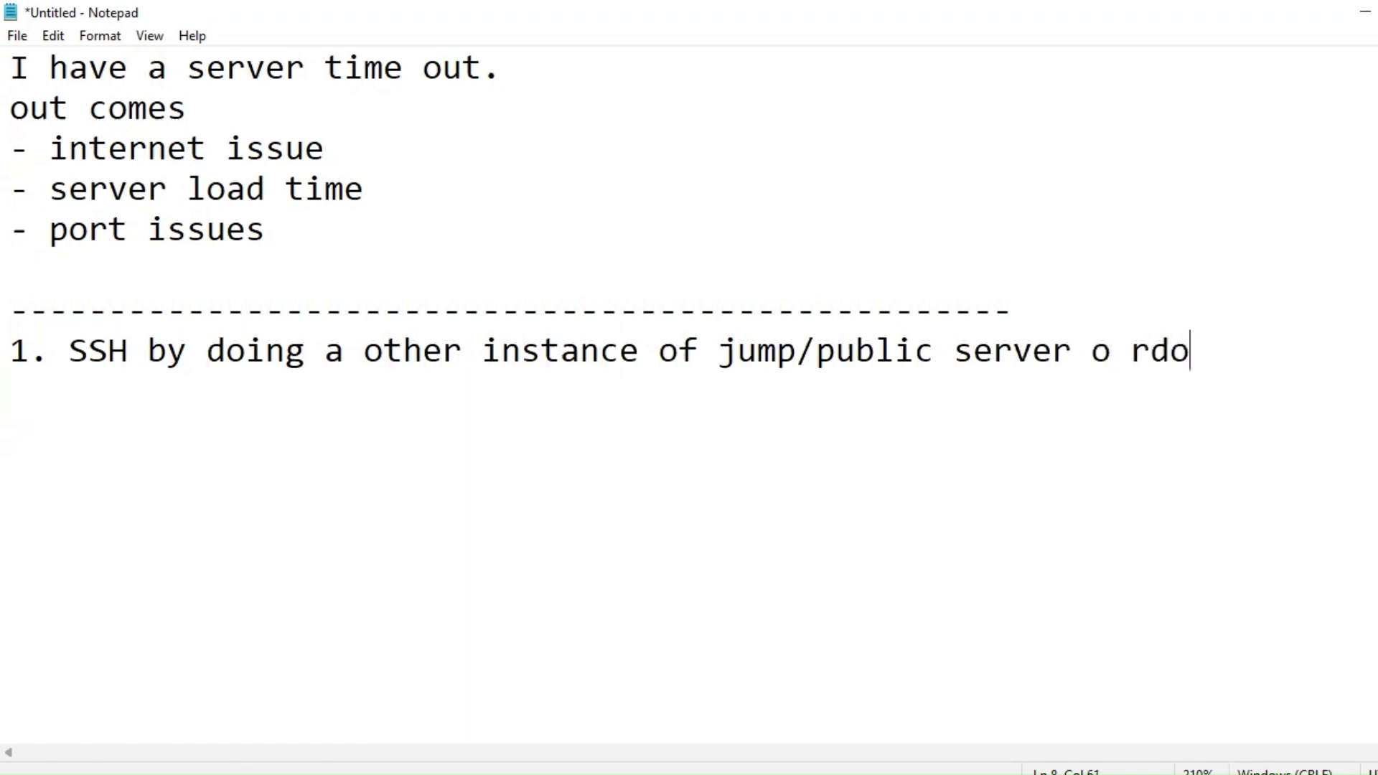
type("ing bastion")
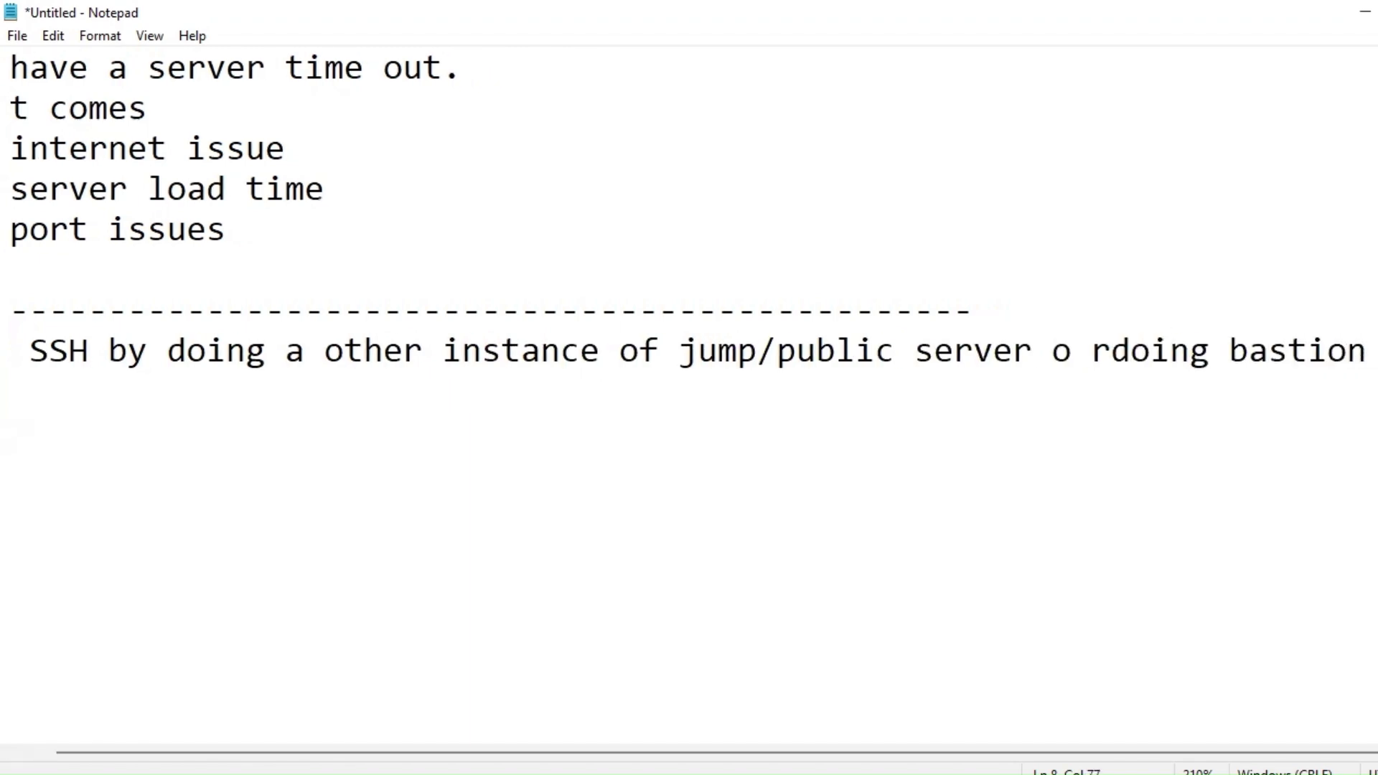
Step: Add note item "2. session manager" in Notepad, viewing the private instance's Session Manager connection option in the AWS console
key("Return")
type("2.")
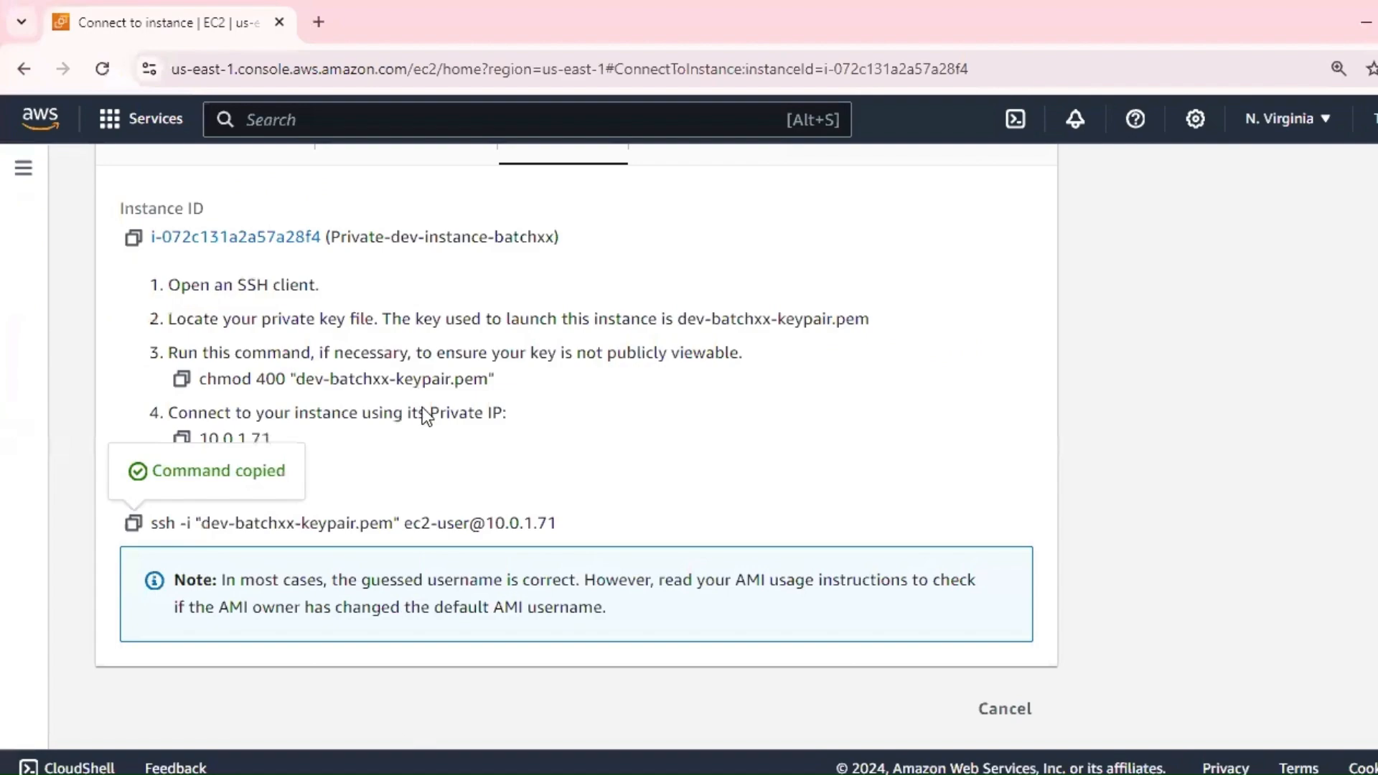
scroll(424, 415, "up", 3)
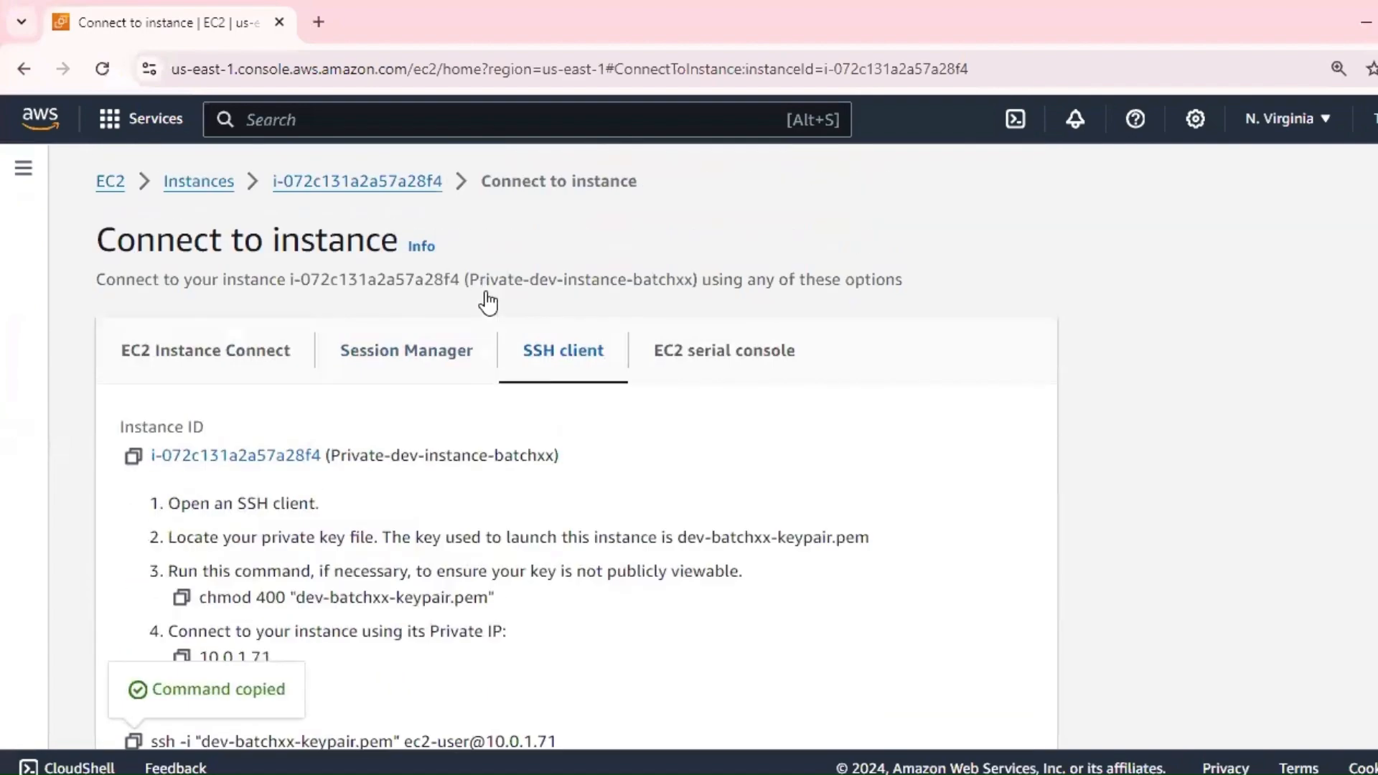
left_click(427, 366)
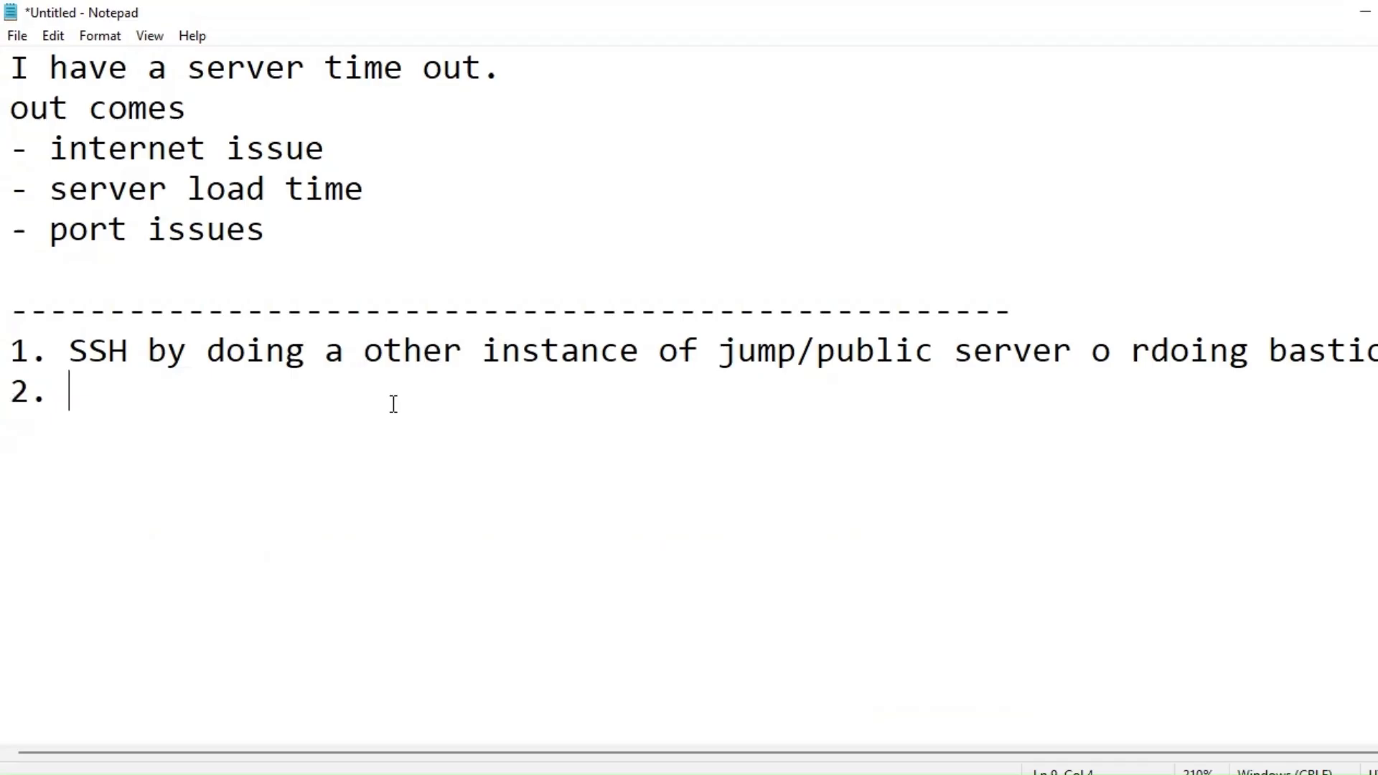
type("session manager")
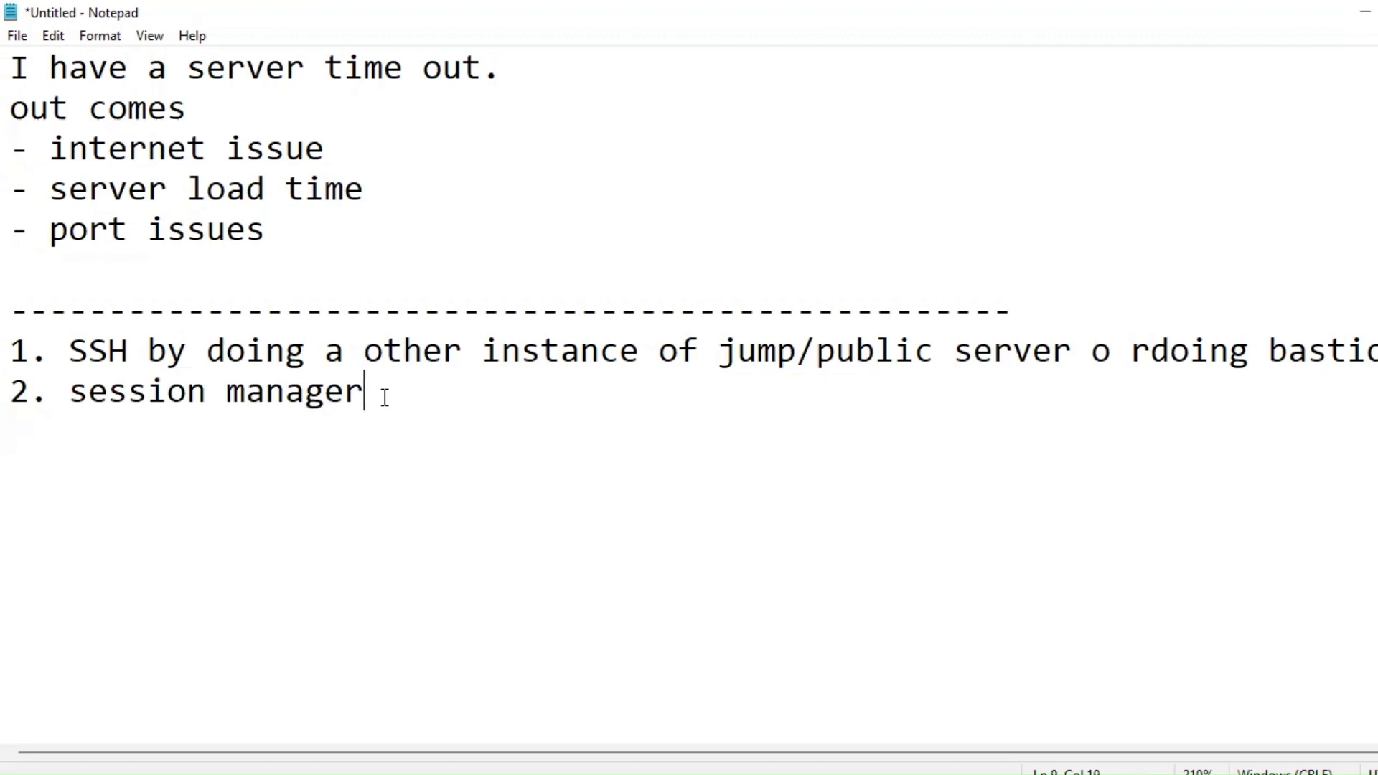
Step: Highlight the connection time-out message in the Git Bash terminal and the two numbered access methods in Notepad
left_click(516, 774)
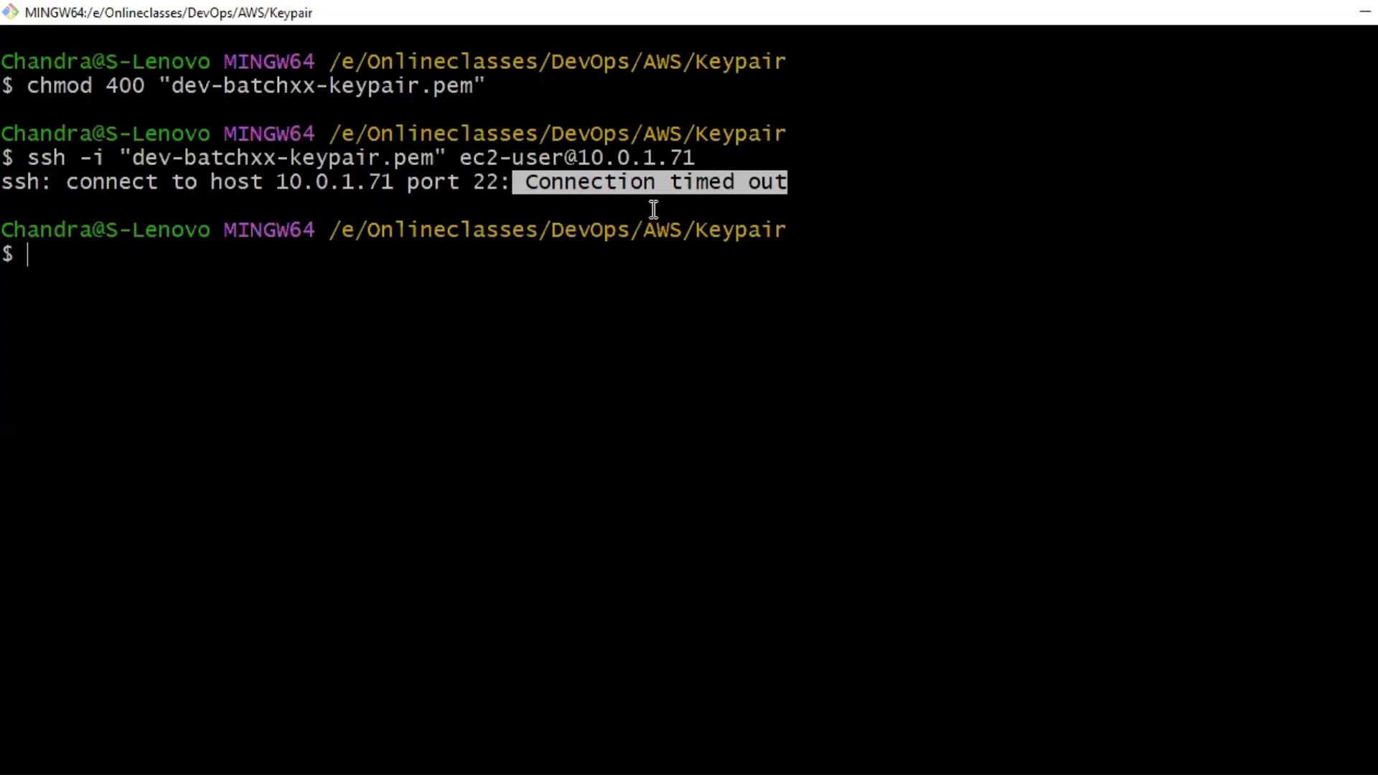
left_click(632, 185)
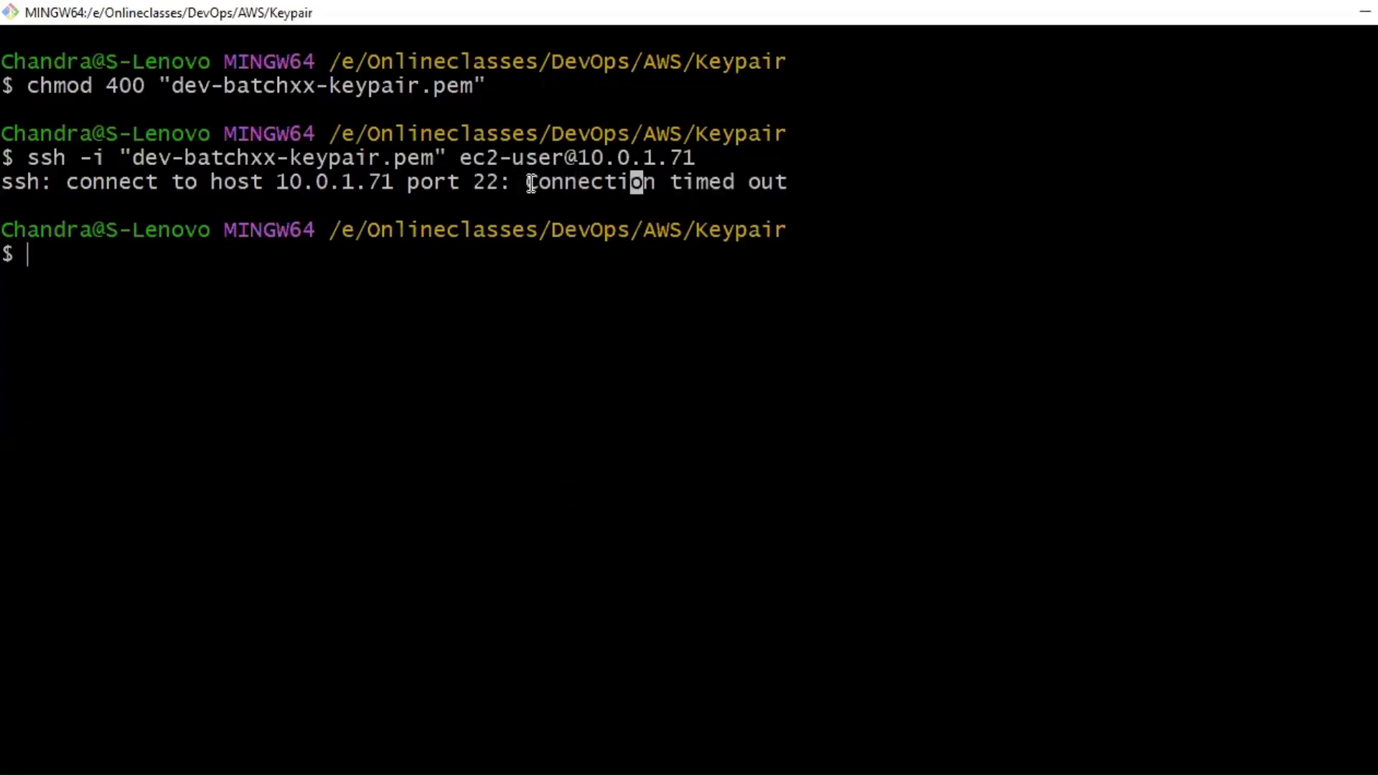
left_click_drag(530, 183, 784, 188)
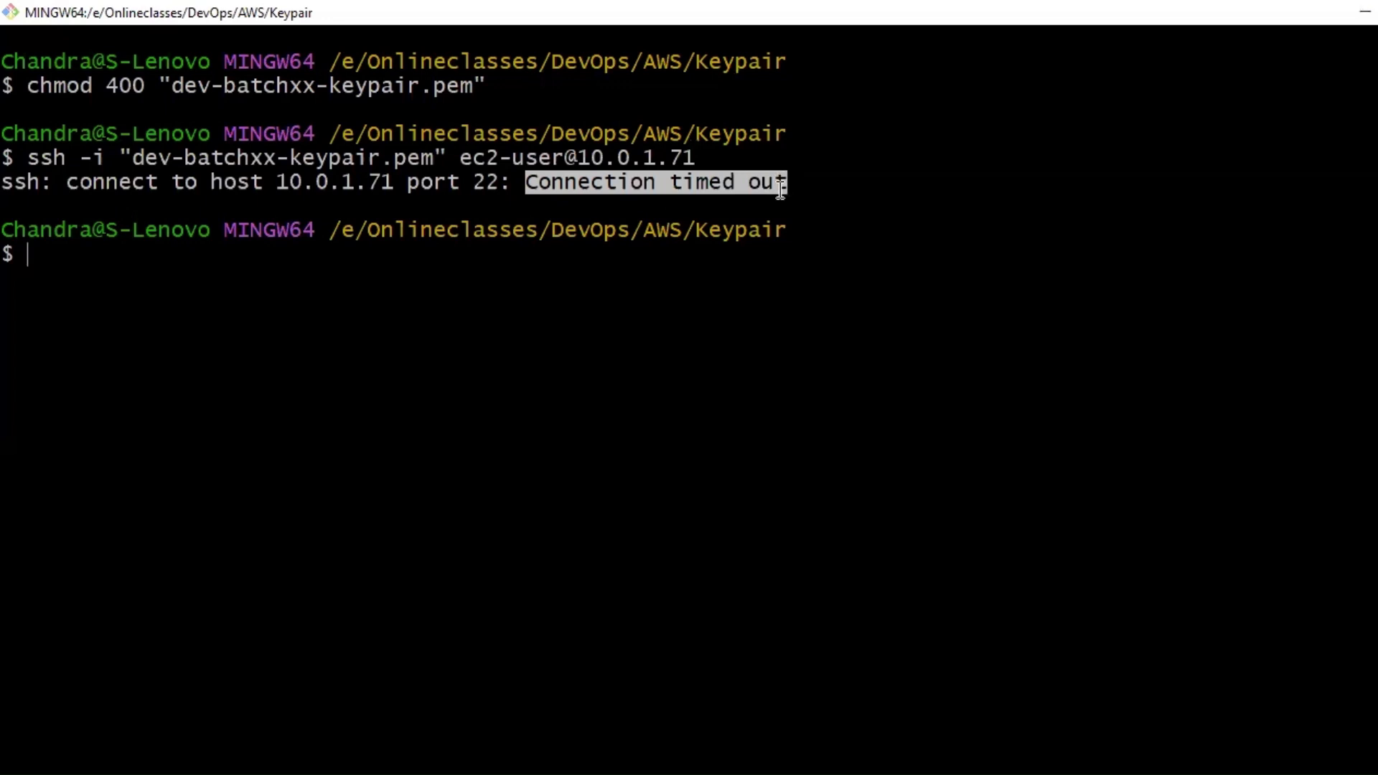
left_click(1364, 13)
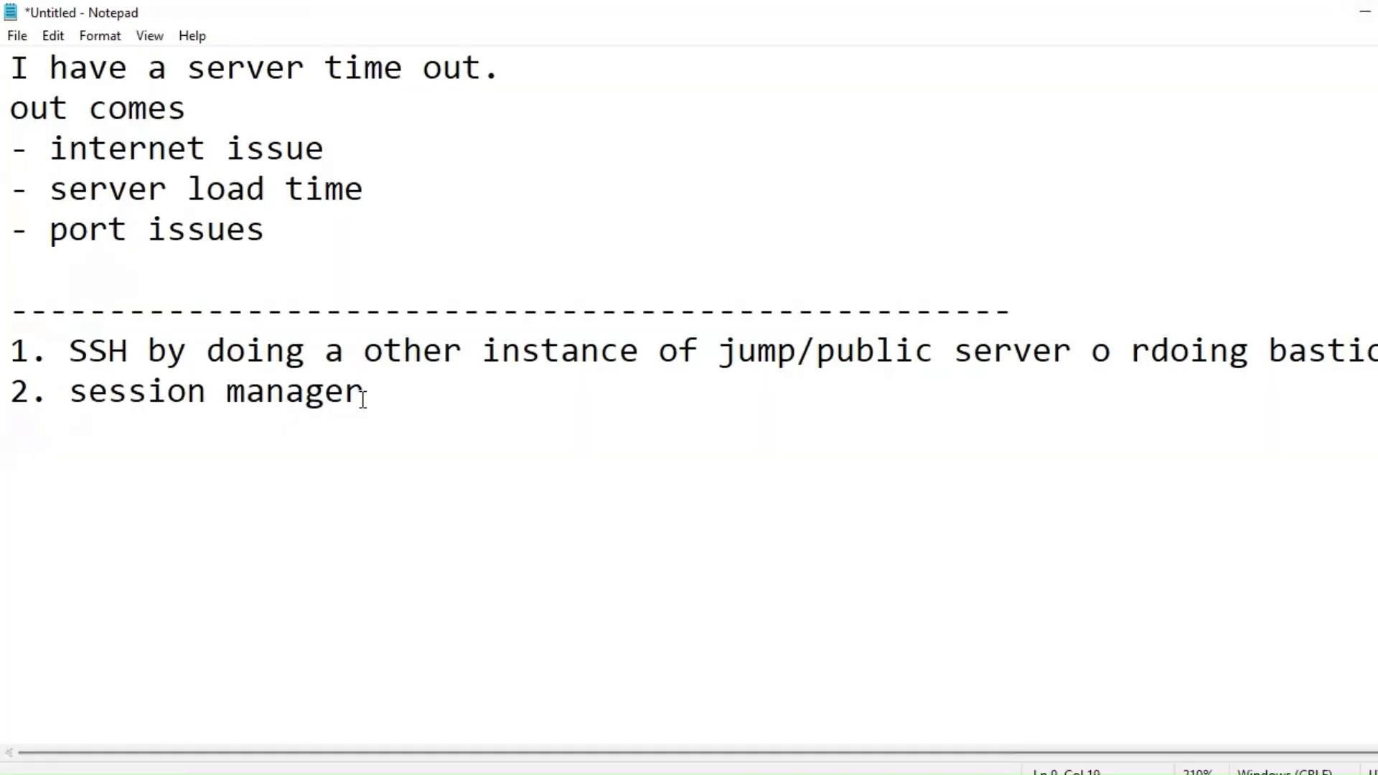
left_click_drag(368, 392, 15, 347)
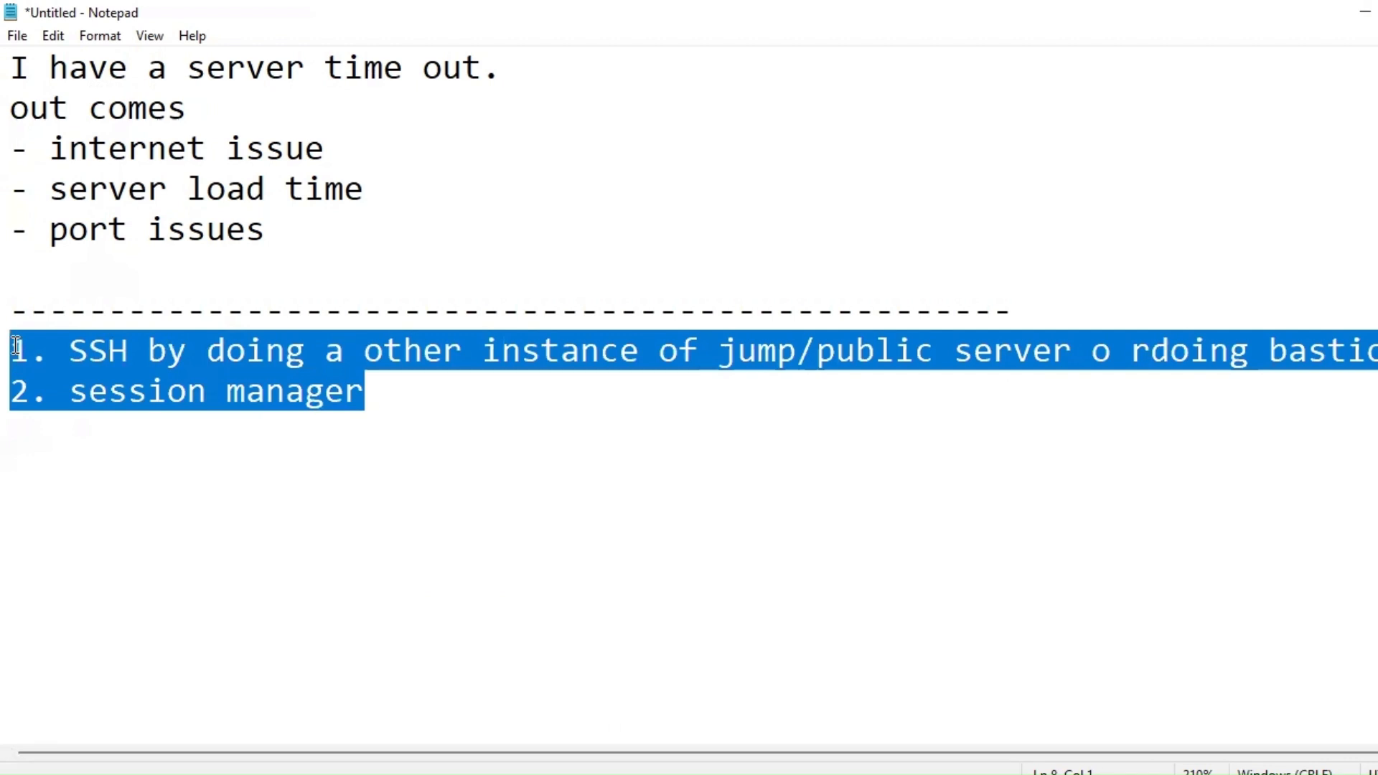
Step: Switch to the AWS console, open the EC2 instances list and remove its running-state filter
mouse_move(361, 774)
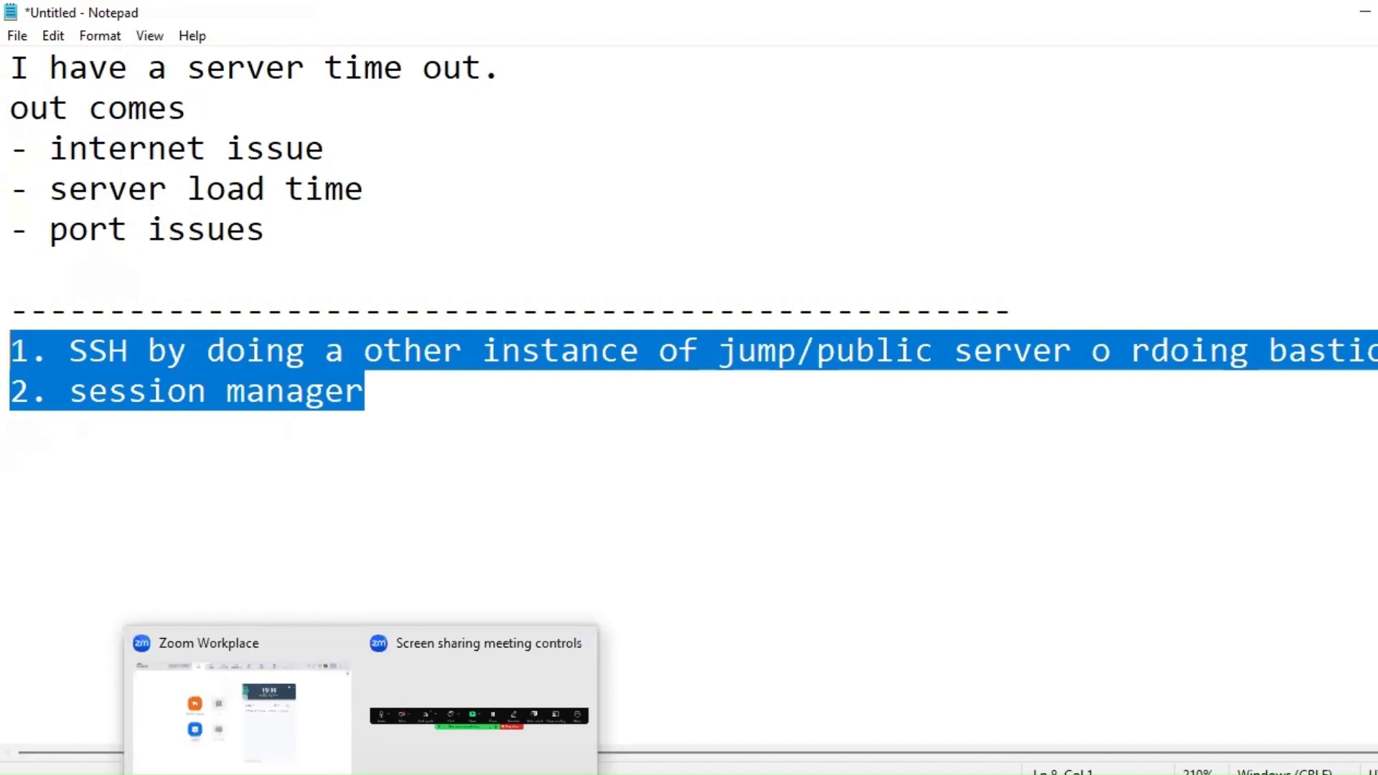
mouse_move(417, 774)
left_click(389, 707)
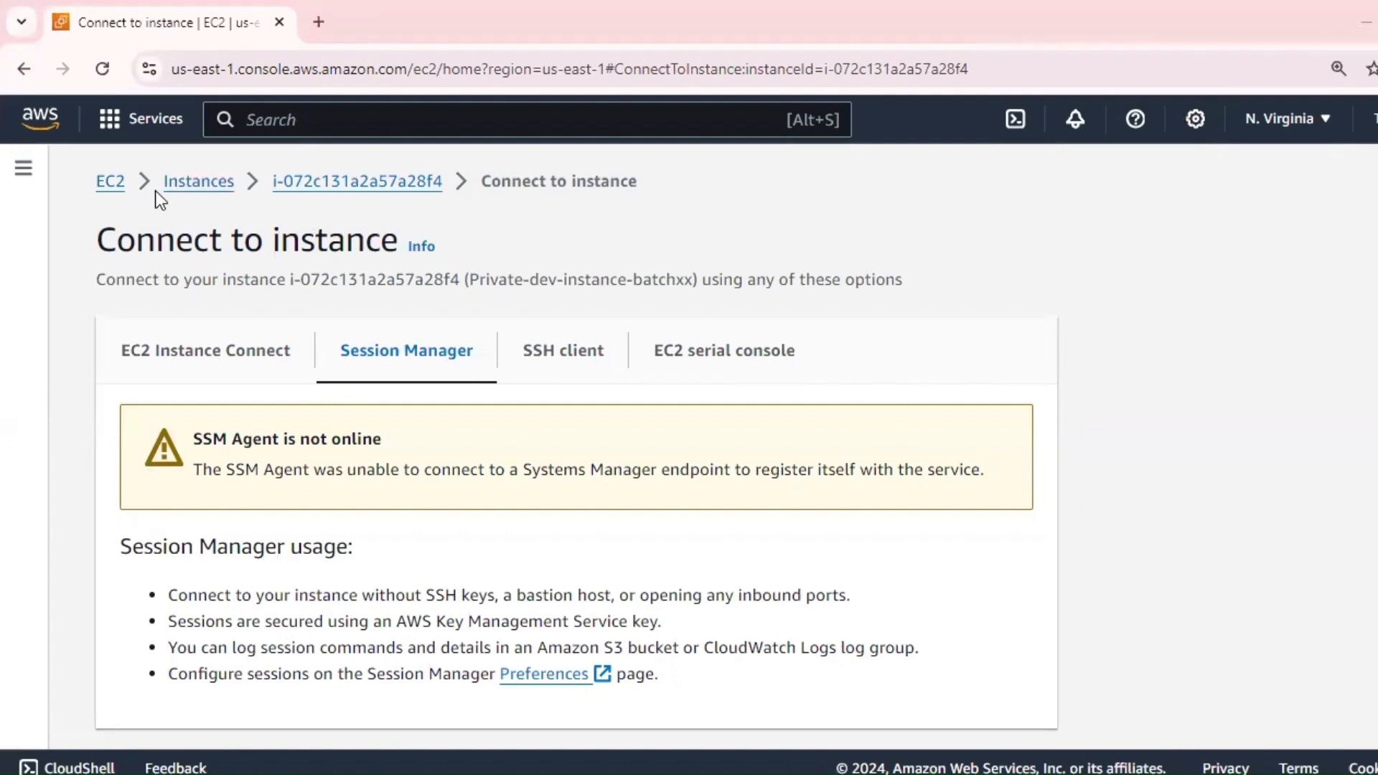
left_click(114, 184)
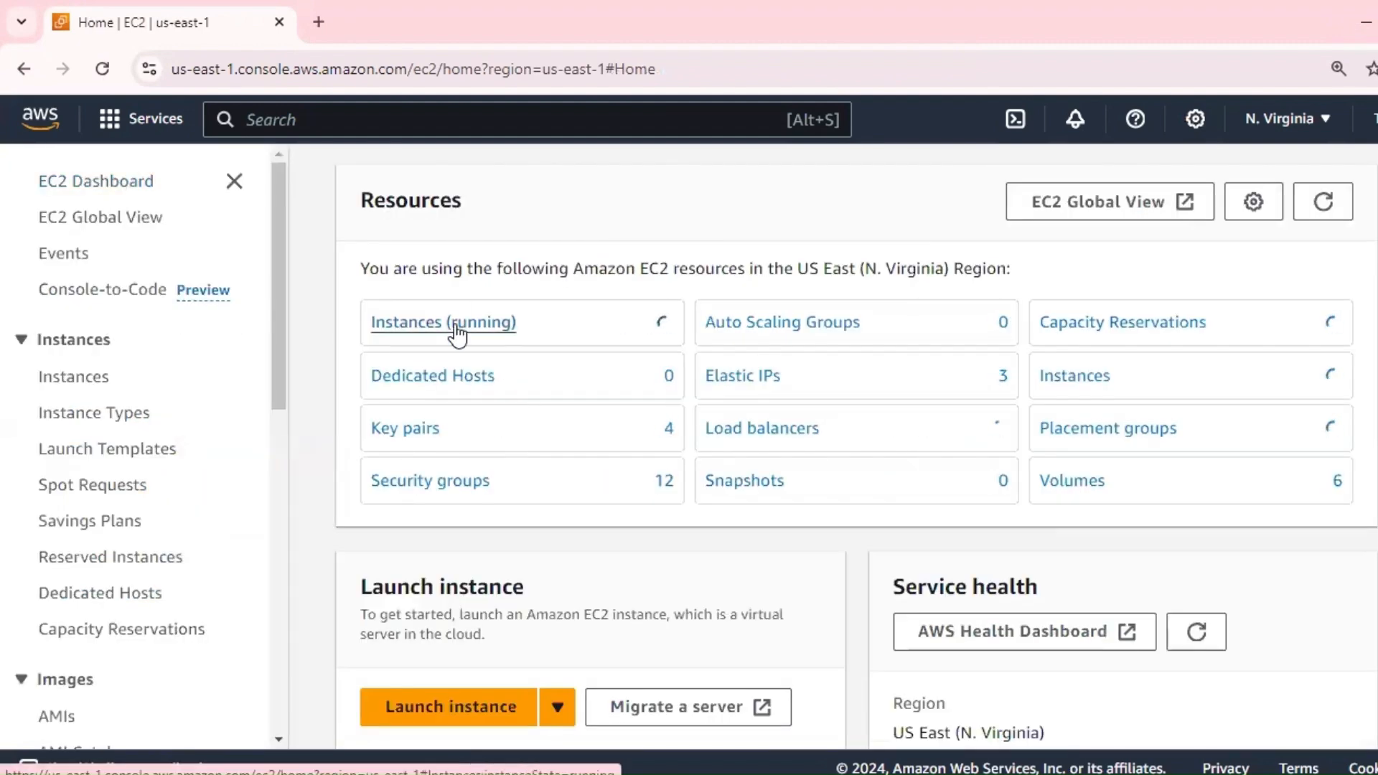
left_click(456, 328)
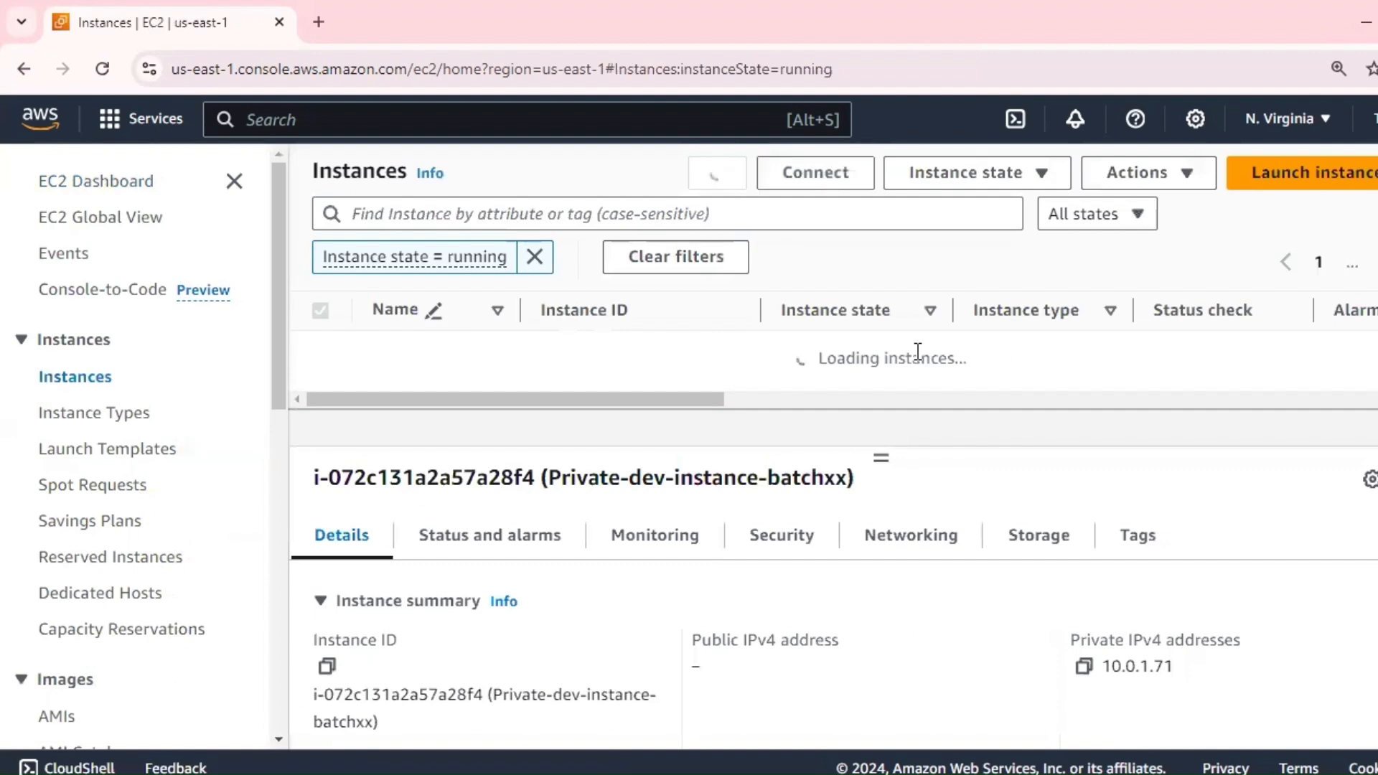
left_click(533, 257)
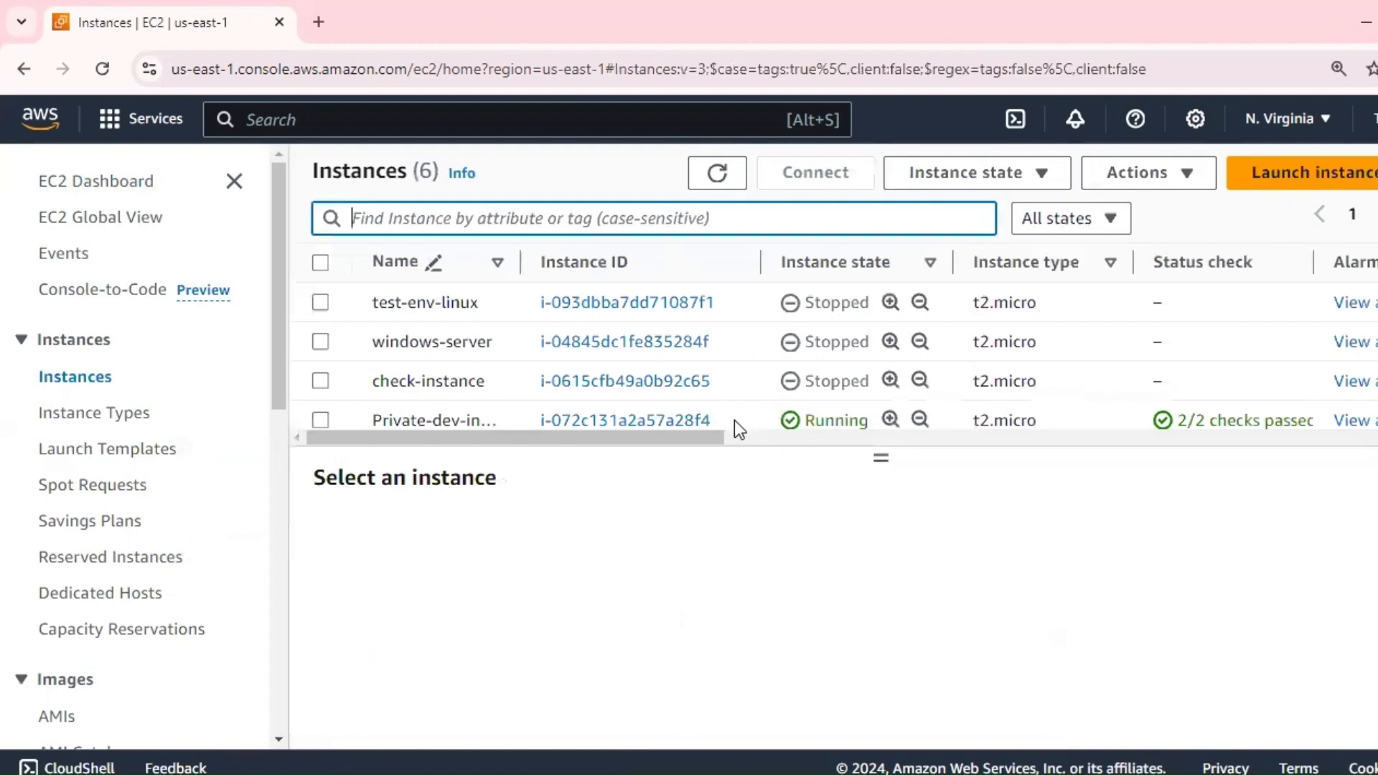
Step: Terminate the instances test-env-linux, windows-server, check-instance, Private-dev-instance-batchxx and dev-win-batchxx
left_click(761, 409)
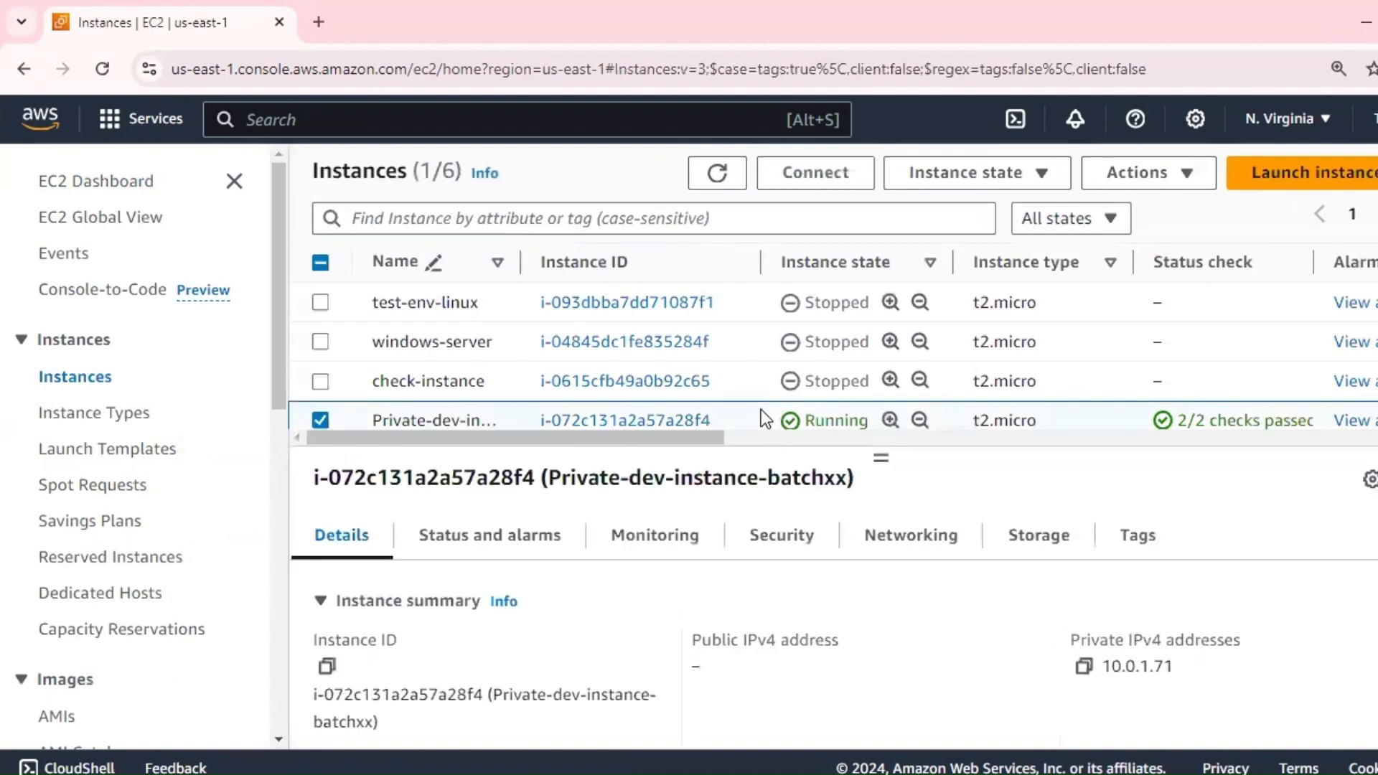
left_click(976, 173)
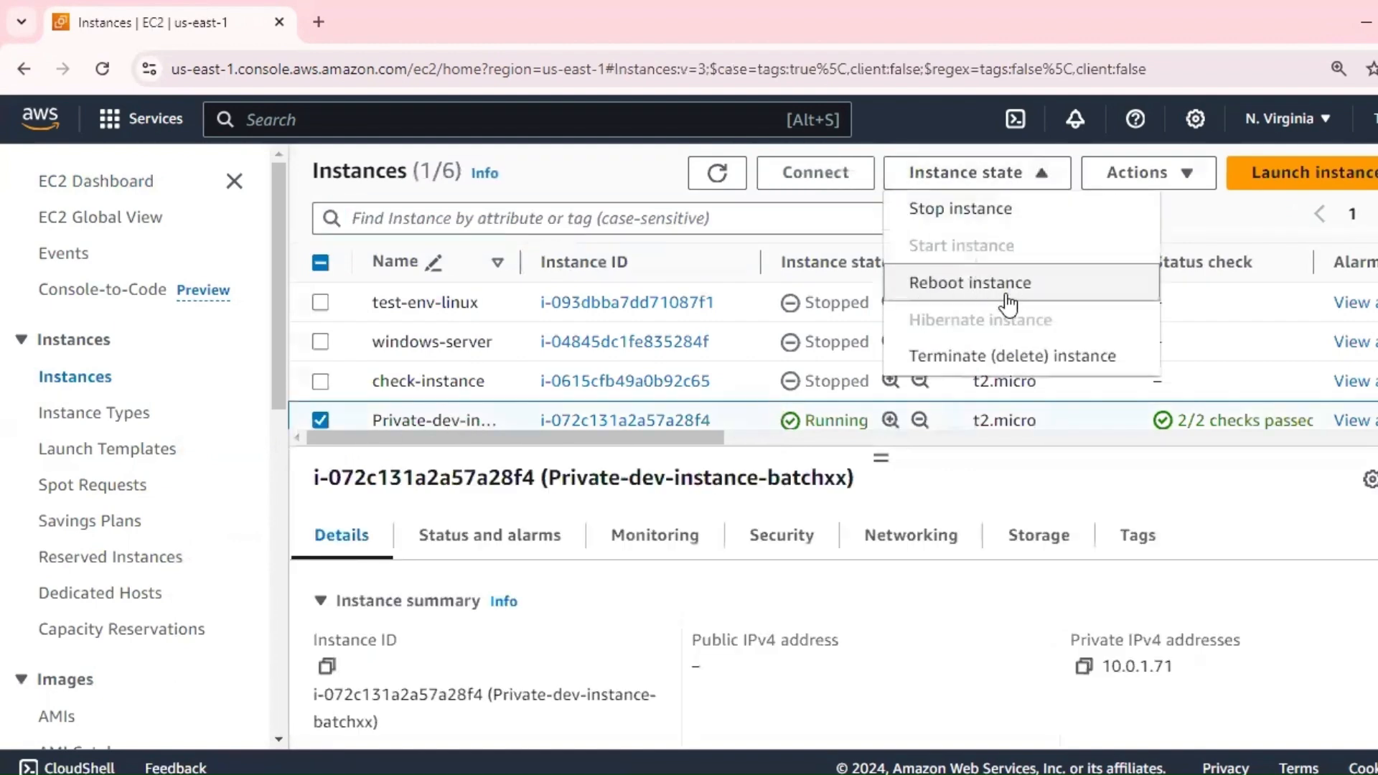
left_click(323, 342)
left_click(323, 378)
left_click(321, 302)
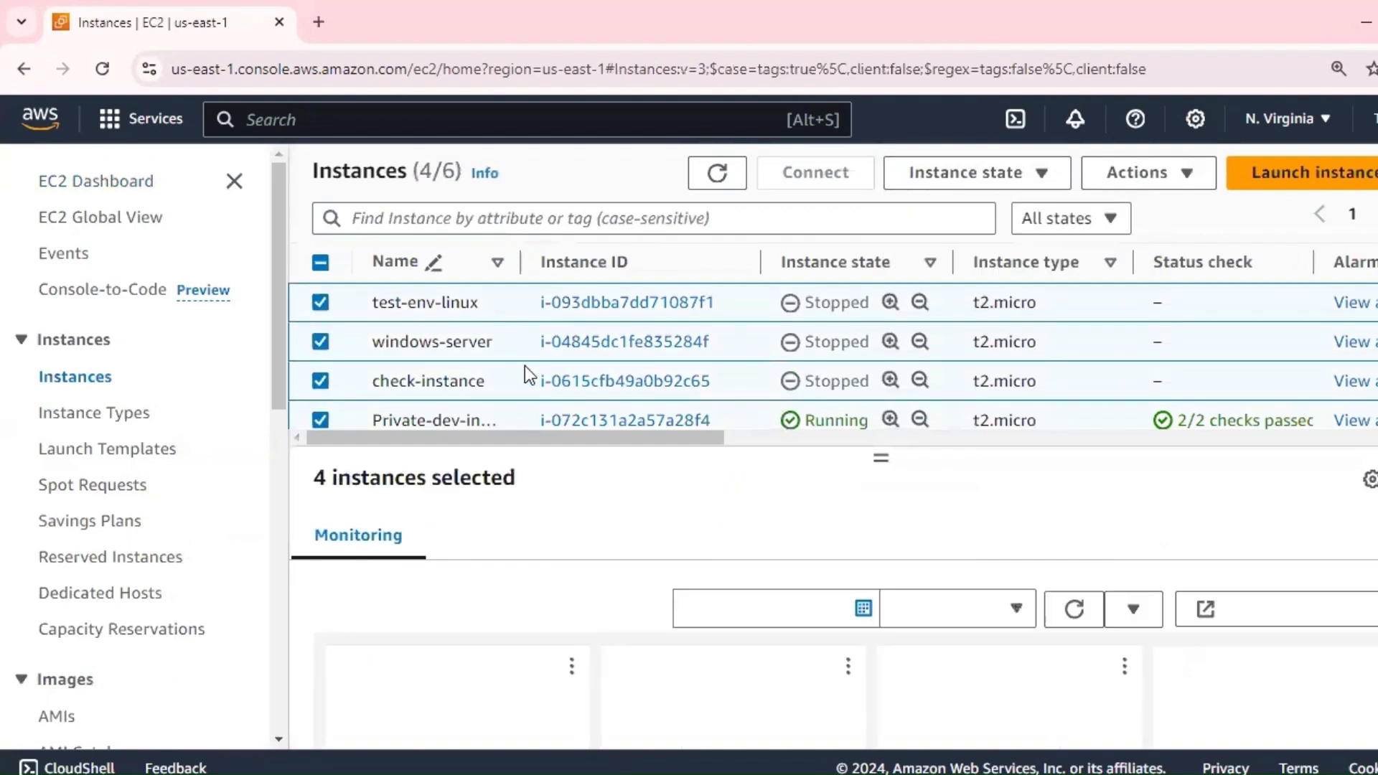
scroll(293, 398, "down", 3)
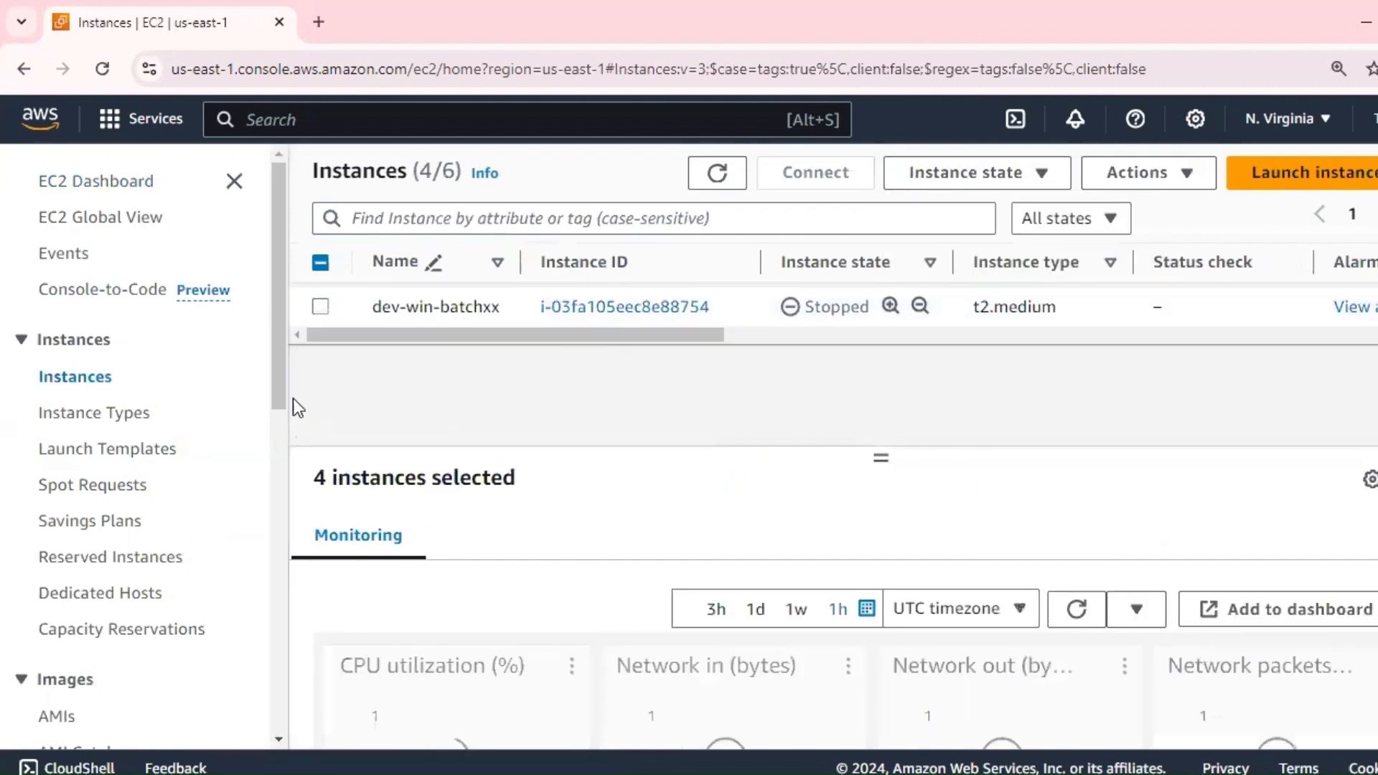
left_click(322, 306)
left_click(1004, 179)
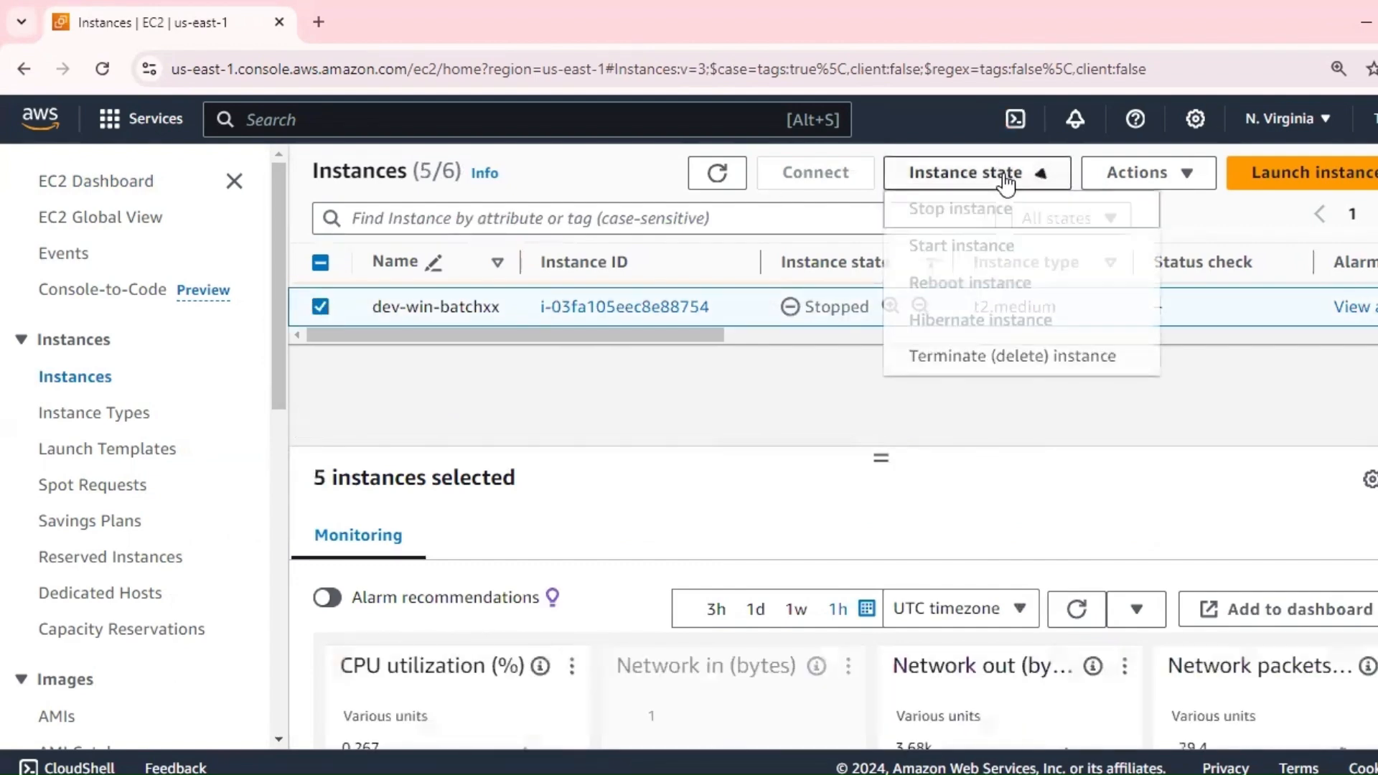
left_click(1016, 356)
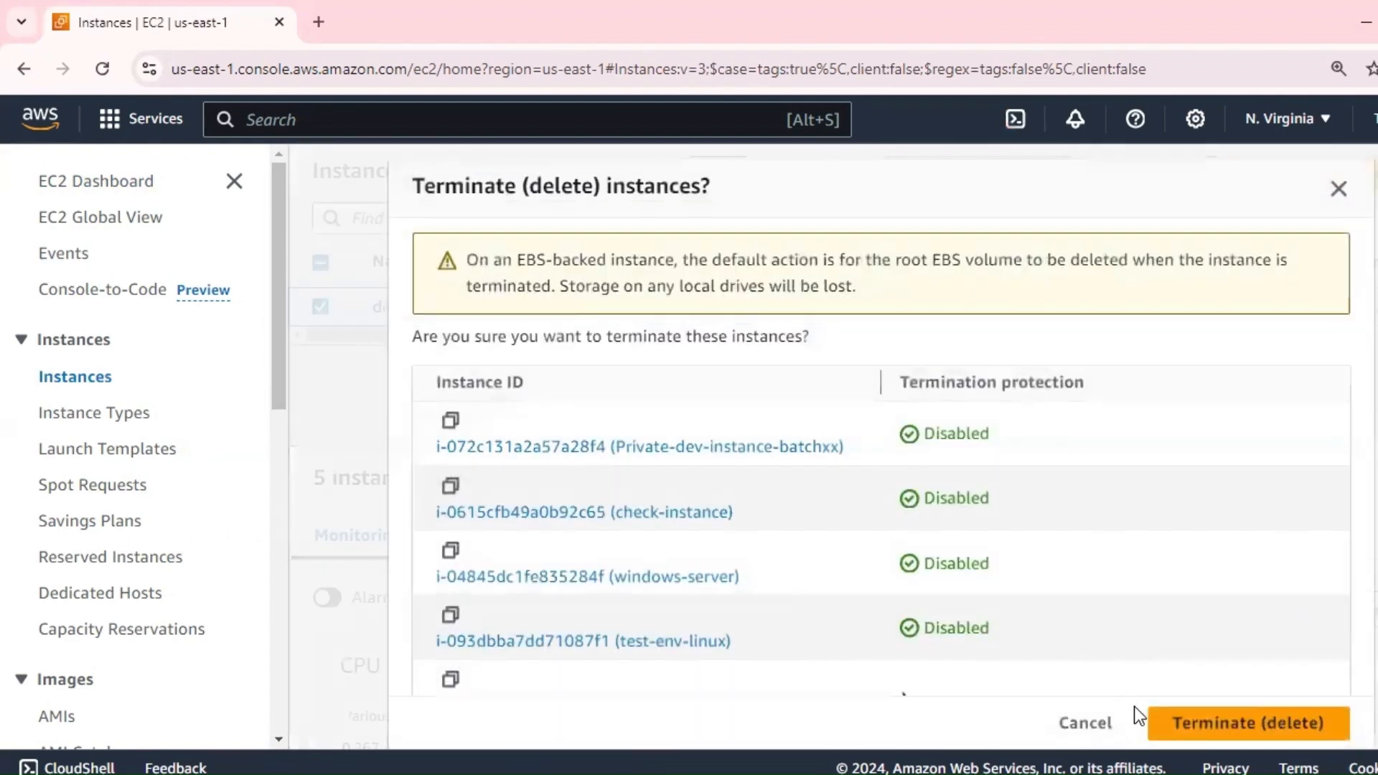
scroll(1162, 534, "down", 3)
left_click(1231, 710)
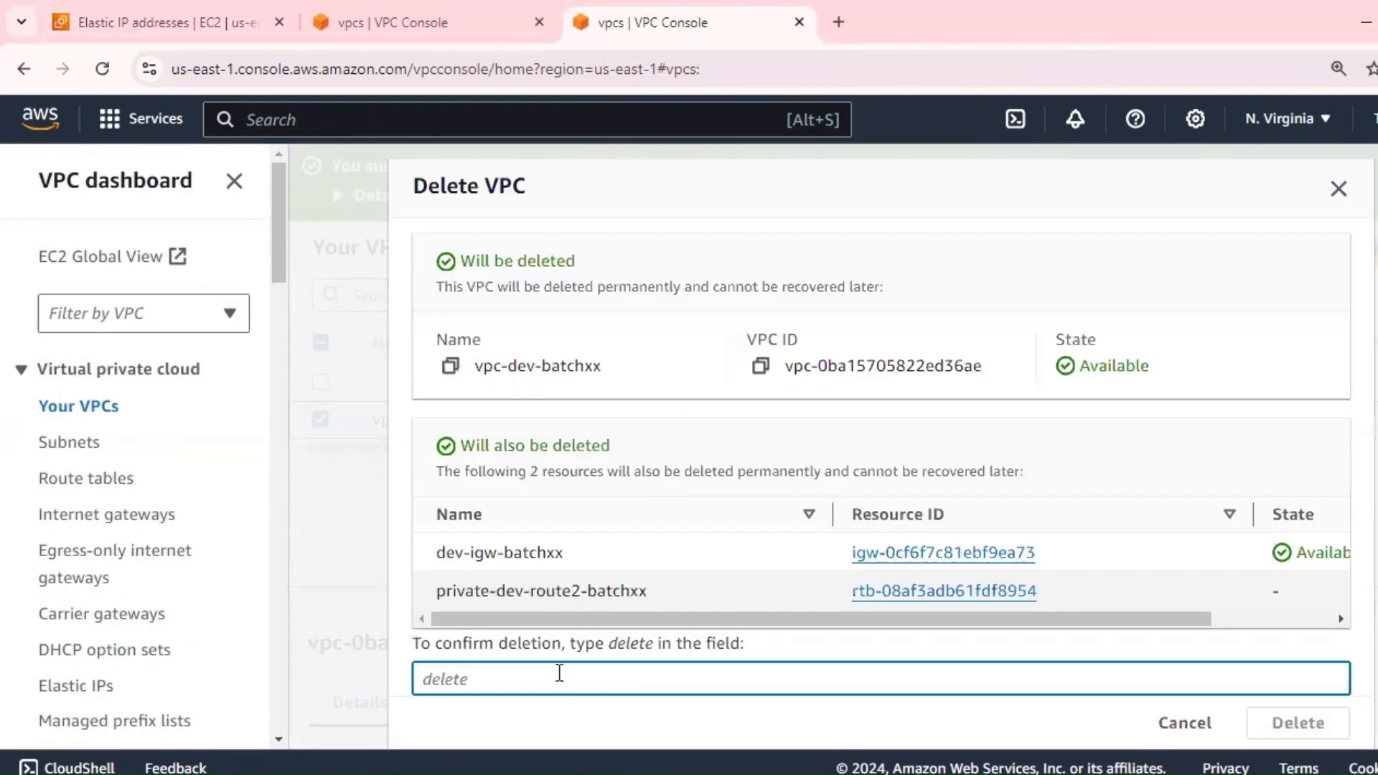
Step: Confirm the deletion of vpc-dev-batchxx with the word "delete" and dismiss the progress dialog
type("delete")
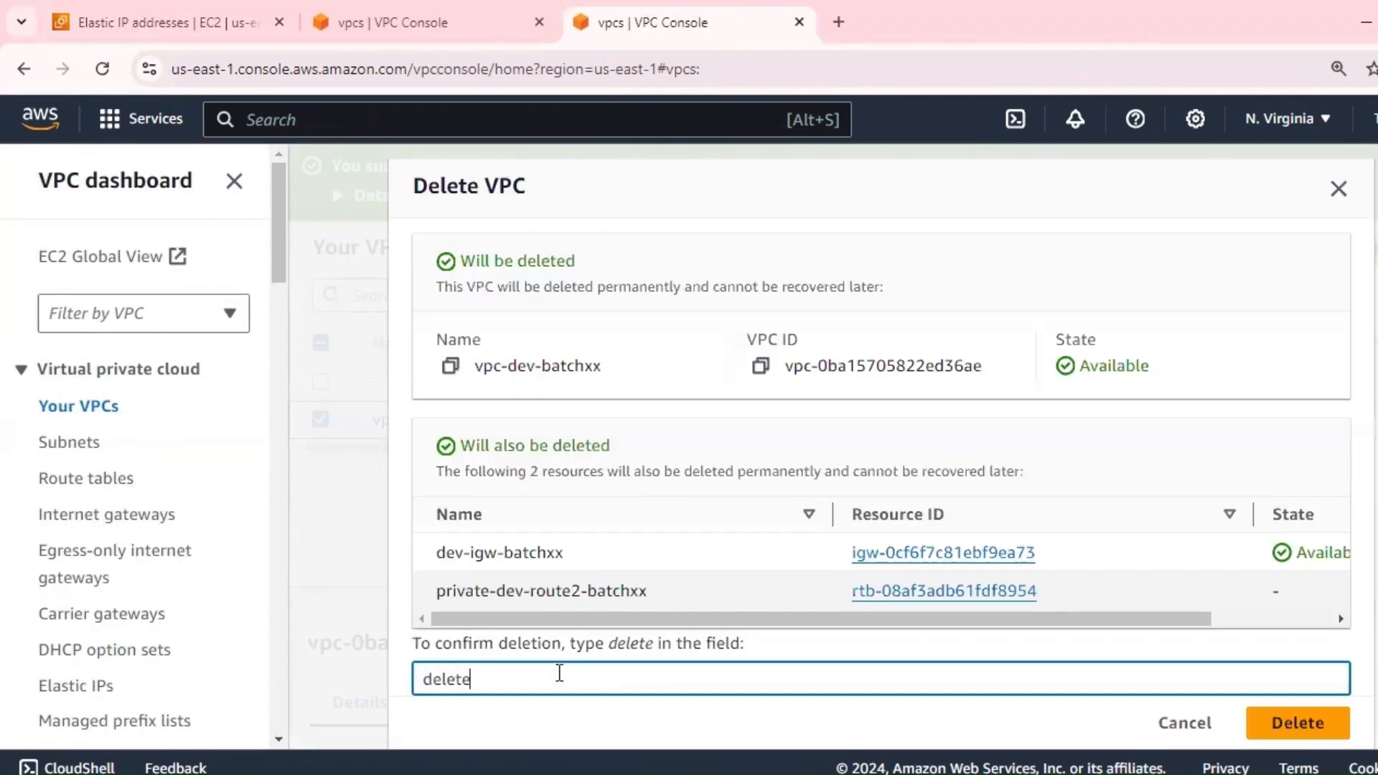
left_click(1326, 730)
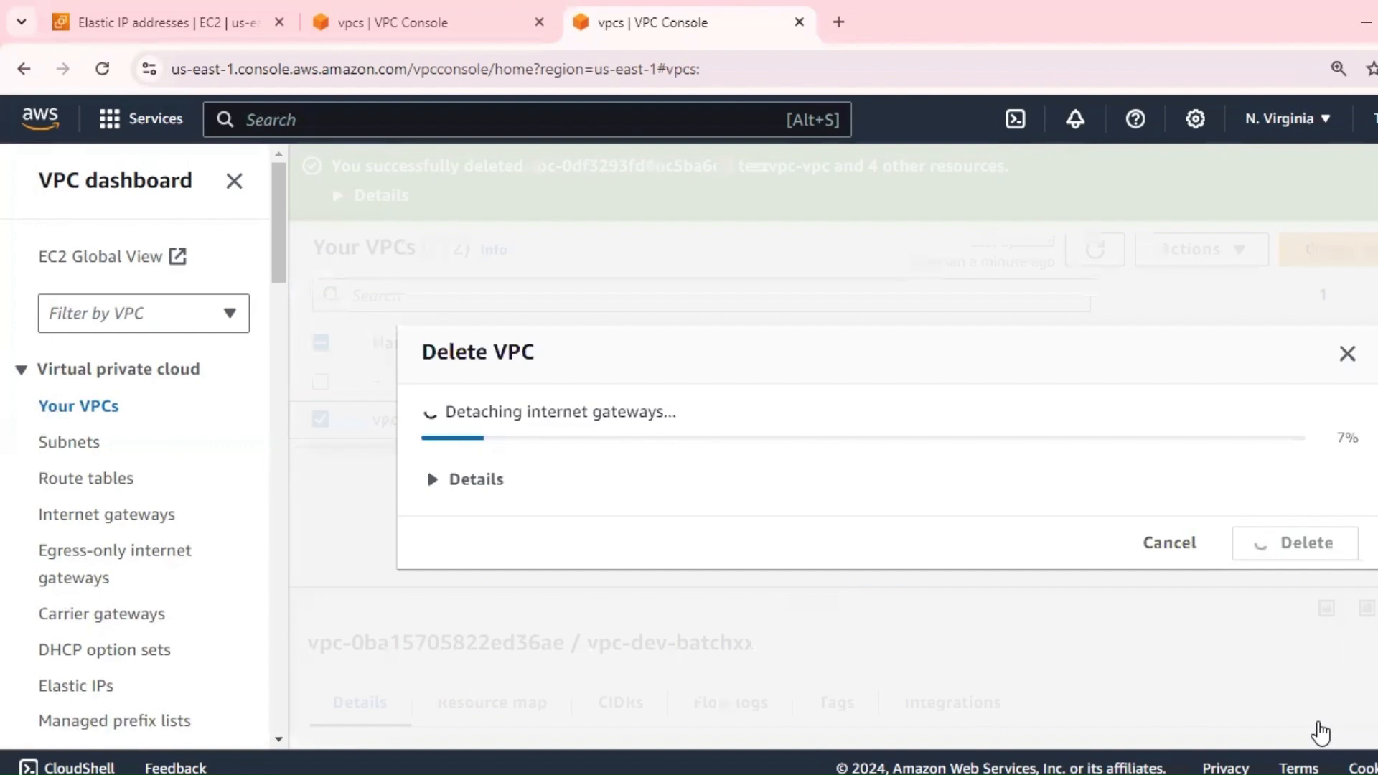
left_click(1346, 355)
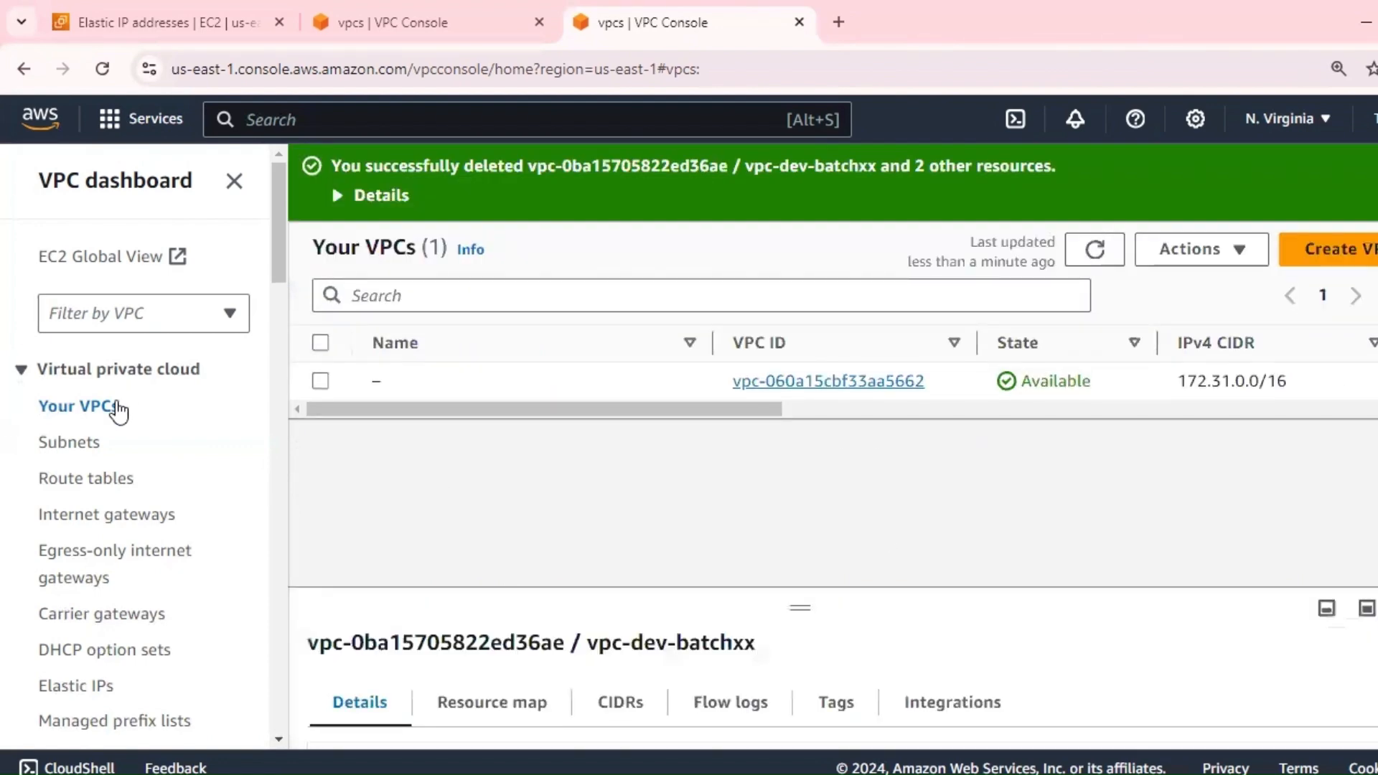
Step: Close the VPC console tabs, clear the console search and return to the EC2 instances list
left_click(538, 22)
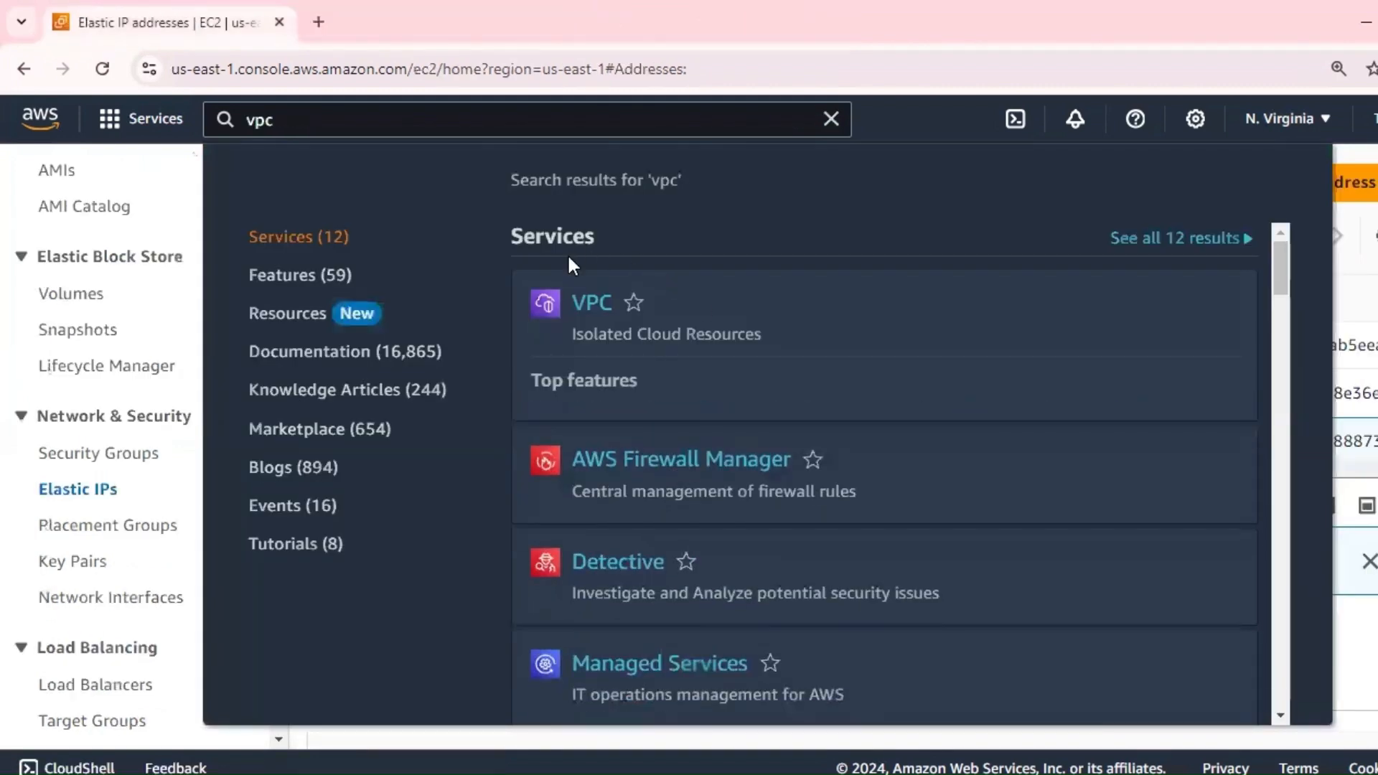
left_click(831, 120)
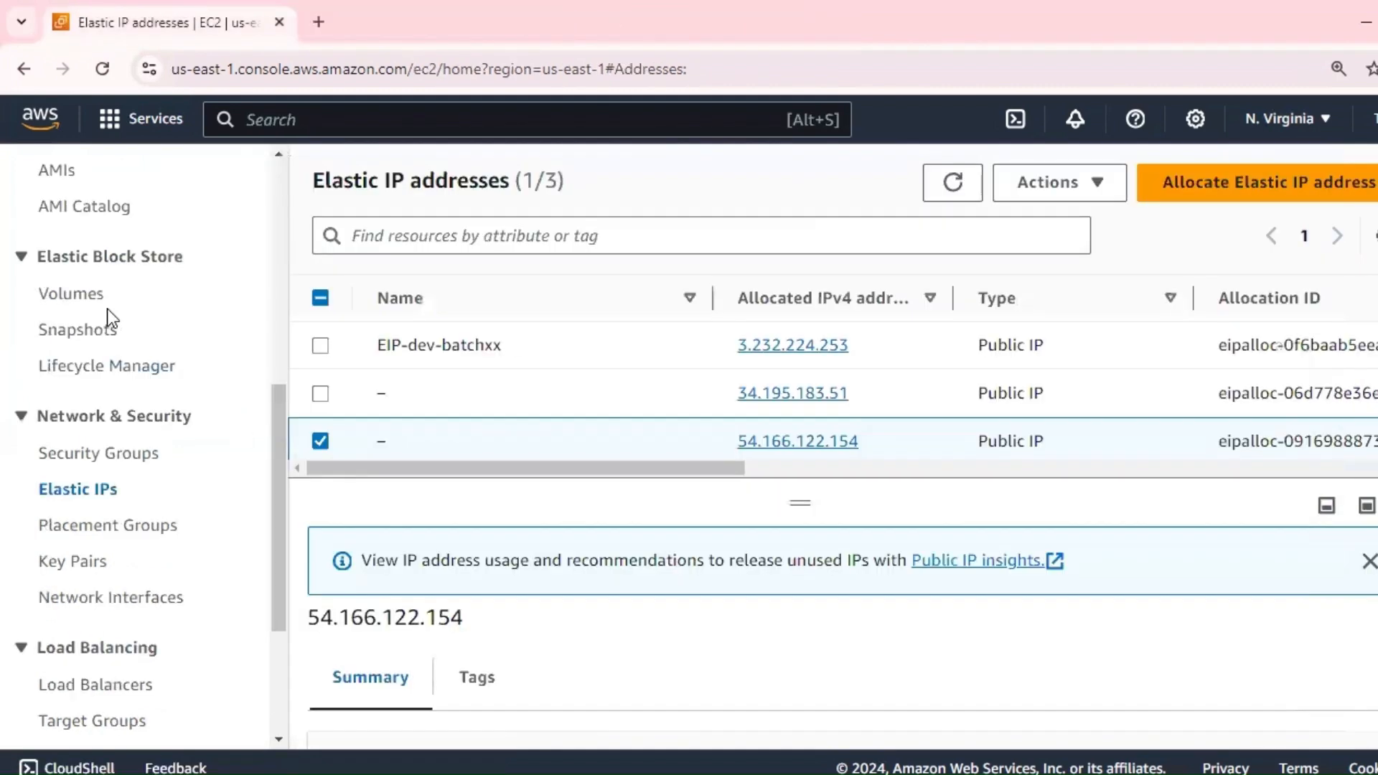
scroll(106, 309, "up", 5)
left_click(110, 379)
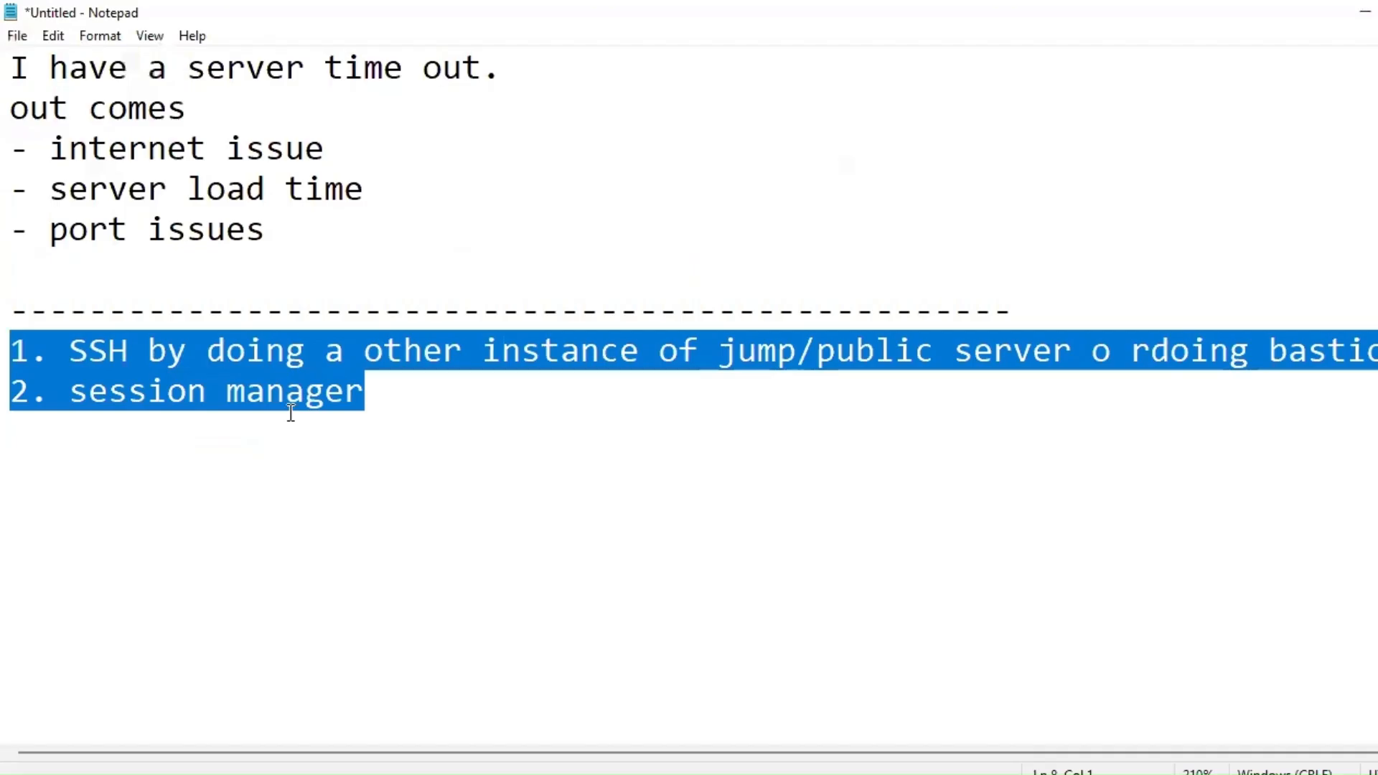
Step: Correct the typo "o rdoing" to "or doing" in the first numbered note about the jump/public server
left_click(402, 398)
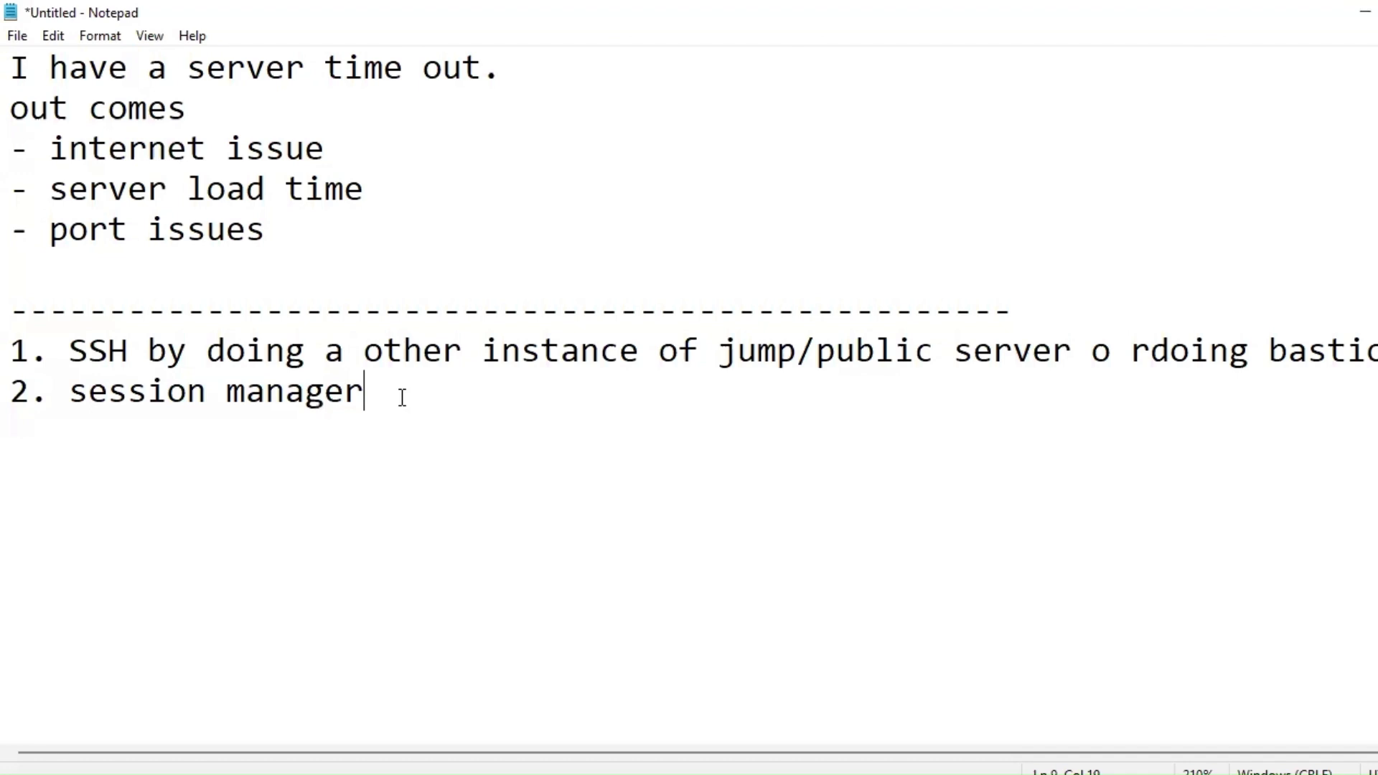
left_click(1152, 351)
key("BackSpace")
key("BackSpace")
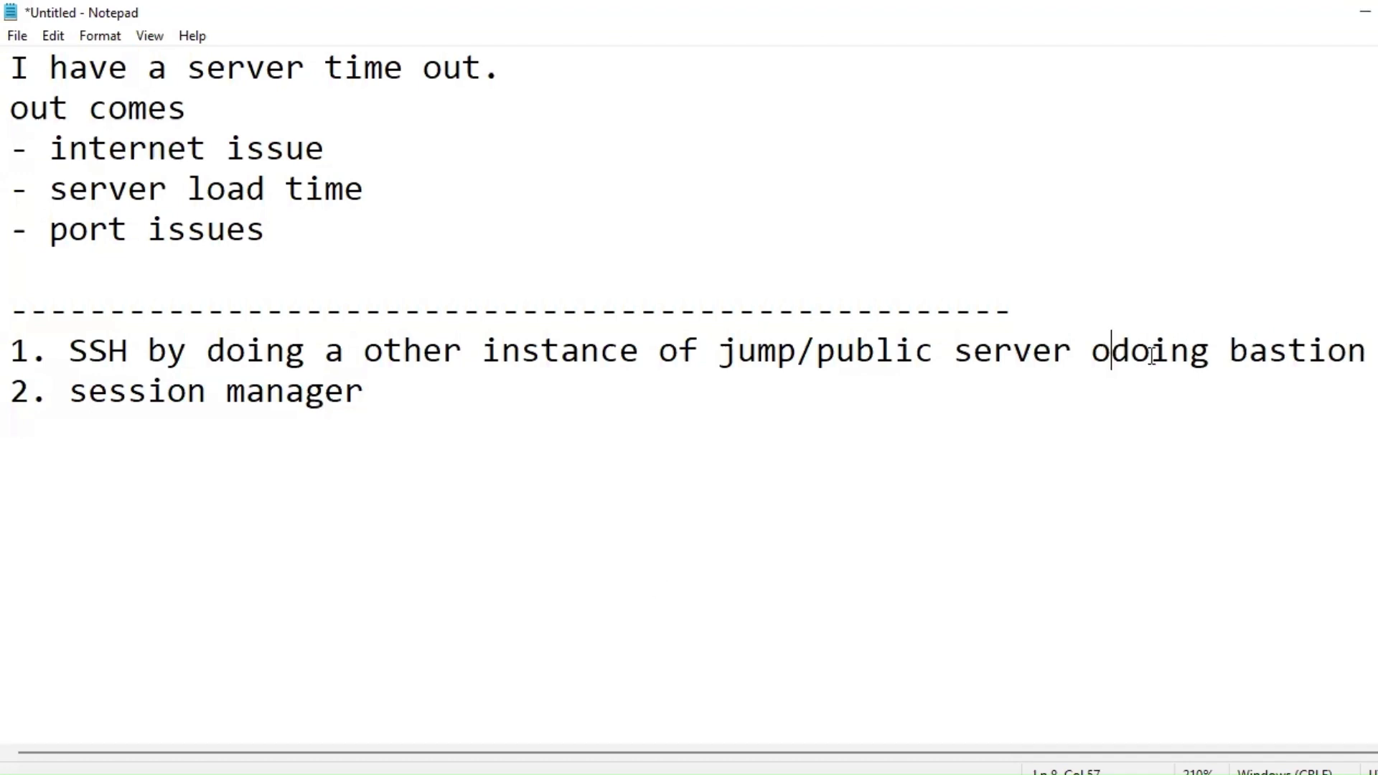
type("r")
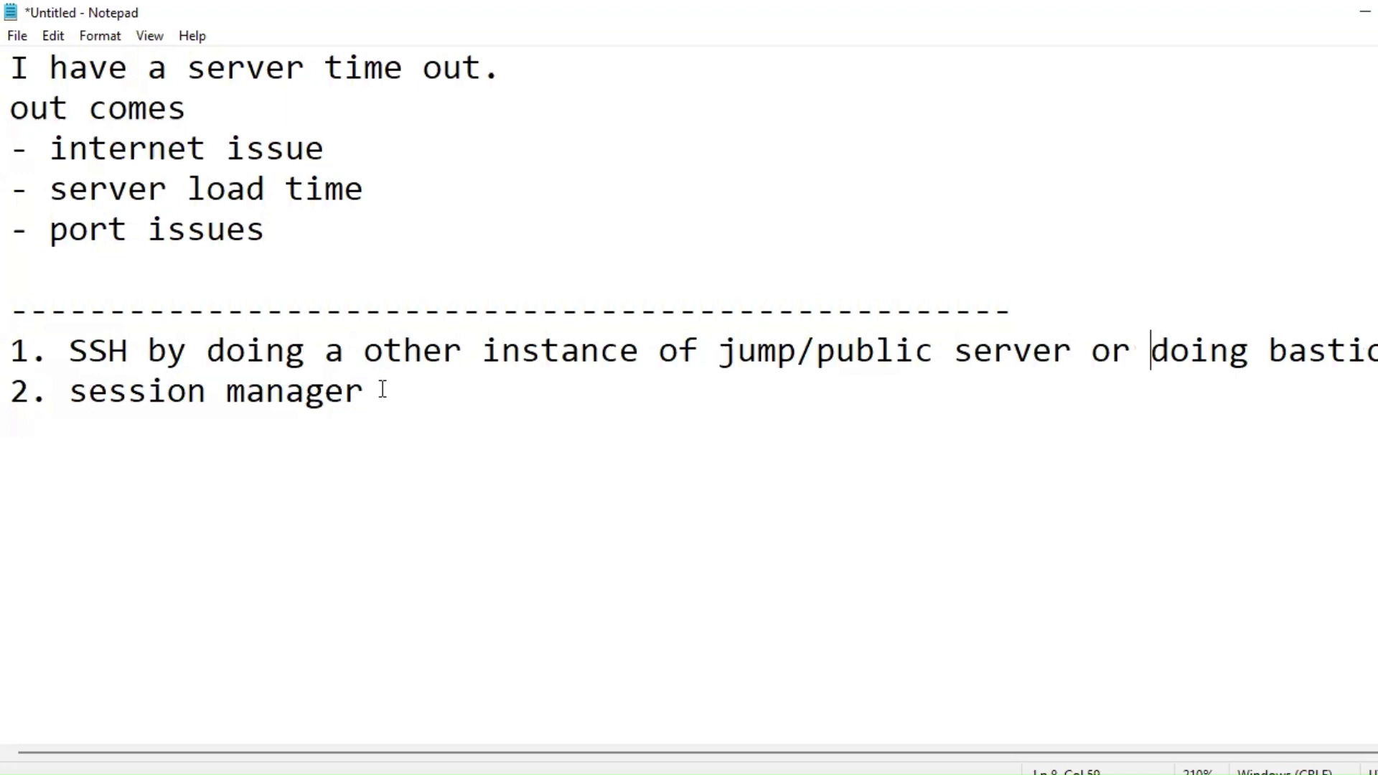
Step: Highlight "session manager" in the notes, examine the SSH connection error in the Git Bash terminal and return to the AWS console
left_click_drag(382, 389, 69, 391)
left_click(513, 773)
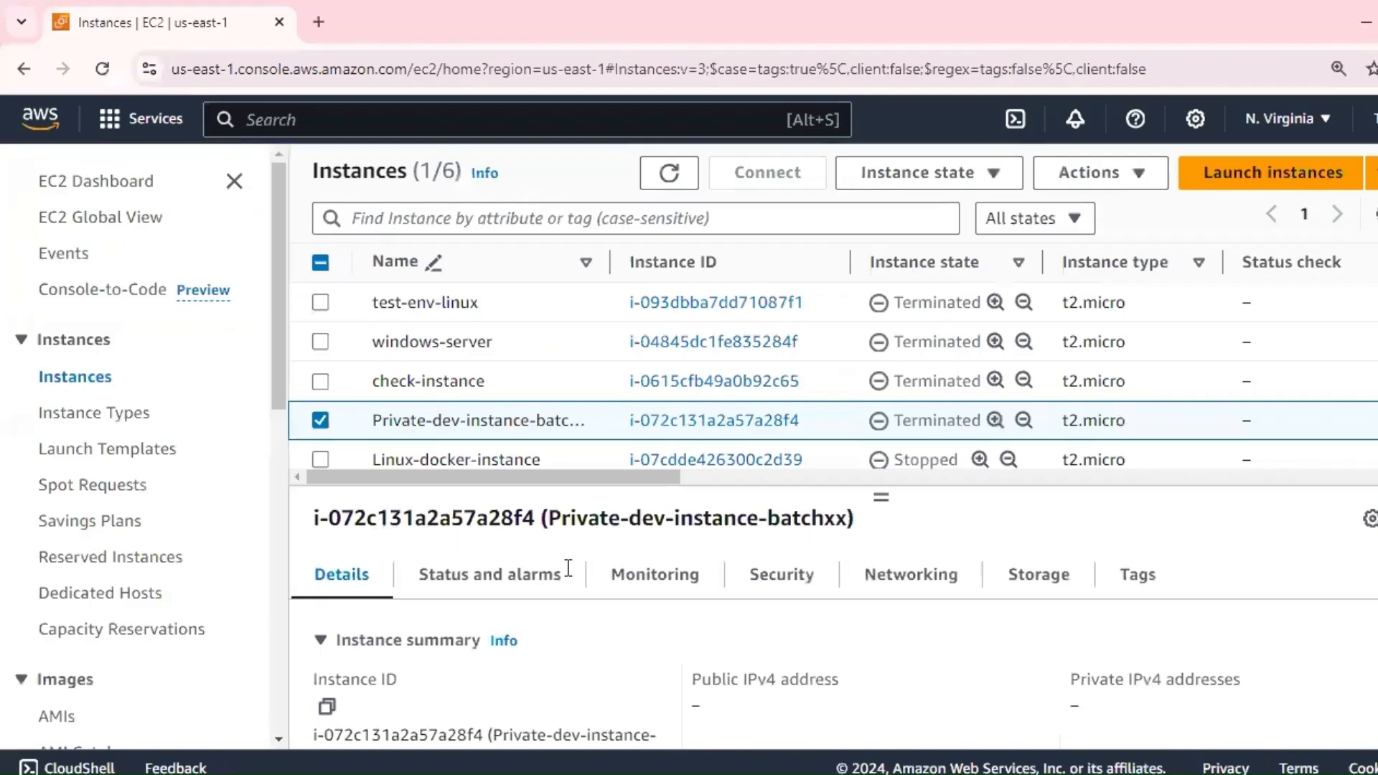
key("alt+Tab")
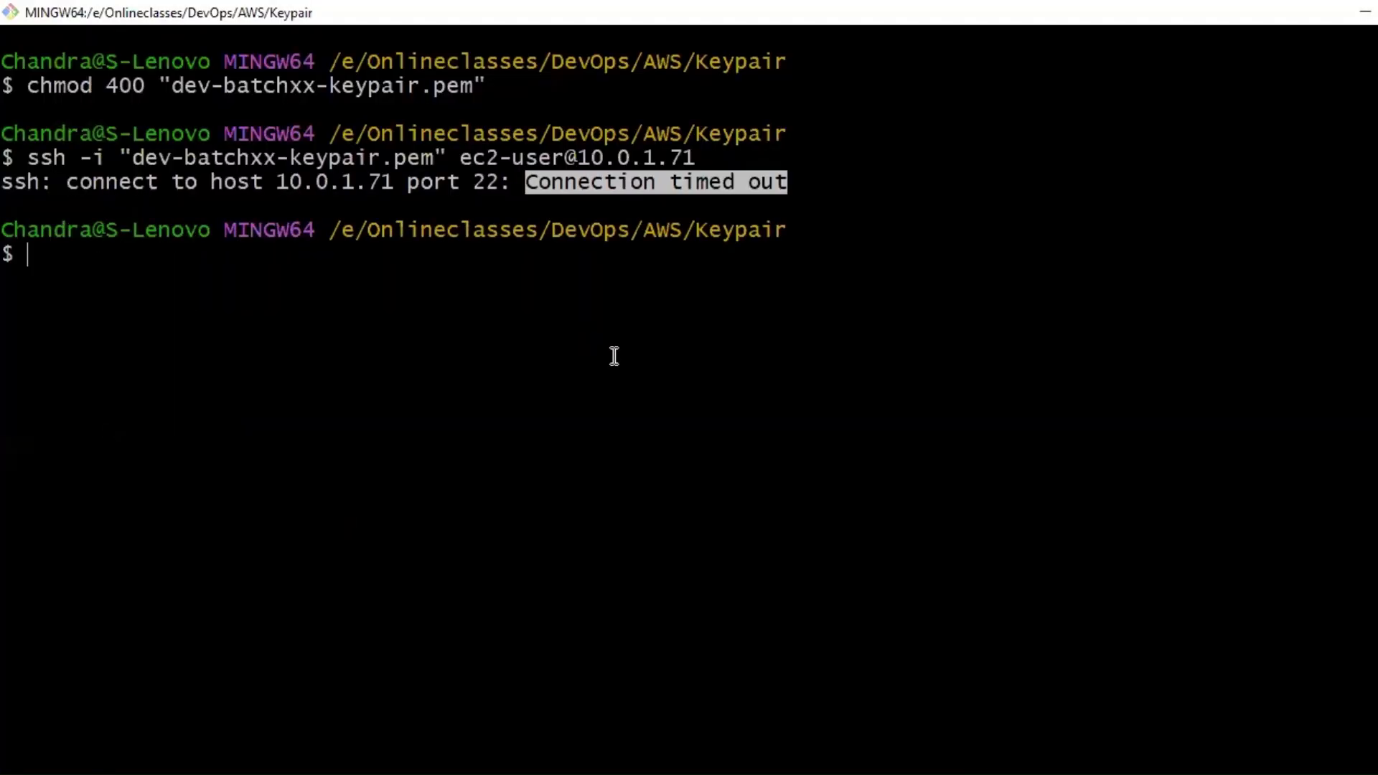
left_click(531, 181)
left_click_drag(531, 181, 785, 188)
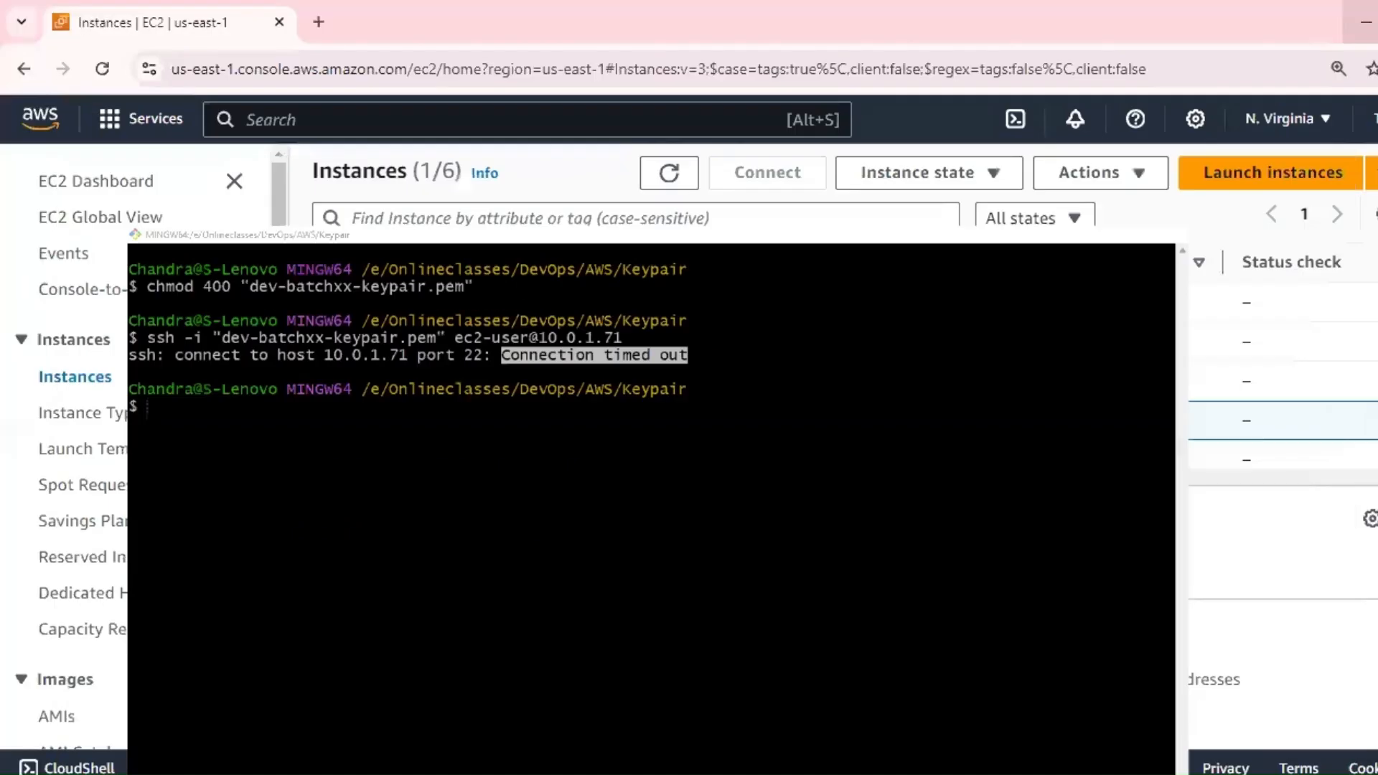
key("alt+Tab")
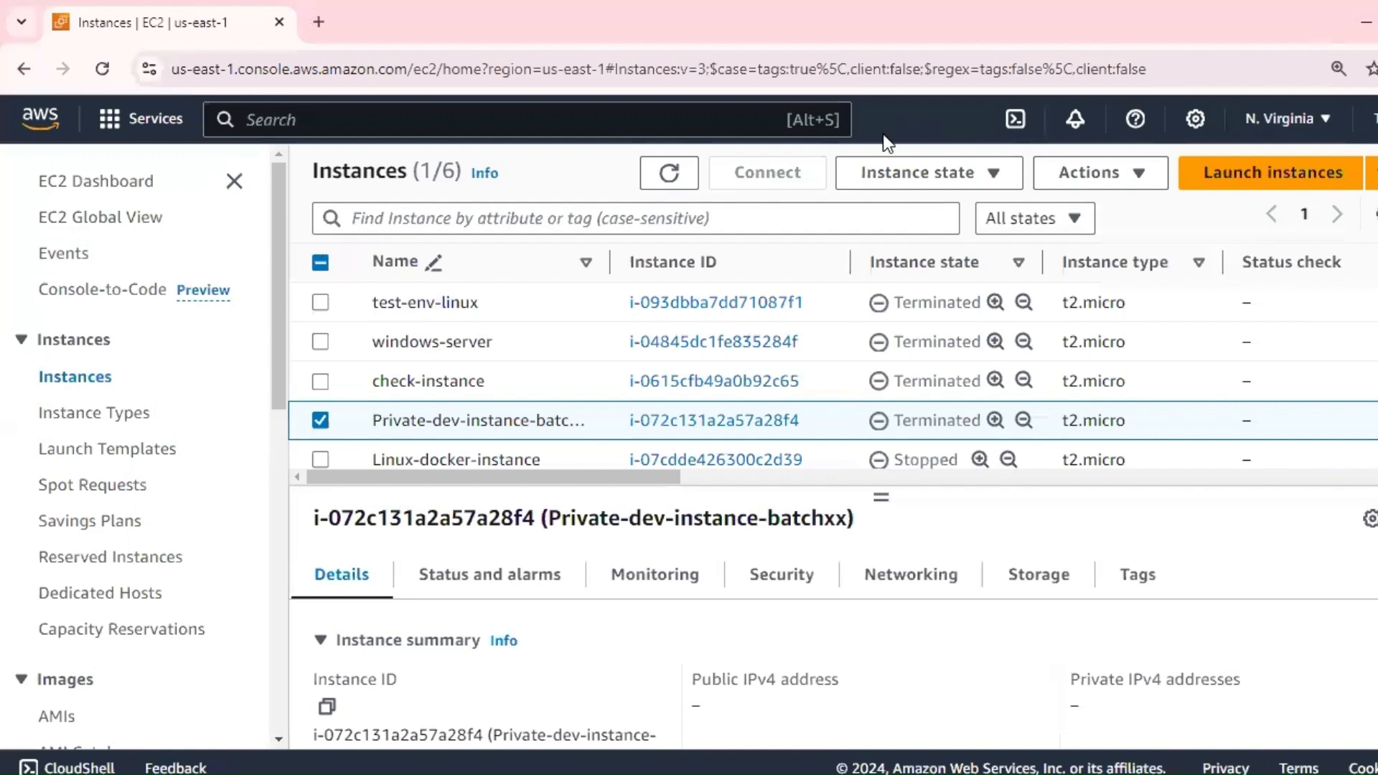
Step: Refresh the EC2 instances list, terminate Linux-docker-instance and refresh the list again
left_click(671, 176)
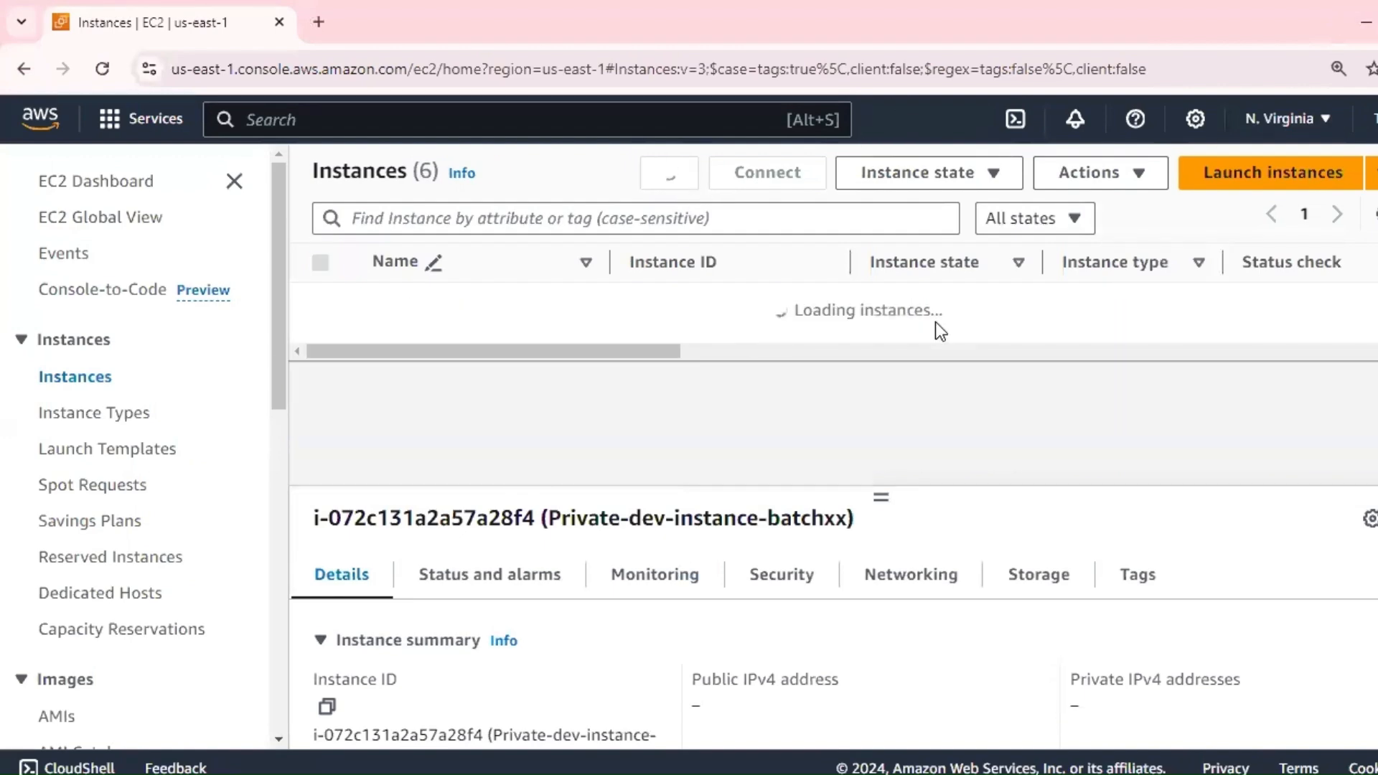
scroll(875, 423, "down", 3)
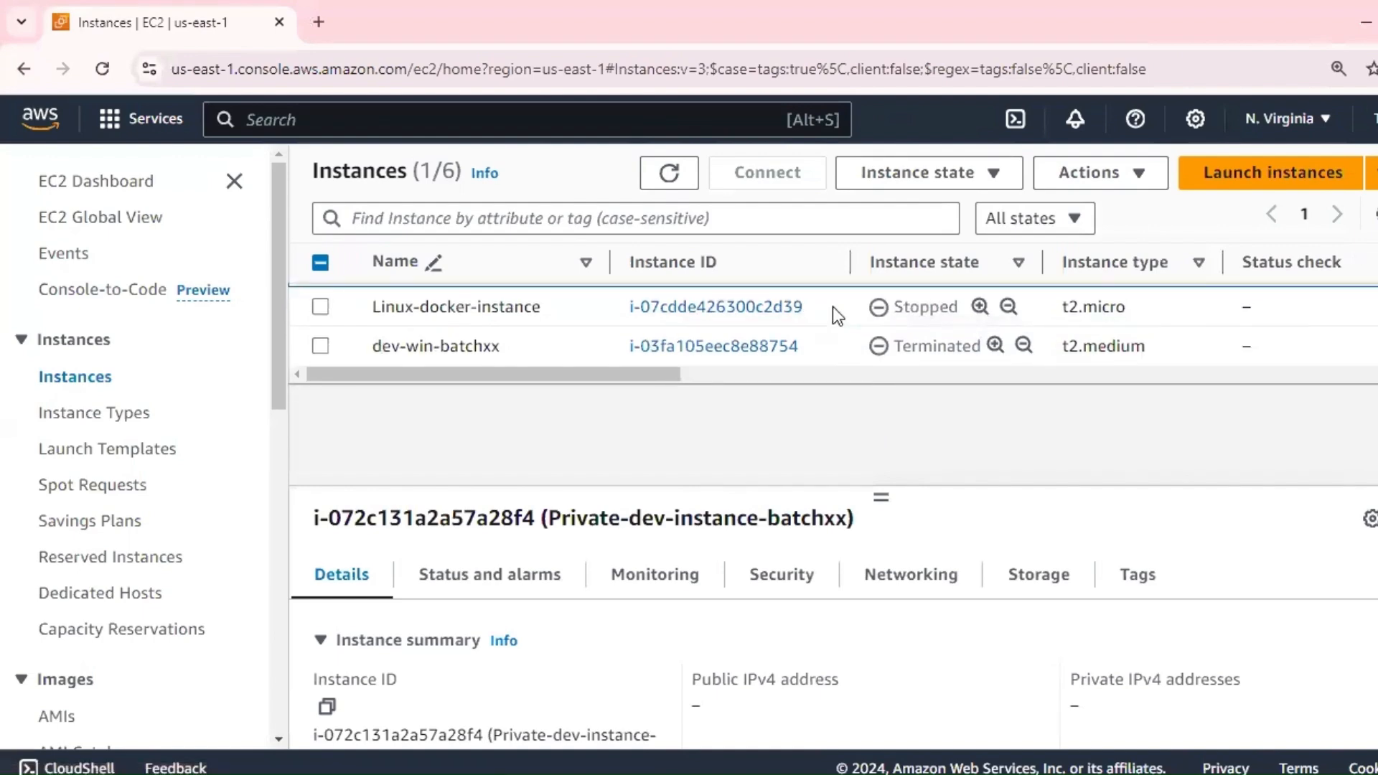
left_click(834, 310)
left_click(937, 184)
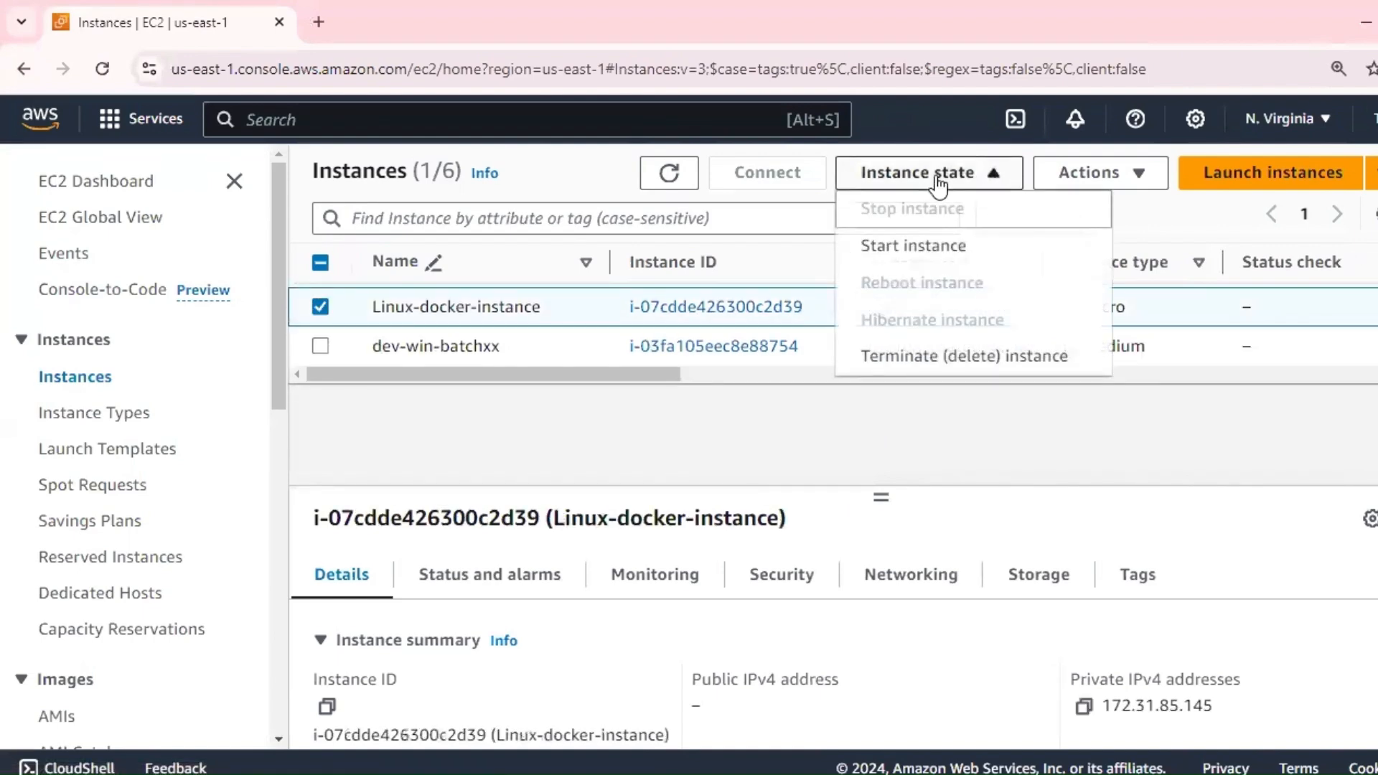
left_click(963, 356)
left_click(1256, 653)
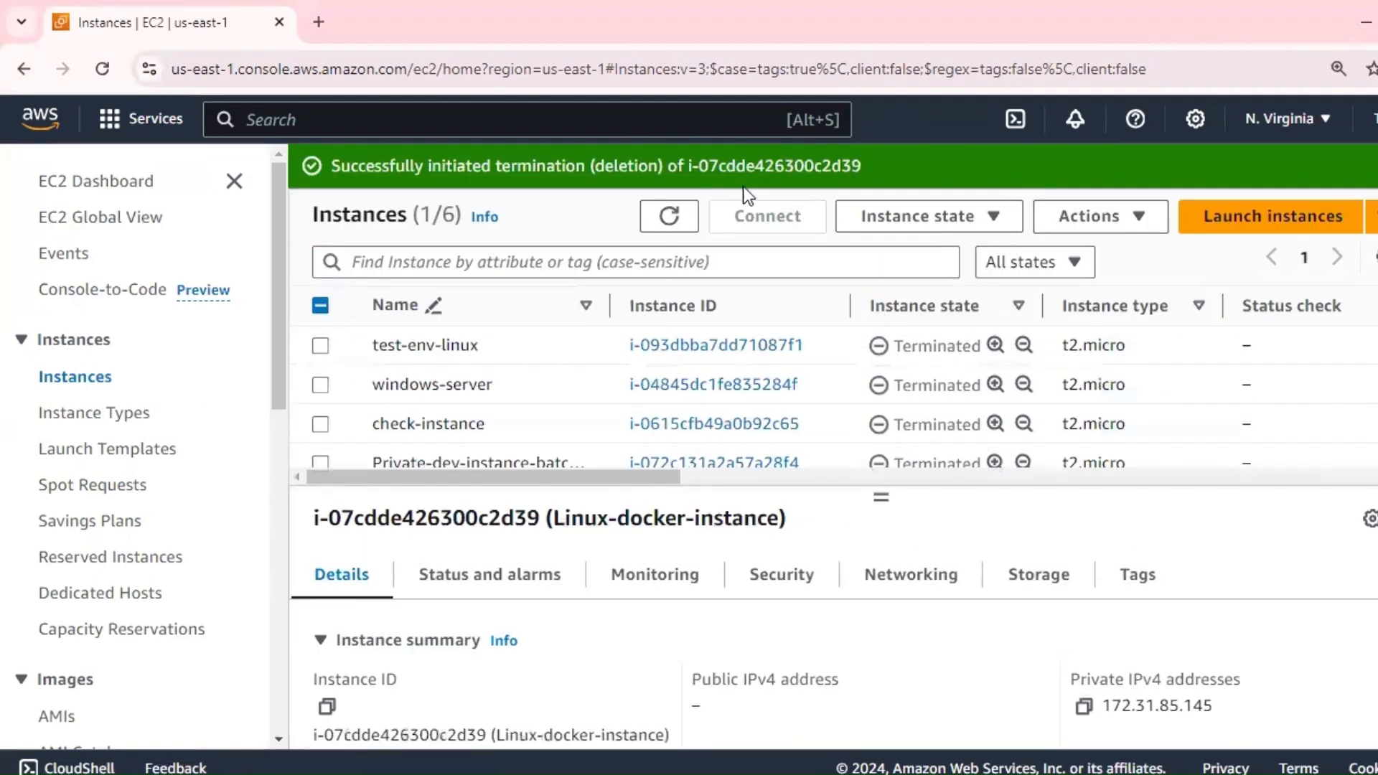
left_click(666, 219)
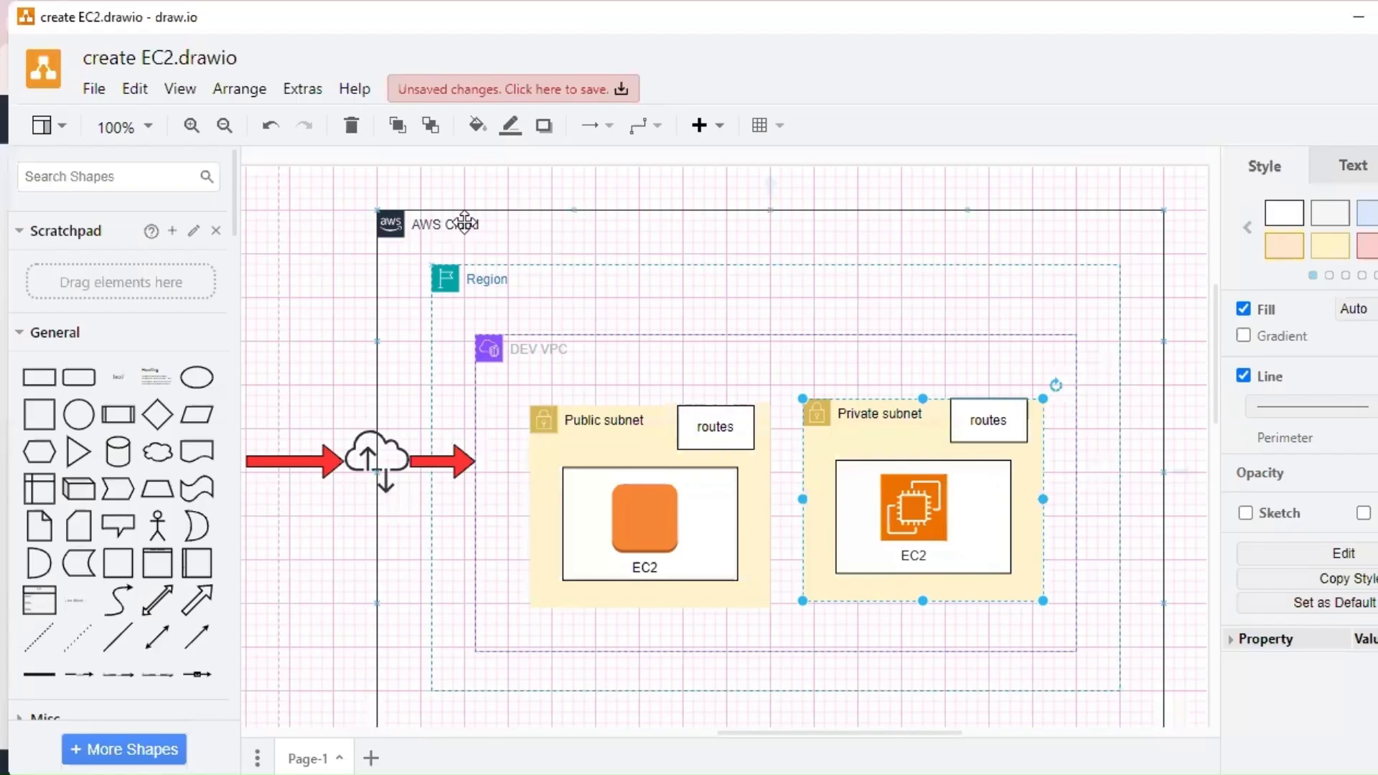
Step: Examine the AWS Cloud, Region and DEV VPC containers in the draw.io architecture diagram
left_click(464, 223)
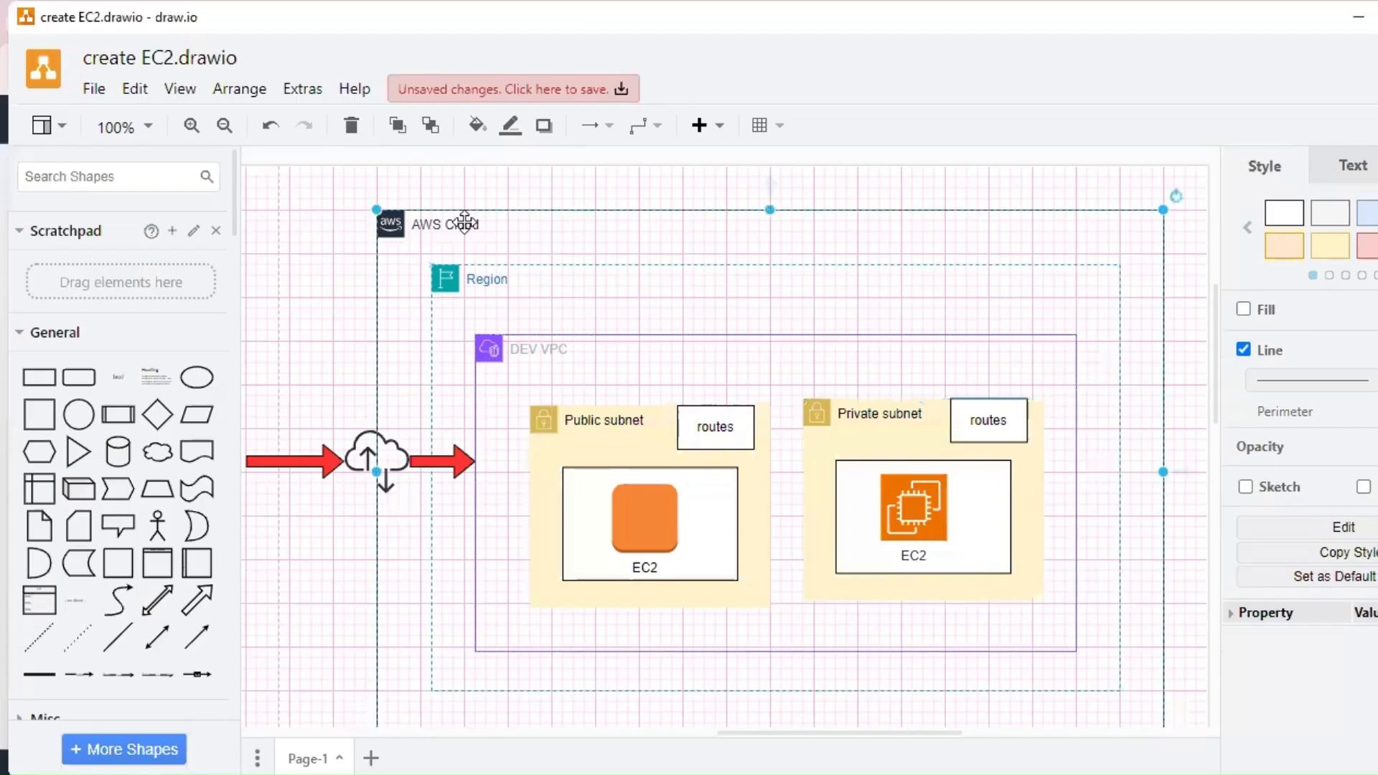
left_click(527, 280)
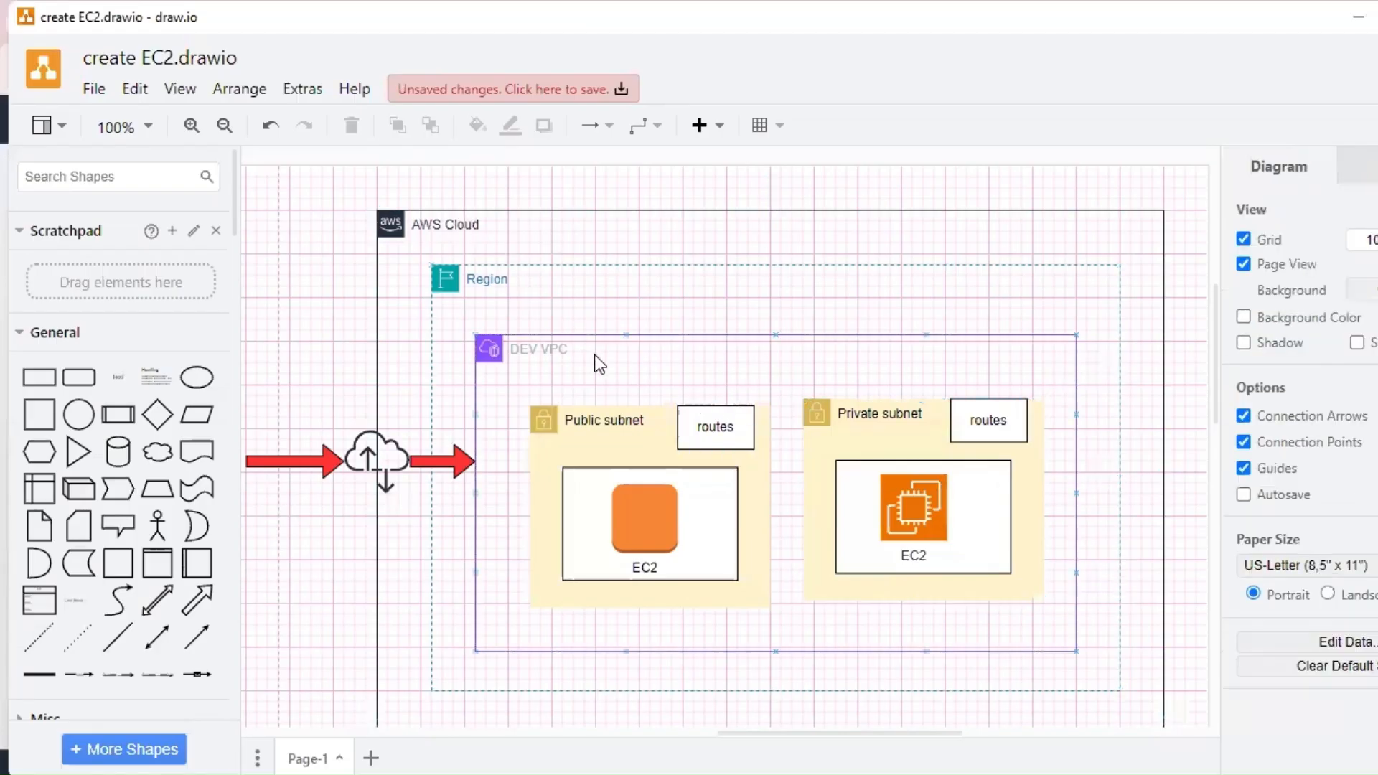
left_click(530, 349)
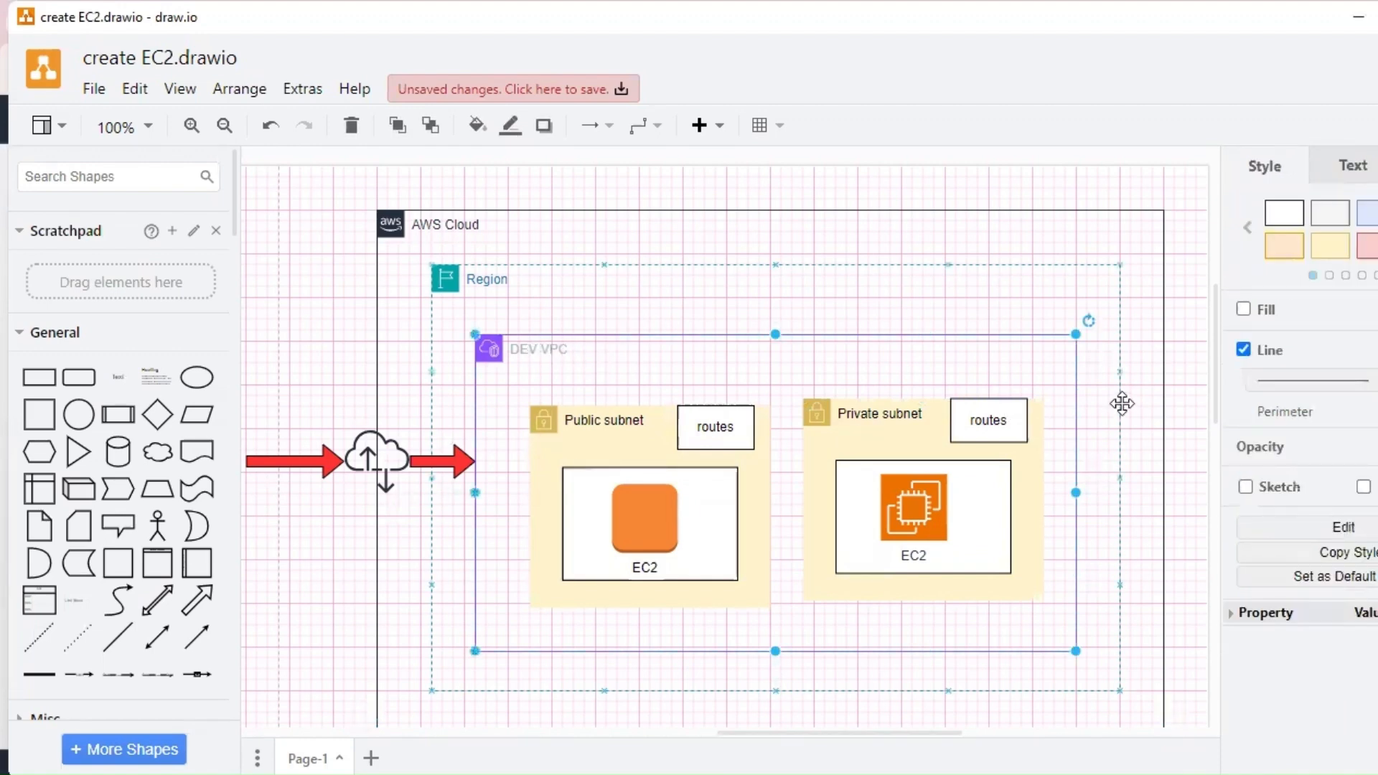
Step: Switch back to the AWS console, search for "vpc", open the VPC service in a new tab and list the existing VPCs
key("alt+Tab")
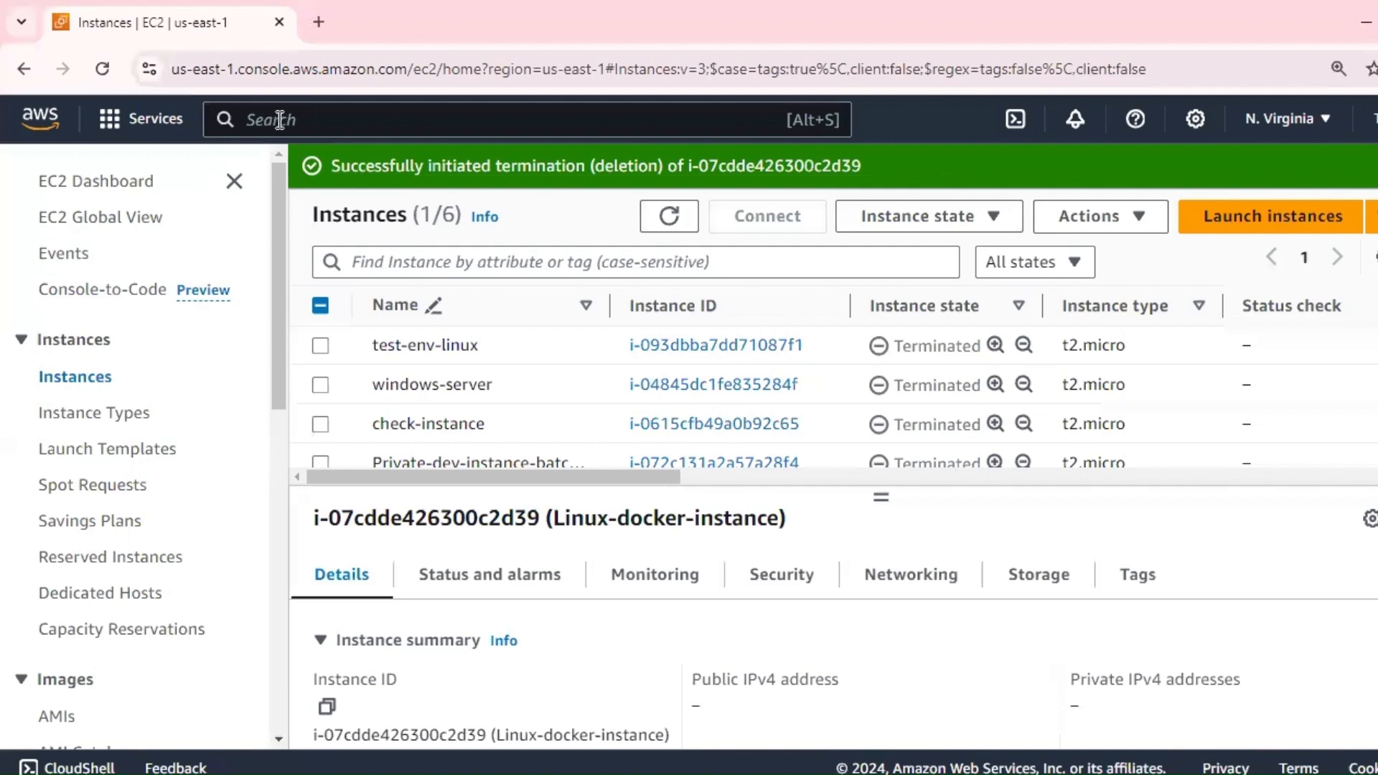
type("vpc")
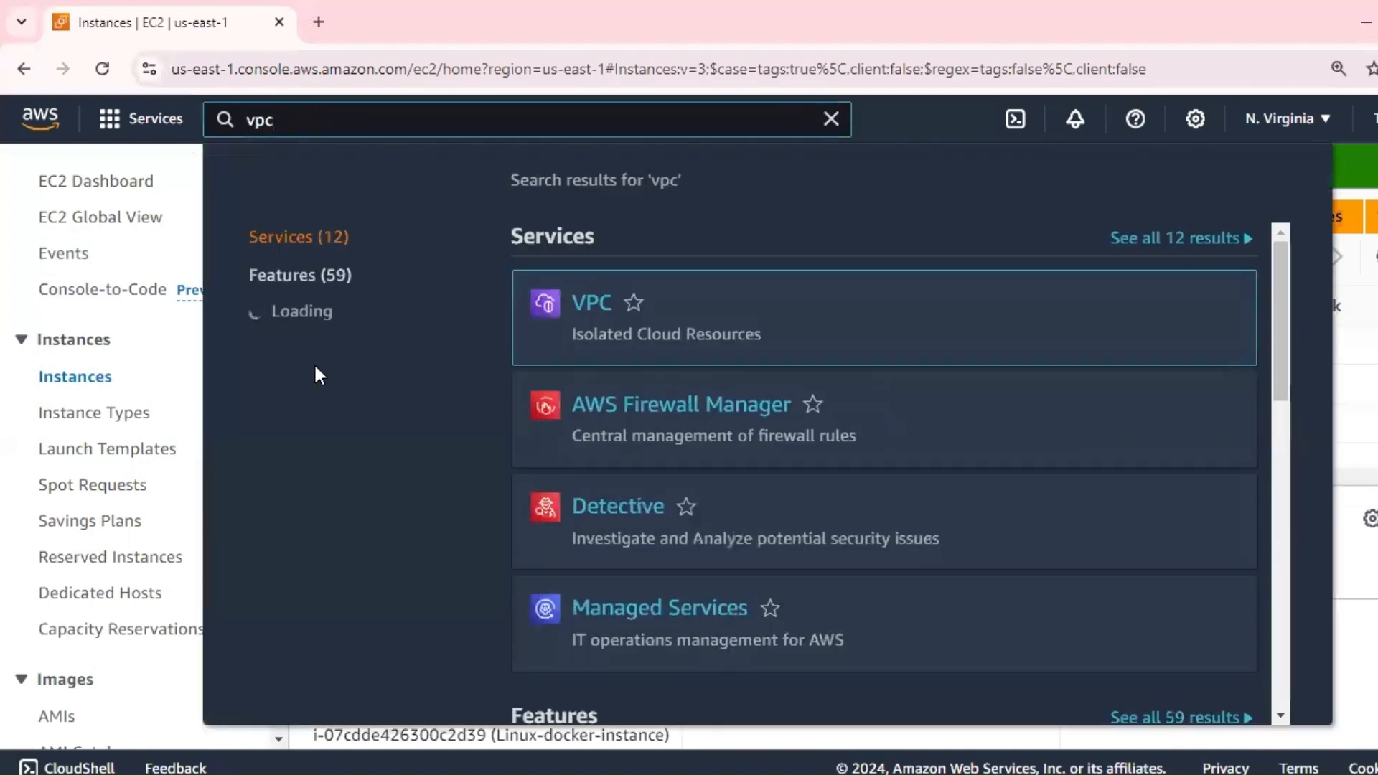
right_click(595, 303)
left_click(632, 312)
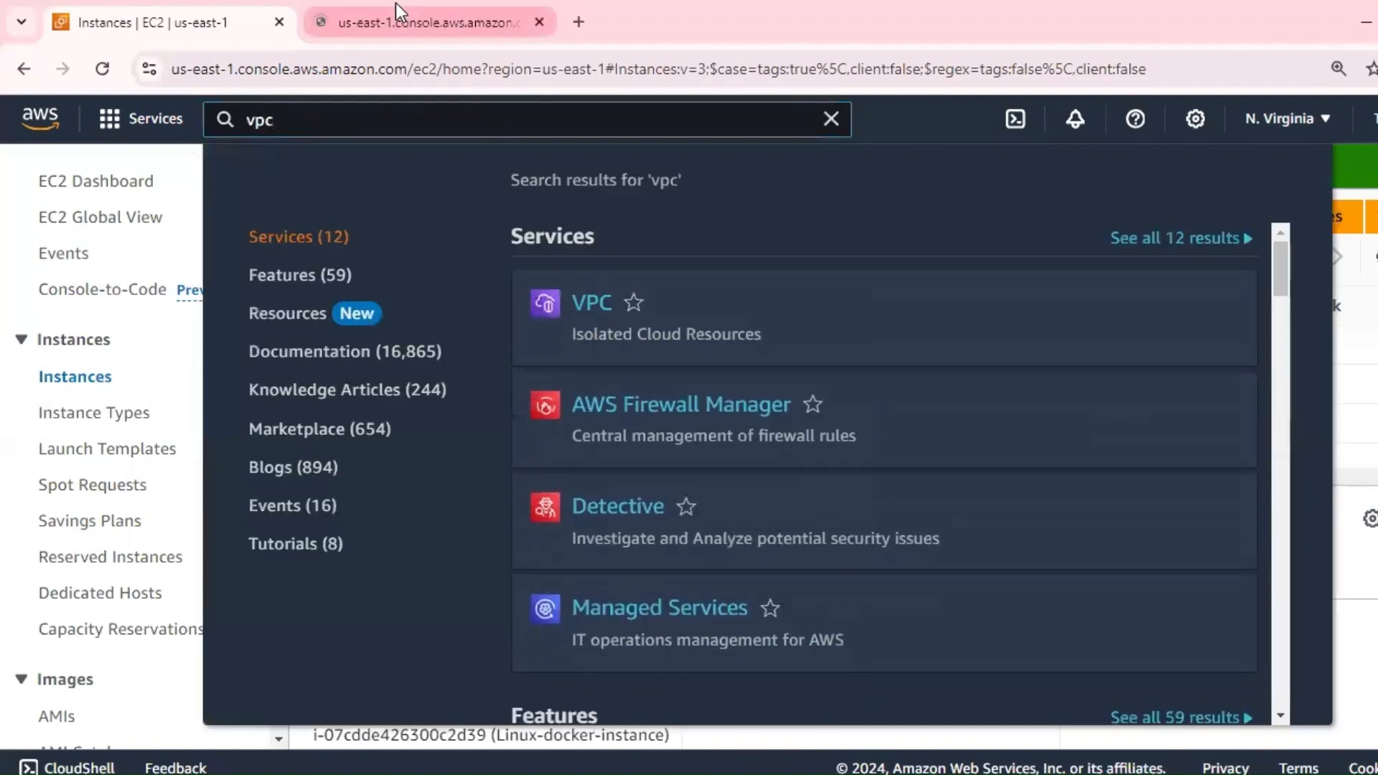
left_click(397, 9)
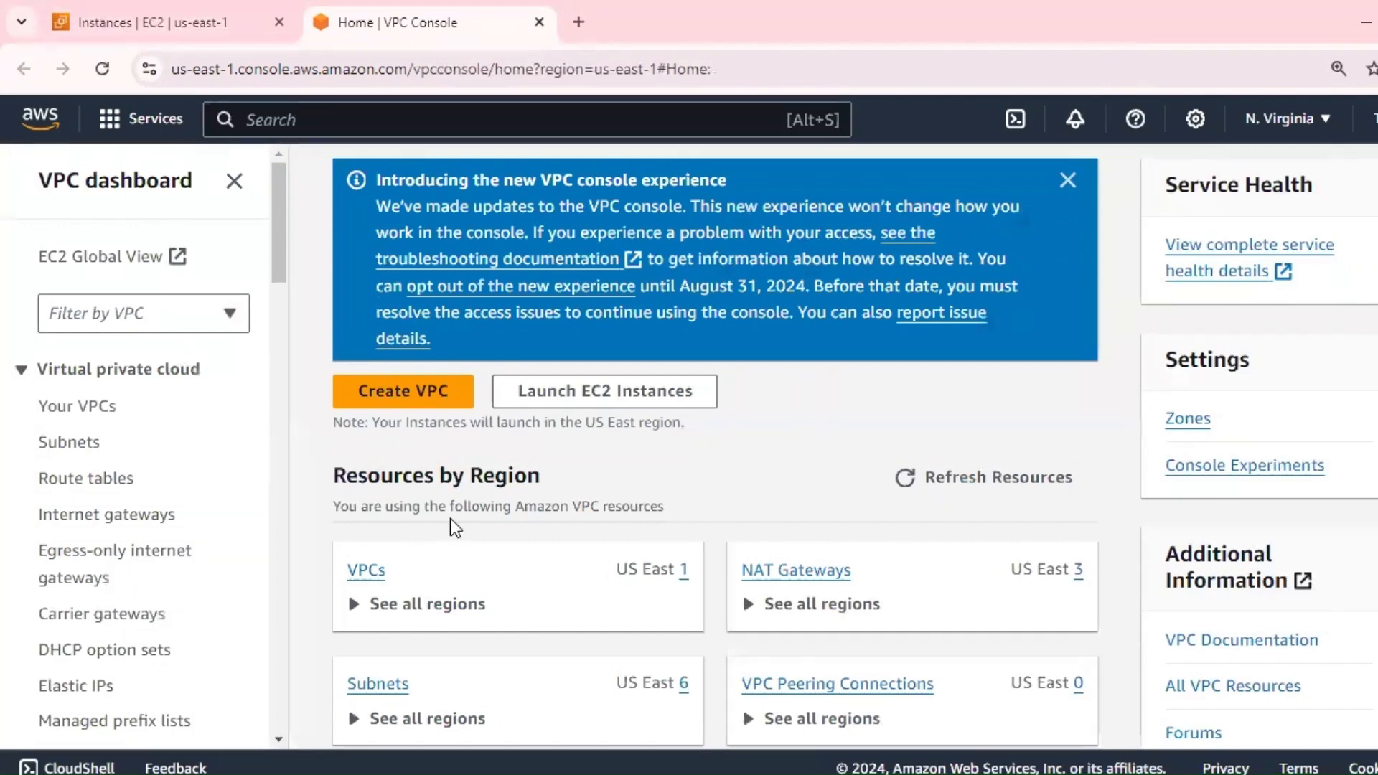
left_click(100, 420)
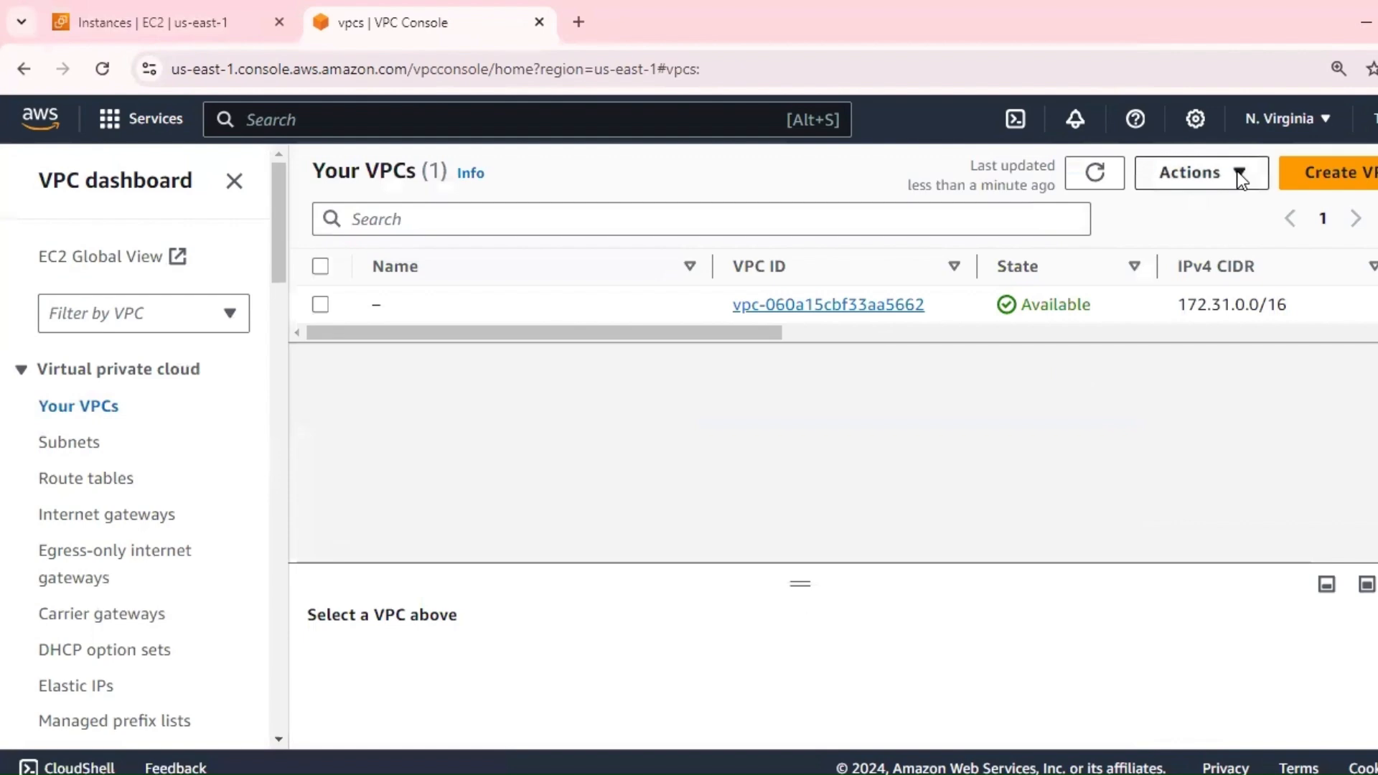
Step: Start creating a VPC only resource with the name tag Project-vpc
left_click(1328, 173)
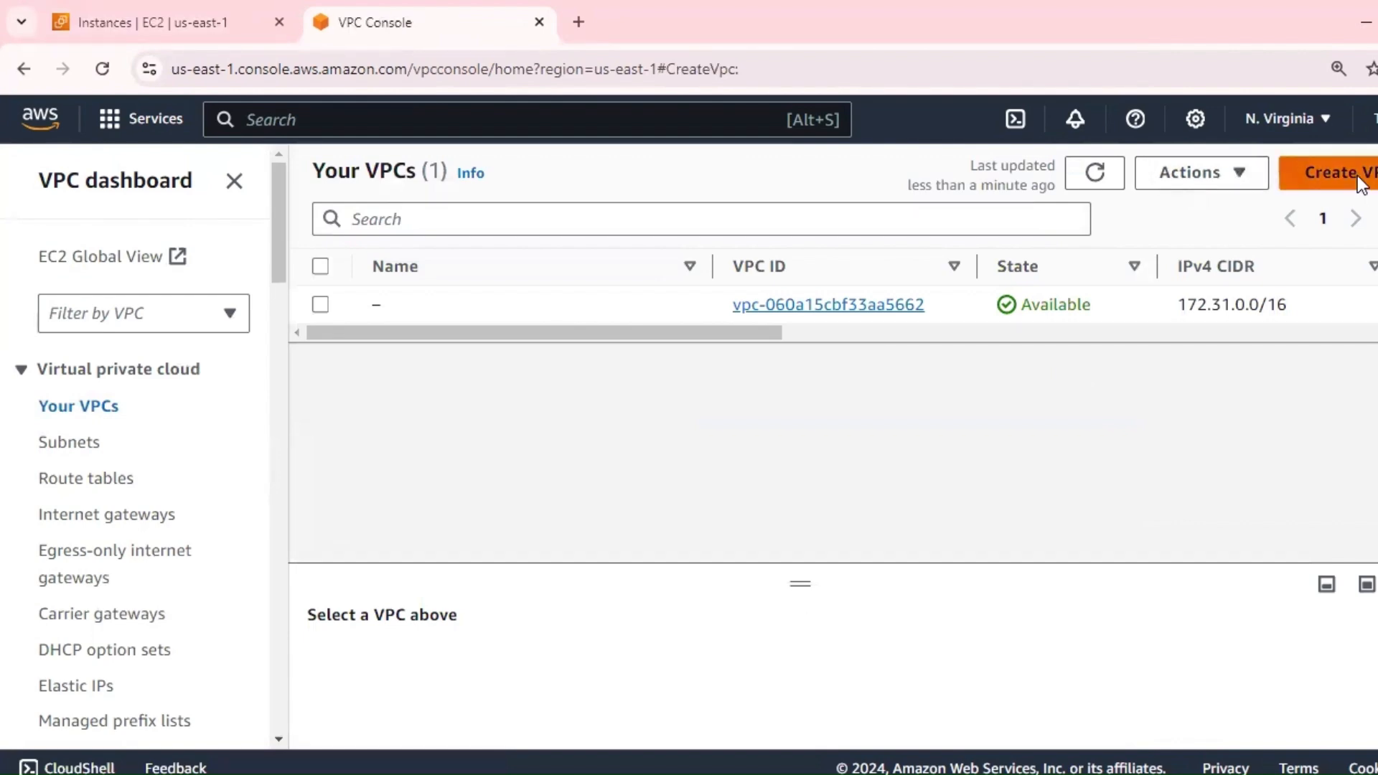
scroll(418, 390, "down", 1)
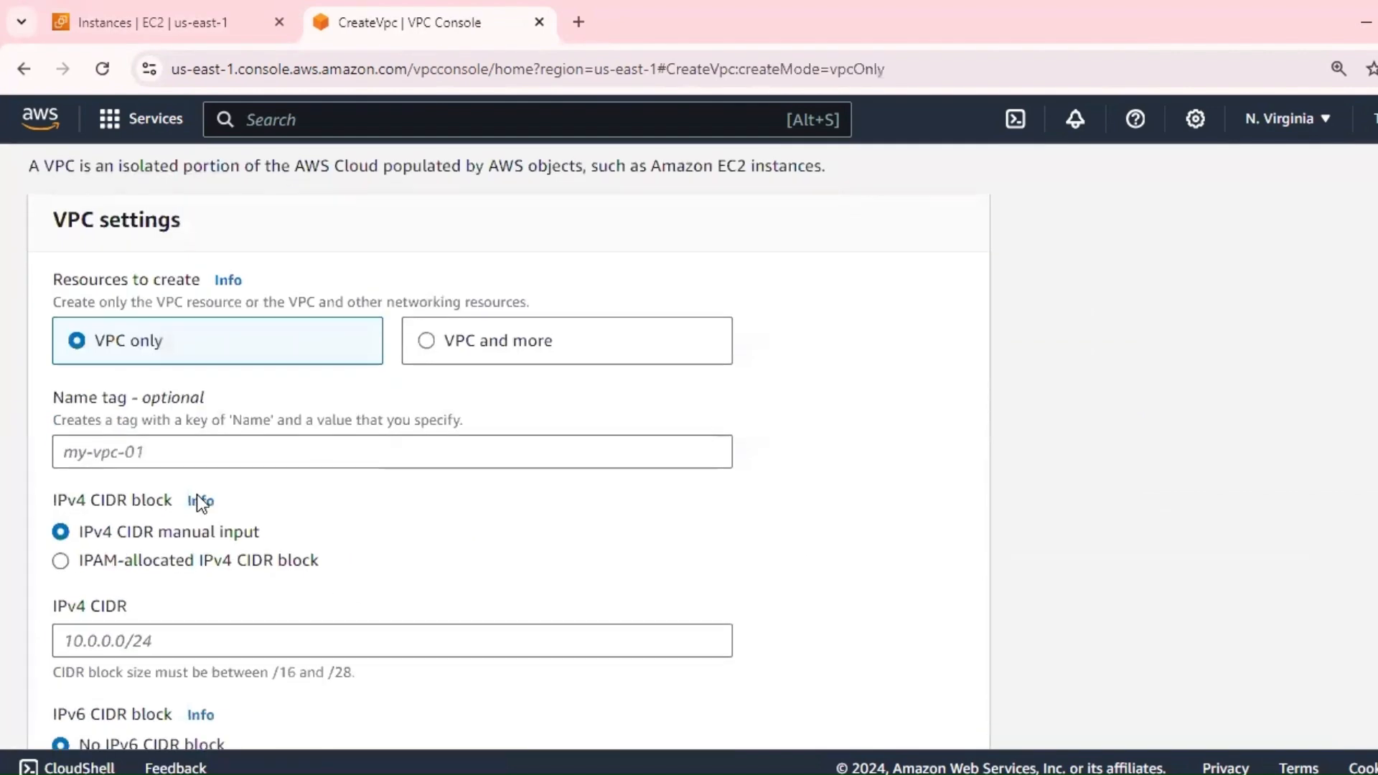
left_click(179, 452)
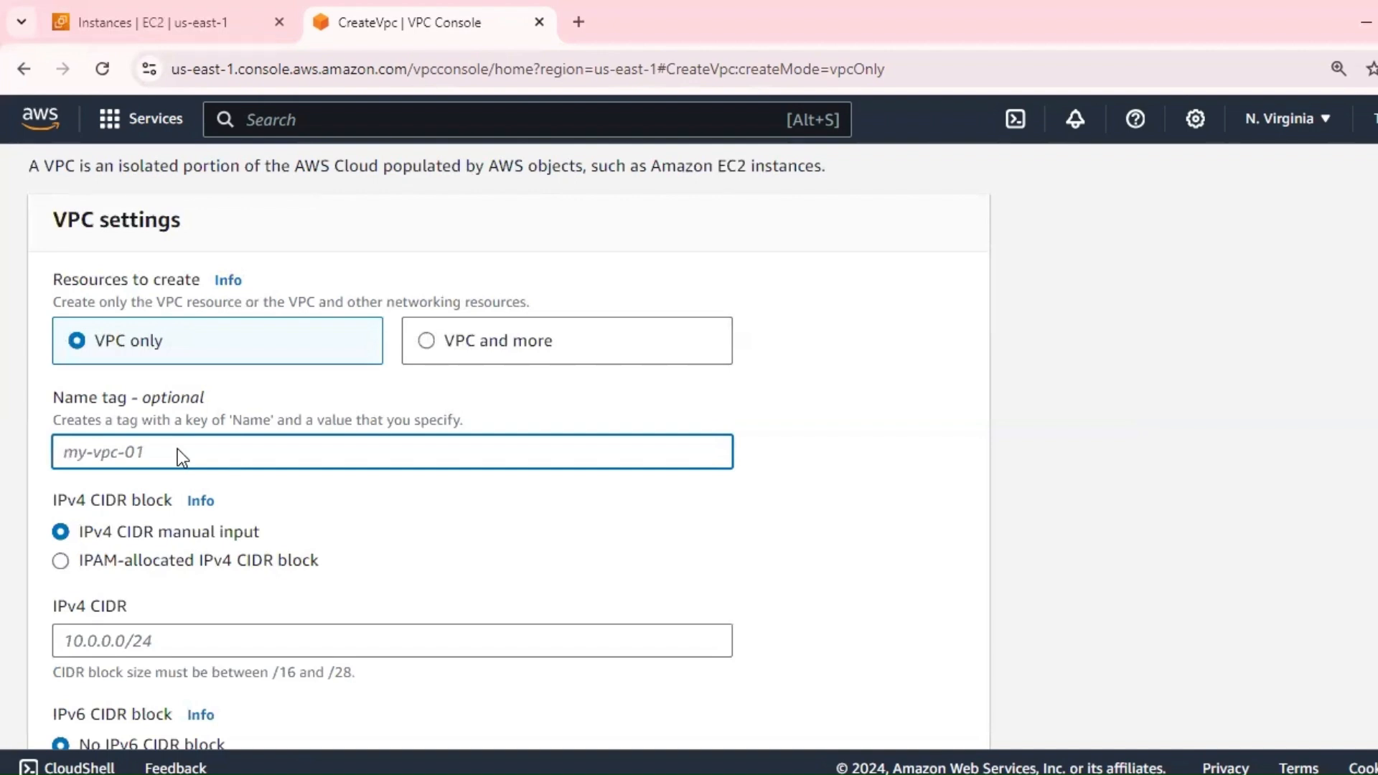
type("Project-vpc")
scroll(382, 463, "down", 3)
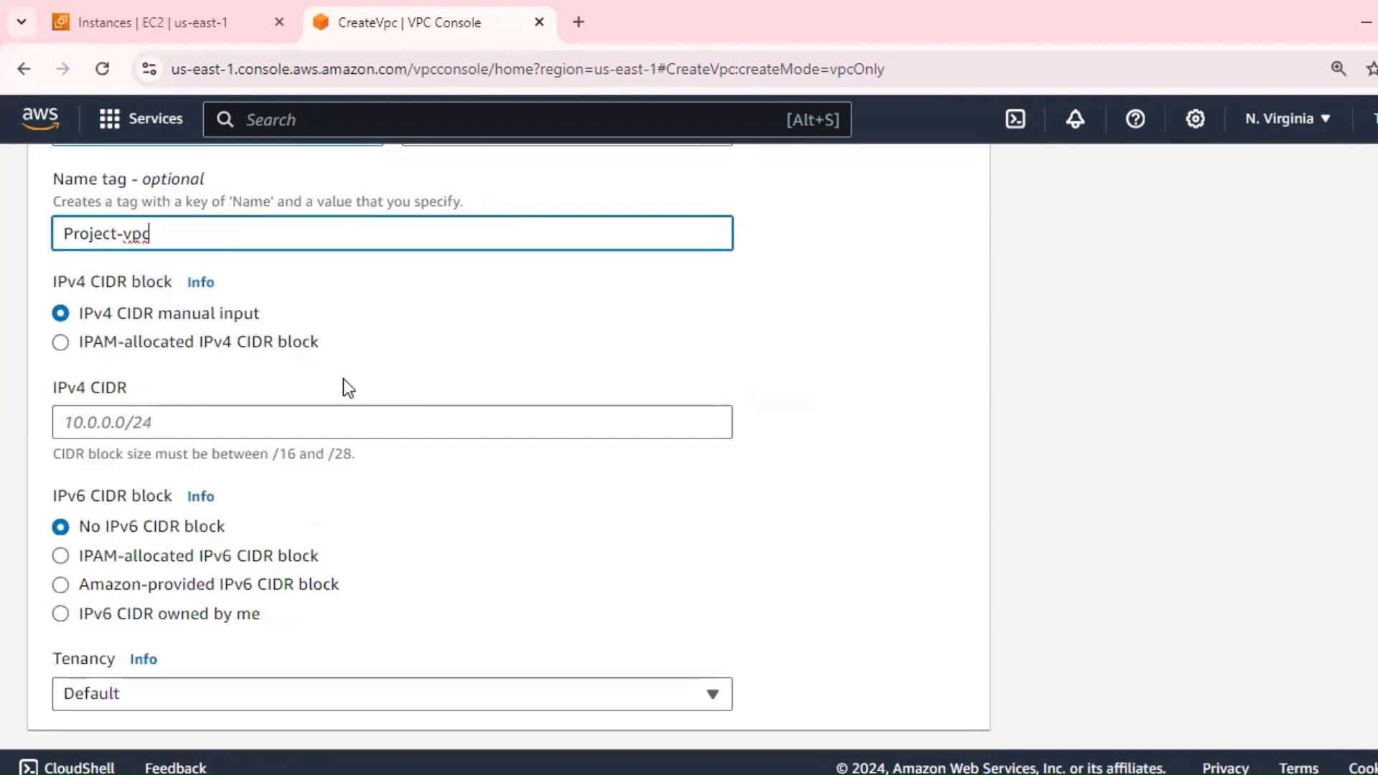
scroll(384, 373, "up", 3)
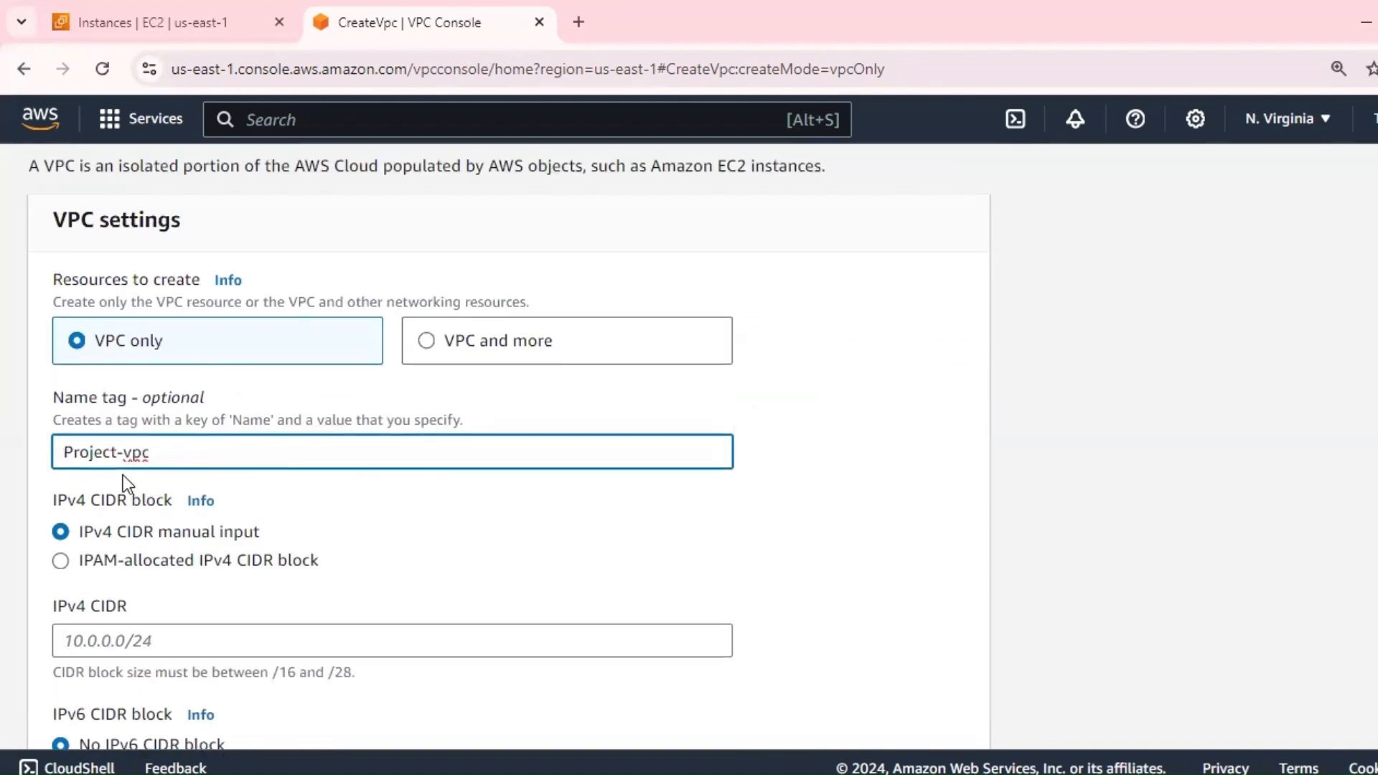
double_click(74, 452)
scroll(388, 467, "down", 5)
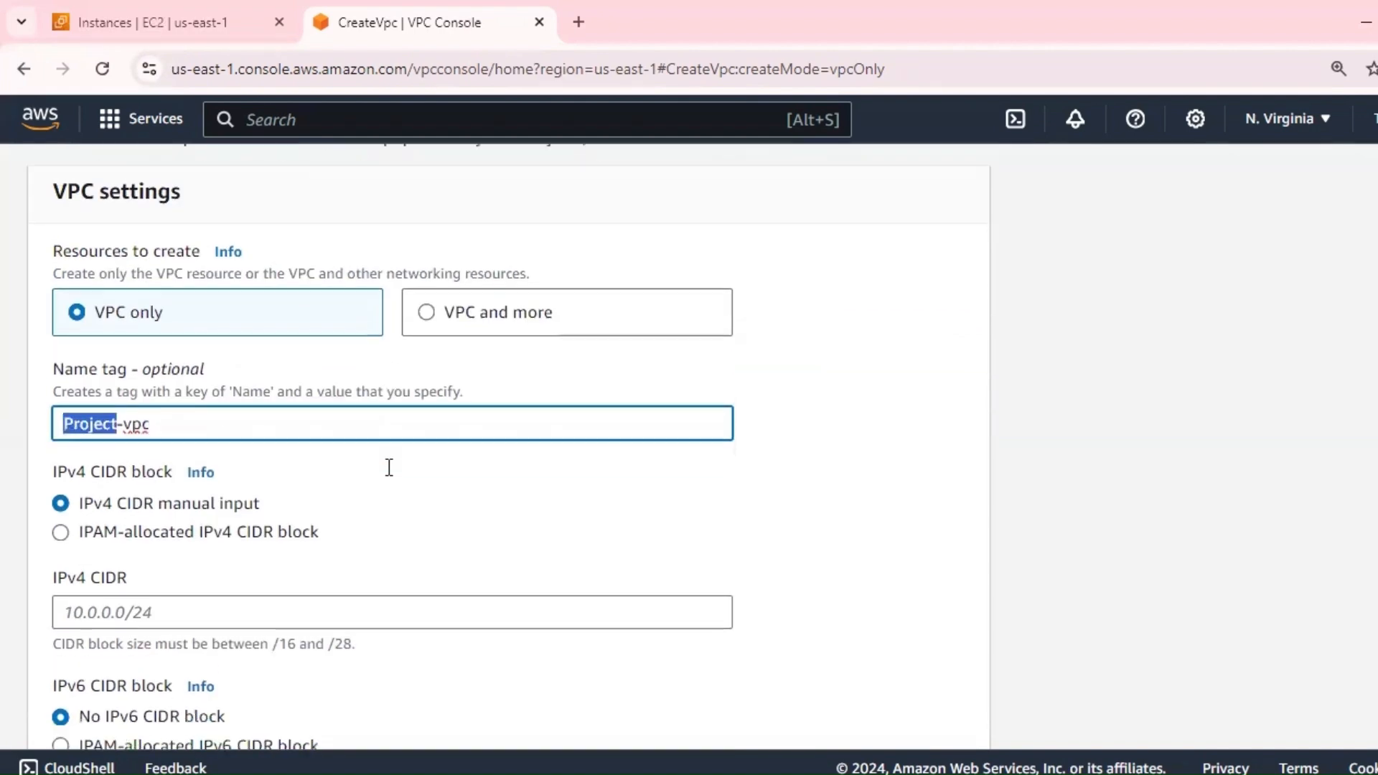
Step: Set the new VPC's IPv4 CIDR to 10.0.0.0/16
left_click(142, 312)
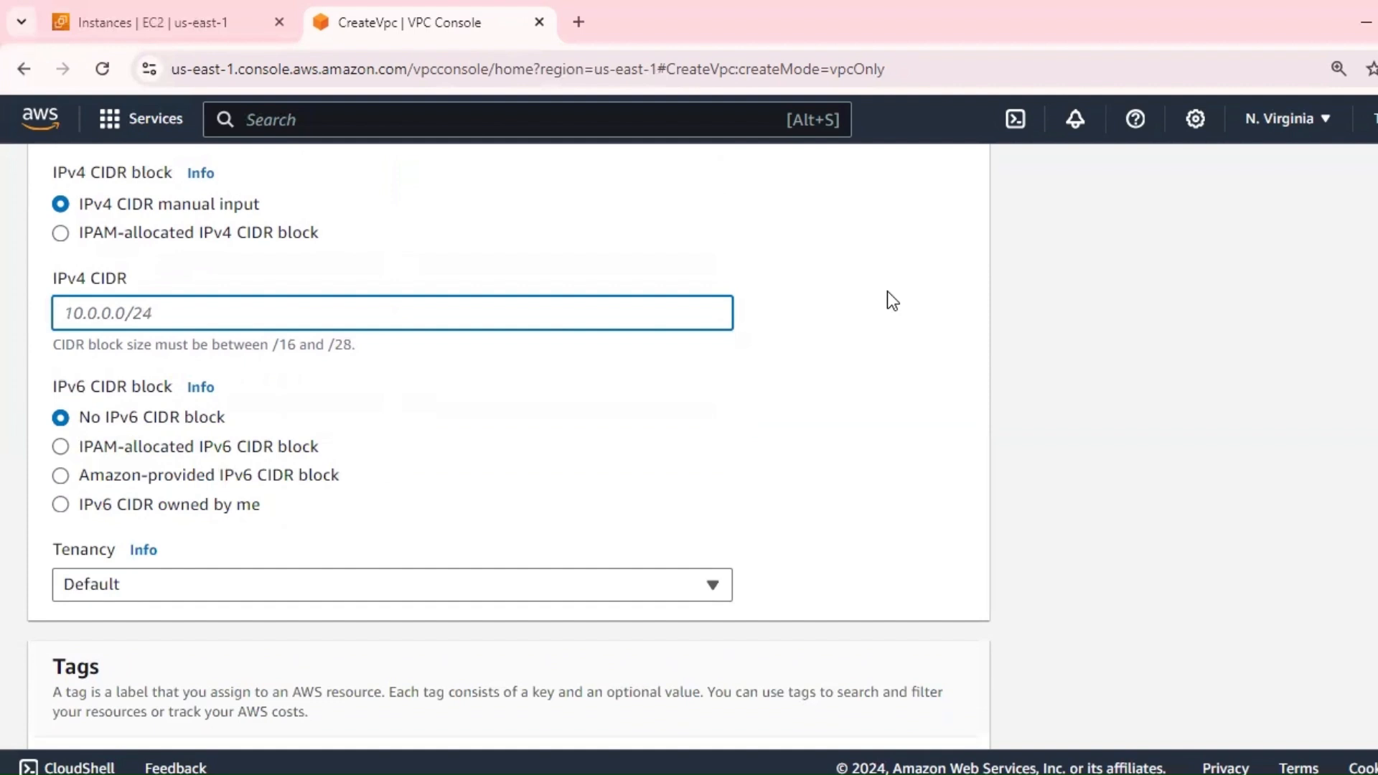
type("10.010")
key("BackSpace")
key("BackSpace")
type(".0.0/16")
Step: Review the remaining VPC settings and tags, and submit the form to create Project-vpc
scroll(497, 412, "down", 3)
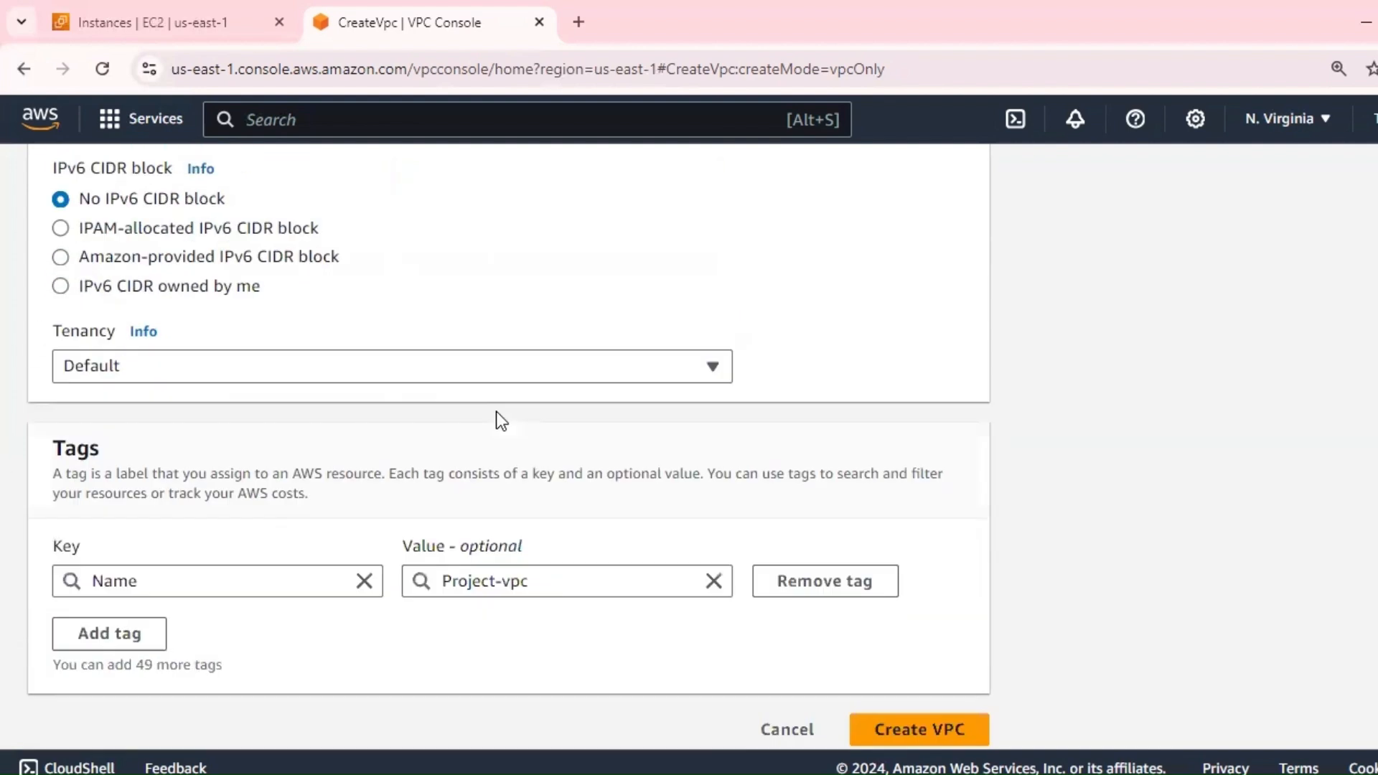
scroll(497, 411, "down", 1)
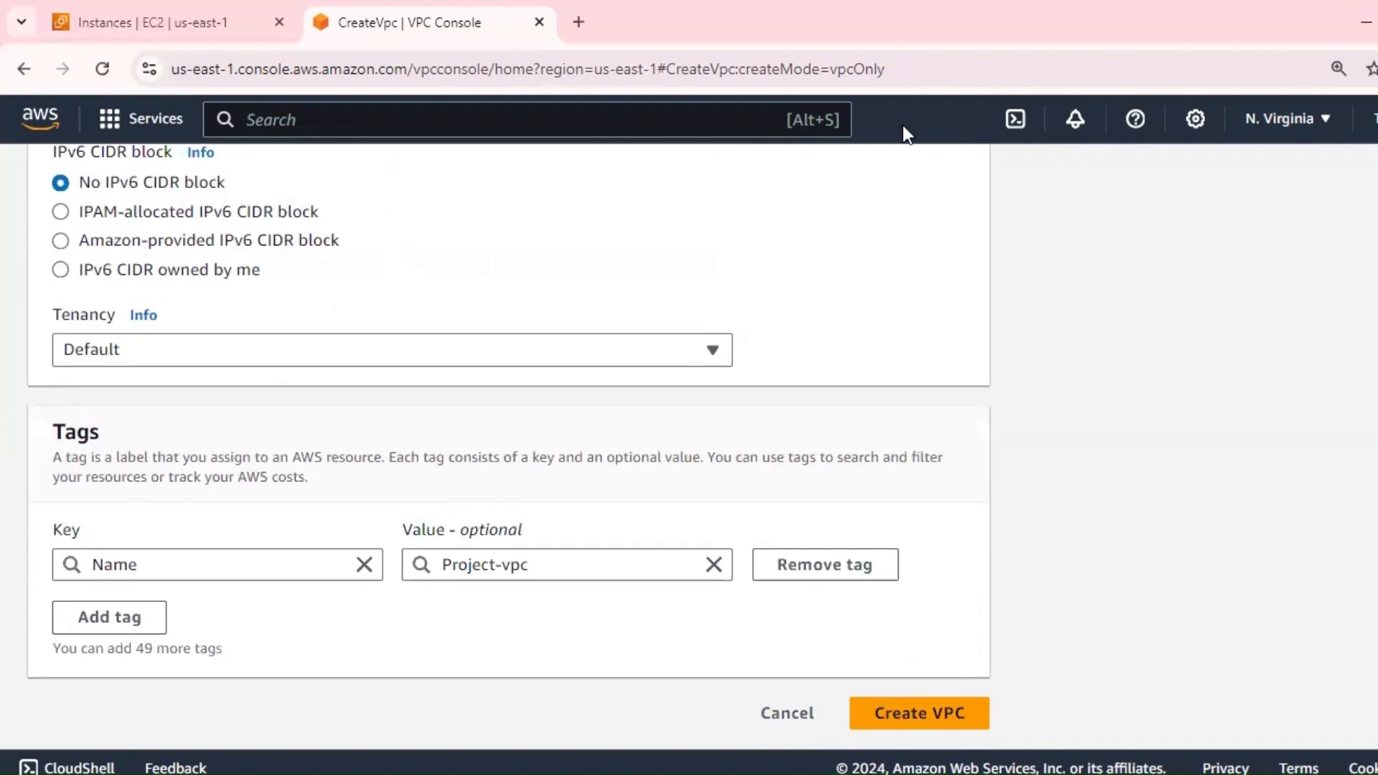
left_click(916, 722)
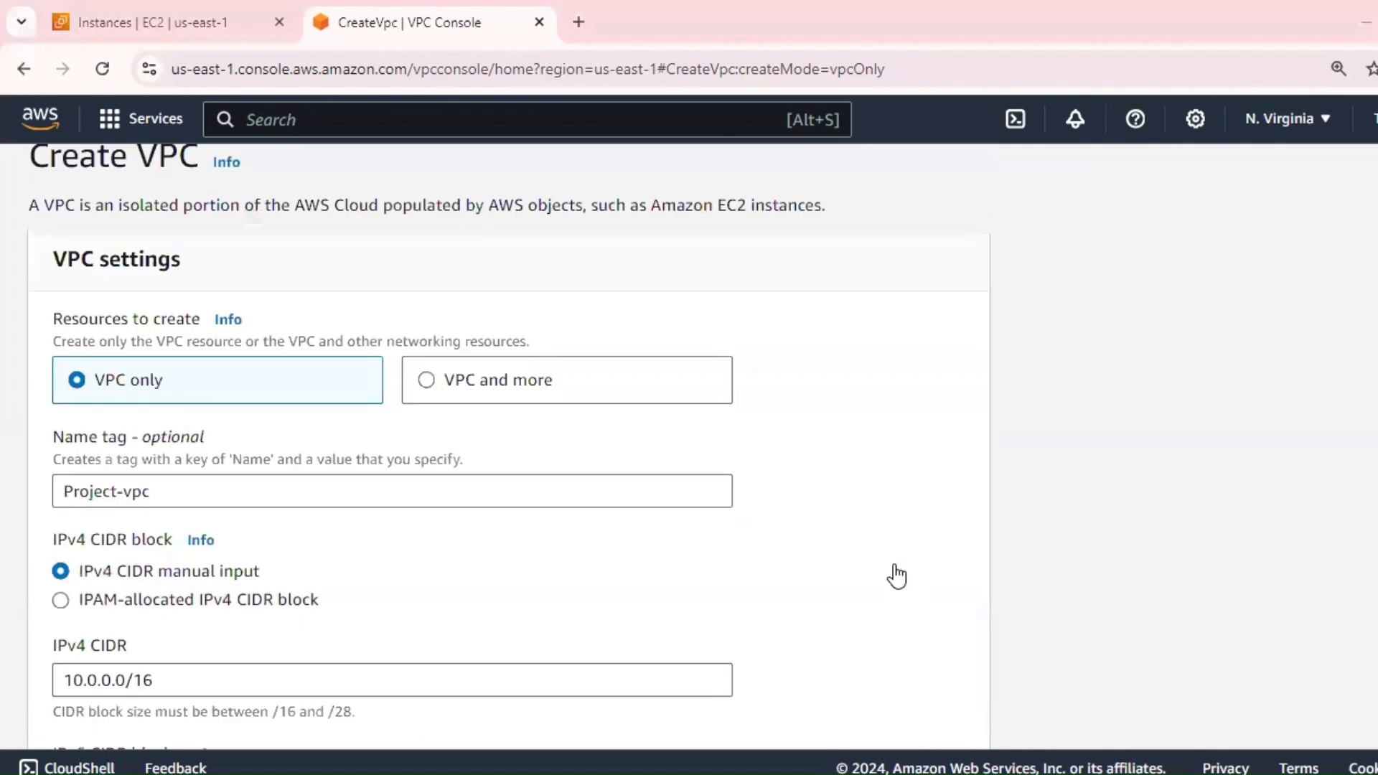
scroll(120, 604, "down", 3)
scroll(623, 558, "down", 6)
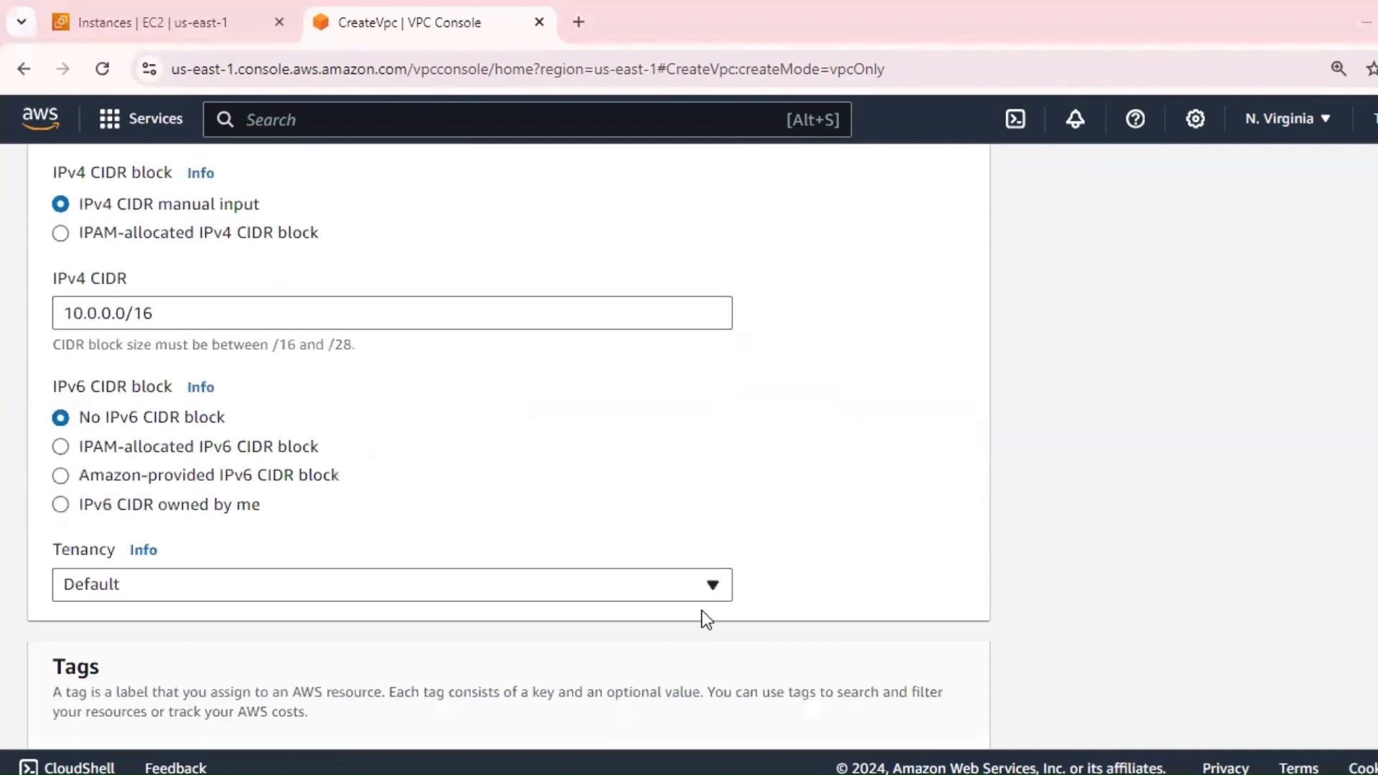
left_click(893, 717)
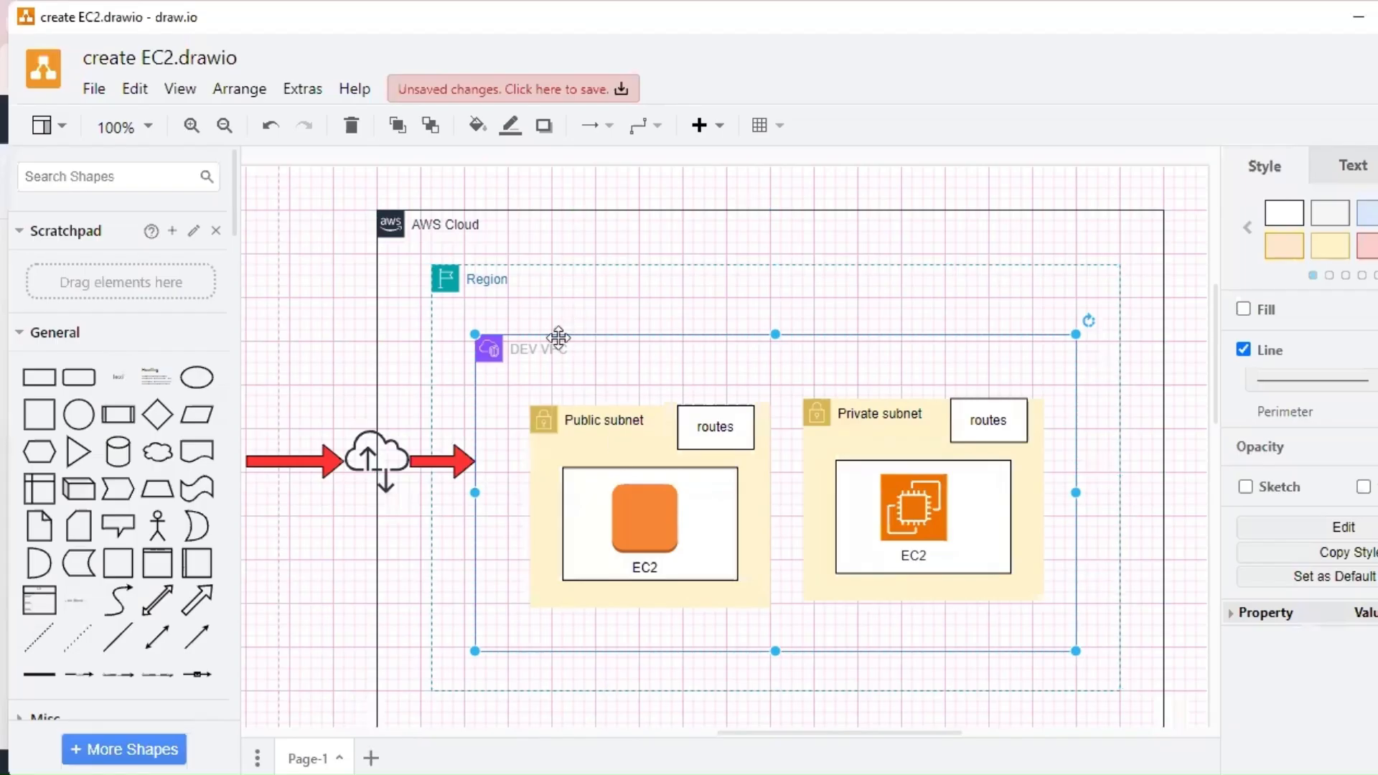
Step: Switch to the draw.io diagram and examine the DEV VPC with its public and private subnets
key("Escape")
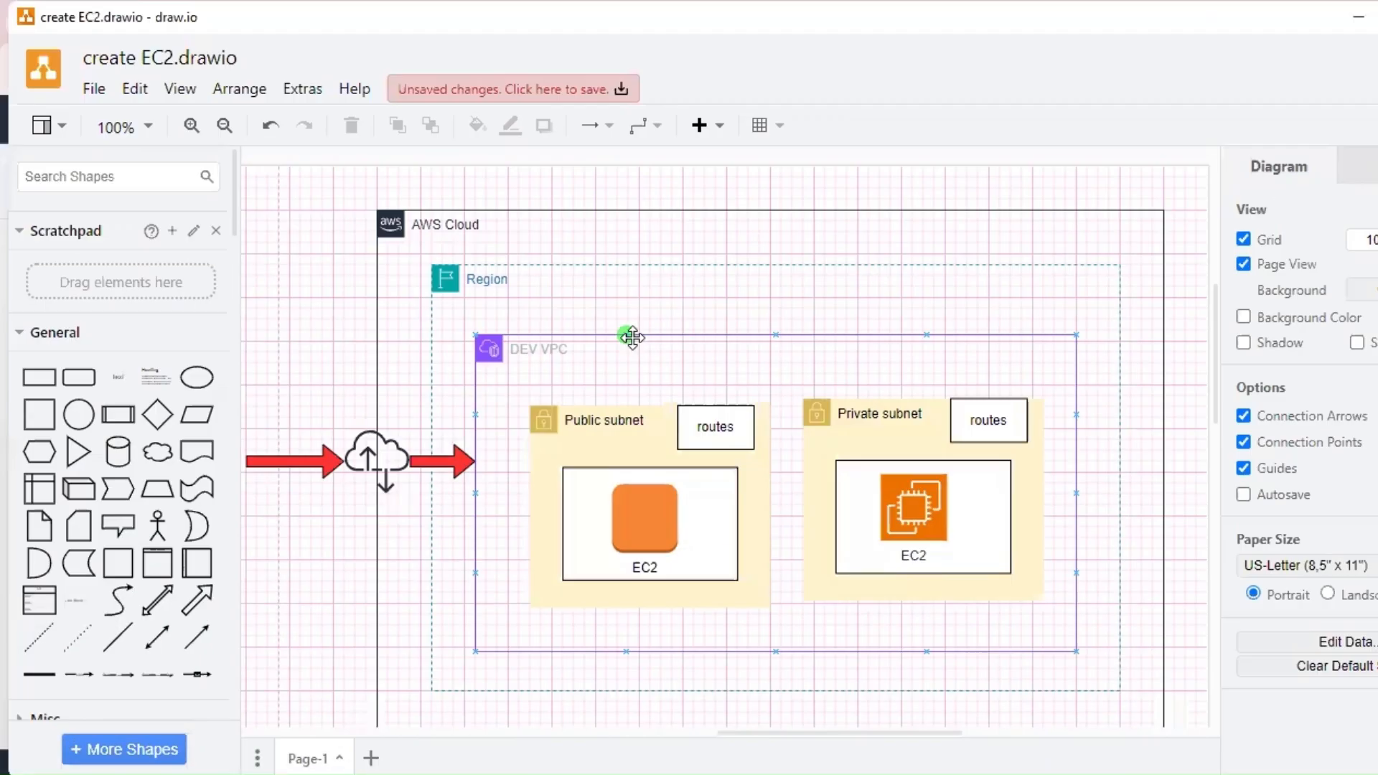
left_click(628, 340)
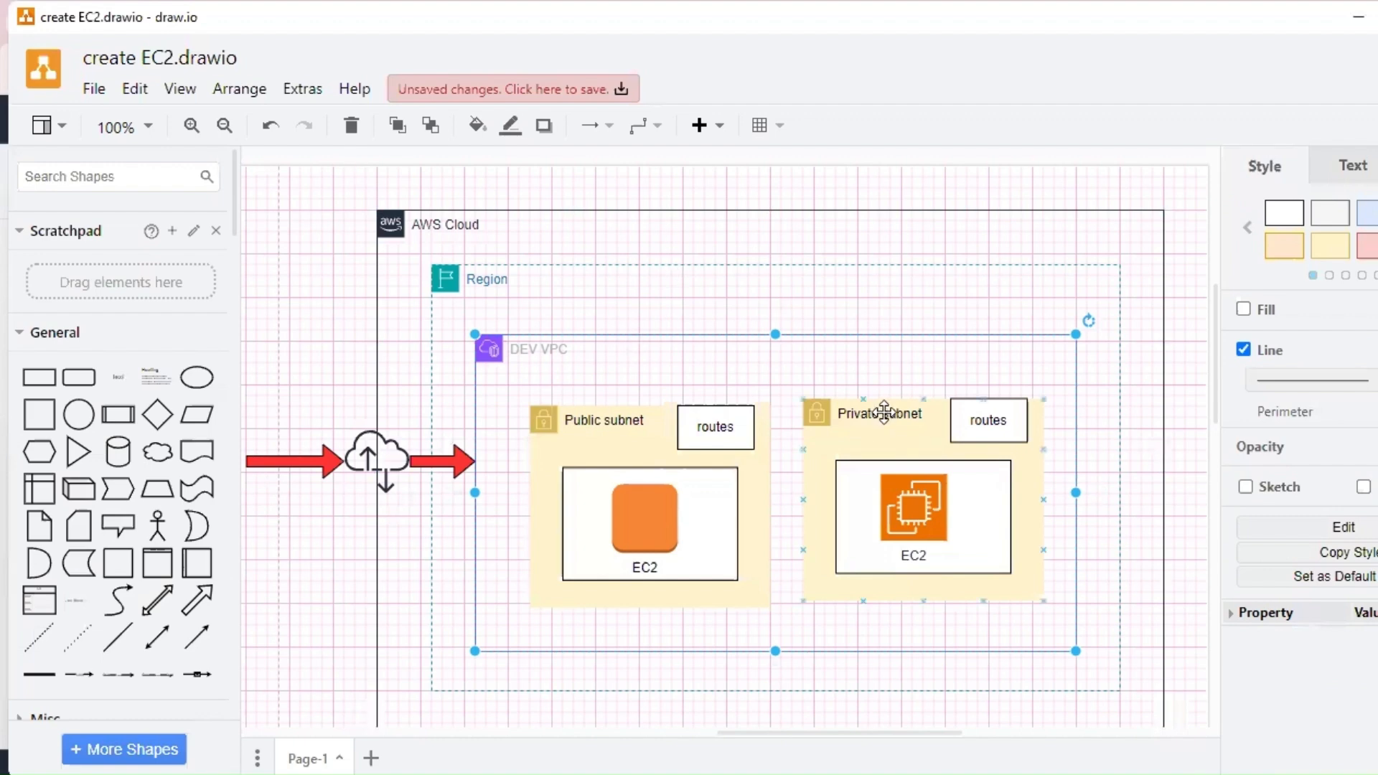
left_click(603, 440)
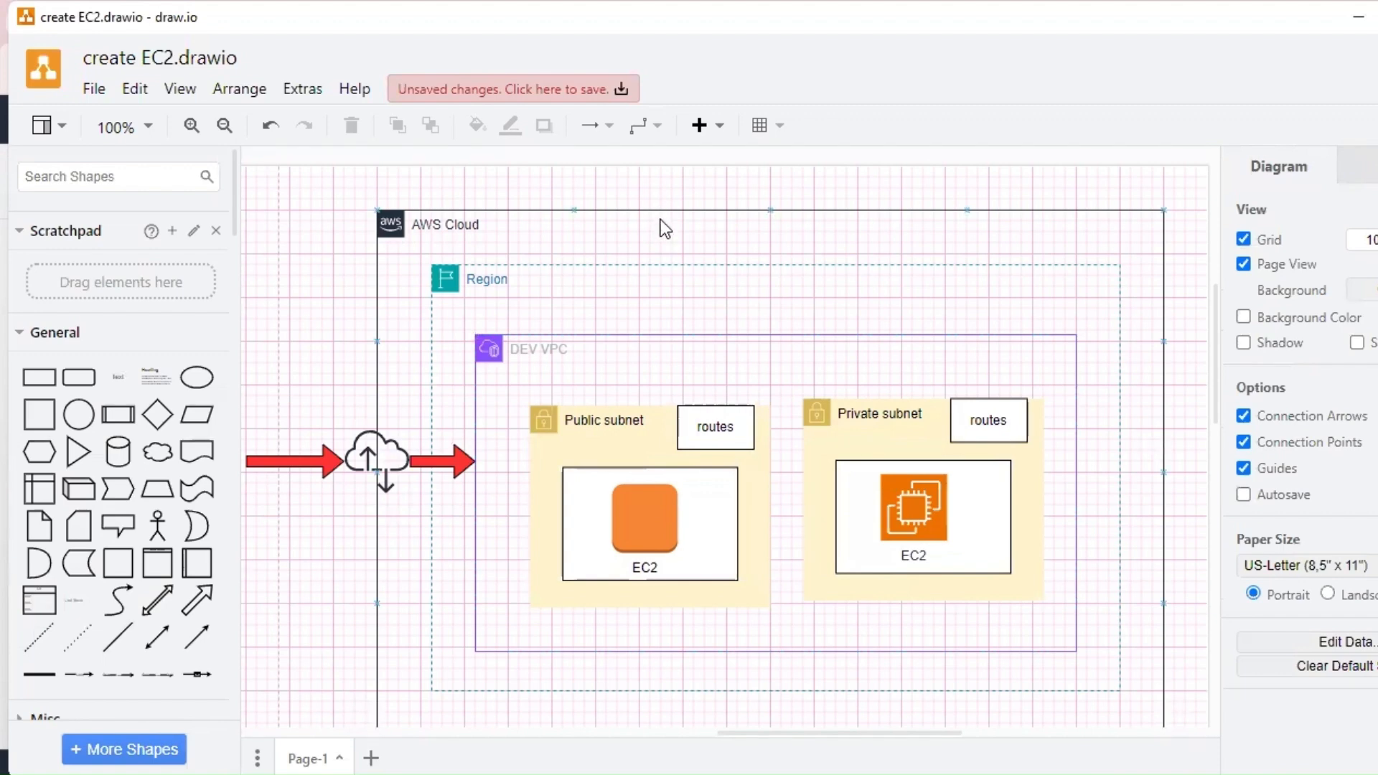
Step: Switch back to the AWS VPC console and start creating a subnet in Project-vpc
left_click(682, 268)
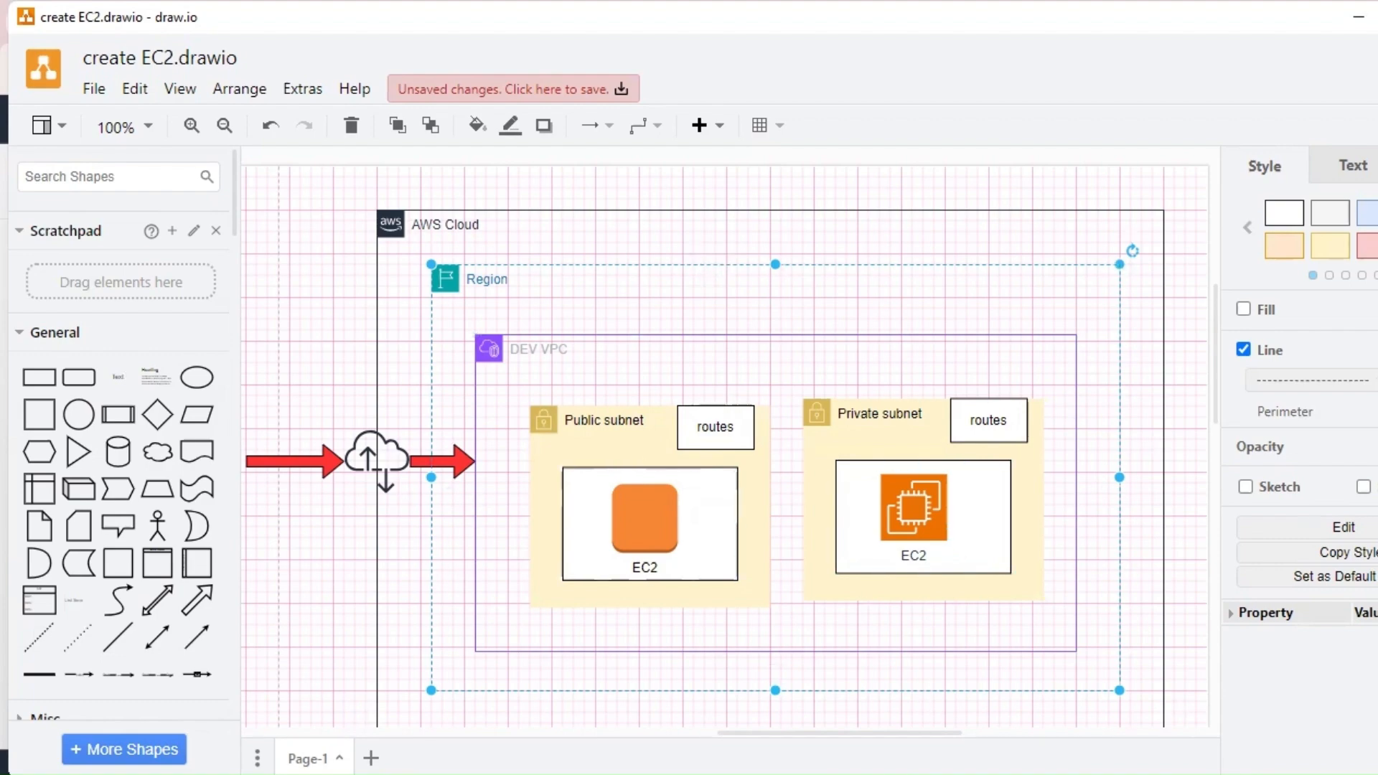
left_click(1359, 18)
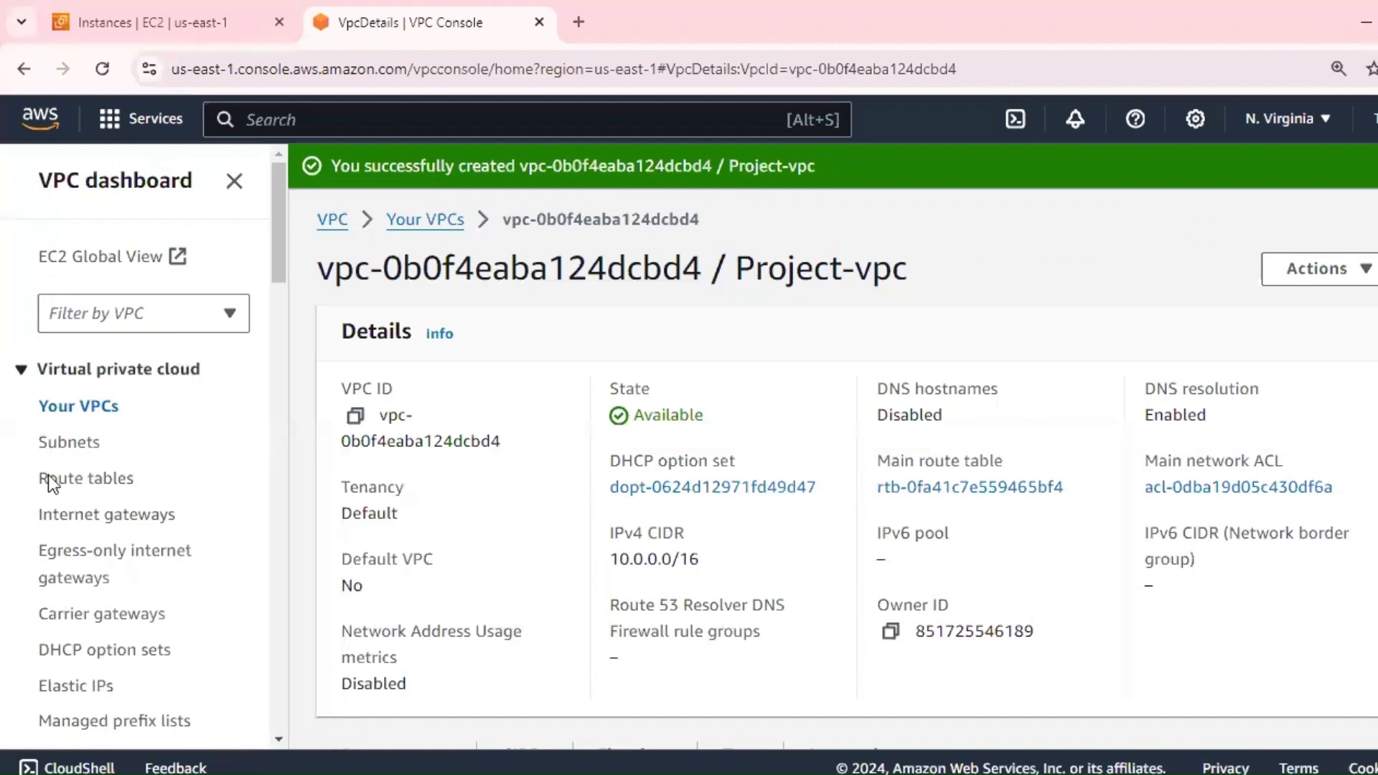
left_click(72, 445)
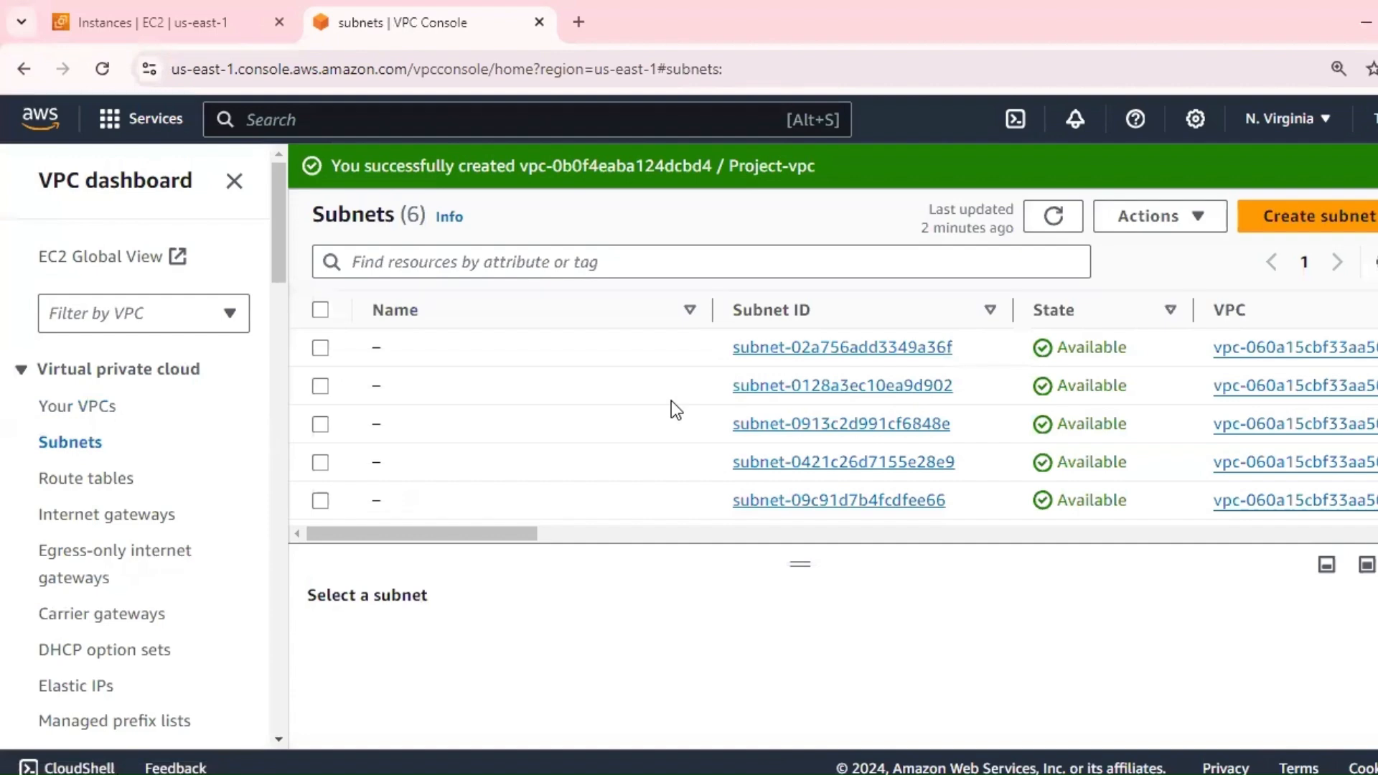
left_click(1053, 216)
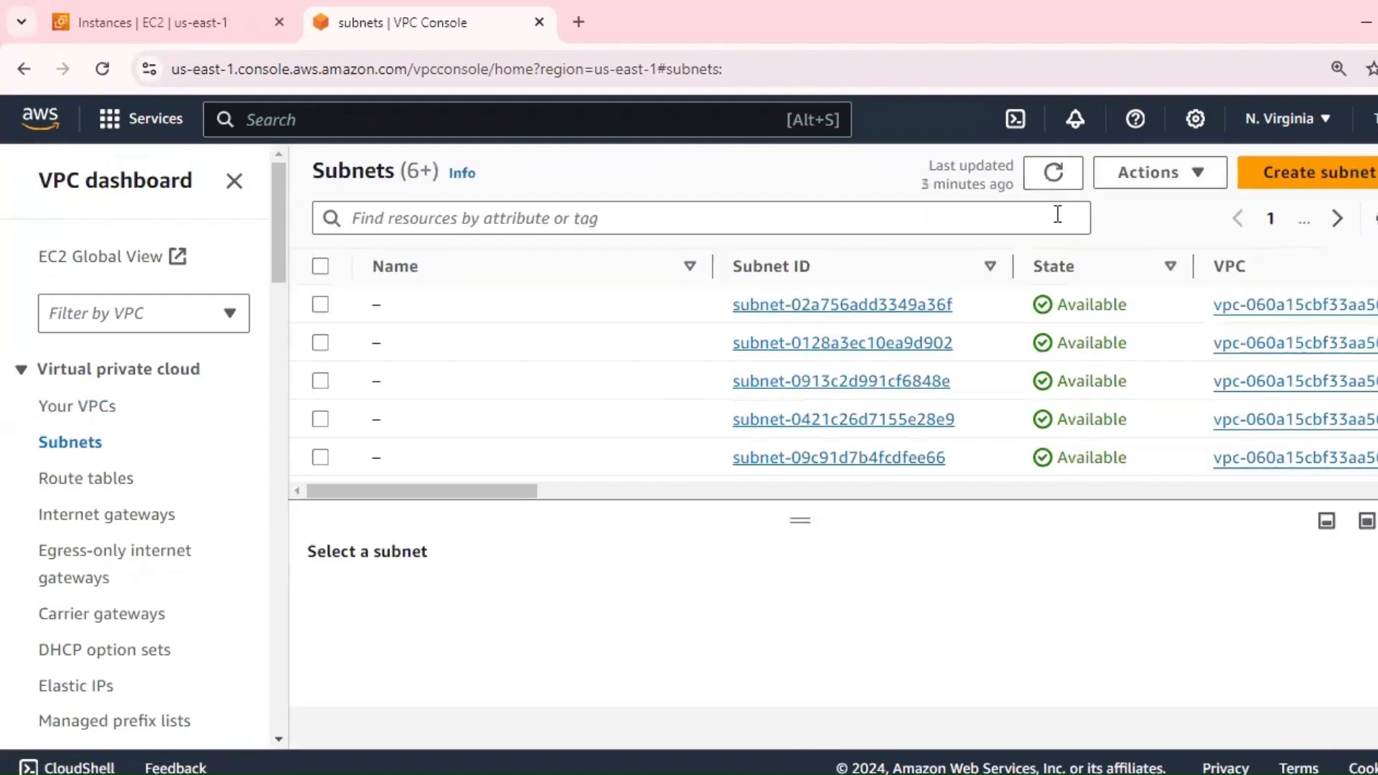
left_click(1300, 172)
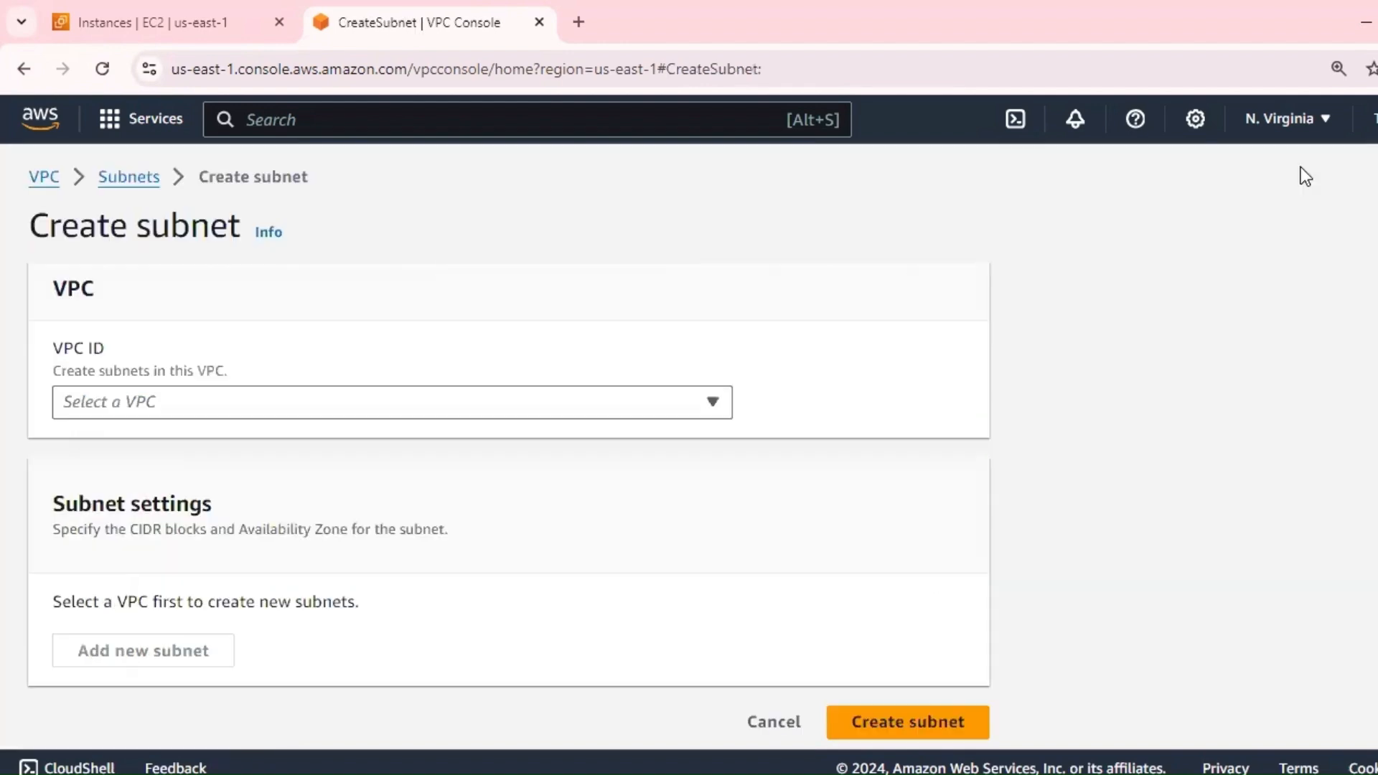
left_click(593, 402)
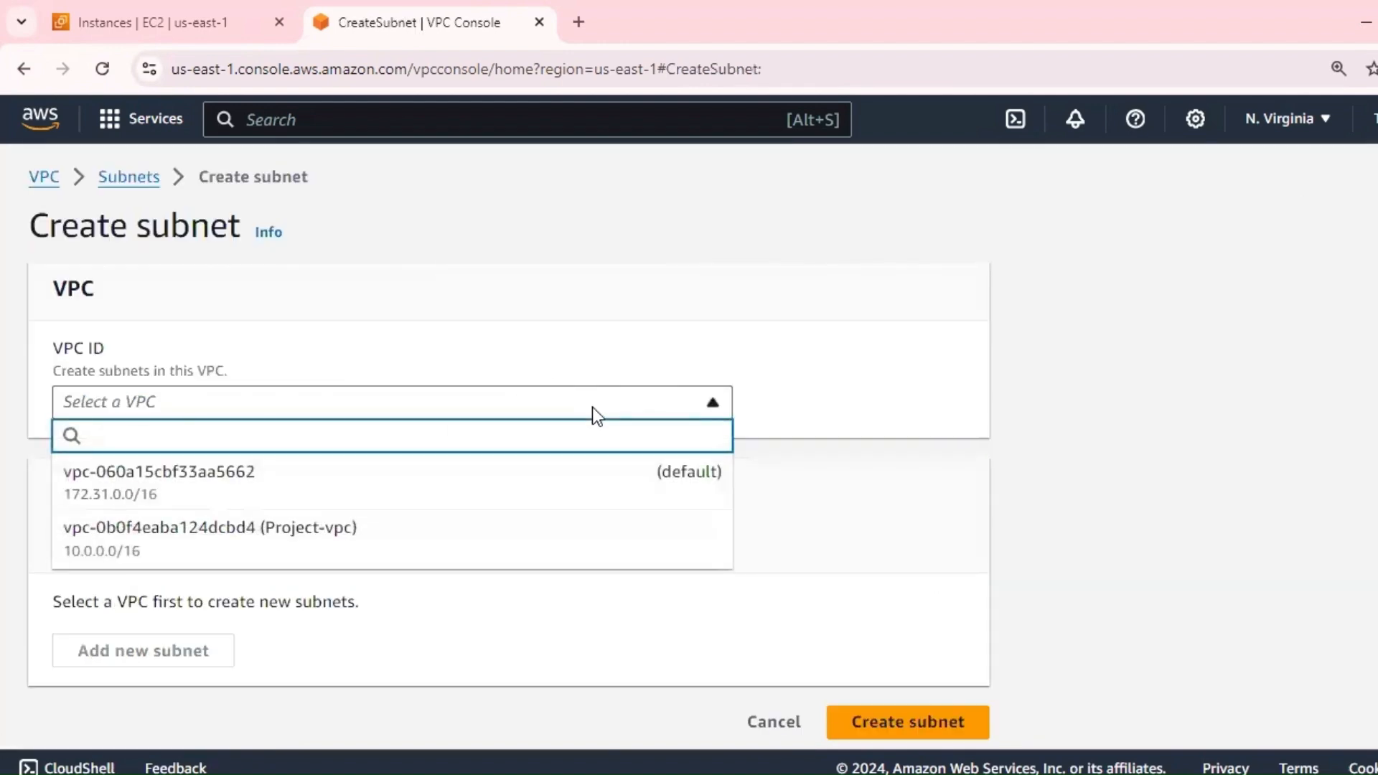
left_click(485, 548)
Step: Name the new subnet public-project-subnet01
scroll(388, 504, "down", 5)
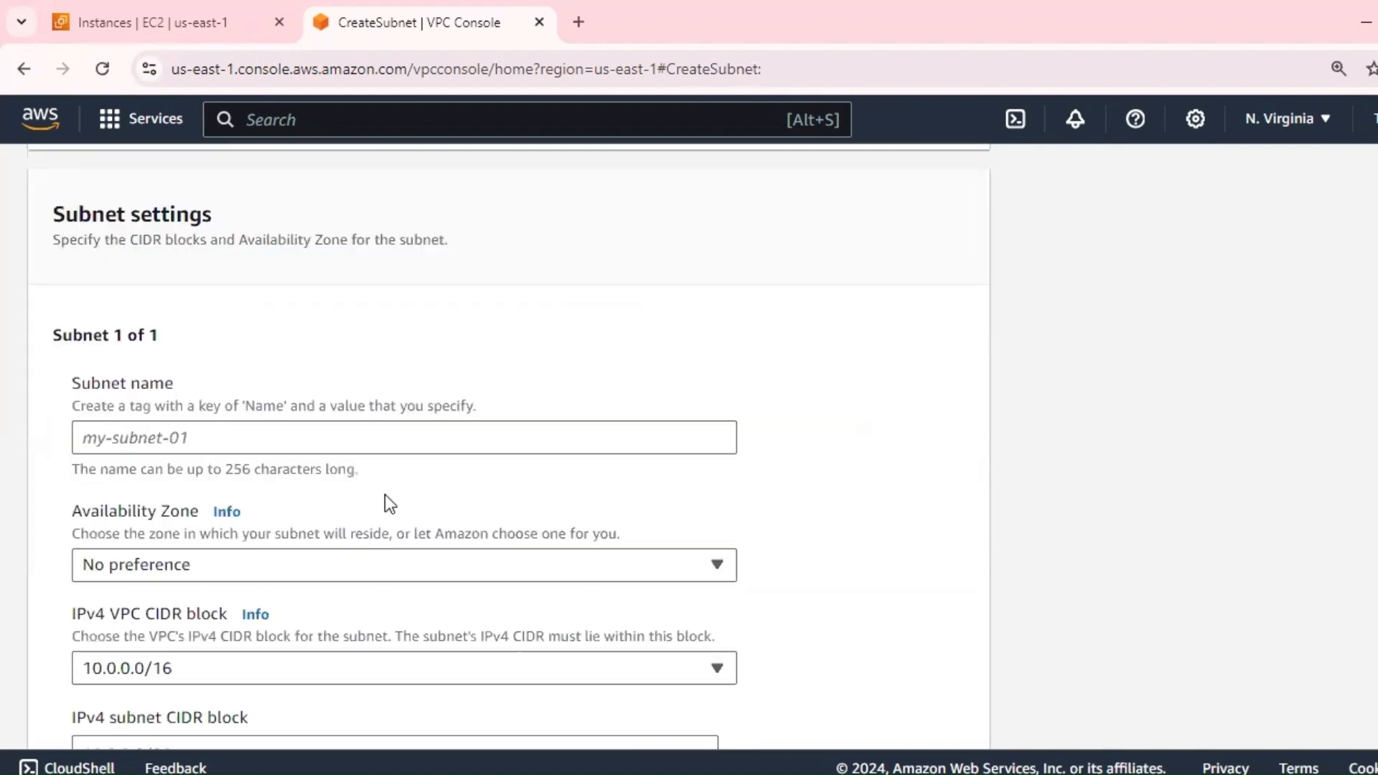
left_click(223, 439)
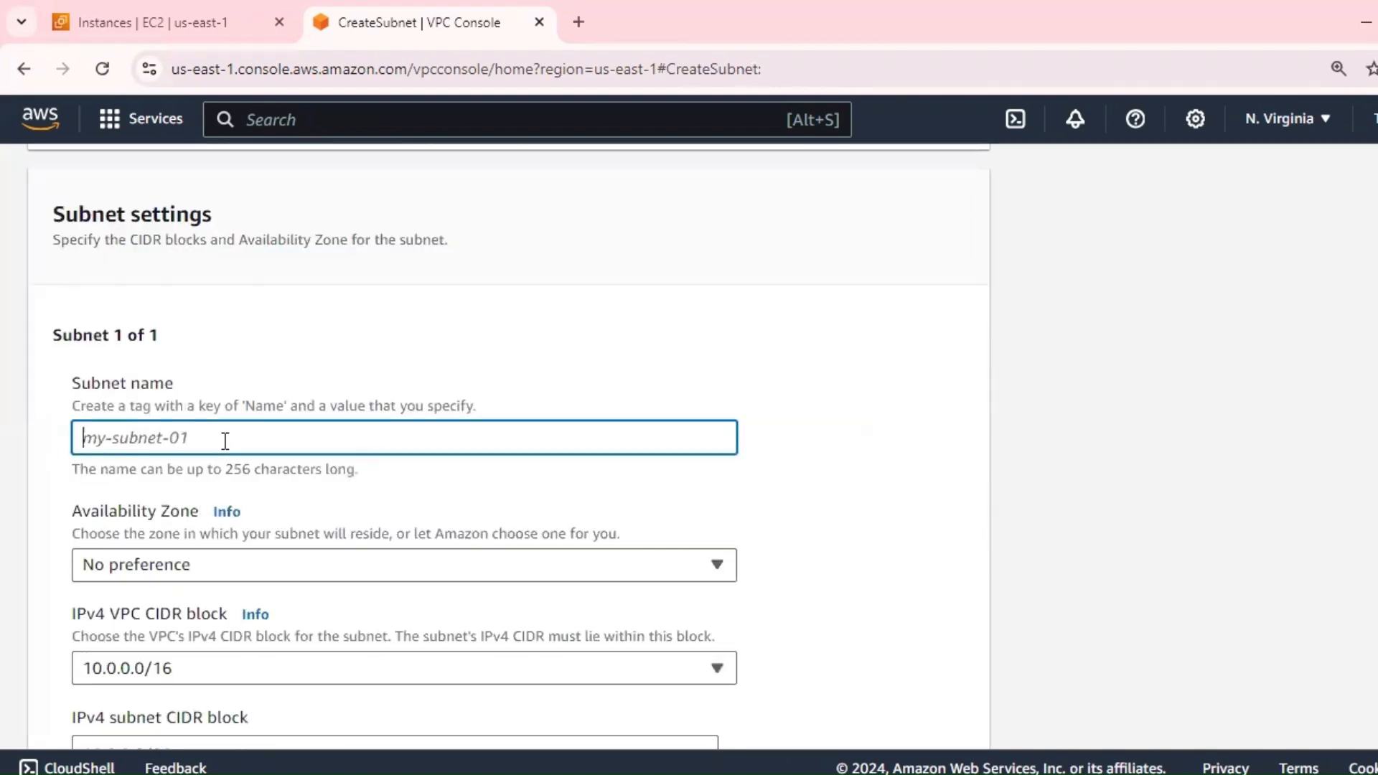
type("public-")
double_click(101, 437)
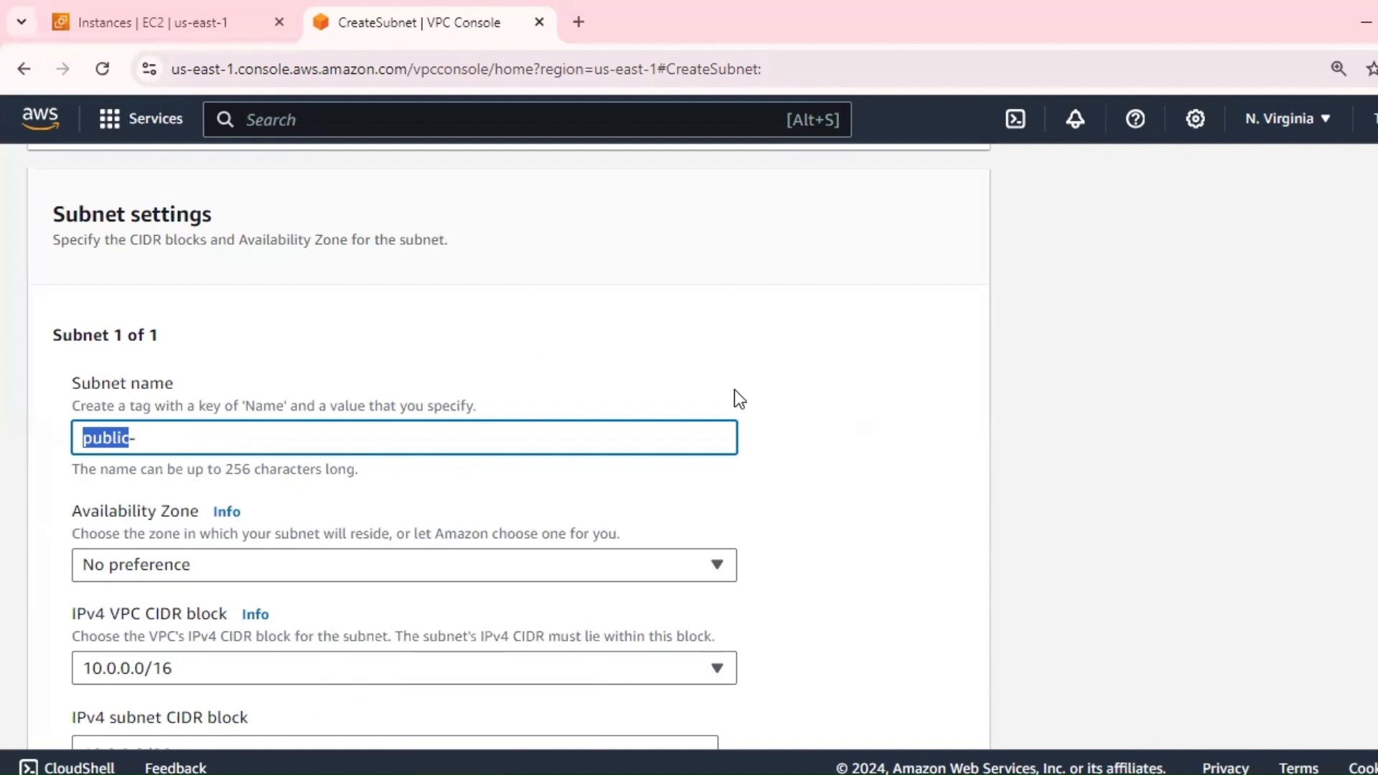
left_click(290, 444)
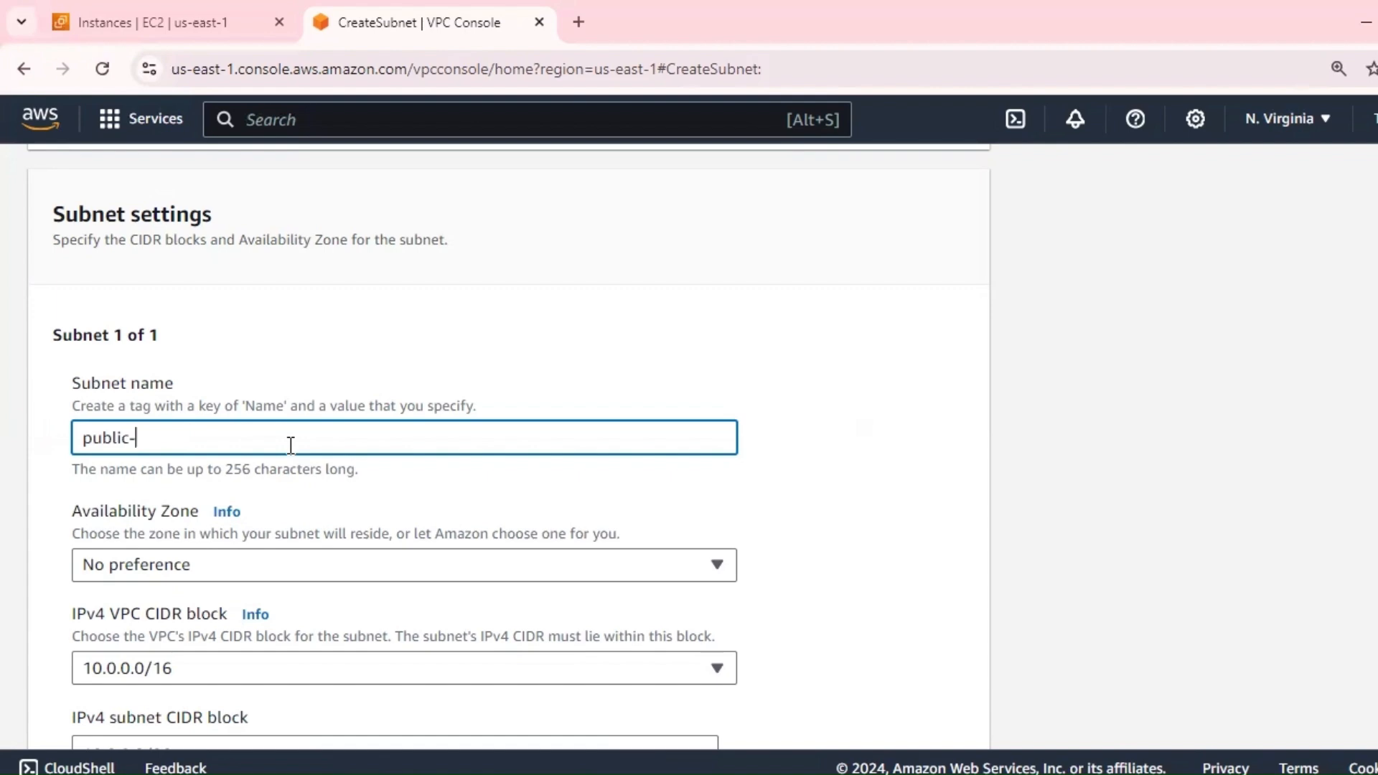
type("project-subnet01")
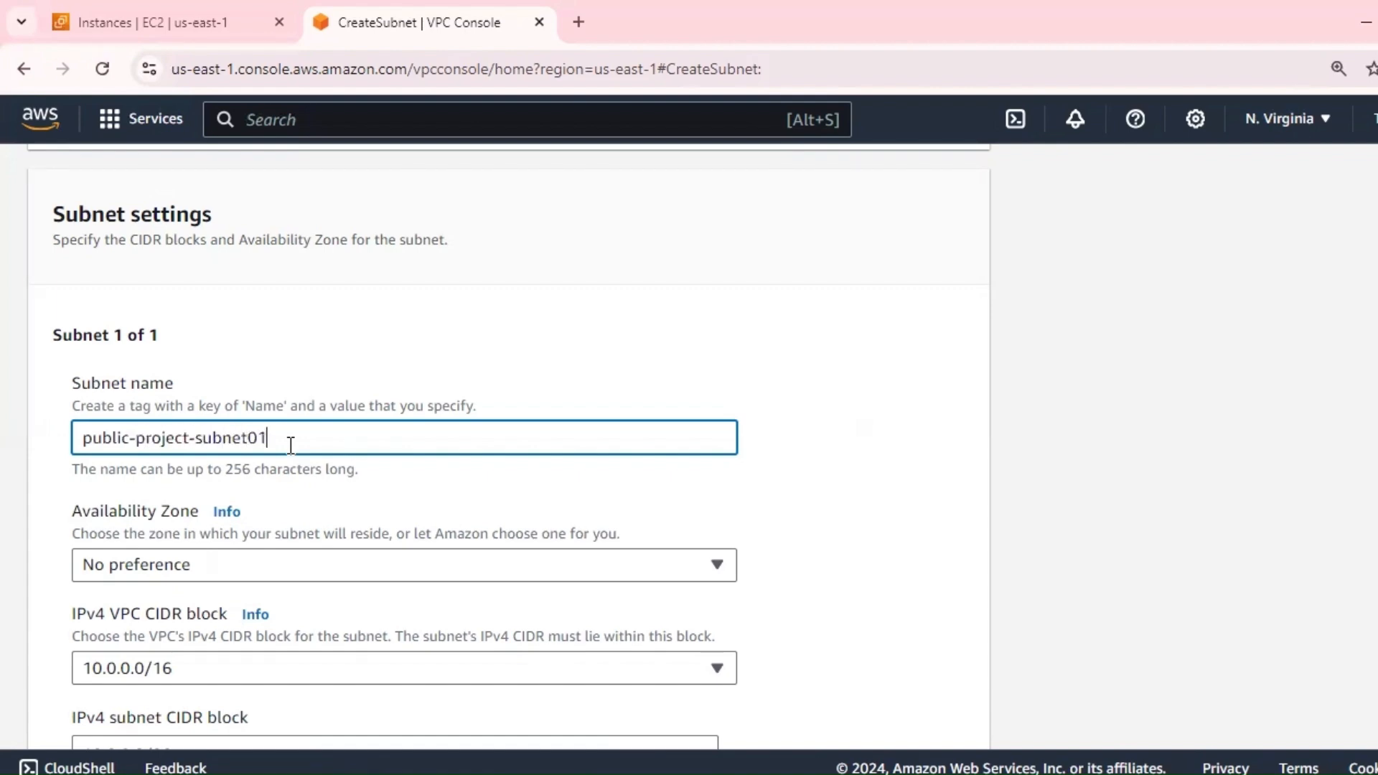
Step: Set the subnet's Availability Zone to US East (N. Virginia) / us-east-1a and check the IPv4 VPC CIDR block choices
scroll(320, 458, "down", 3)
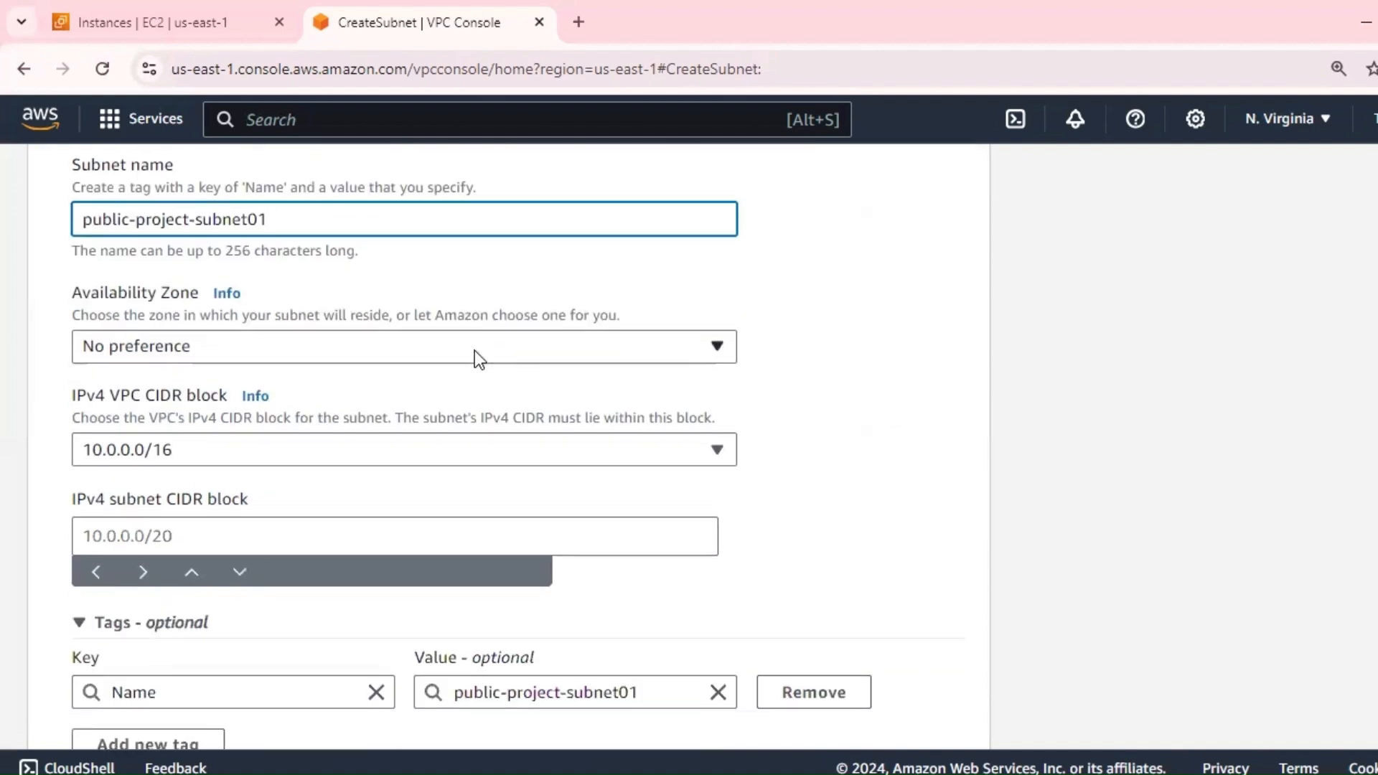
left_click(476, 347)
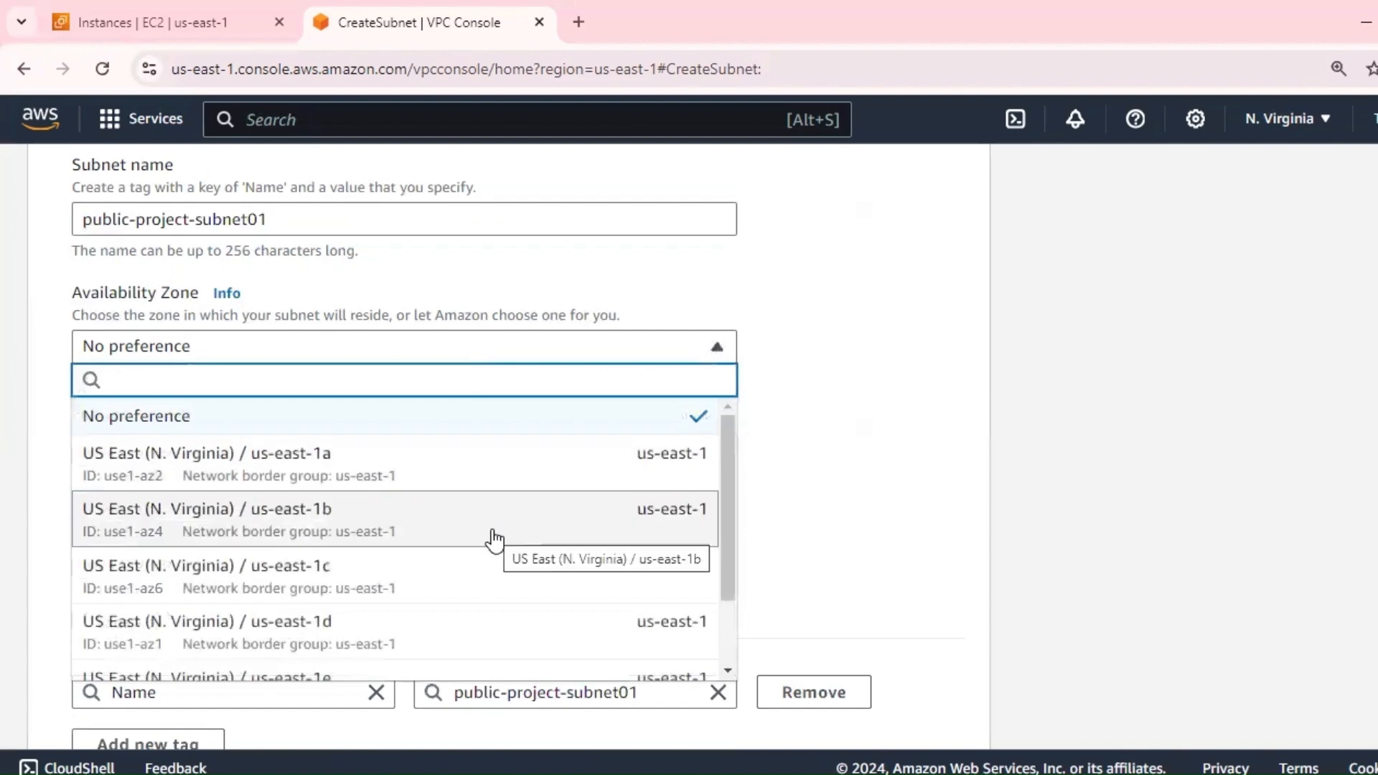
left_click(486, 468)
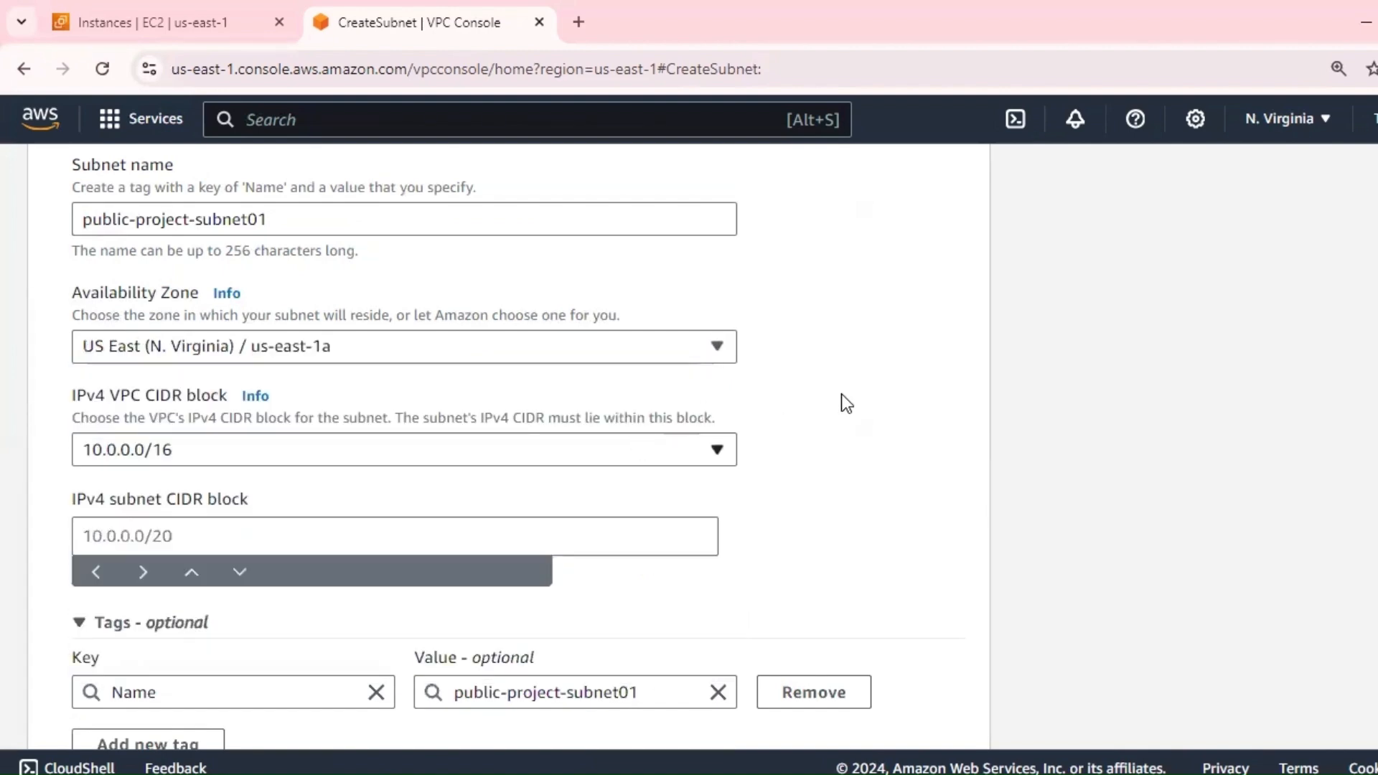
left_click(317, 456)
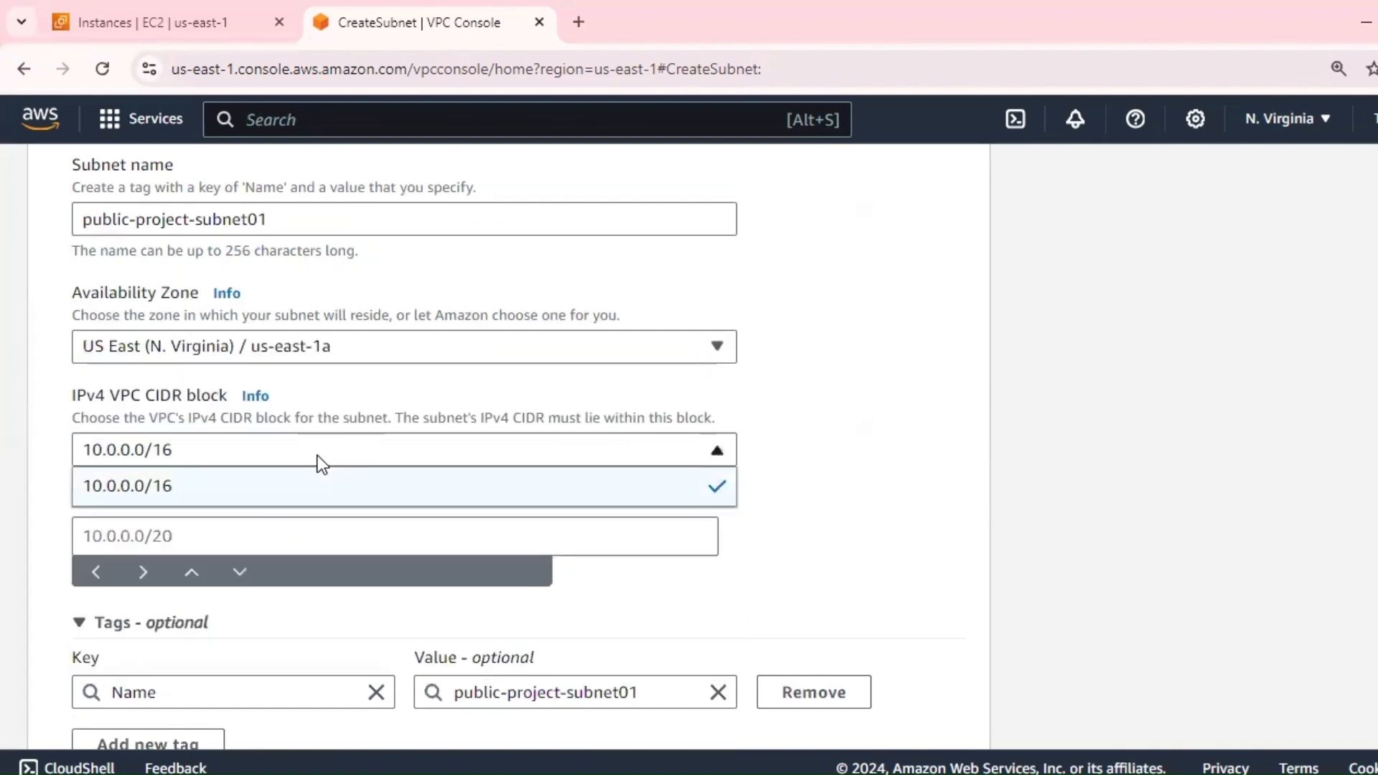
left_click(894, 455)
Step: Set the IPv4 subnet CIDR block to 10.0.0.0/24 and create the subnet
scroll(174, 535, "down", 2)
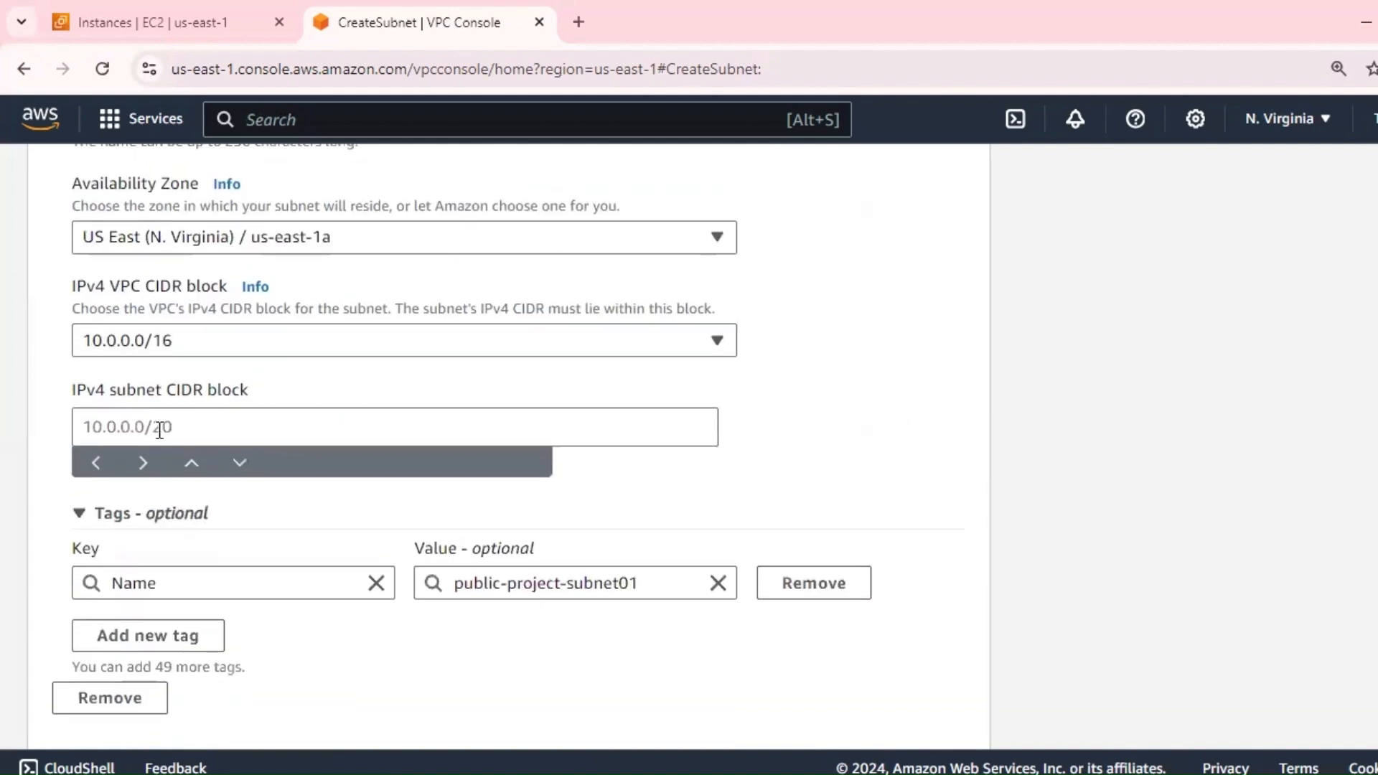
left_click(159, 427)
type("10.0.0")
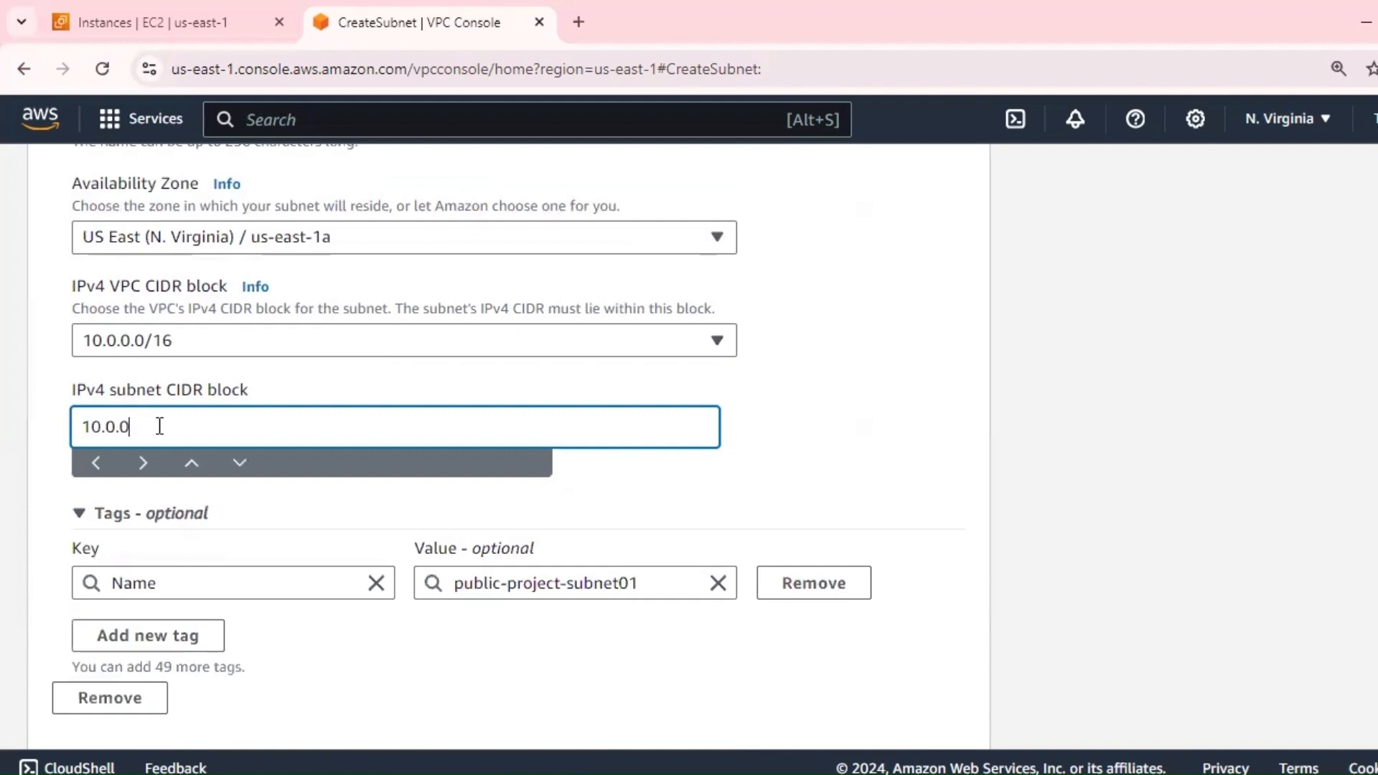
type(".0/24")
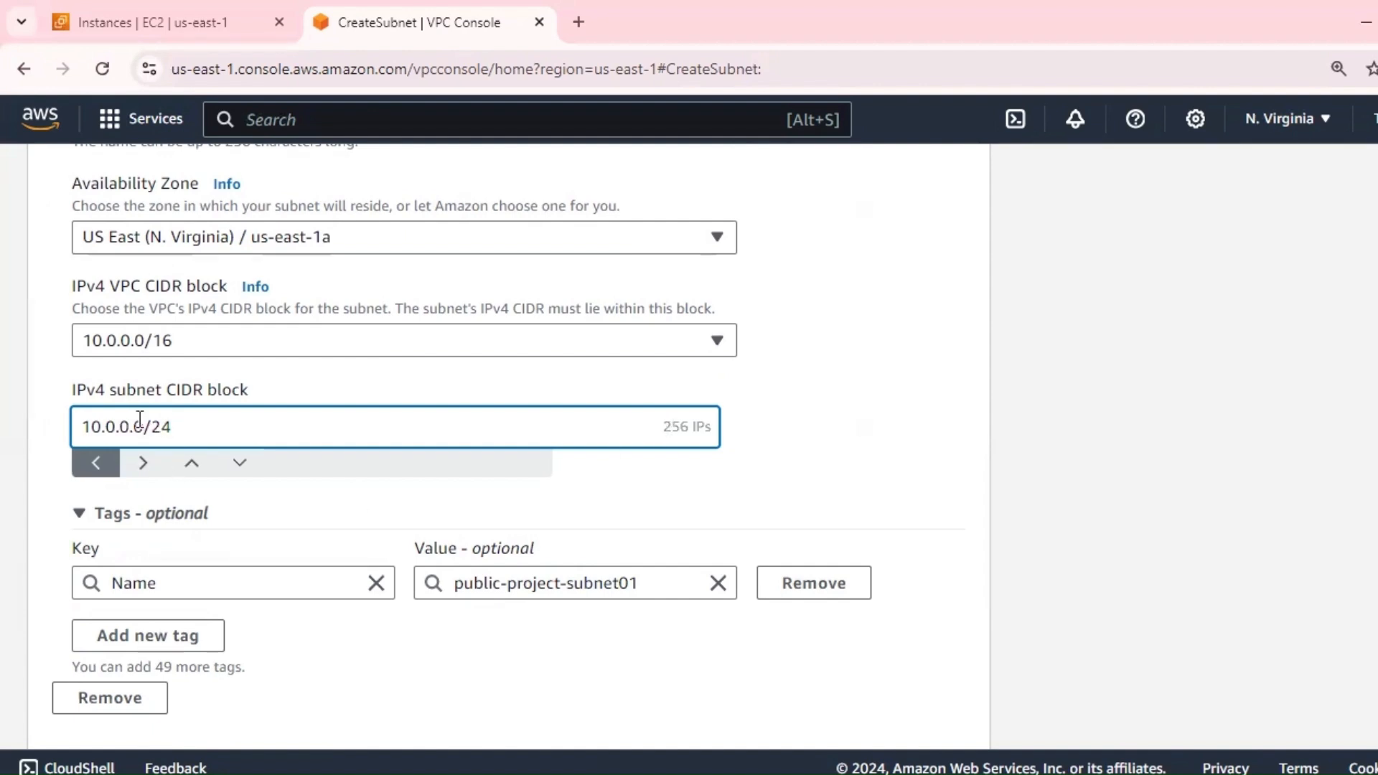
left_click(868, 412)
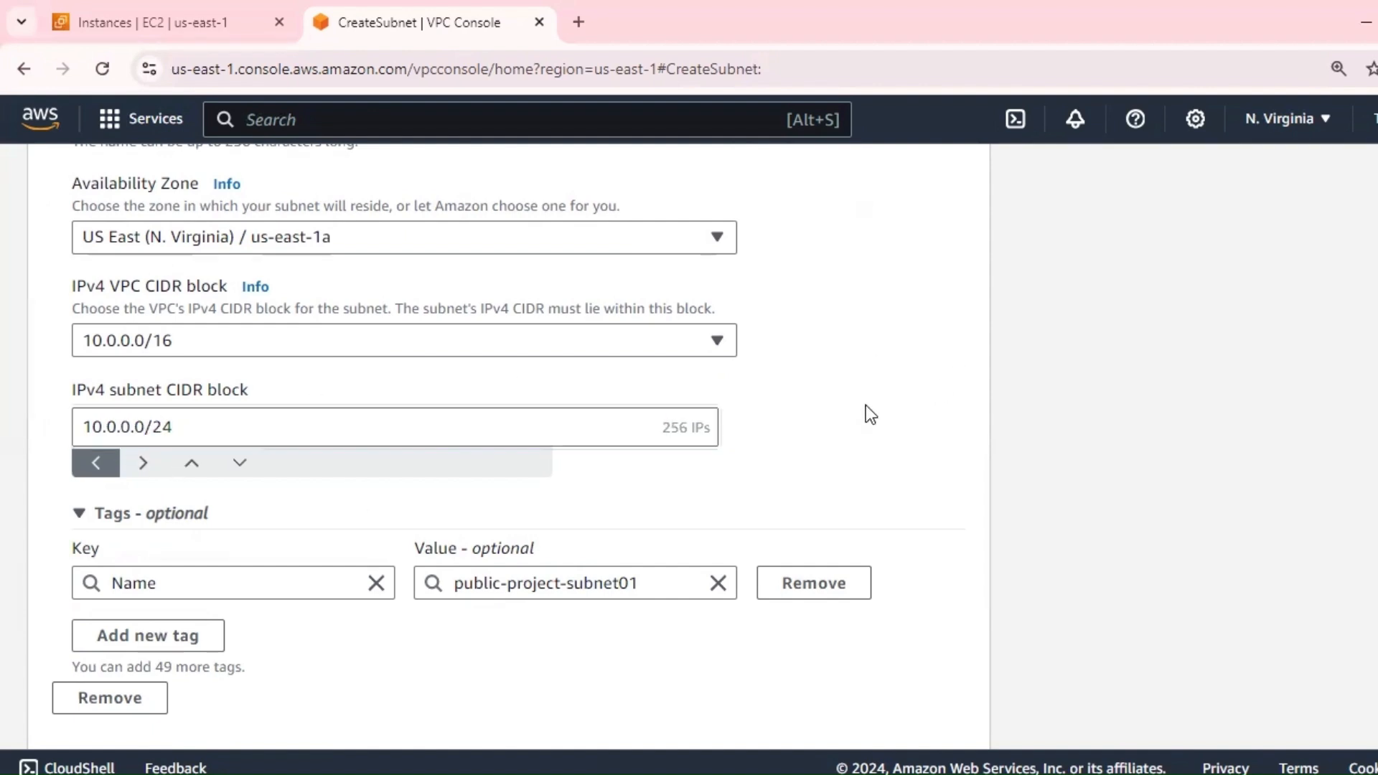
scroll(865, 413, "down", 2)
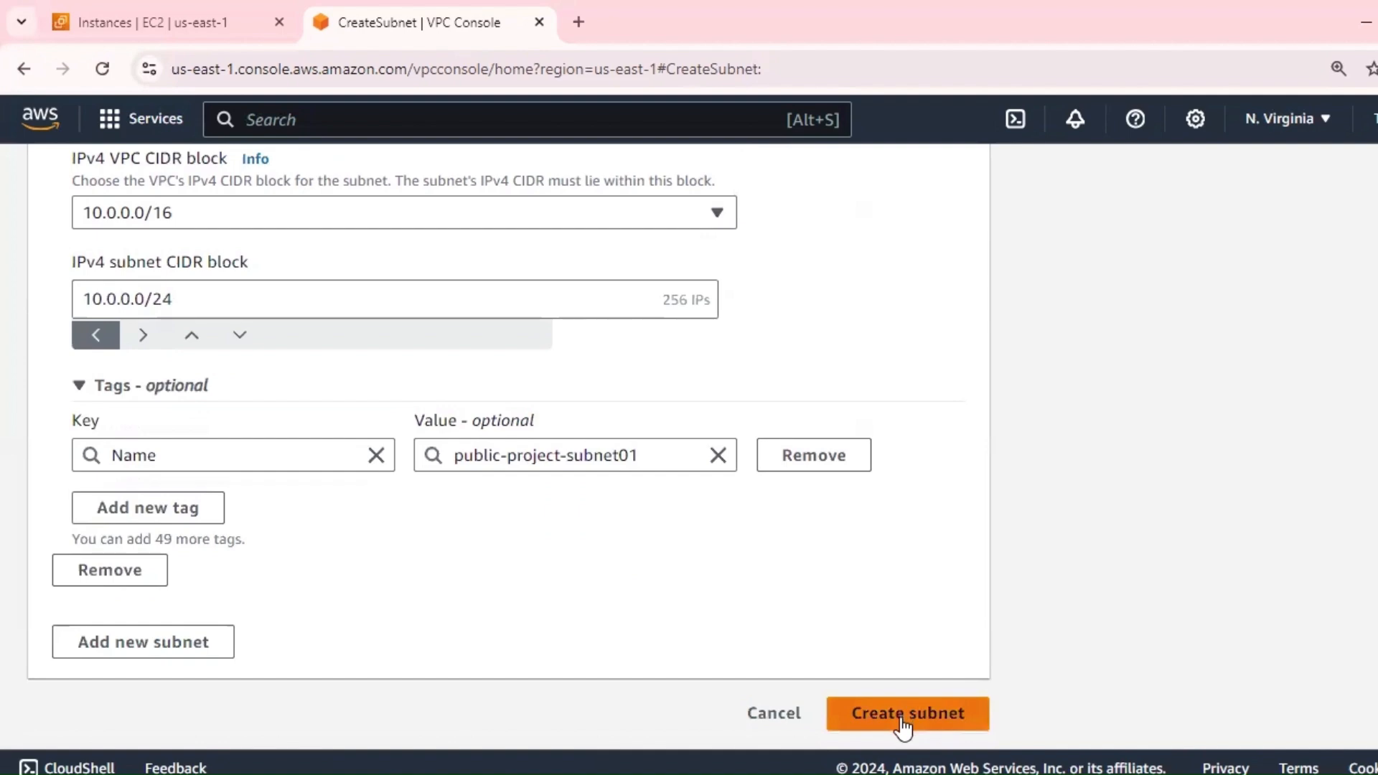
left_click(902, 714)
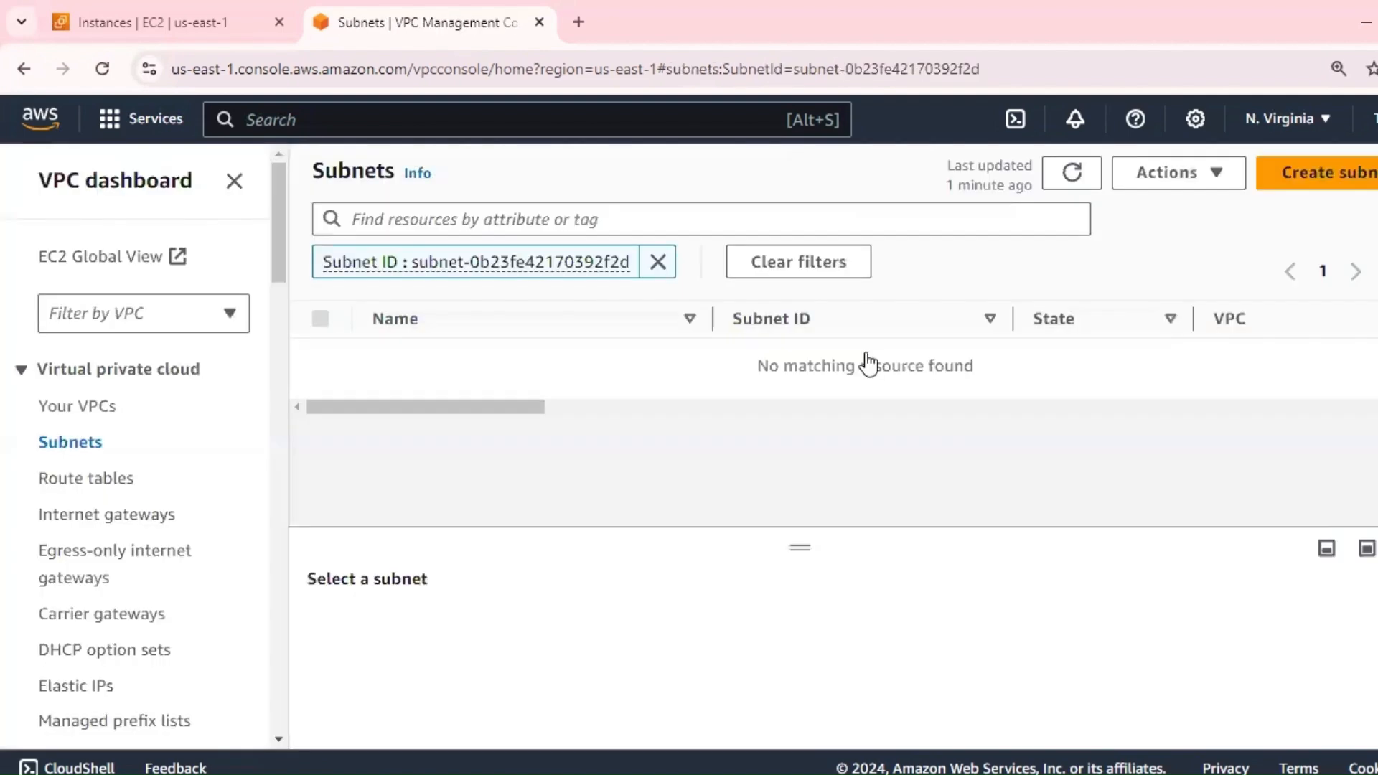
Step: Select the new public subnet's entry, and check the internet gateway's place in the draw.io diagram
left_click(630, 400)
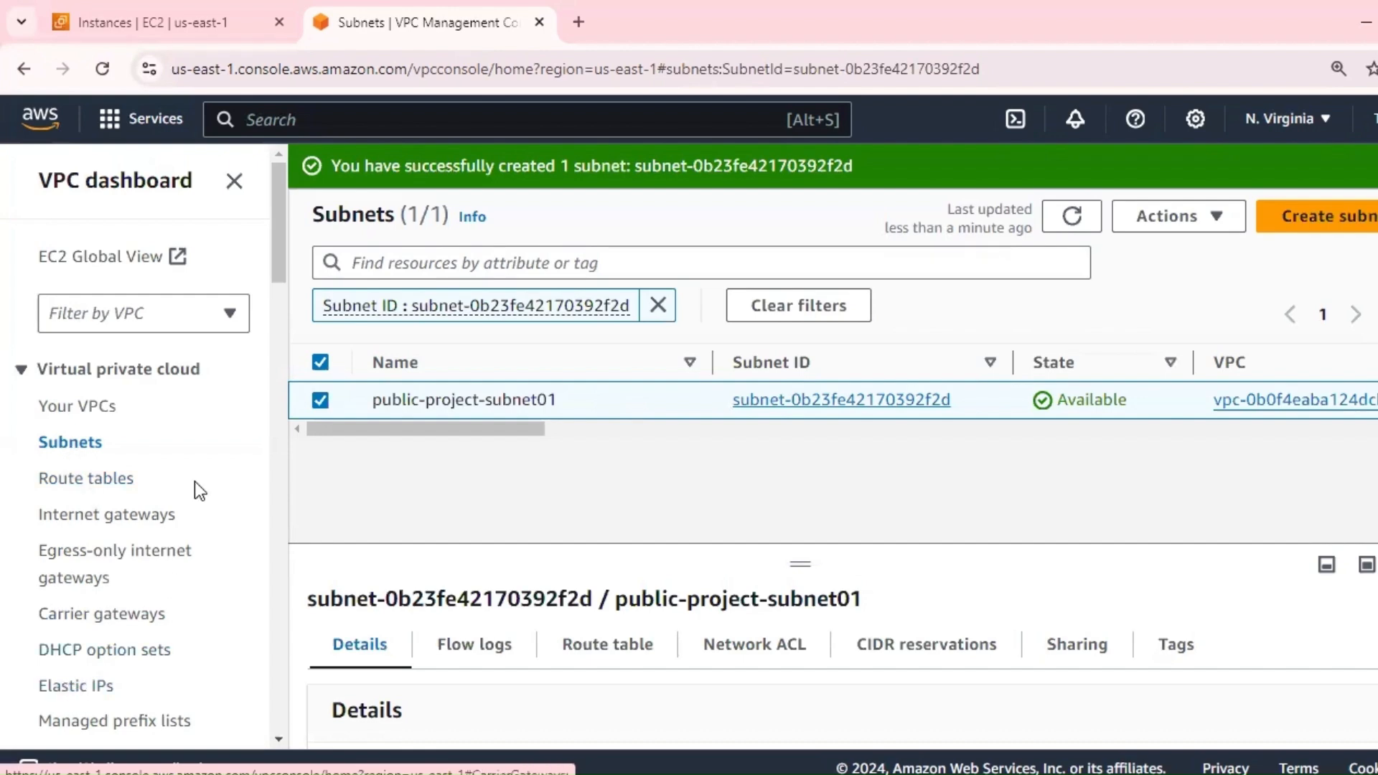
scroll(200, 492, "down", 1)
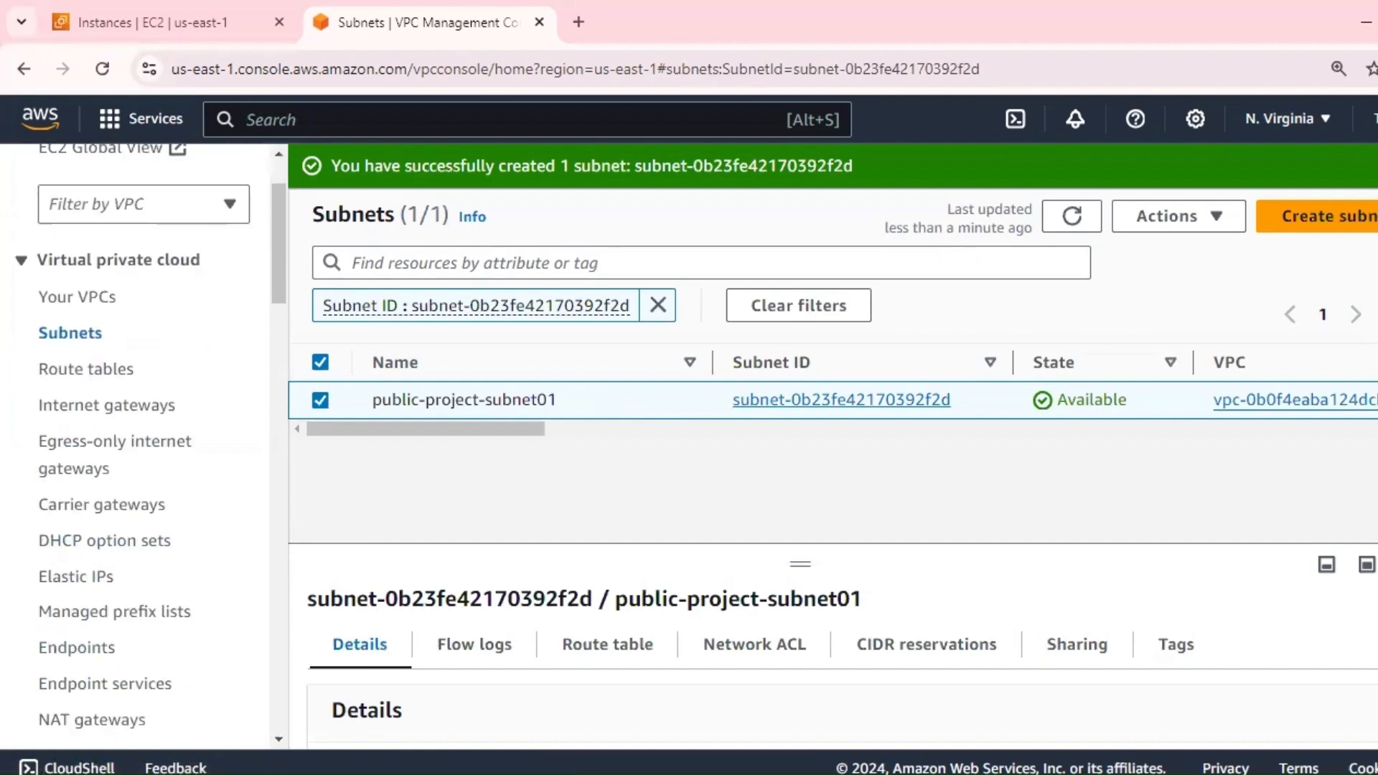
left_click(420, 773)
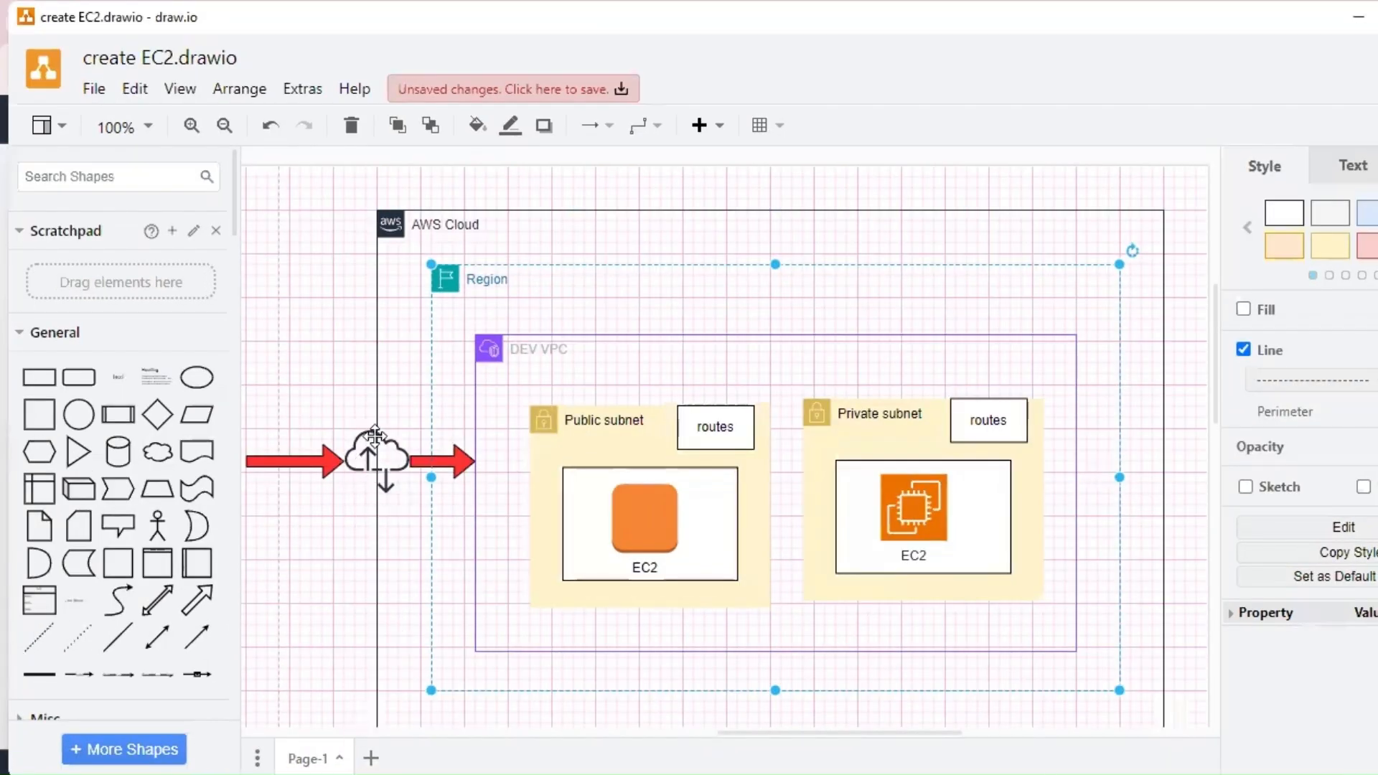
left_click(373, 461)
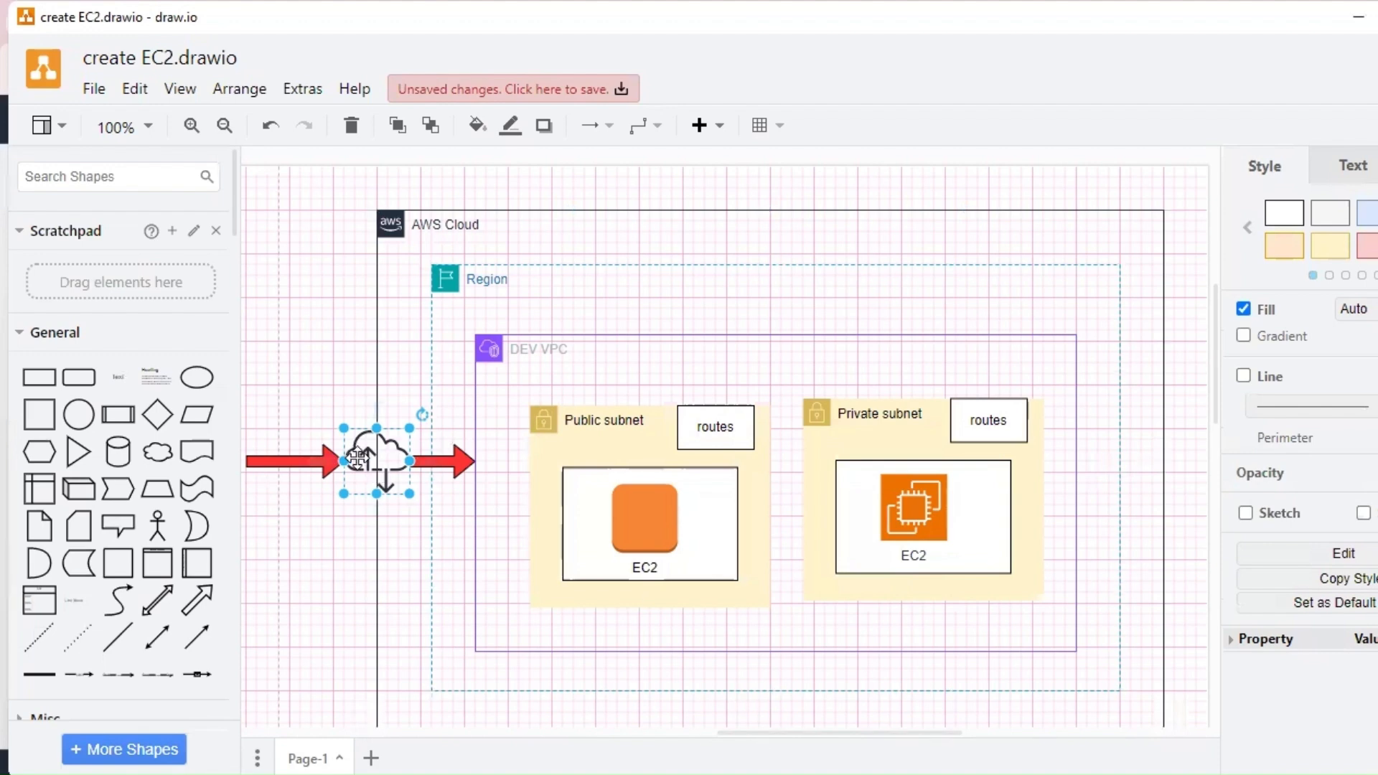
left_click(474, 438)
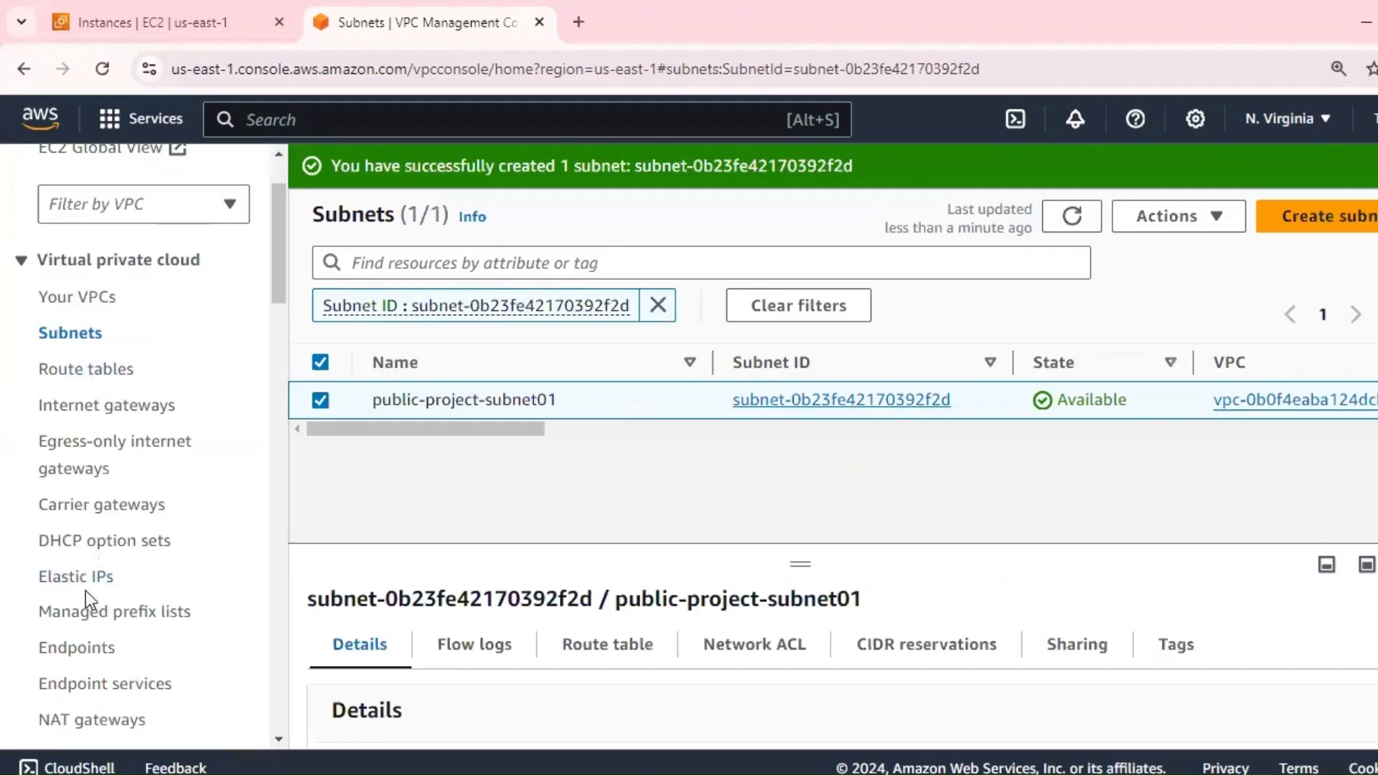
Step: Create an internet gateway in the VPC console with the name tag project-igw
left_click(101, 405)
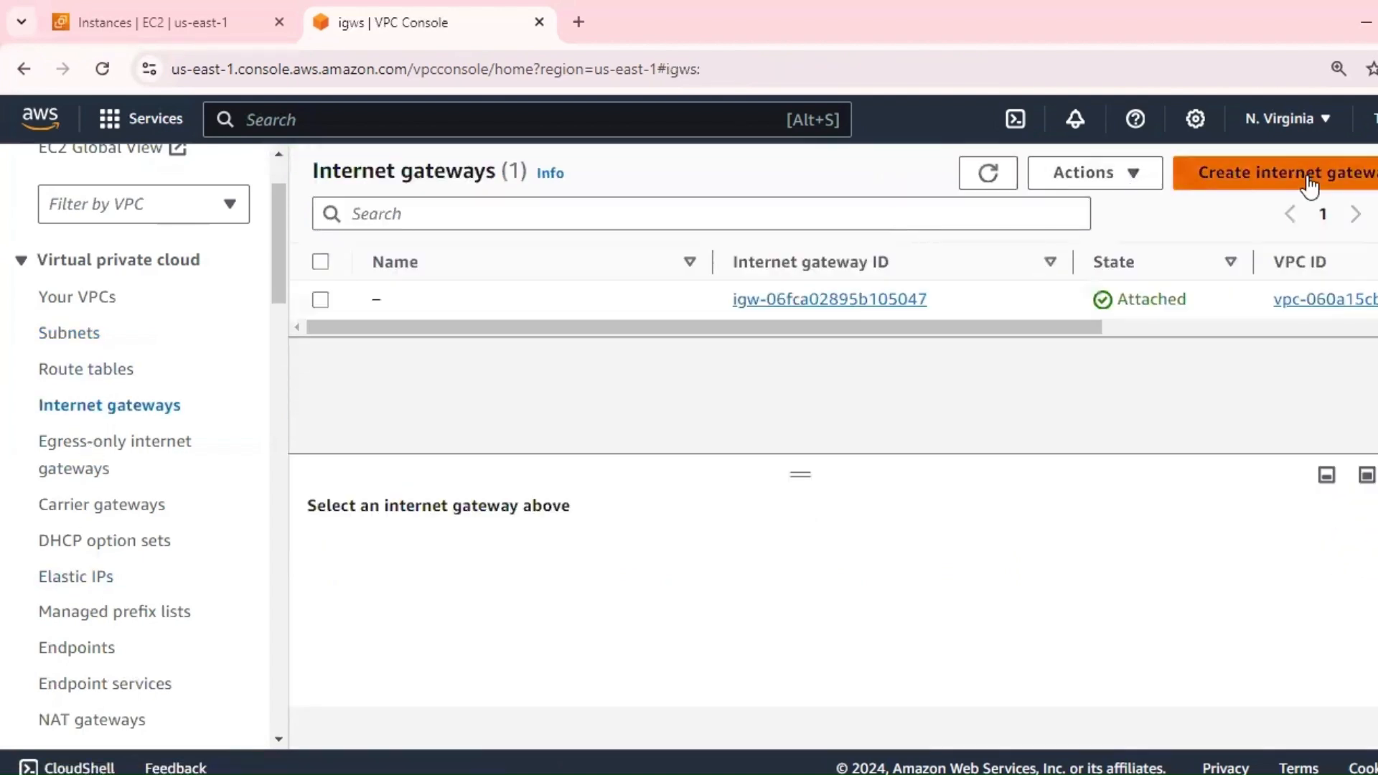
left_click(1310, 179)
left_click(203, 470)
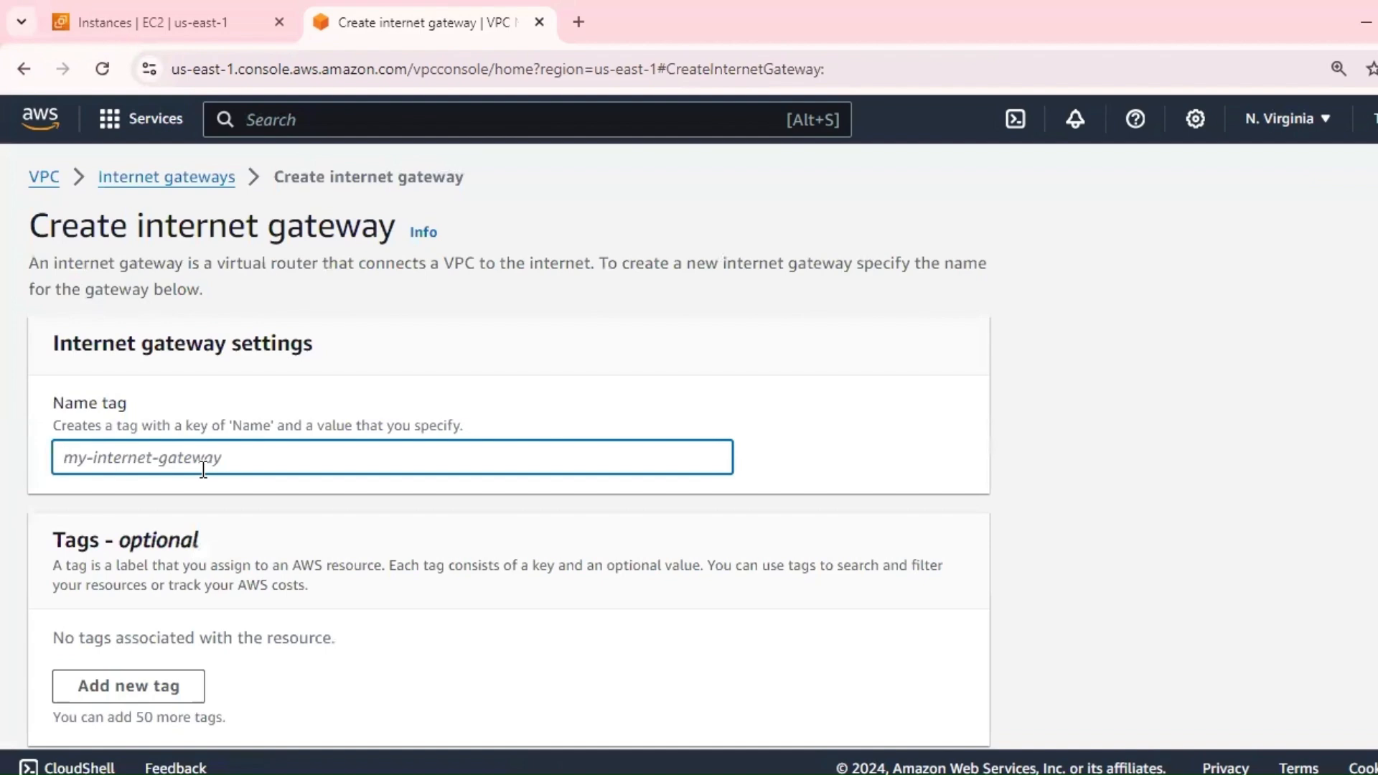
type("pro")
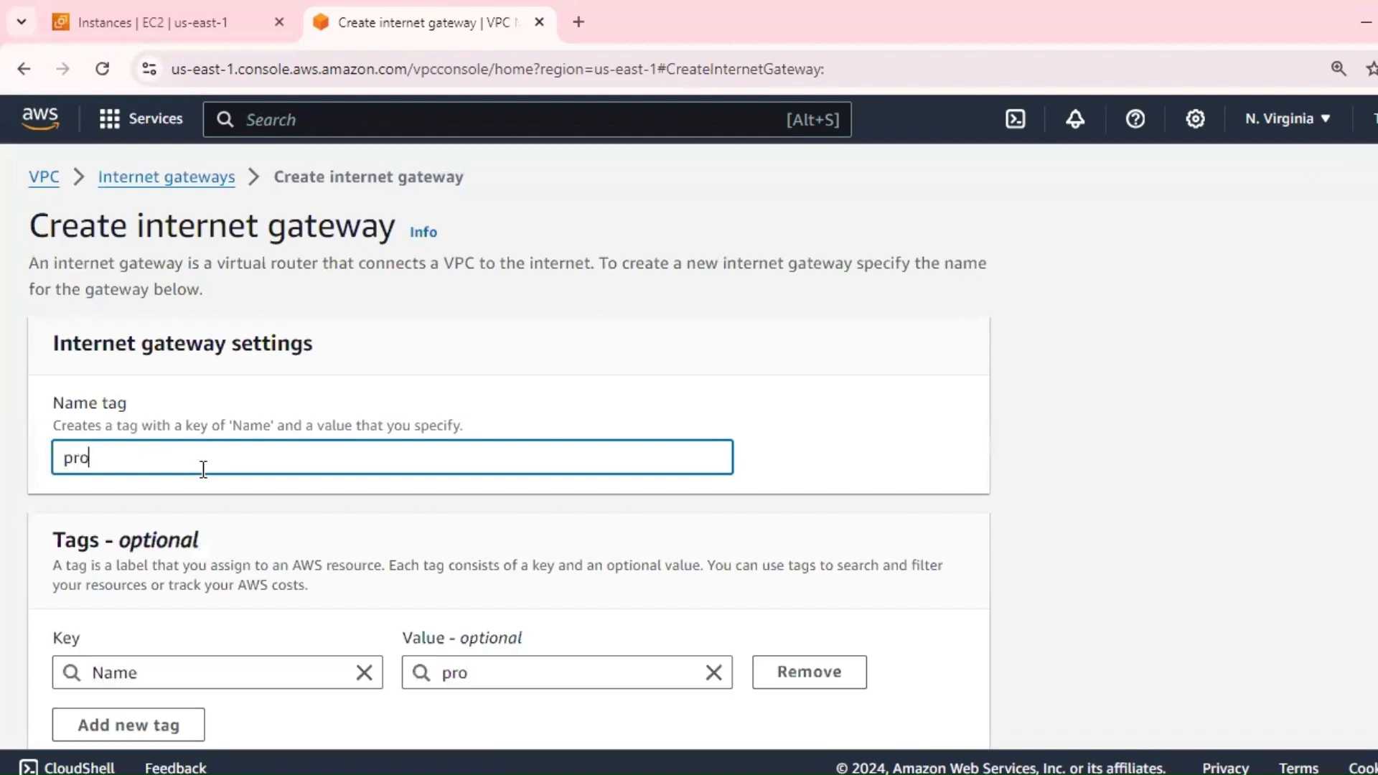
type("ject-igw")
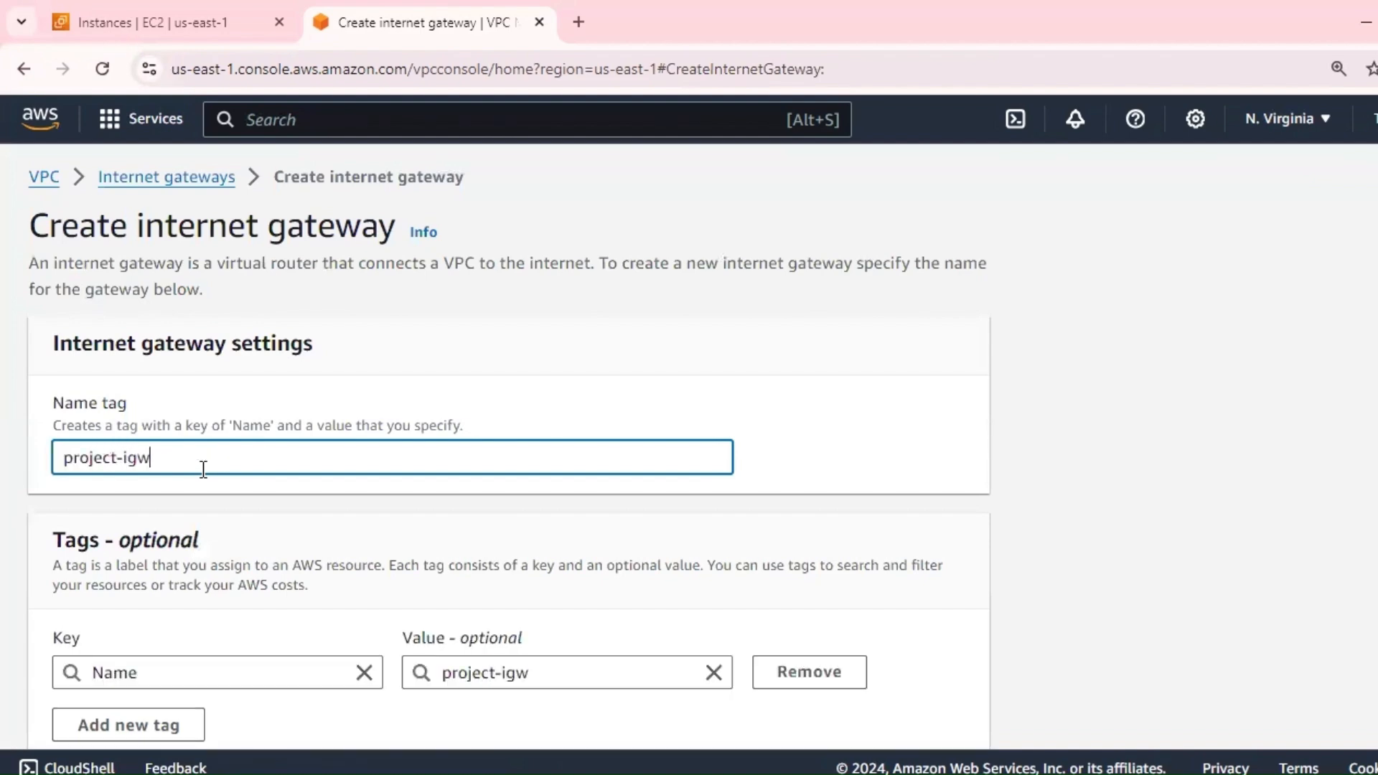
scroll(207, 472, "down", 2)
left_click(894, 714)
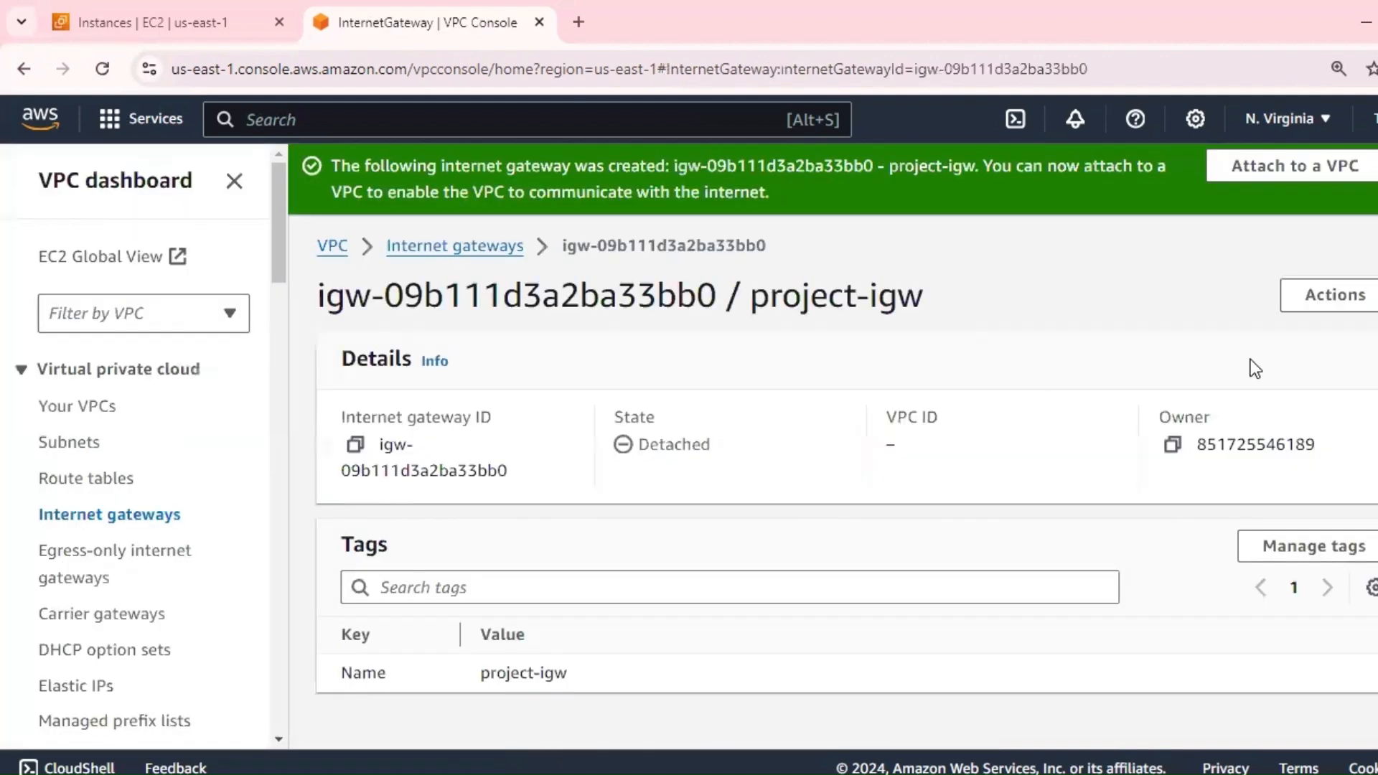
Step: Attach the project-igw internet gateway to Project-vpc
left_click(1336, 300)
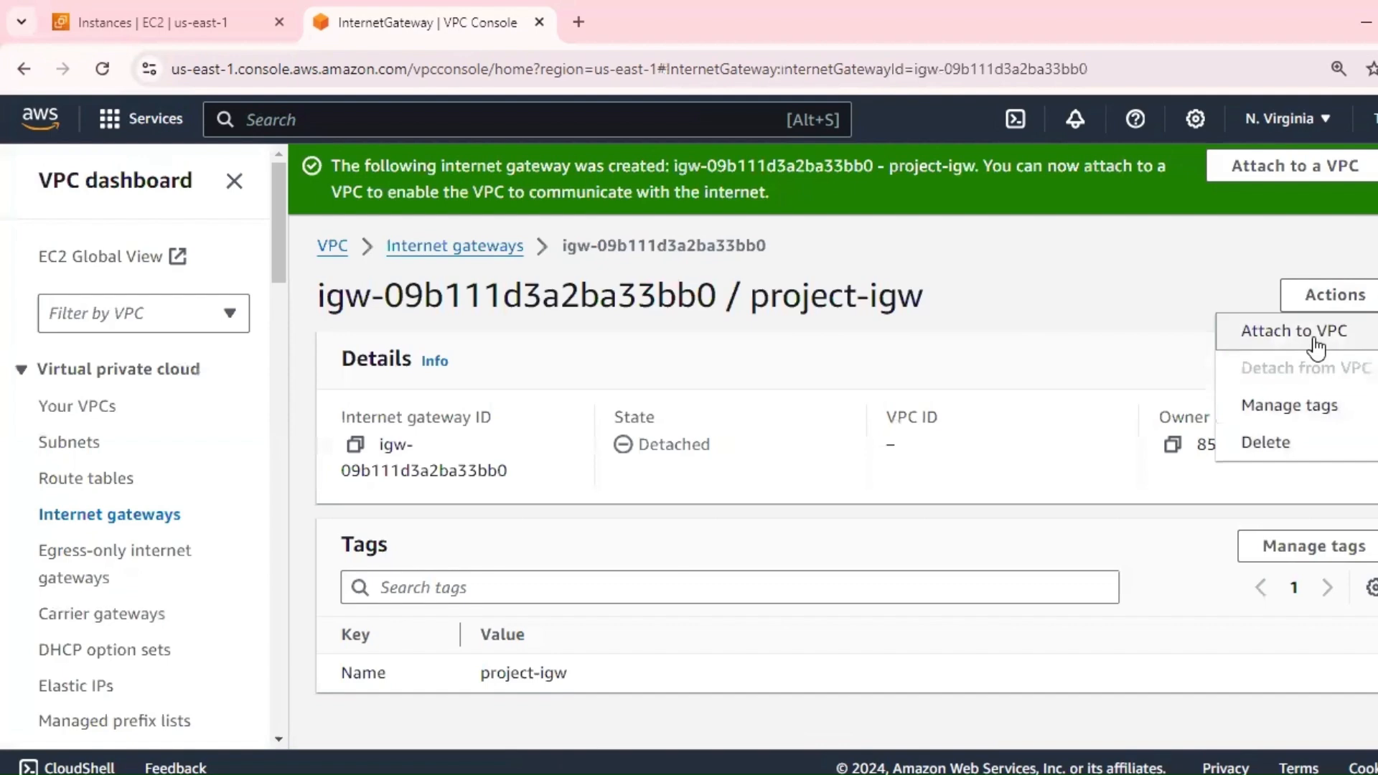
left_click(1316, 343)
left_click(168, 412)
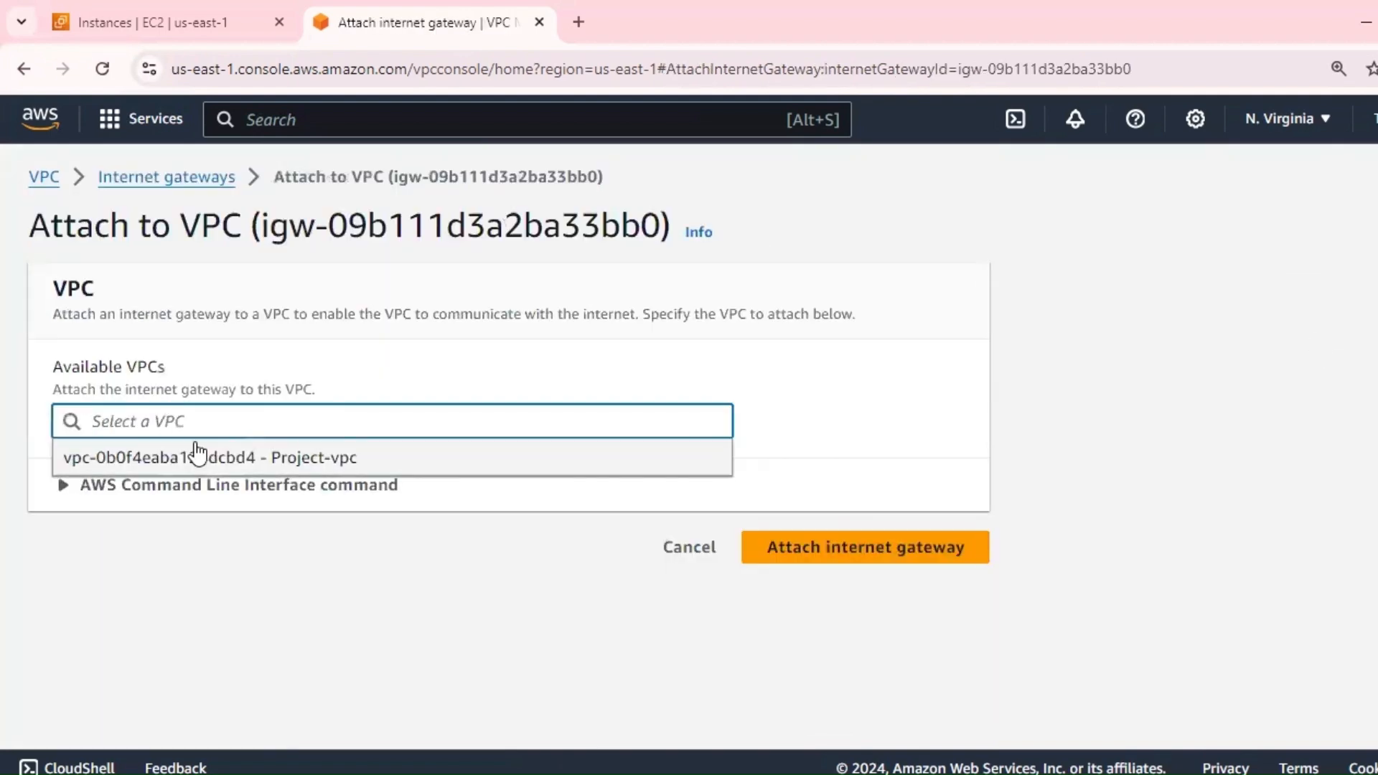
left_click(198, 457)
left_click(790, 549)
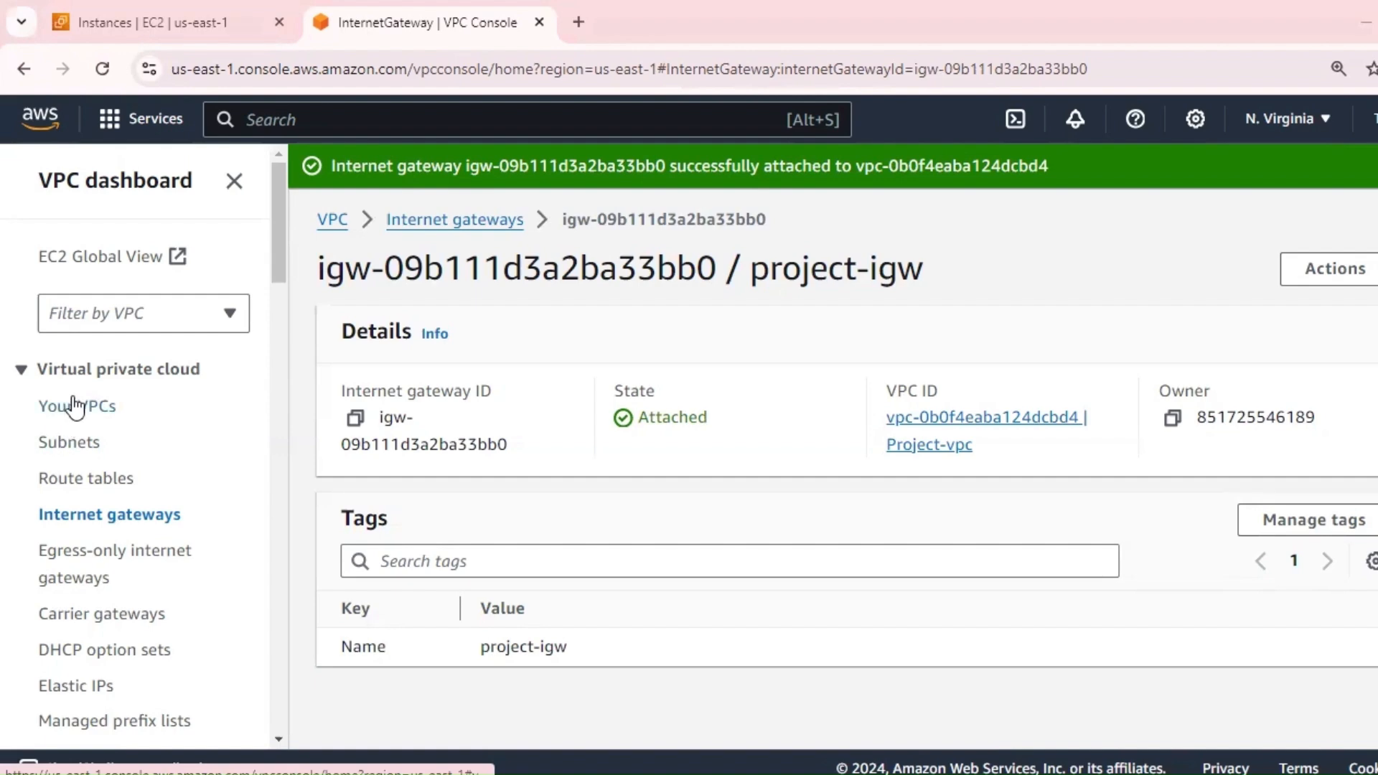
Step: Create a route table named public-route01-project in Project-vpc
left_click(82, 445)
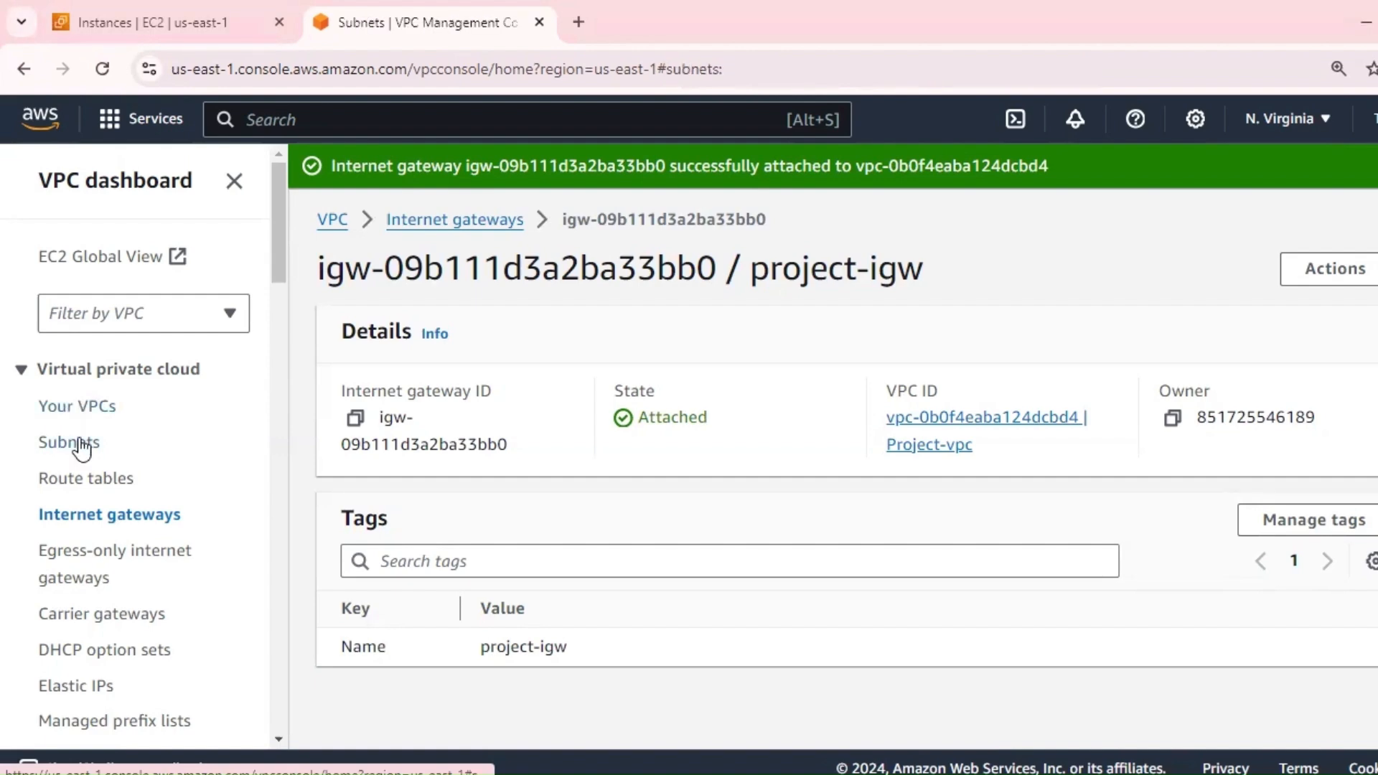
left_click(95, 487)
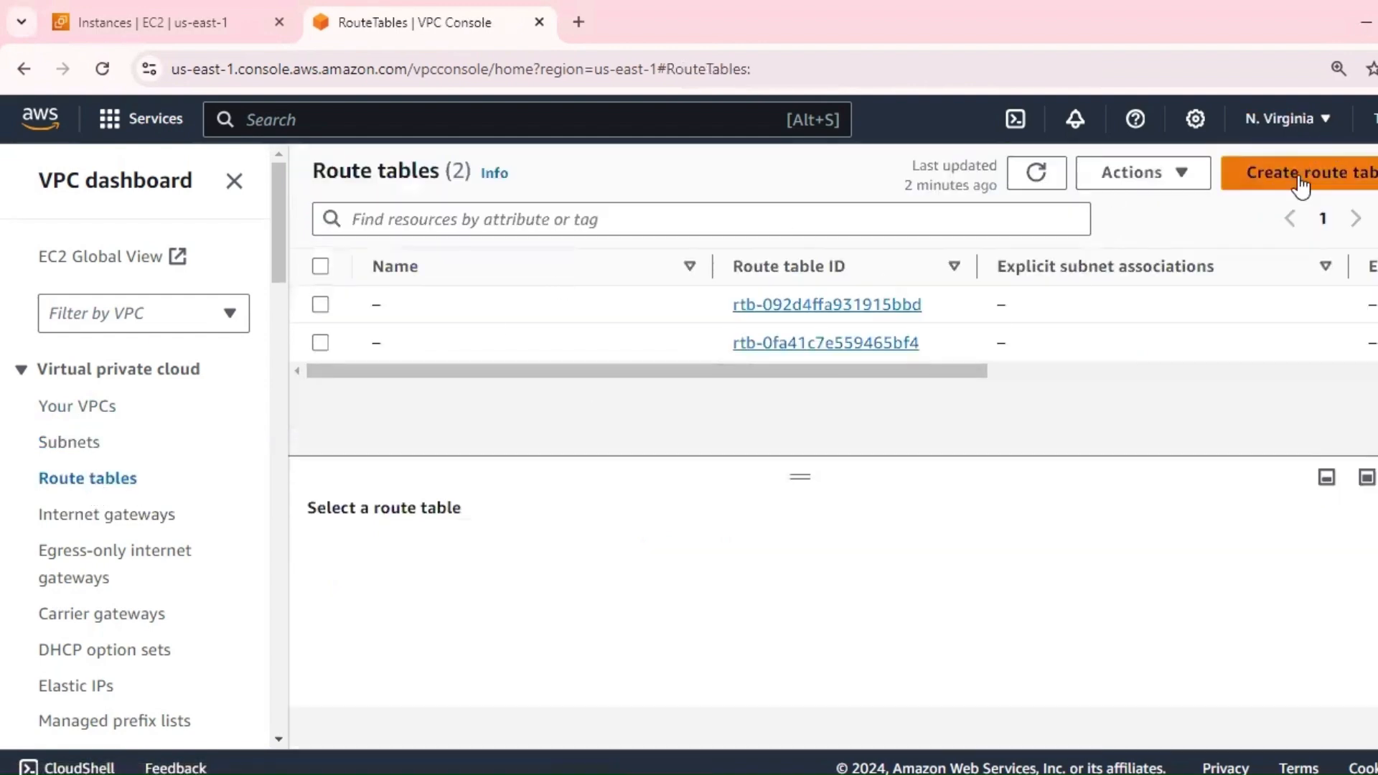
left_click(1303, 181)
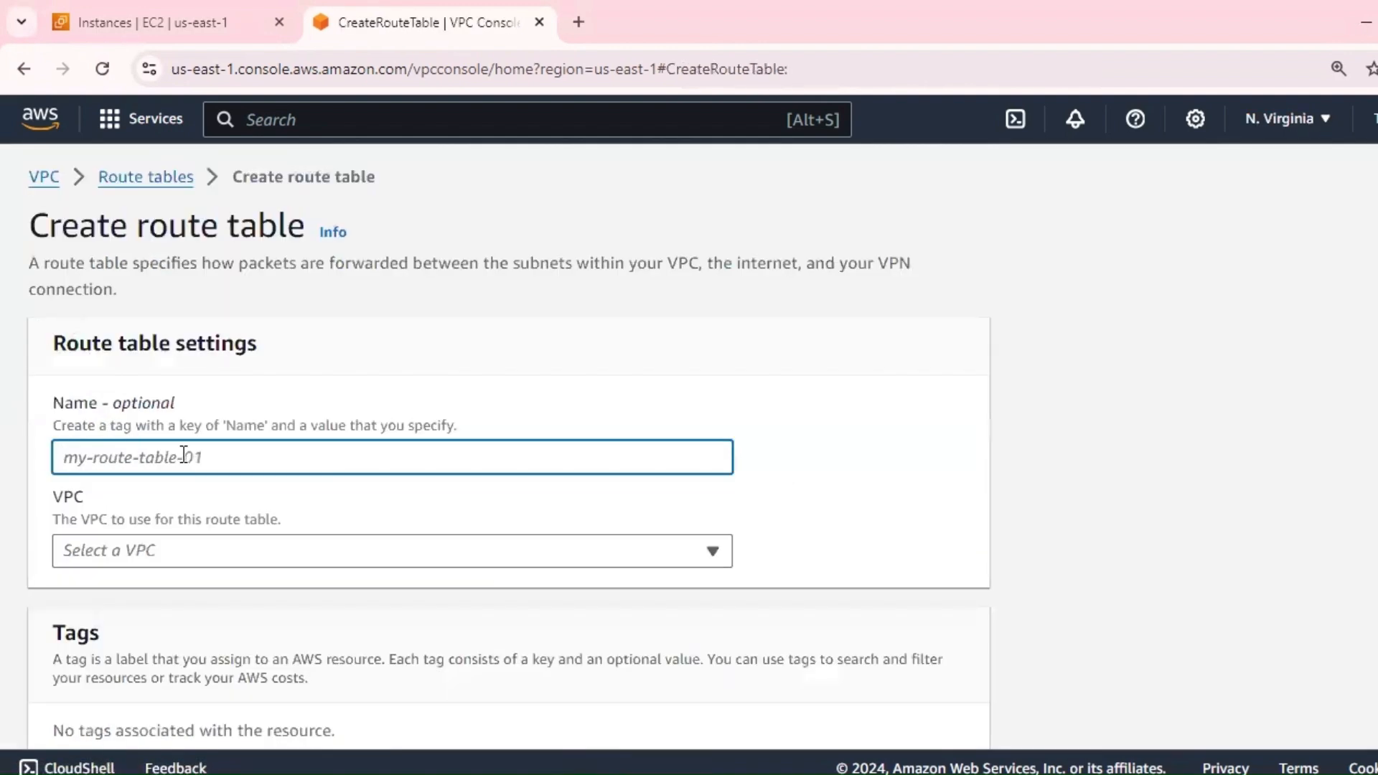
type("publi")
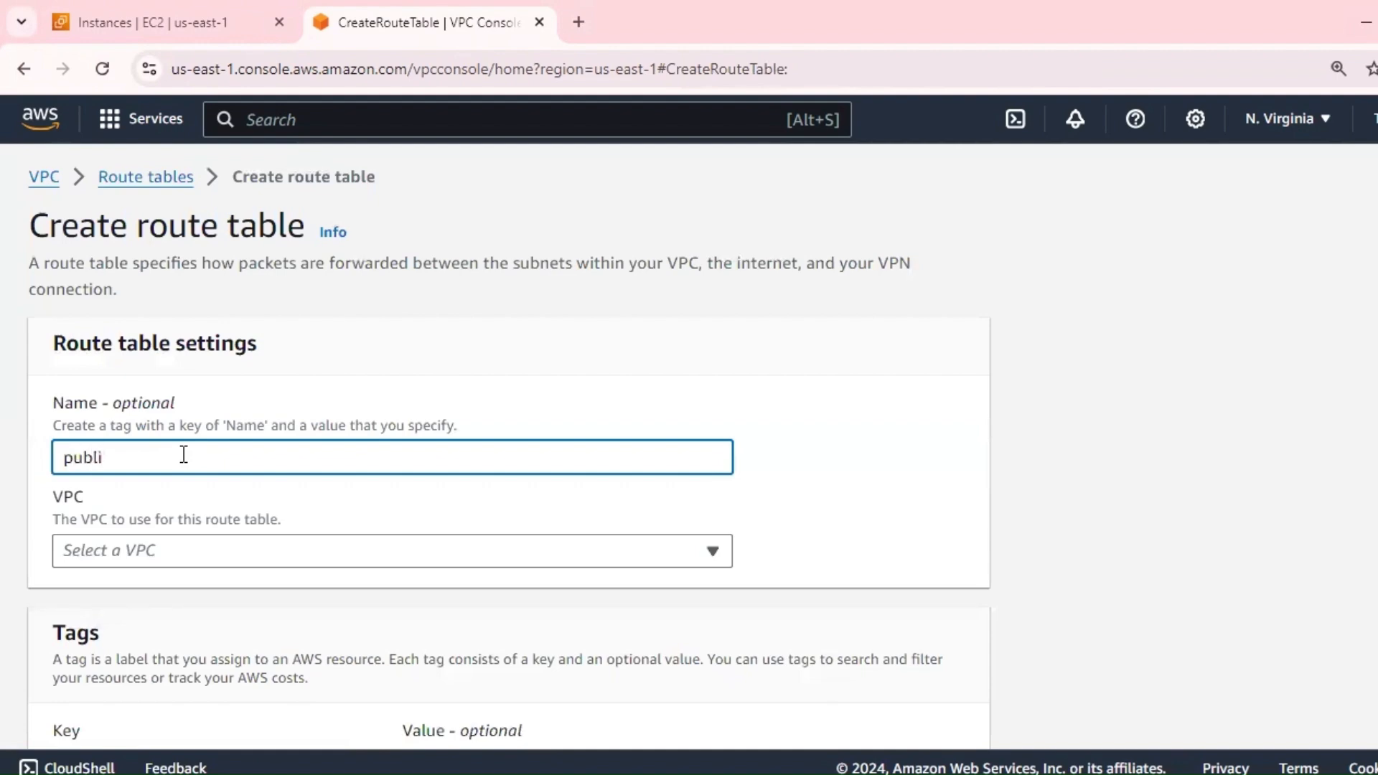
type("c-route01-project")
left_click(227, 555)
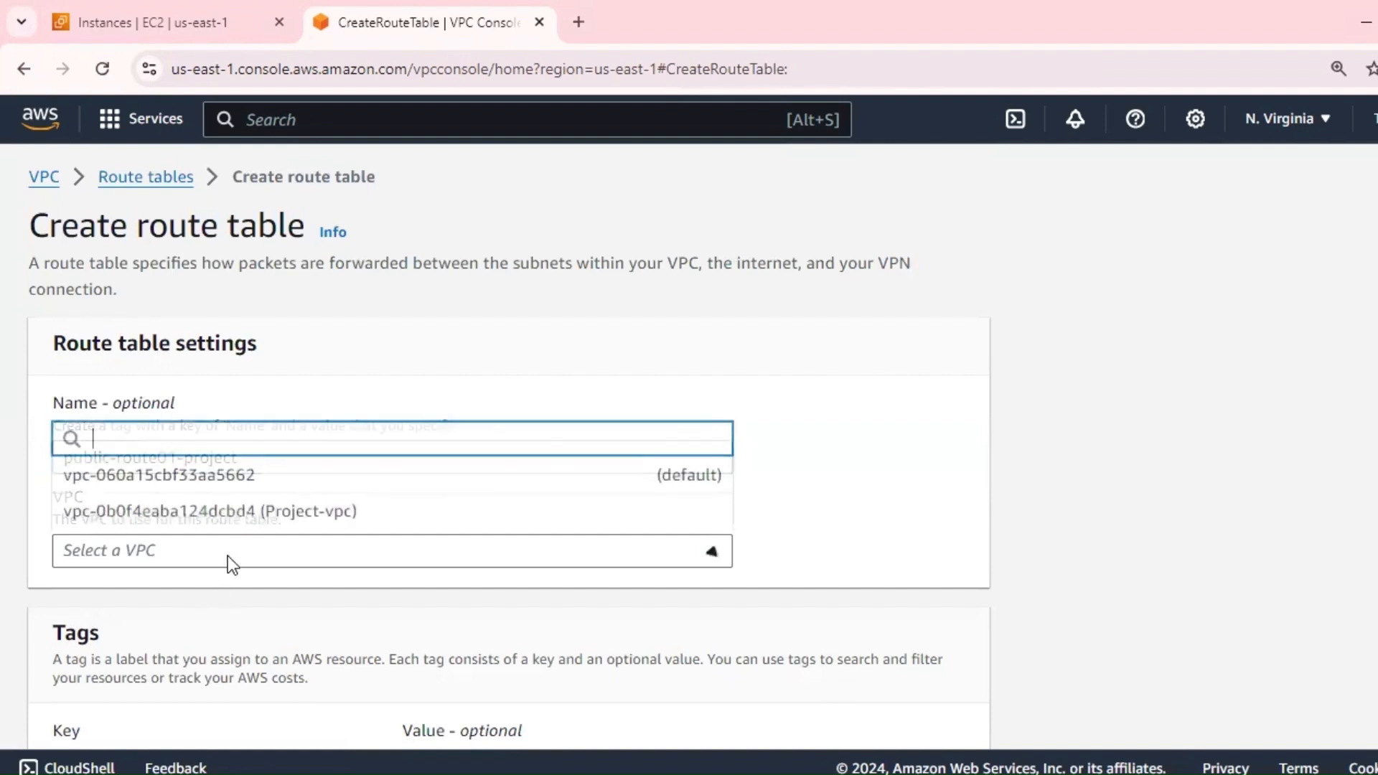
left_click(298, 520)
scroll(847, 495, "down", 3)
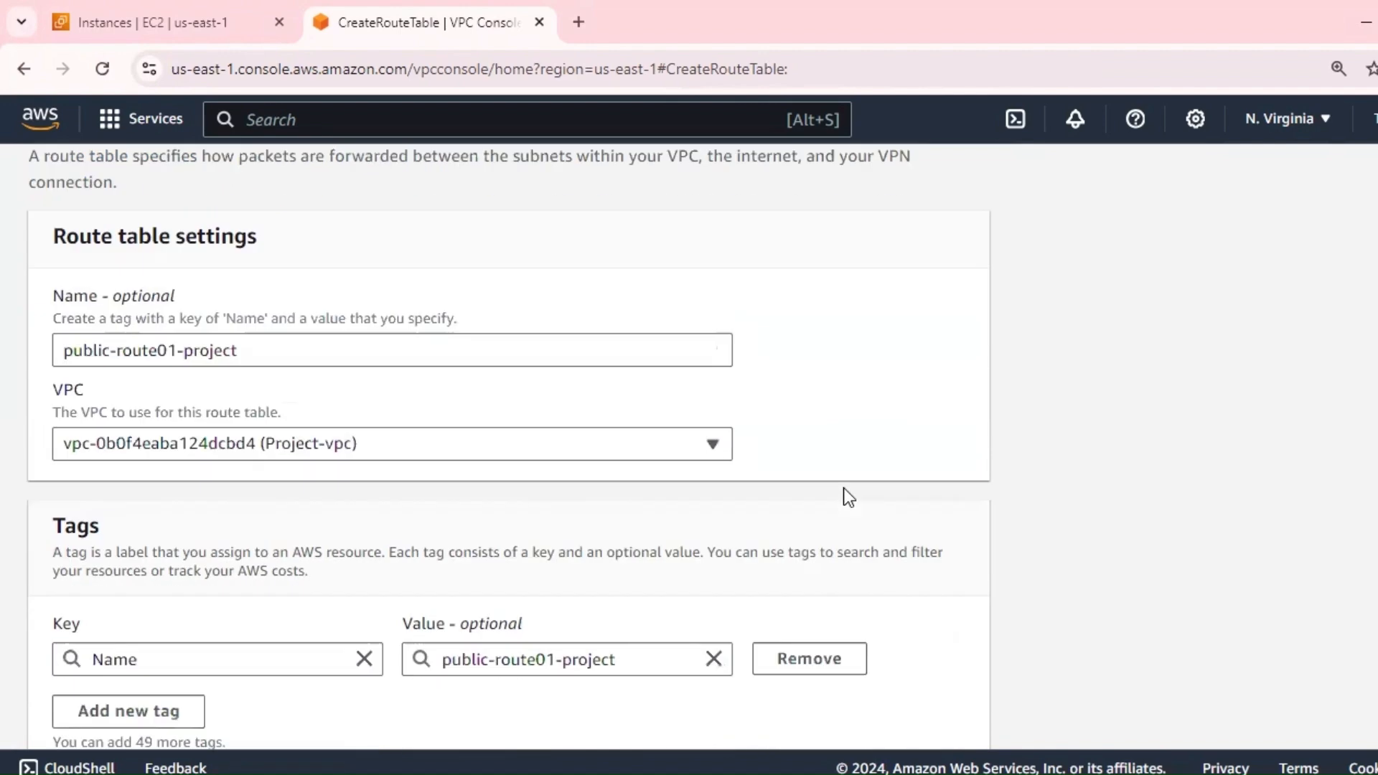
left_click(871, 718)
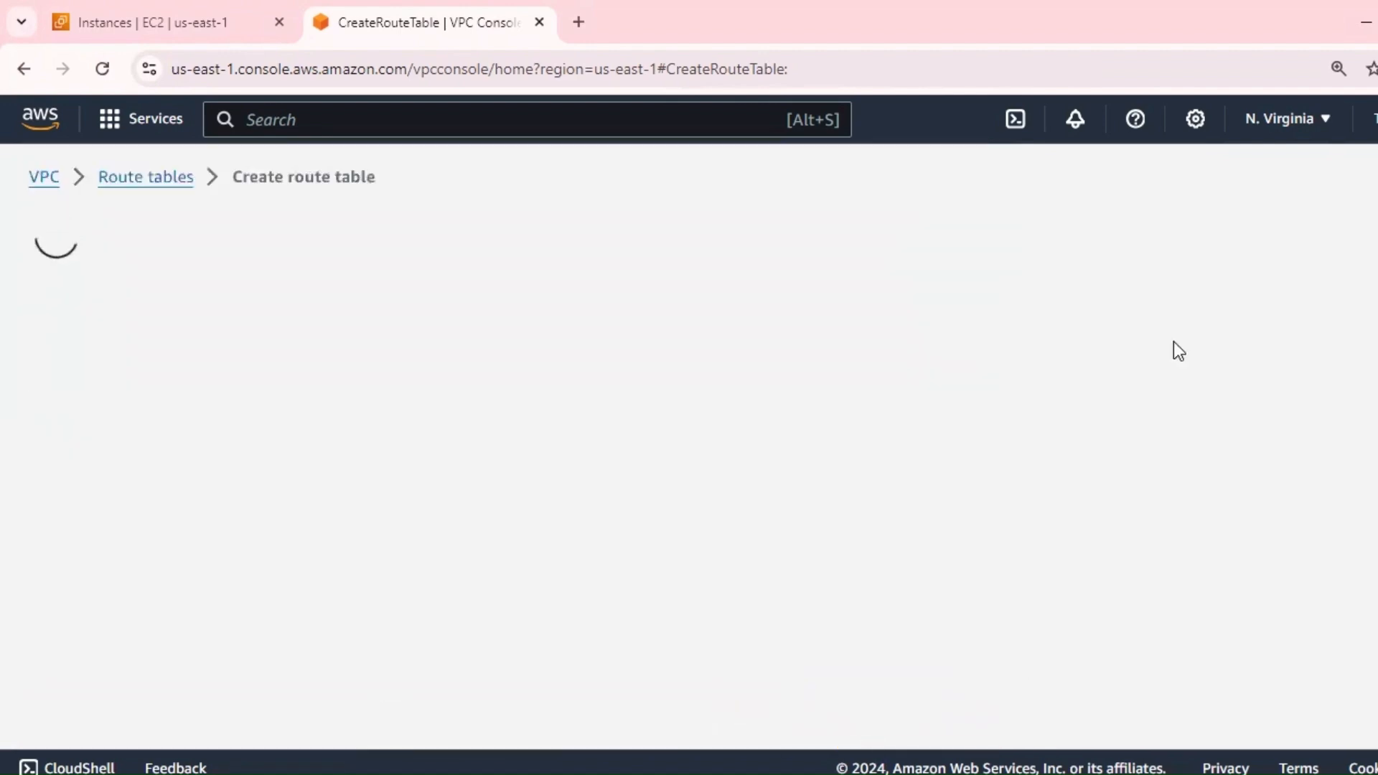
Step: Associate public-project-subnet01 with the public-route01-project route table and save the association
scroll(896, 454, "down", 2)
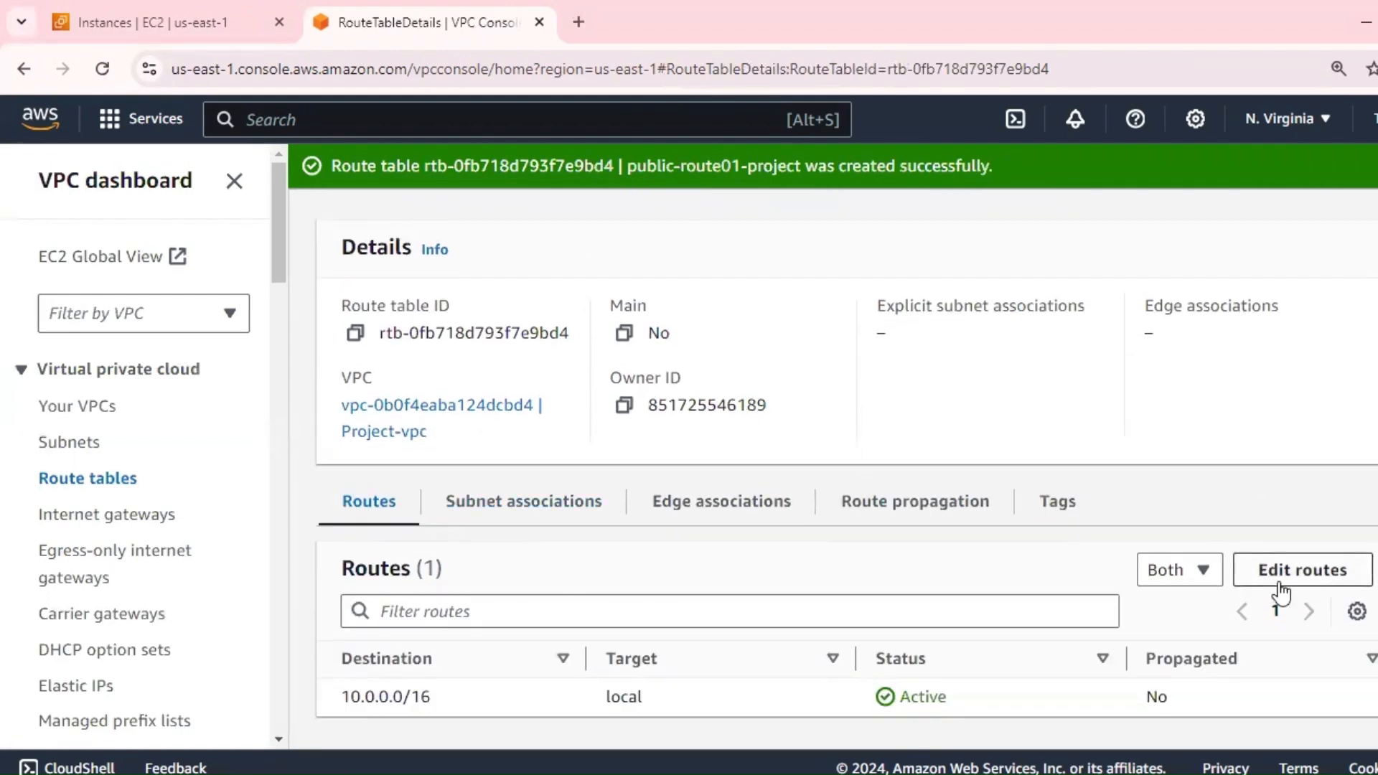
left_click(556, 506)
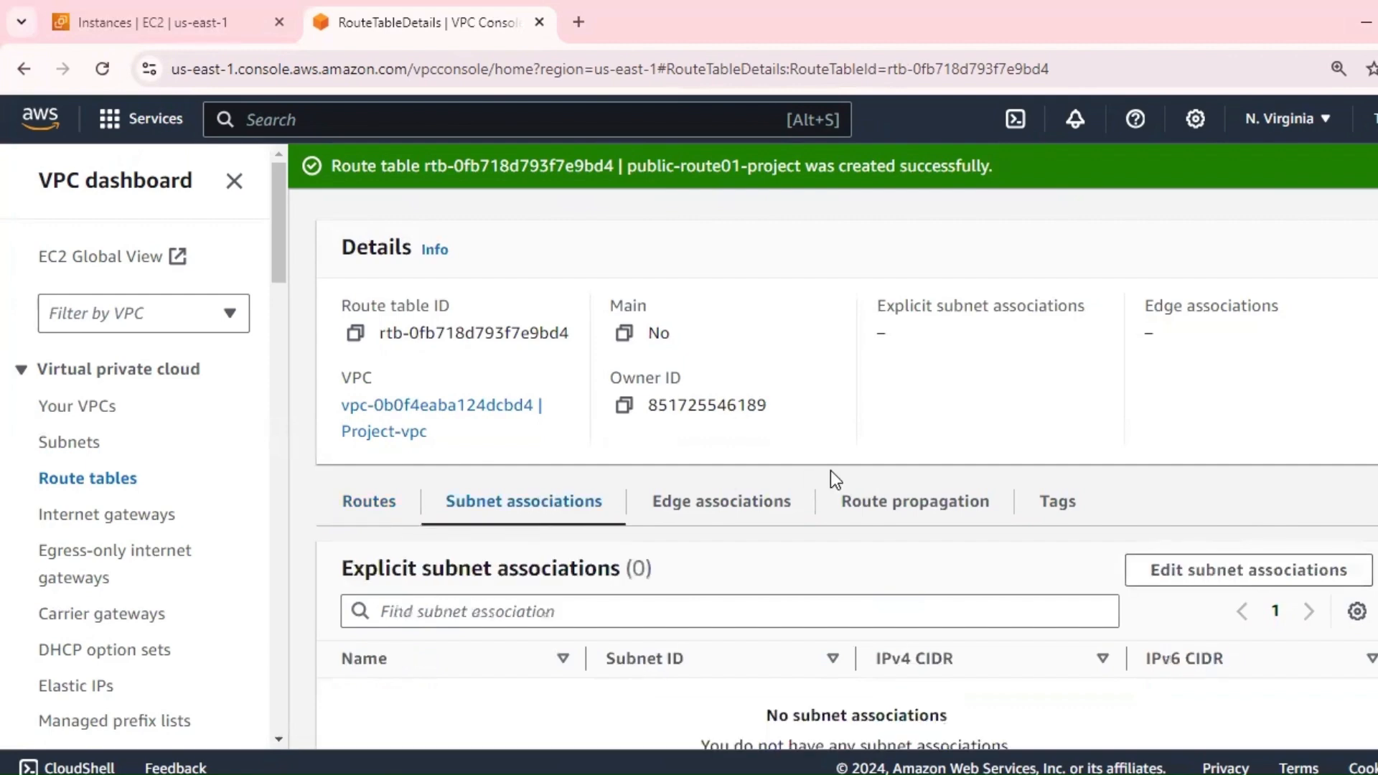
scroll(831, 476, "down", 3)
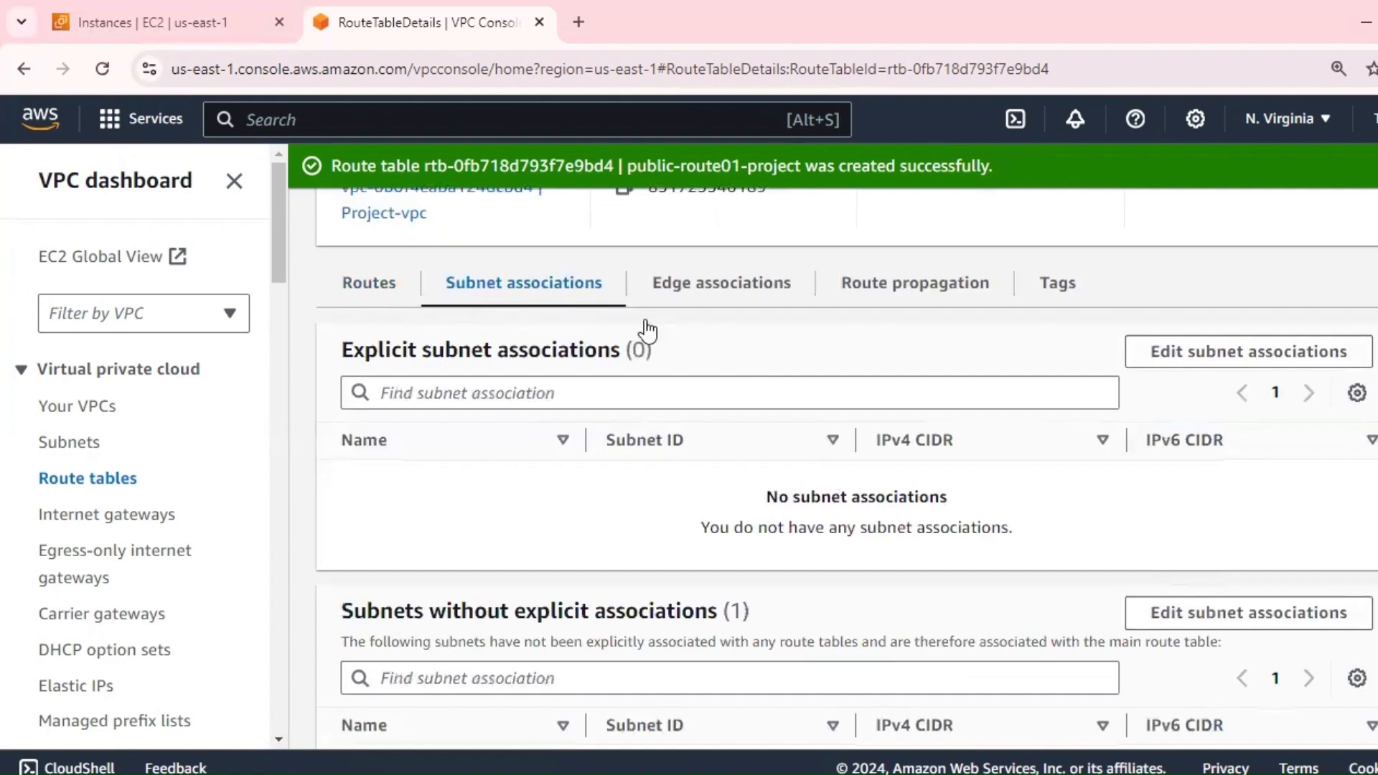
left_click(1185, 369)
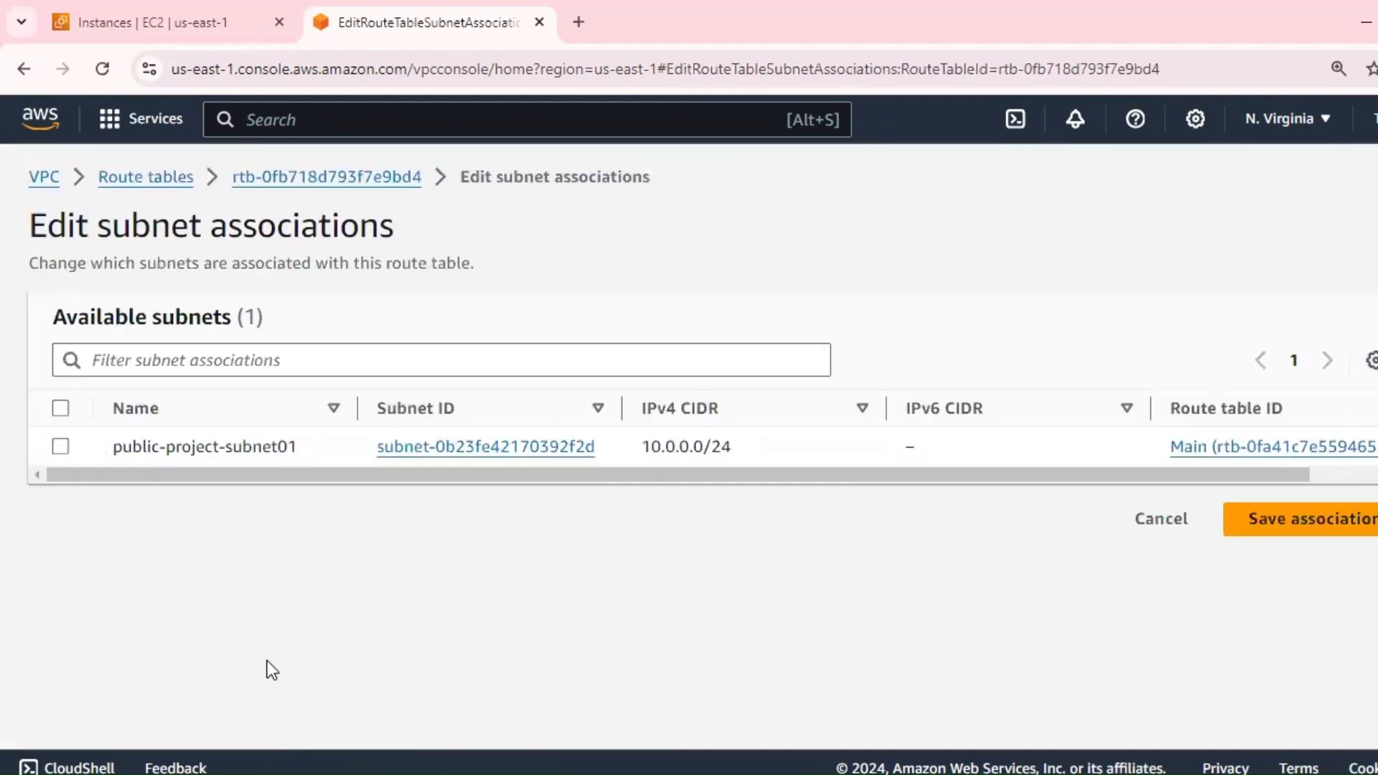
left_click(74, 445)
left_click(1261, 675)
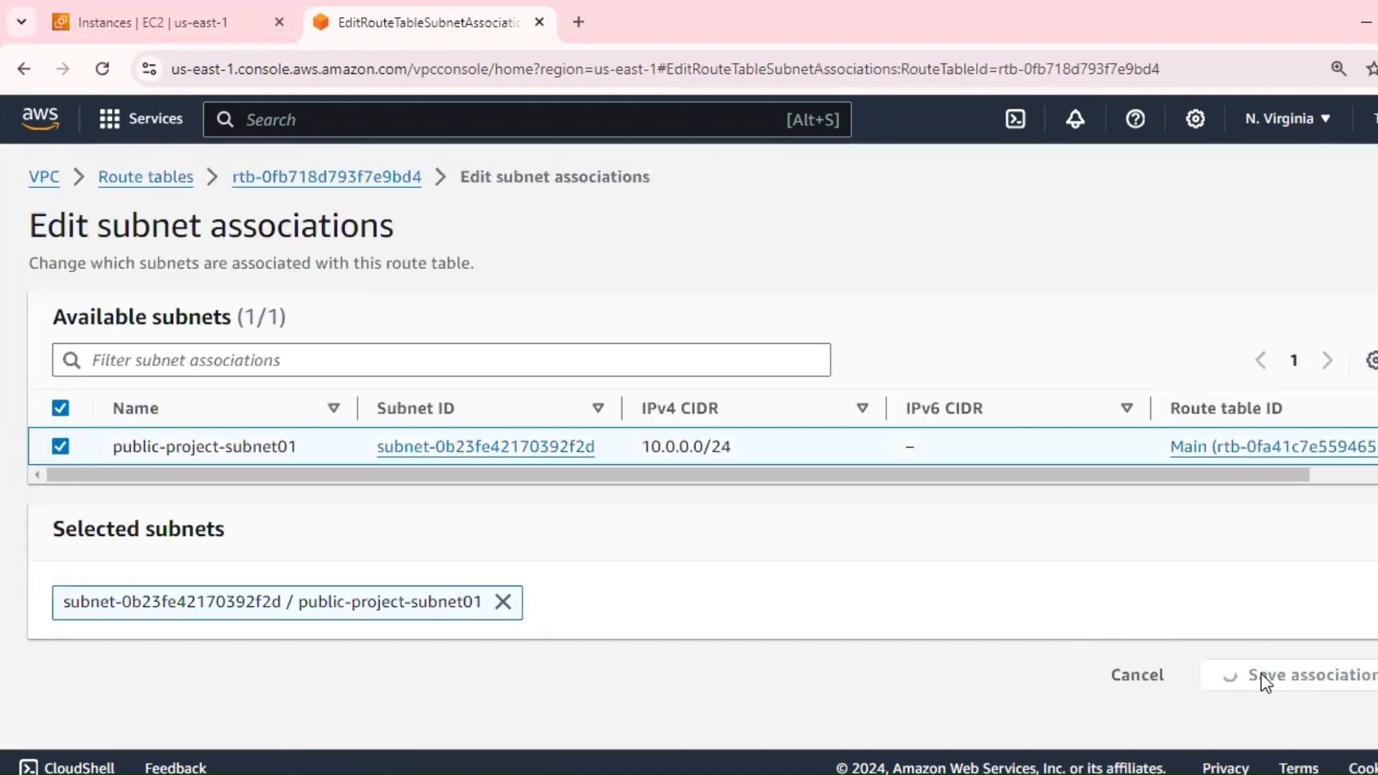
scroll(647, 428, "down", 2)
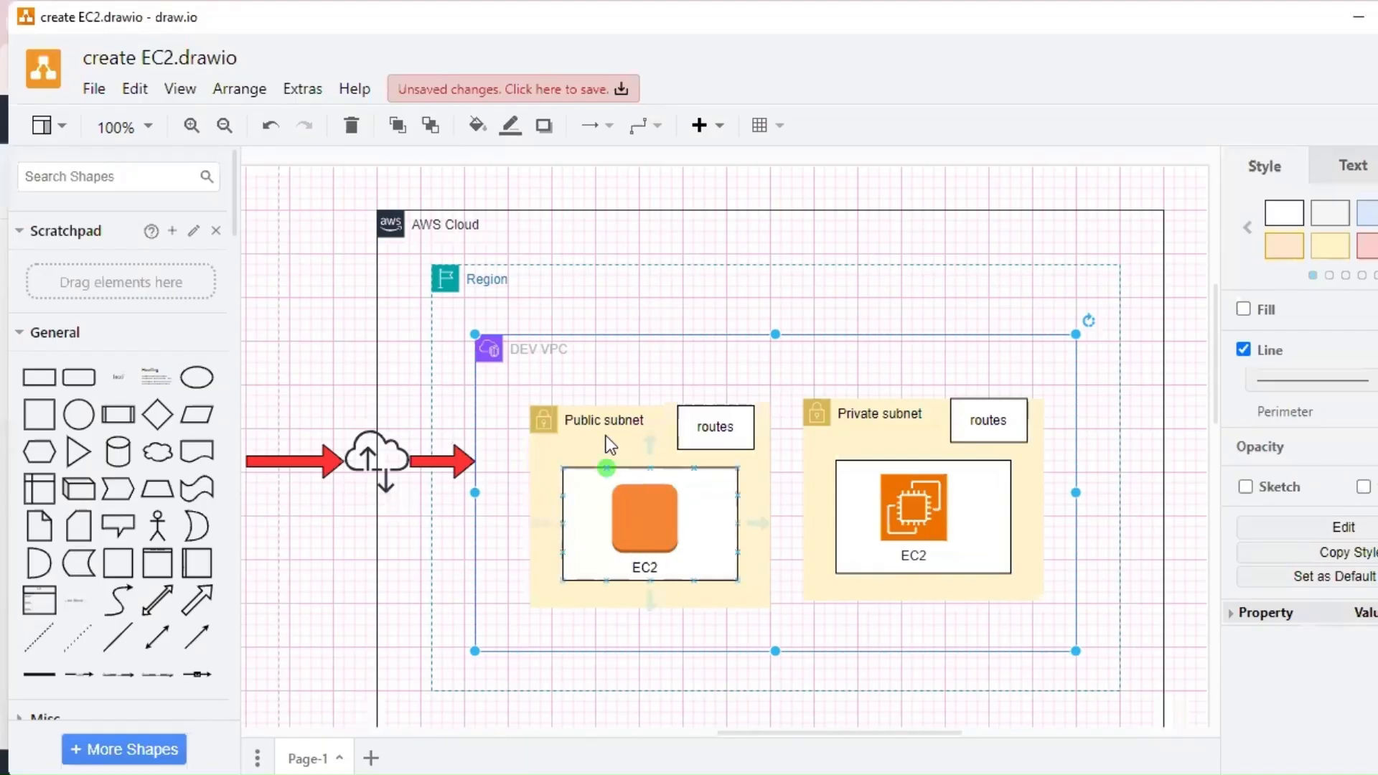
Step: In the draw.io diagram, move the public subnet's routes box above the Public subnet and link it to the subnet with an arrow
left_click(707, 425)
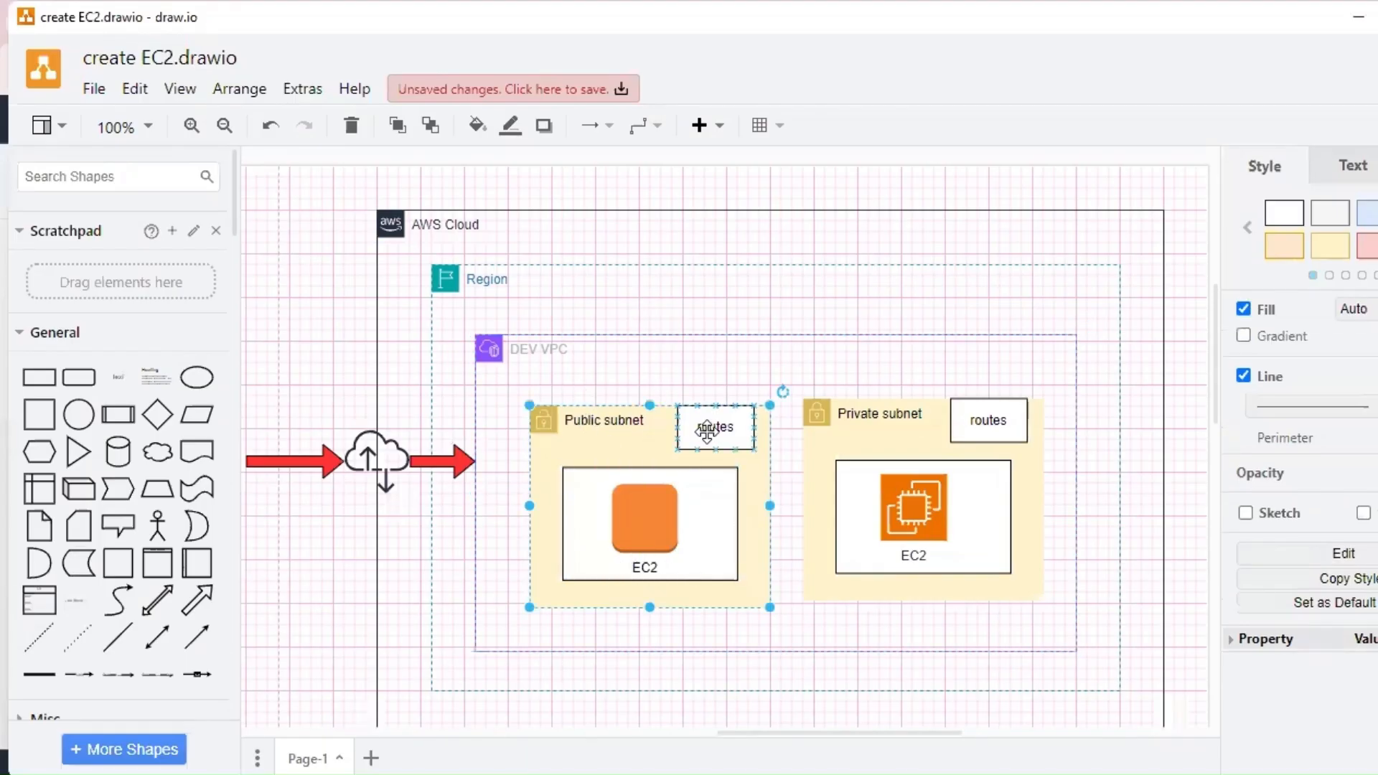
left_click_drag(707, 427, 635, 375)
left_click(700, 427)
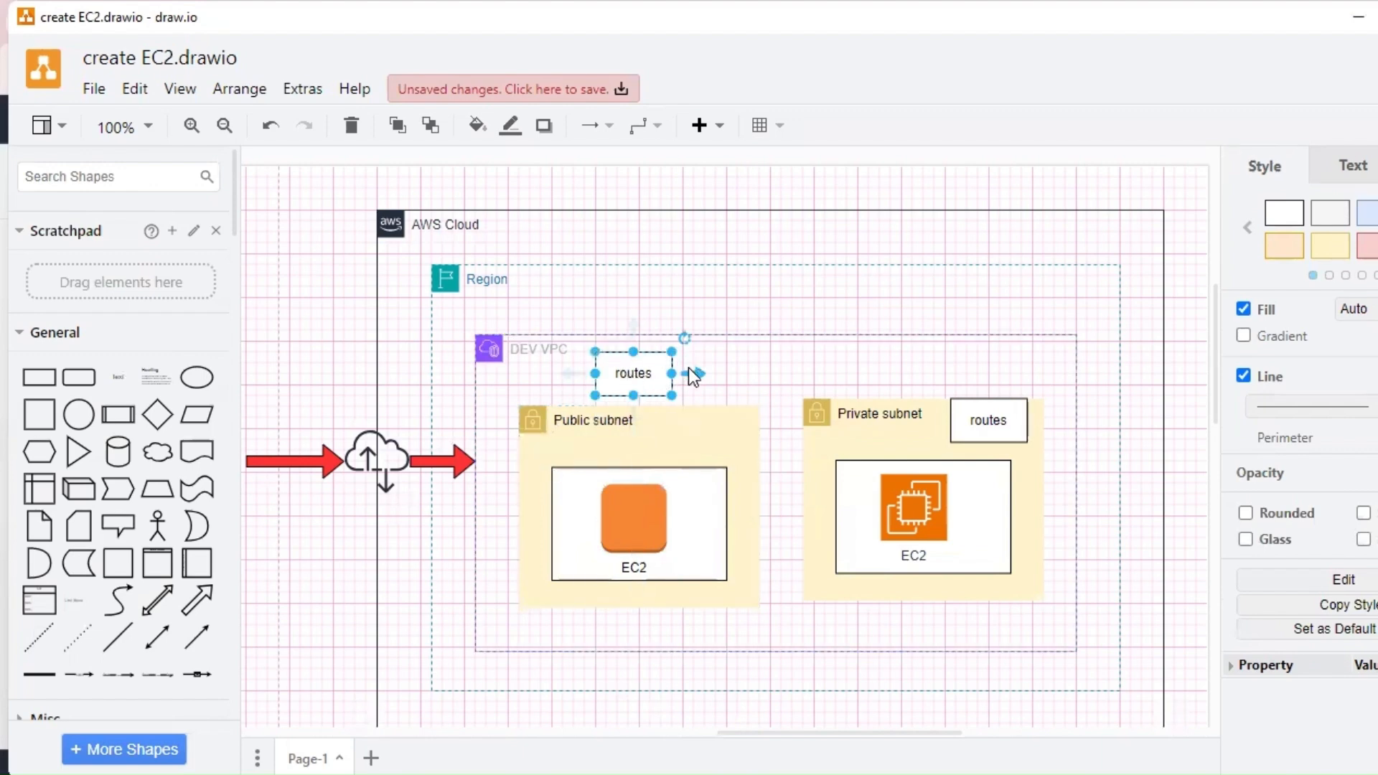
left_click(804, 267)
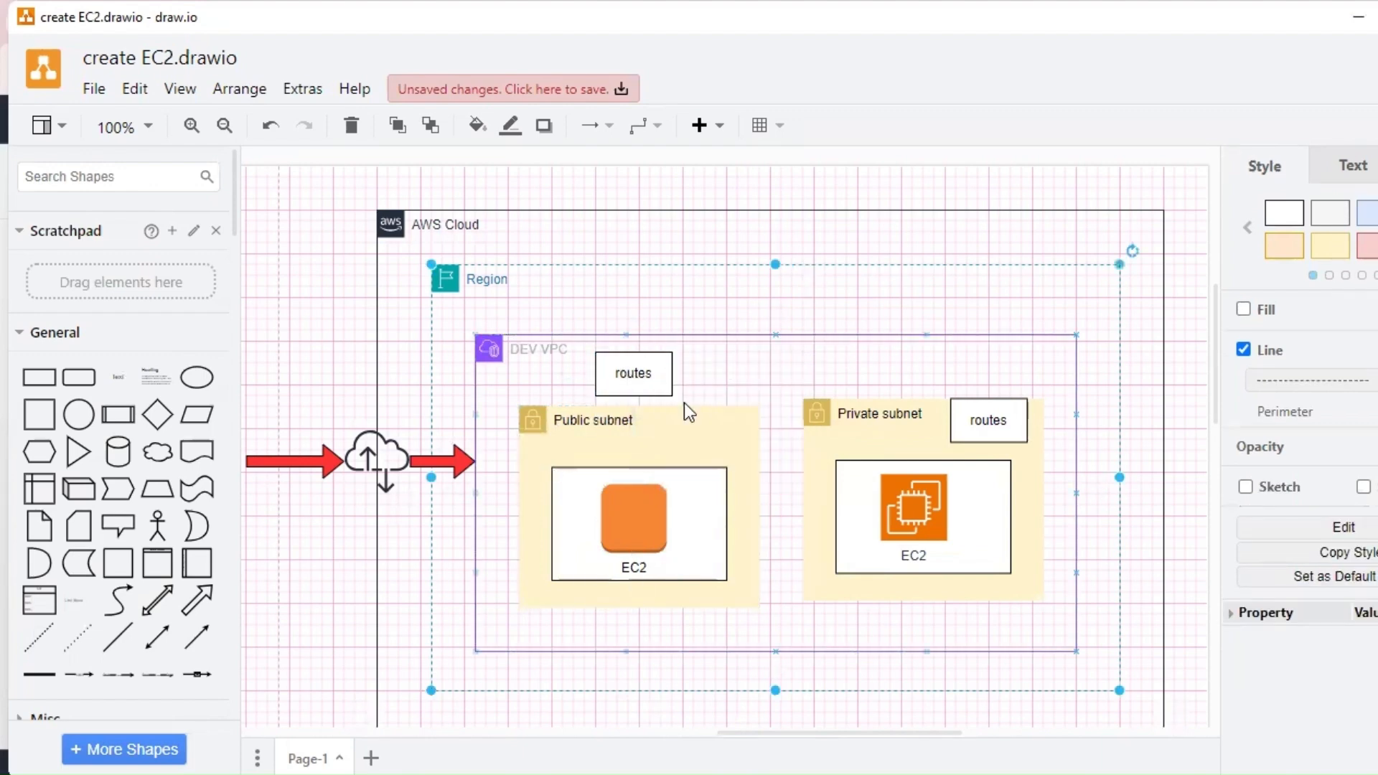
left_click(632, 379)
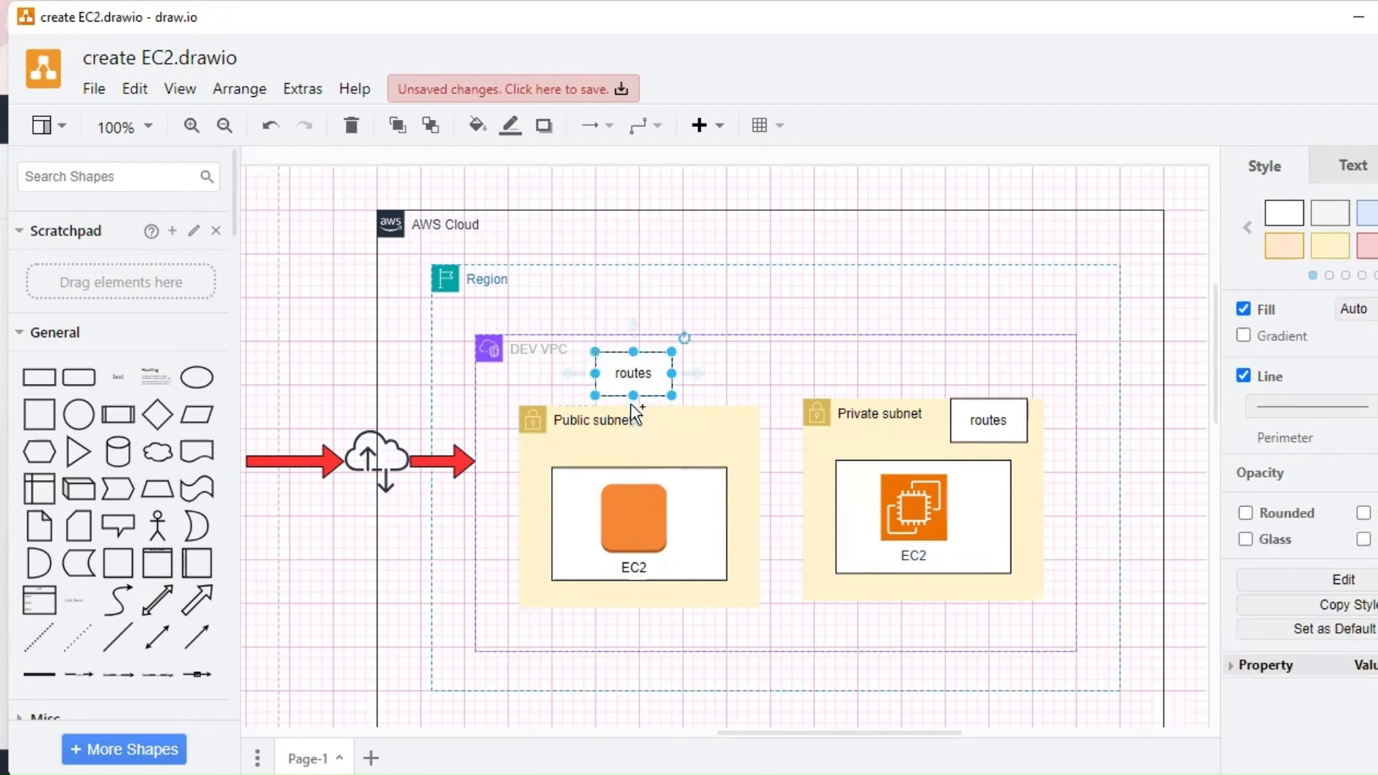
left_click_drag(634, 396, 648, 355)
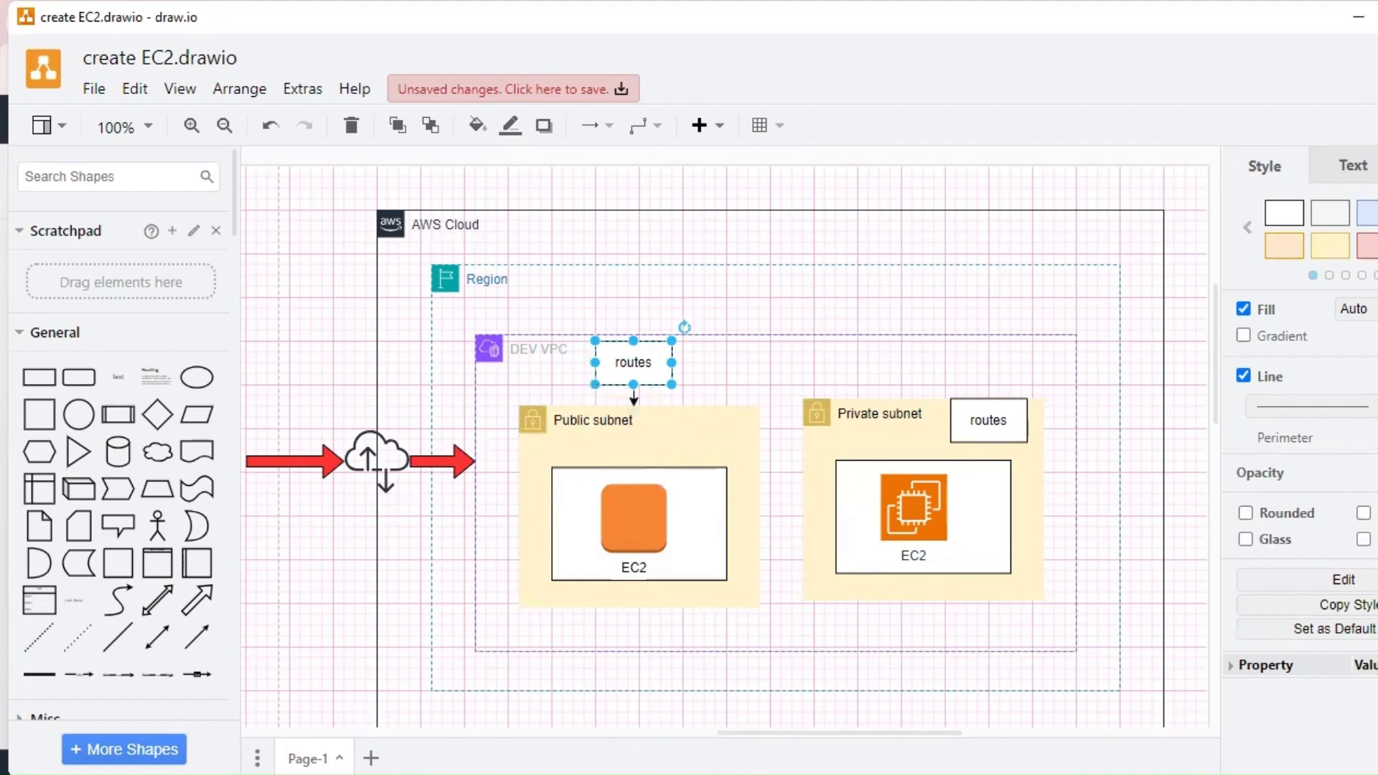
Step: Back in the VPC console, add a route with destination 0.0.0.0/0 to the public-route01-project route table
left_click(412, 772)
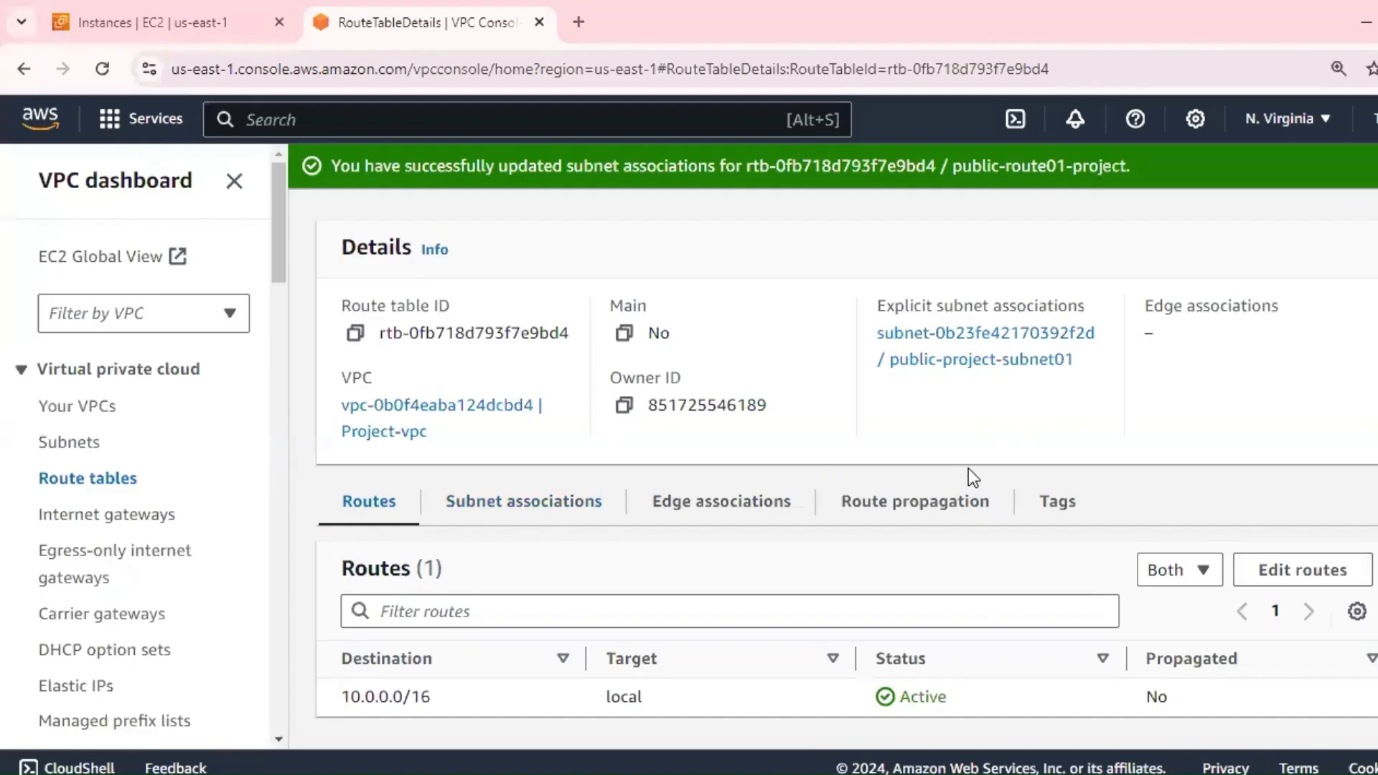
left_click(1287, 580)
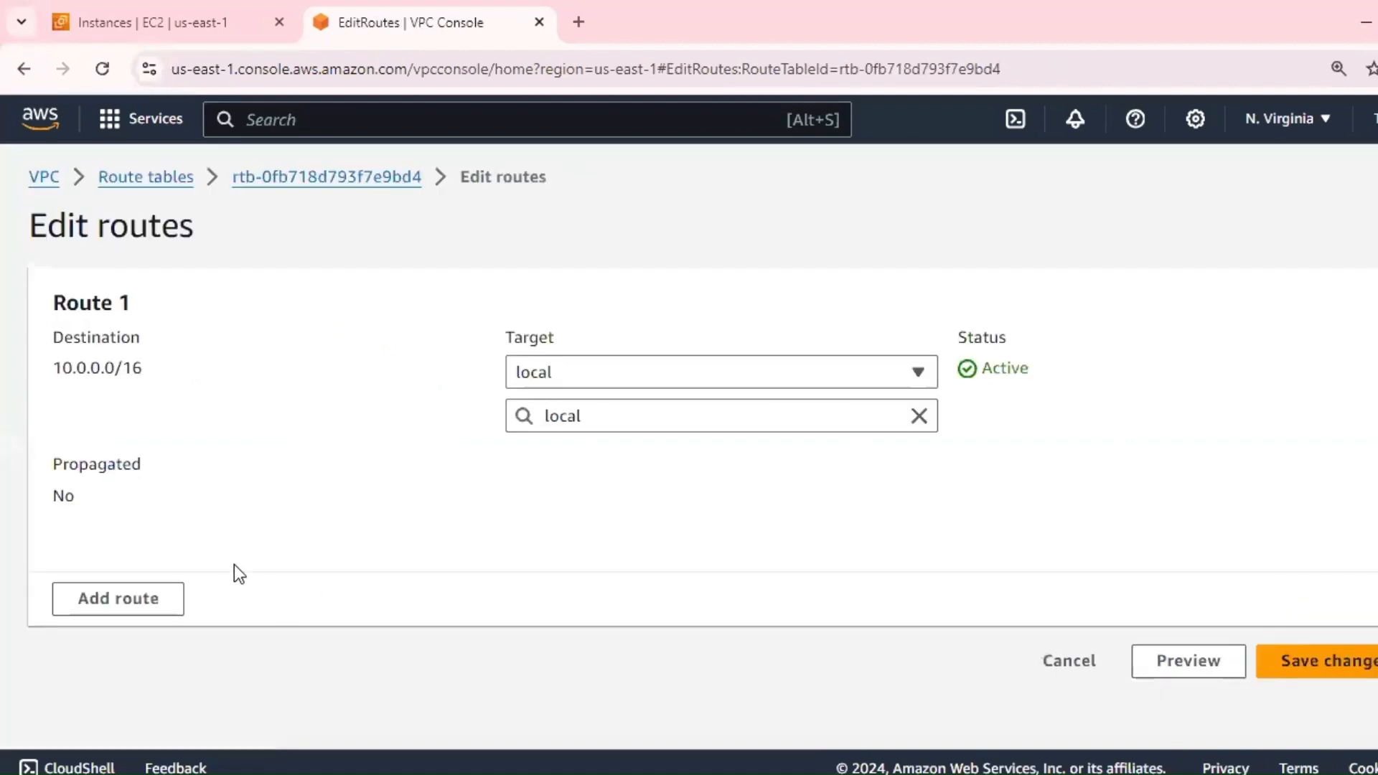
left_click(148, 601)
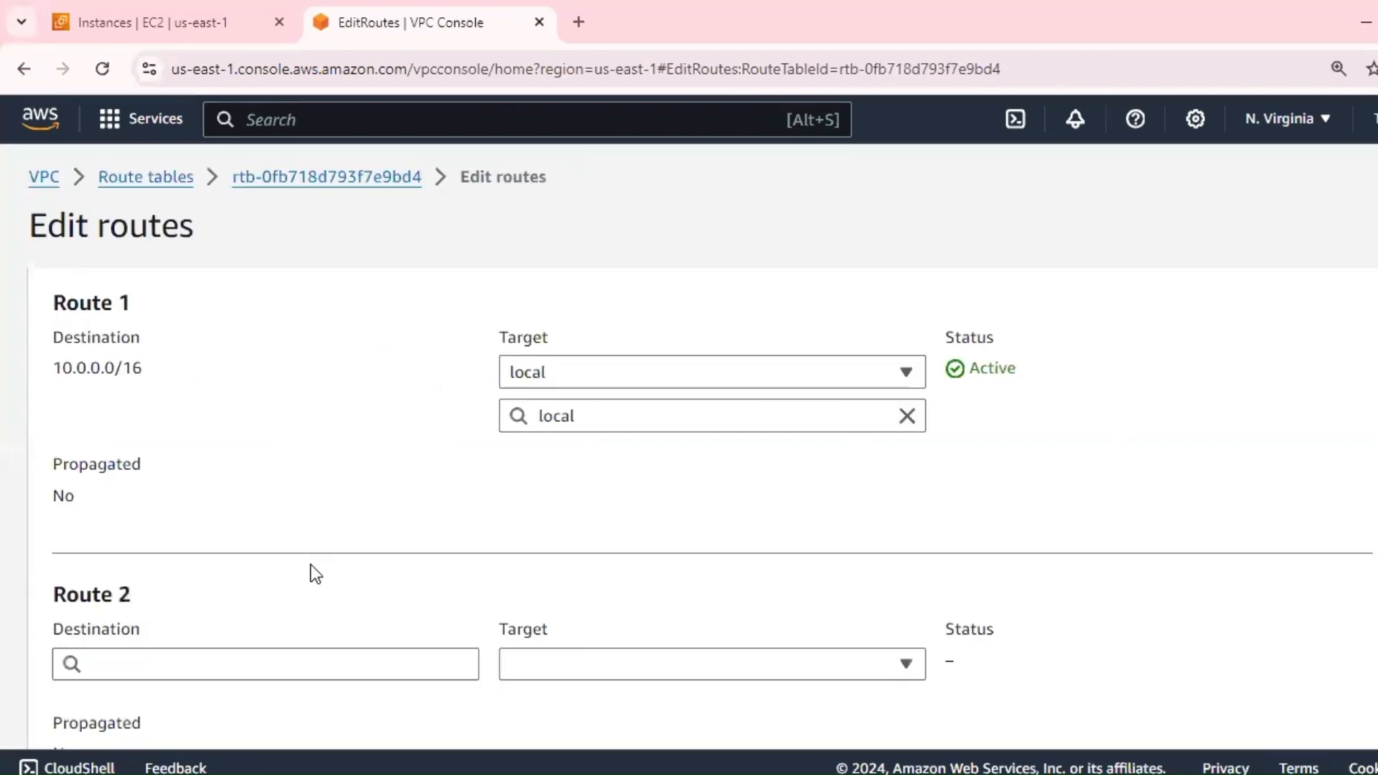
scroll(308, 572, "down", 3)
left_click(171, 441)
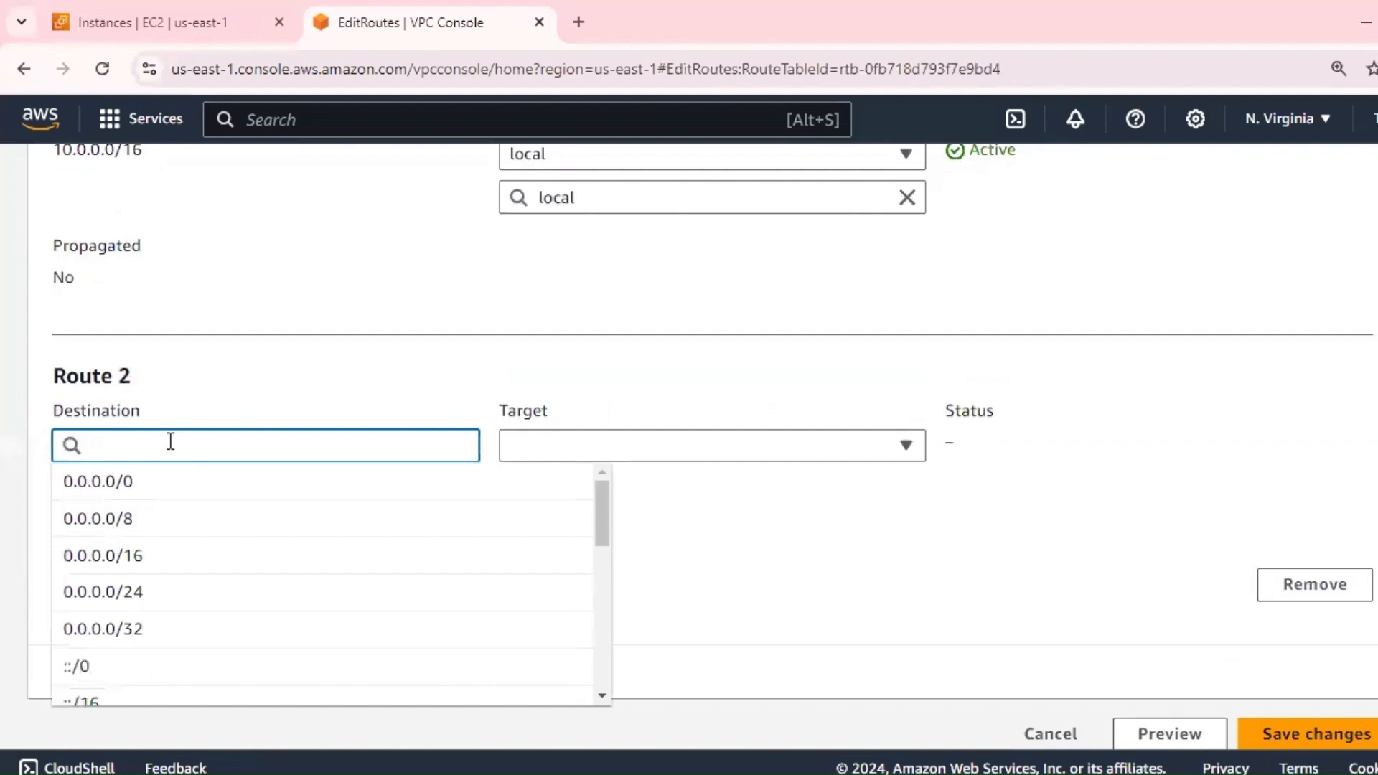
left_click(171, 483)
Step: Target the 0.0.0.0/0 route to the project-igw internet gateway and save the route changes
left_click(568, 439)
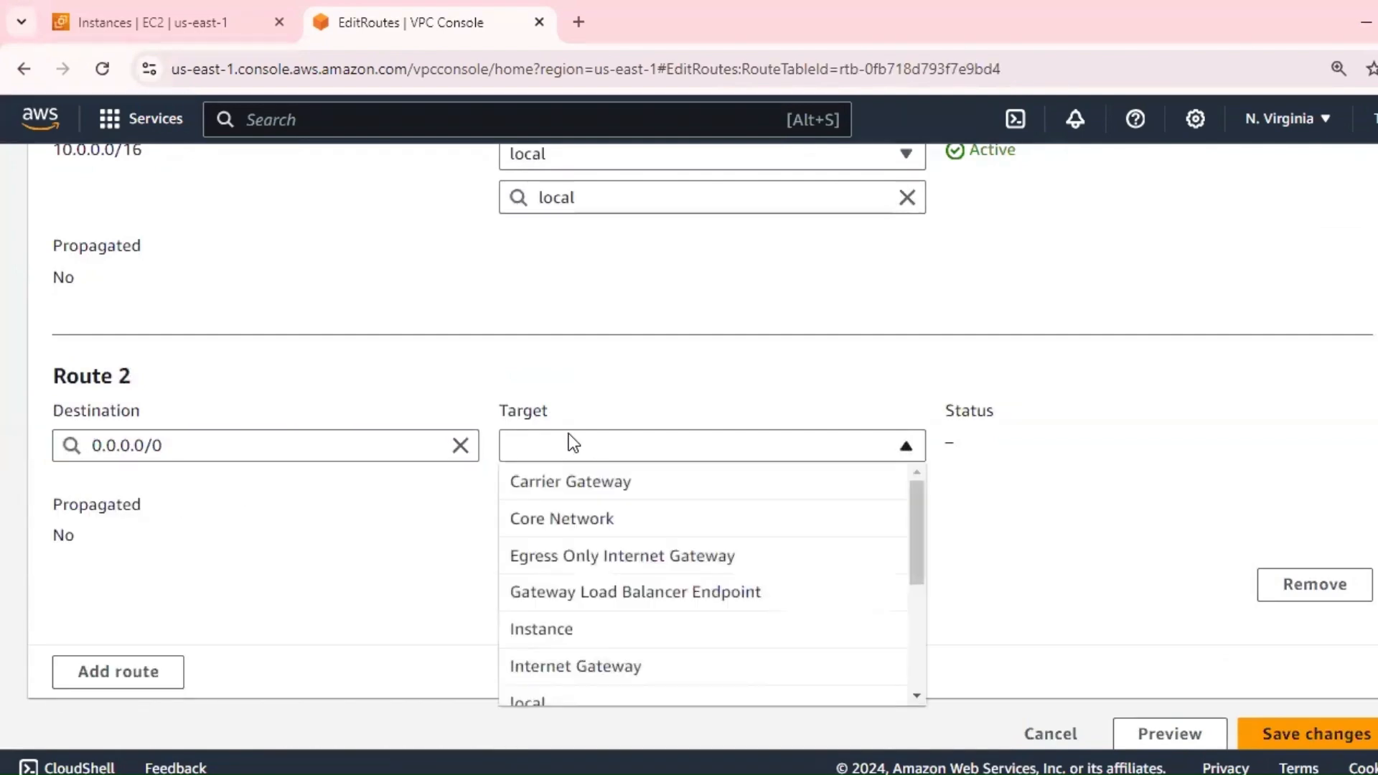
left_click(600, 663)
left_click(618, 483)
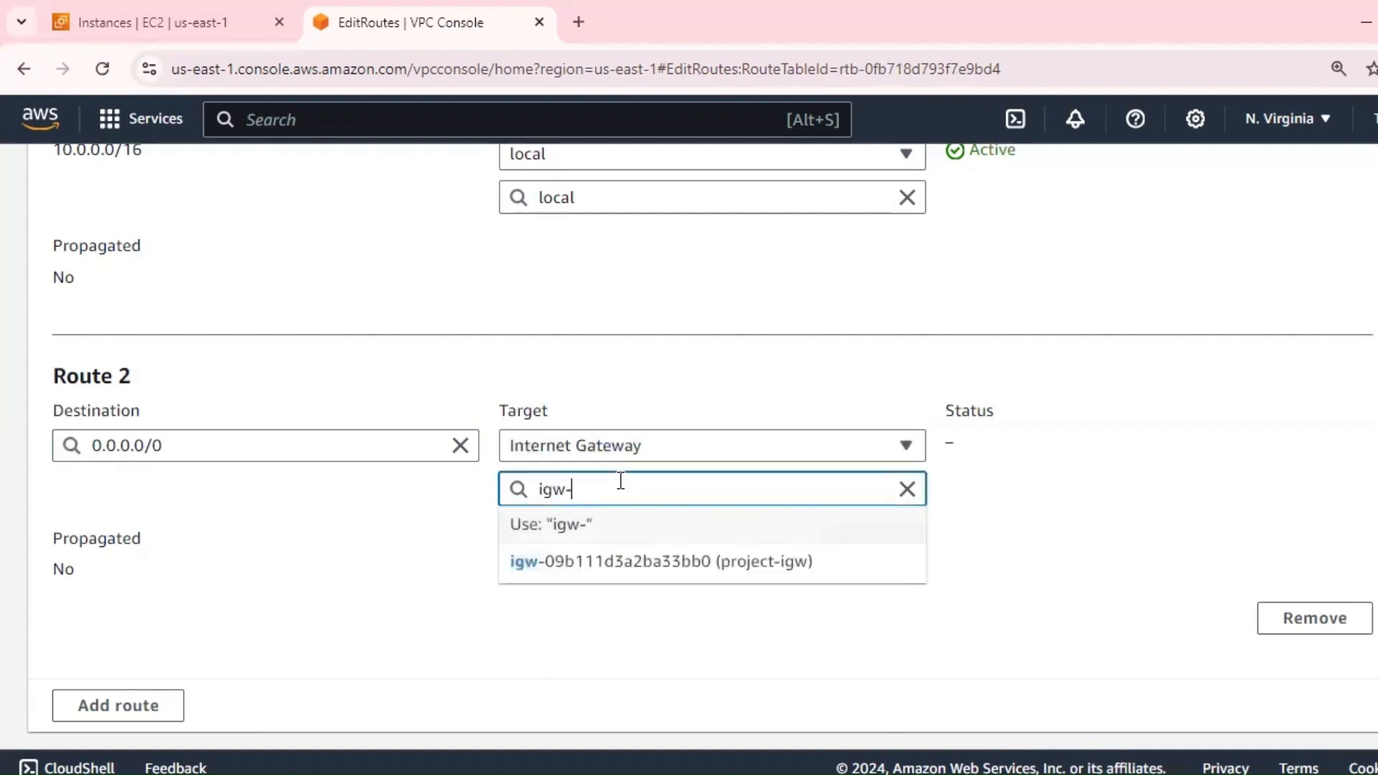
left_click(653, 572)
scroll(1266, 493, "down", 1)
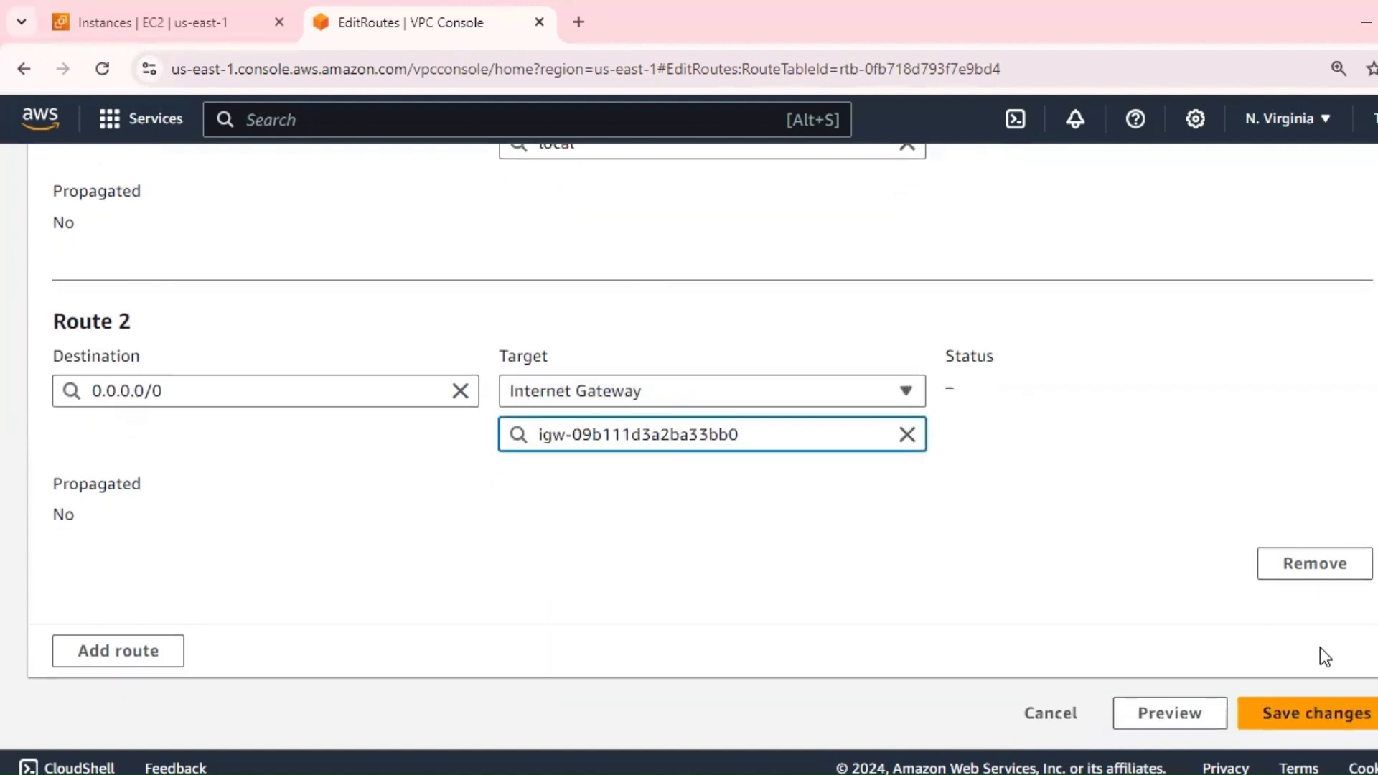
left_click(1328, 715)
Step: In the draw.io diagram, examine the path from the internet gateway through the DEV VPC to the public routes box
mouse_move(460, 774)
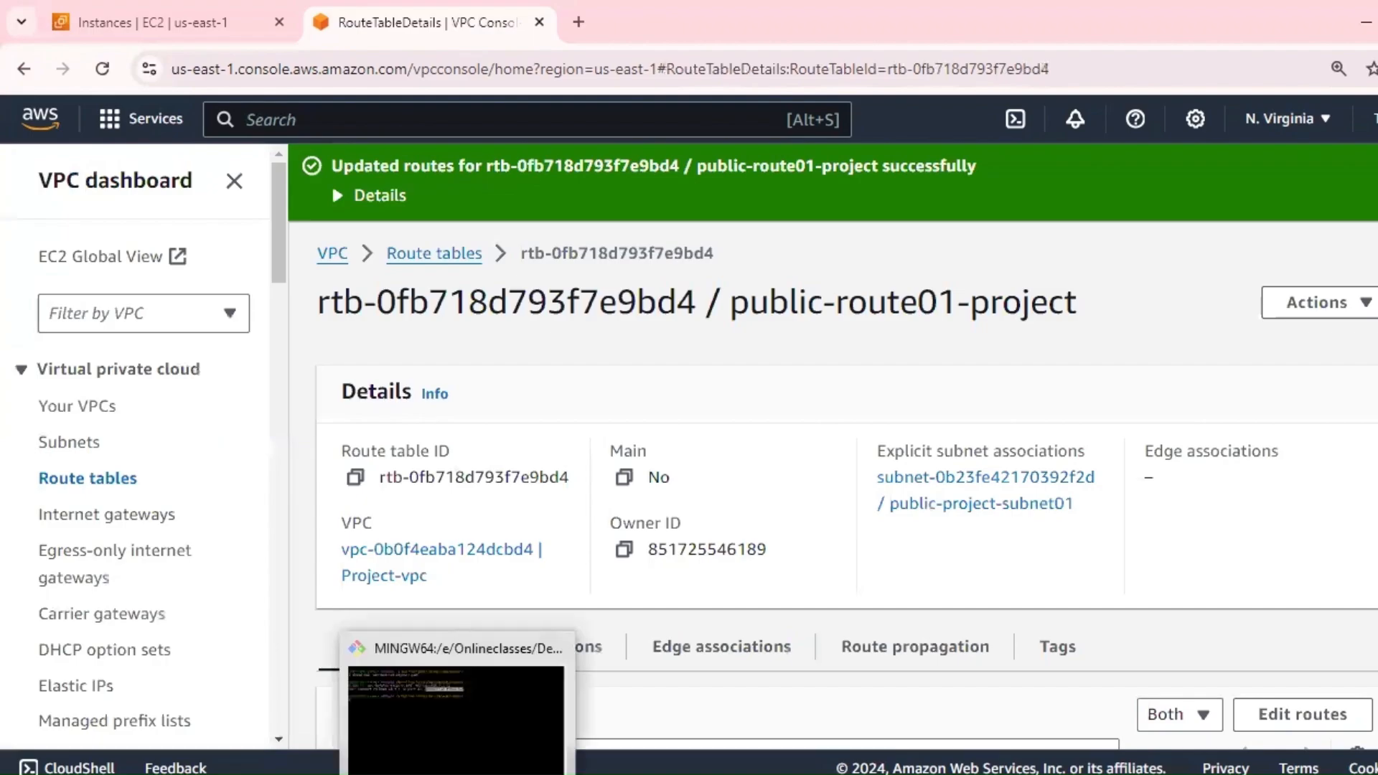
left_click(461, 718)
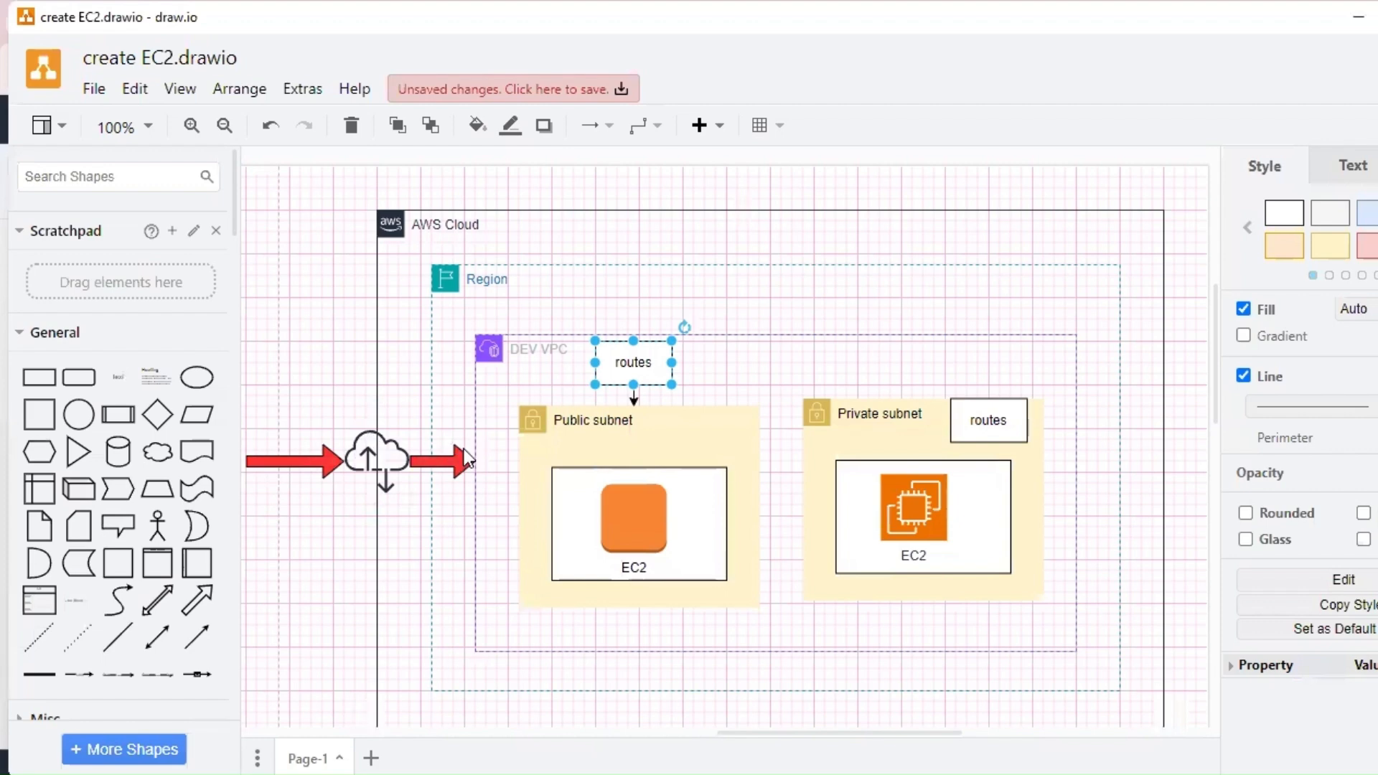
left_click(365, 456)
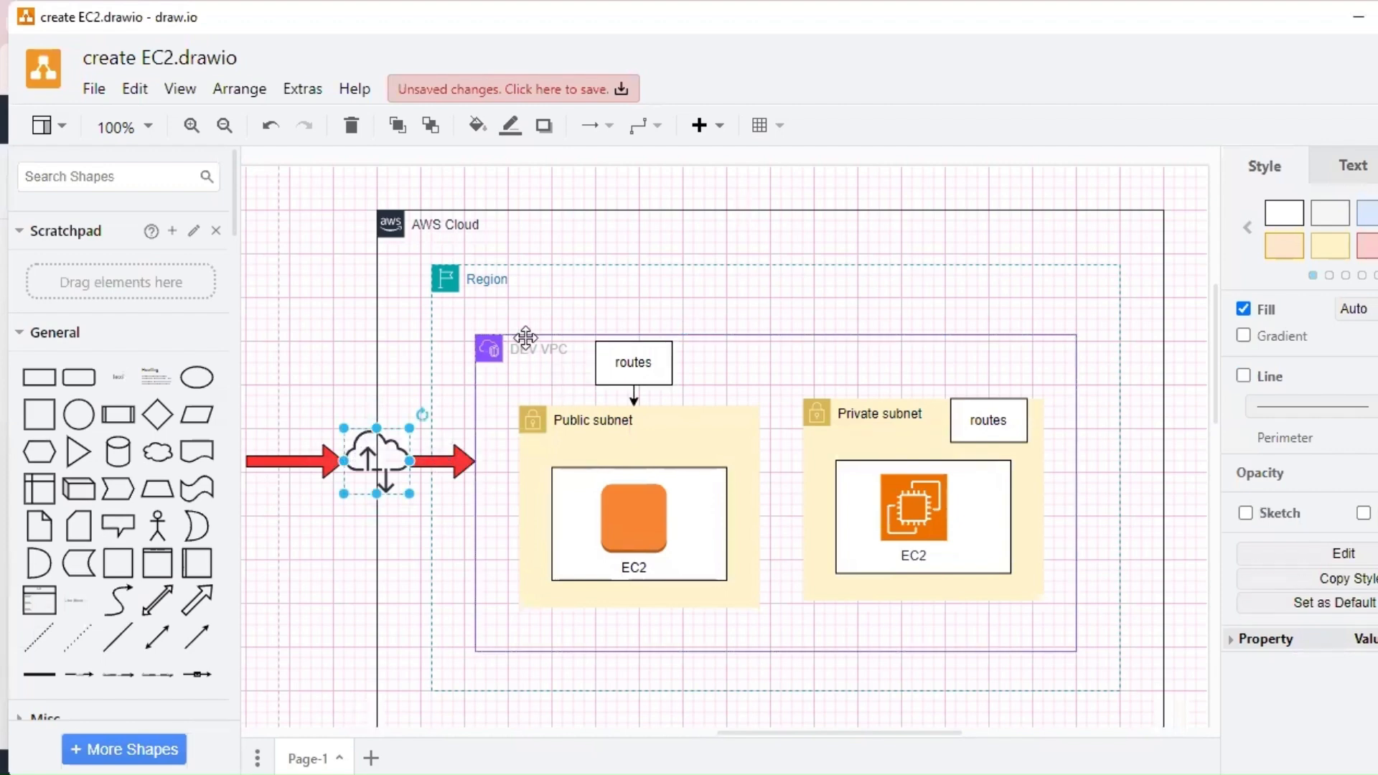
left_click(473, 470)
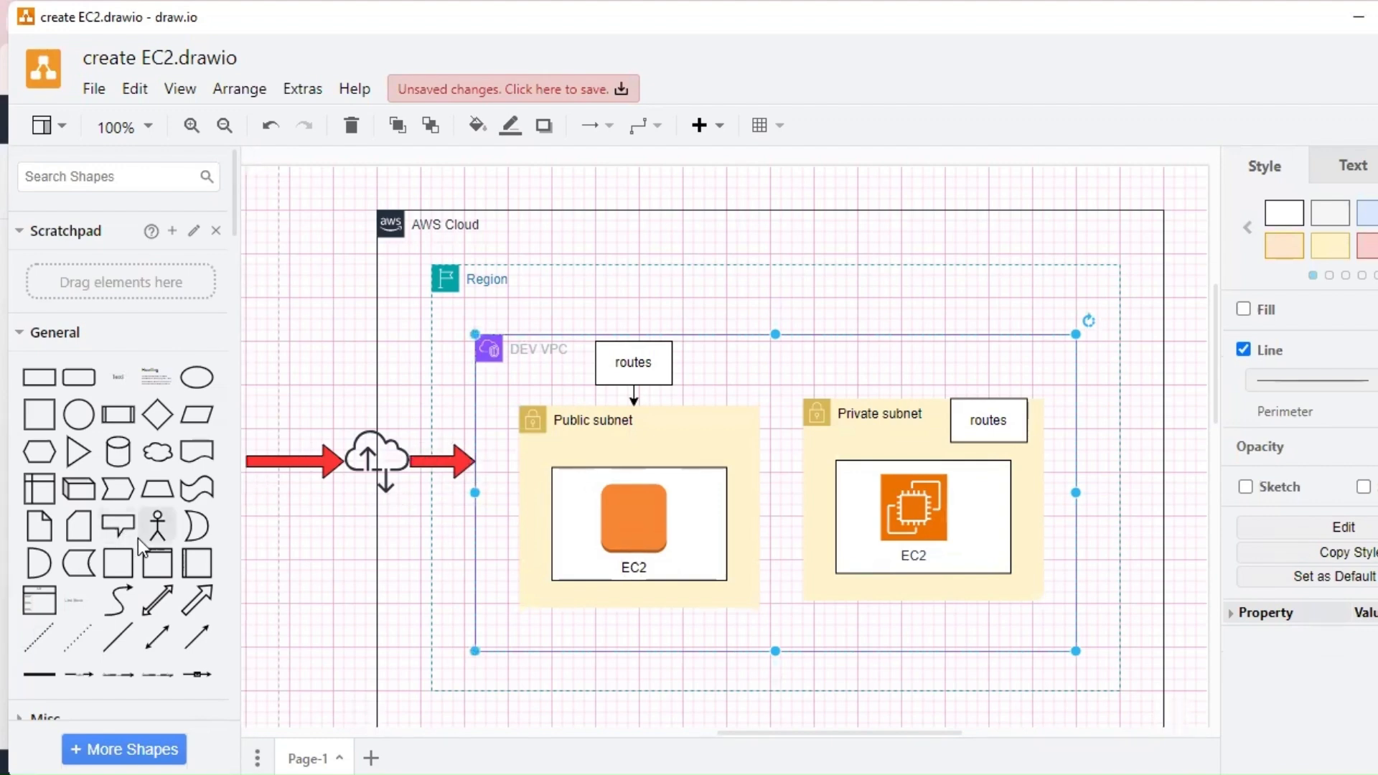
left_click(630, 360)
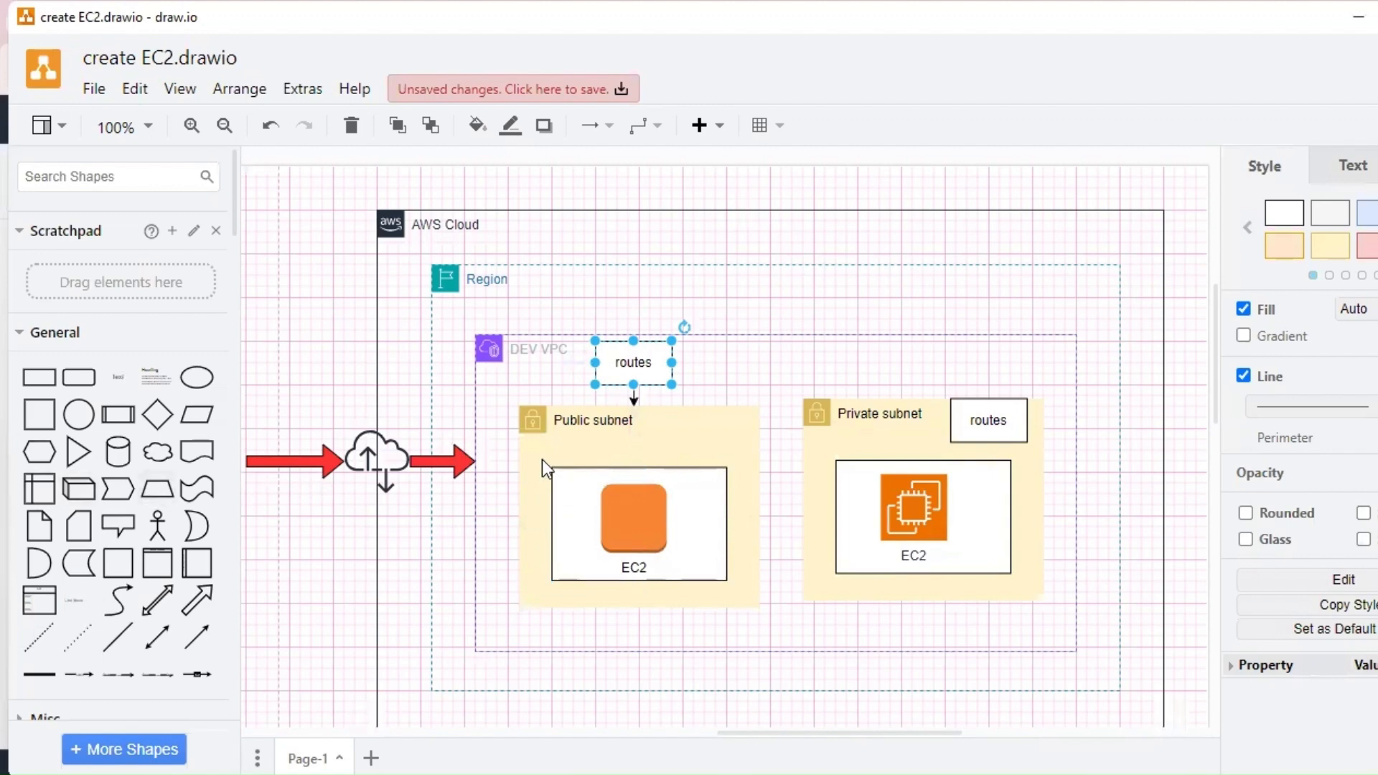
scroll(118, 431, "down", 6)
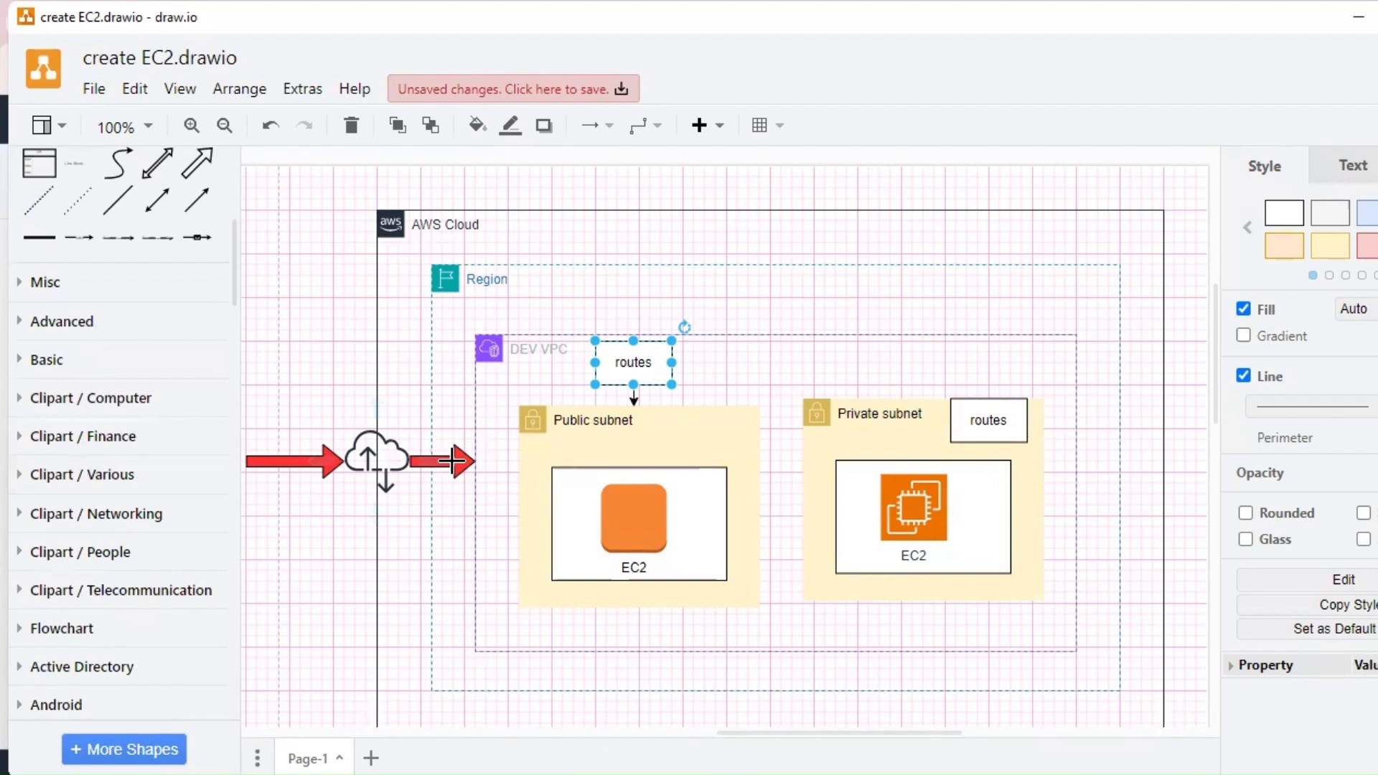
scroll(83, 333, "up", 5)
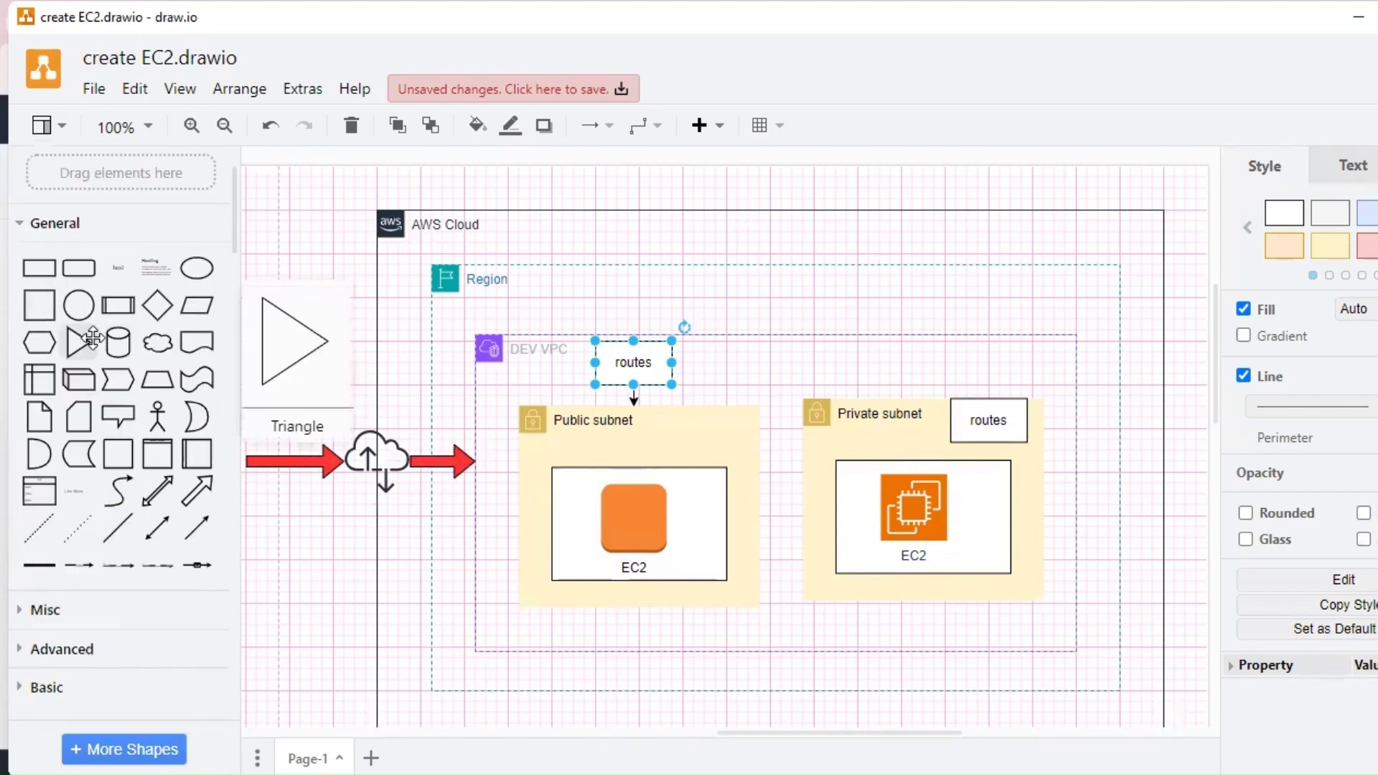
left_click(194, 529)
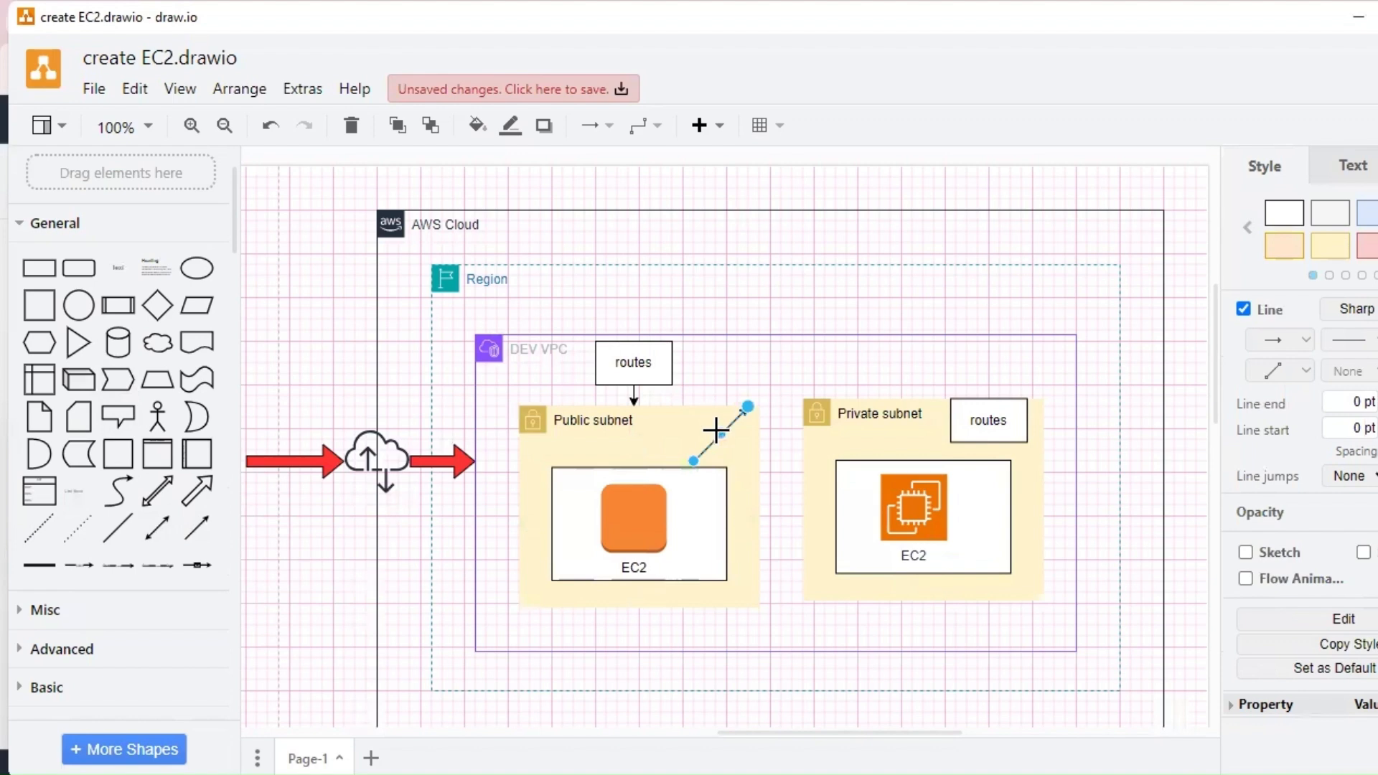
key("Delete")
Step: Add an arrow from the DEV VPC border to the public routes box in the diagram
left_click(196, 498)
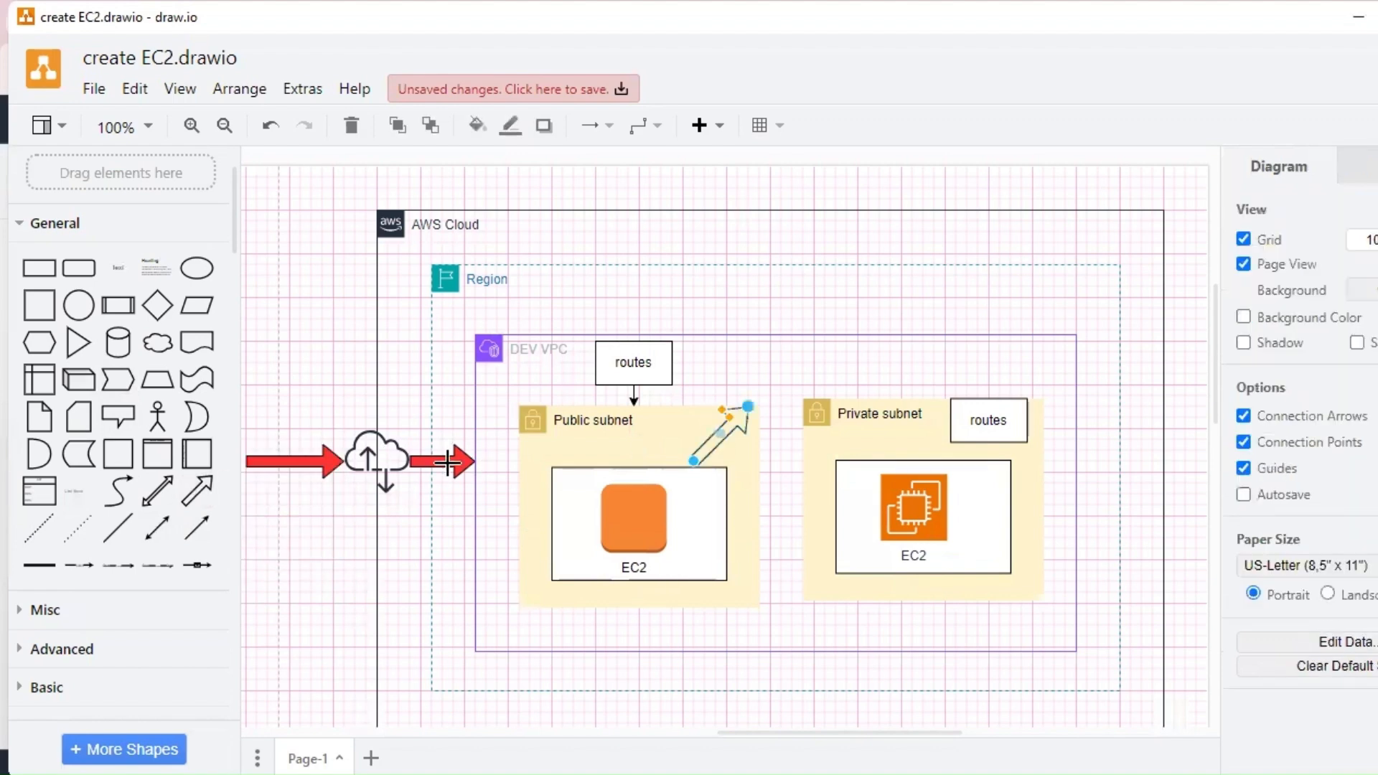
left_click_drag(691, 459, 478, 461)
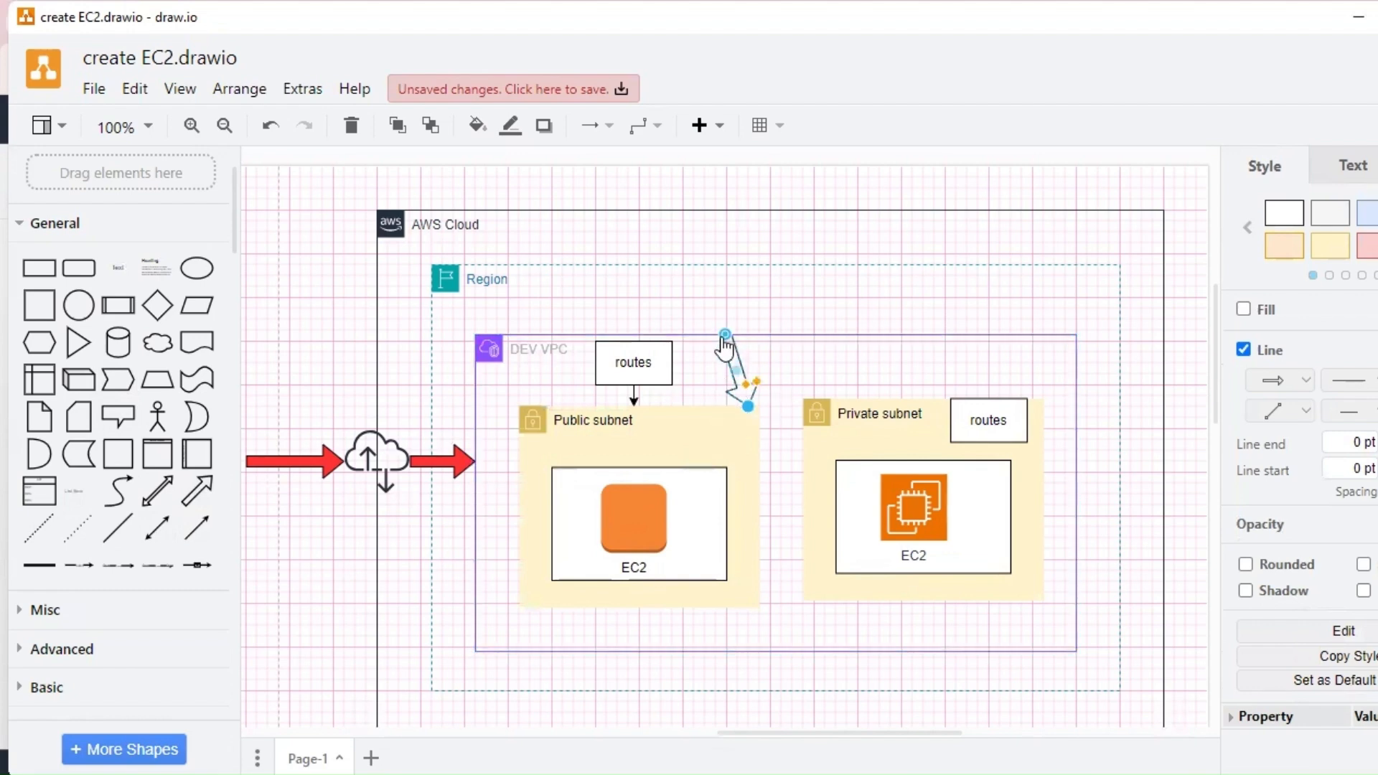
left_click_drag(725, 335, 488, 459)
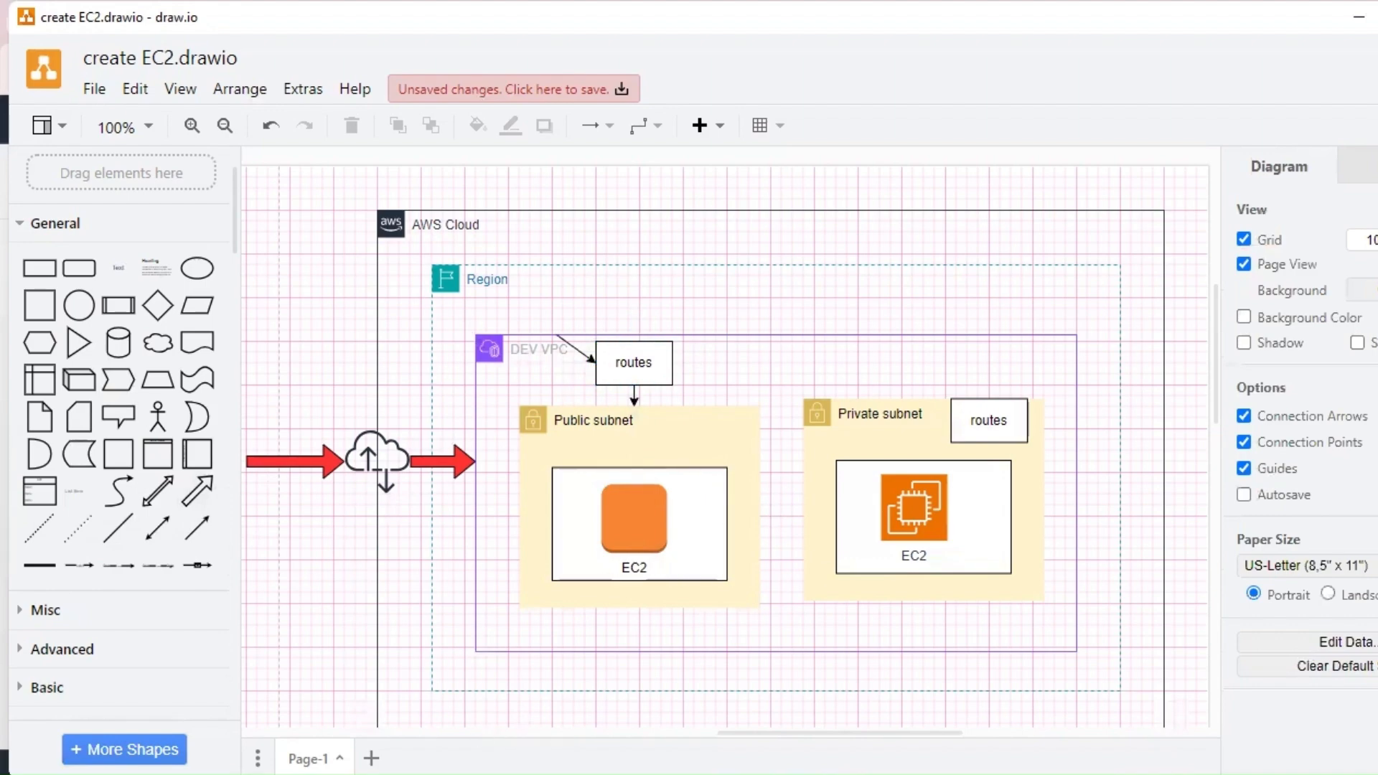
Step: Back in the VPC console, review the destinations and targets of the public-route01-project route table's routes
left_click(402, 704)
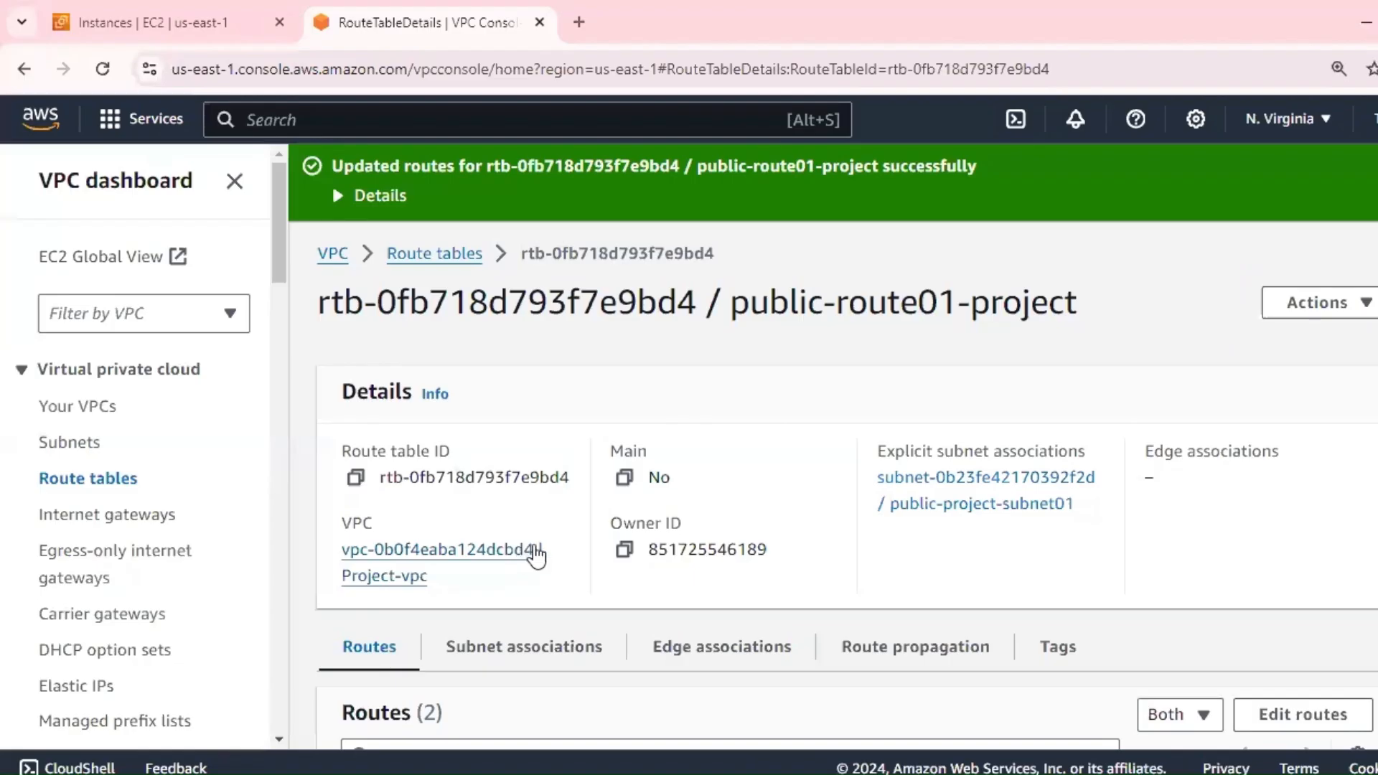
scroll(835, 485, "down", 2)
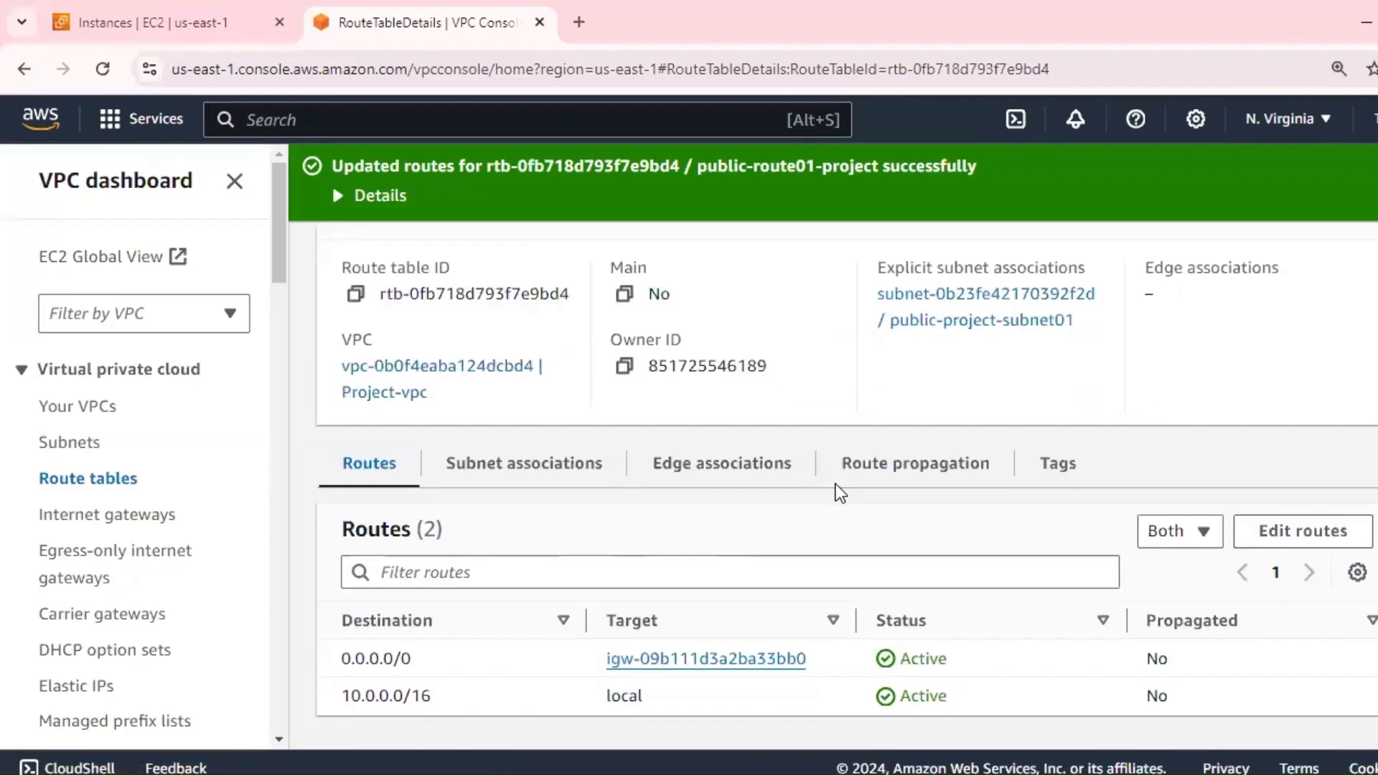
left_click_drag(412, 658, 342, 666)
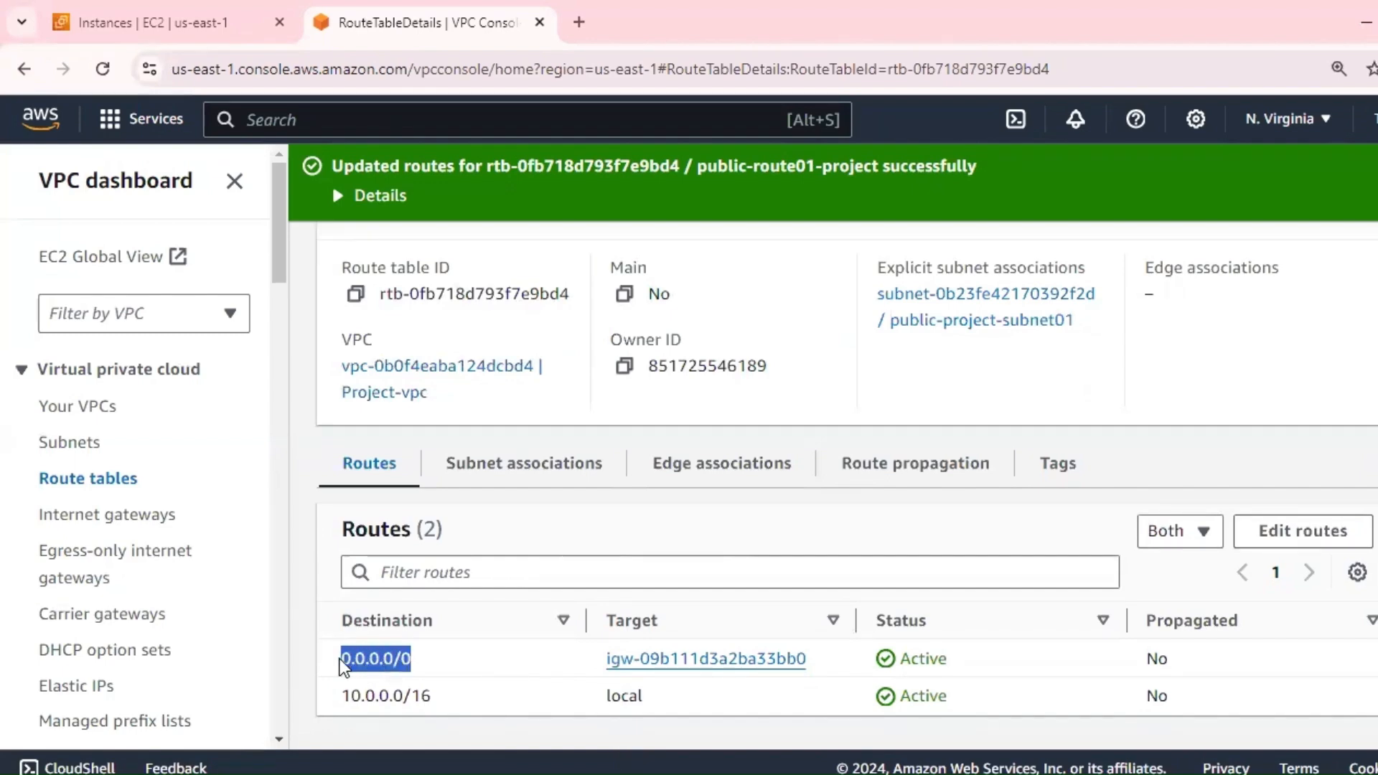
left_click_drag(437, 696, 342, 696)
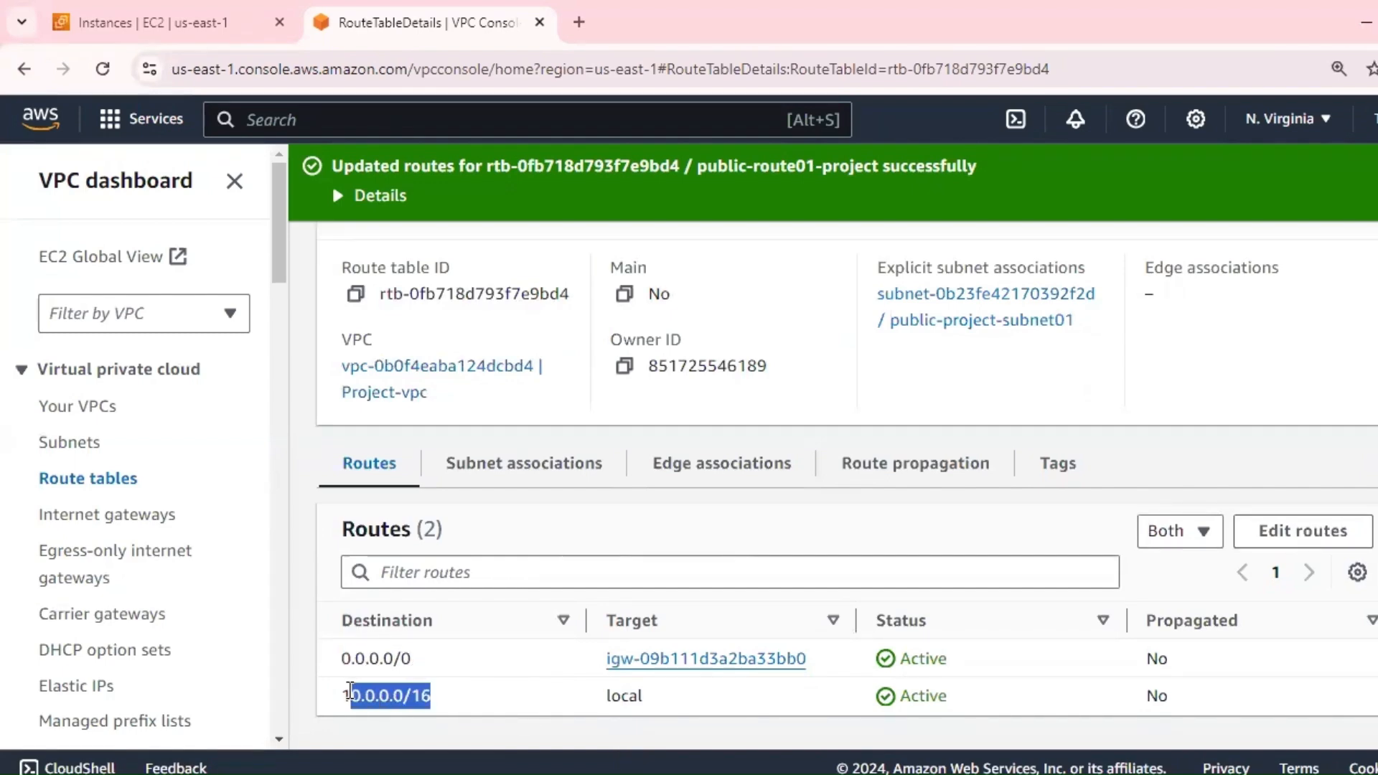
left_click(1315, 402)
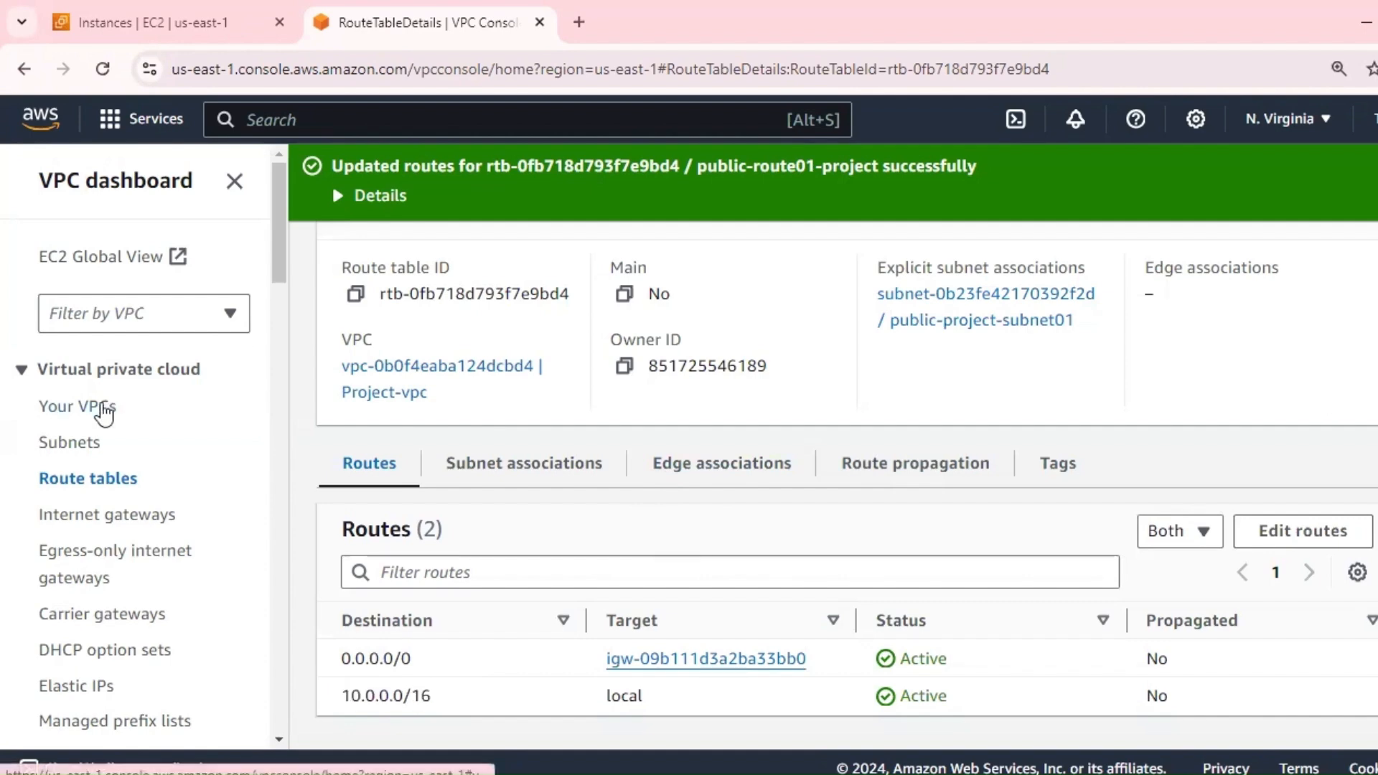
Step: Examine Project-vpc's resource map, following the public subnet through its route table to the internet gateway
left_click(104, 411)
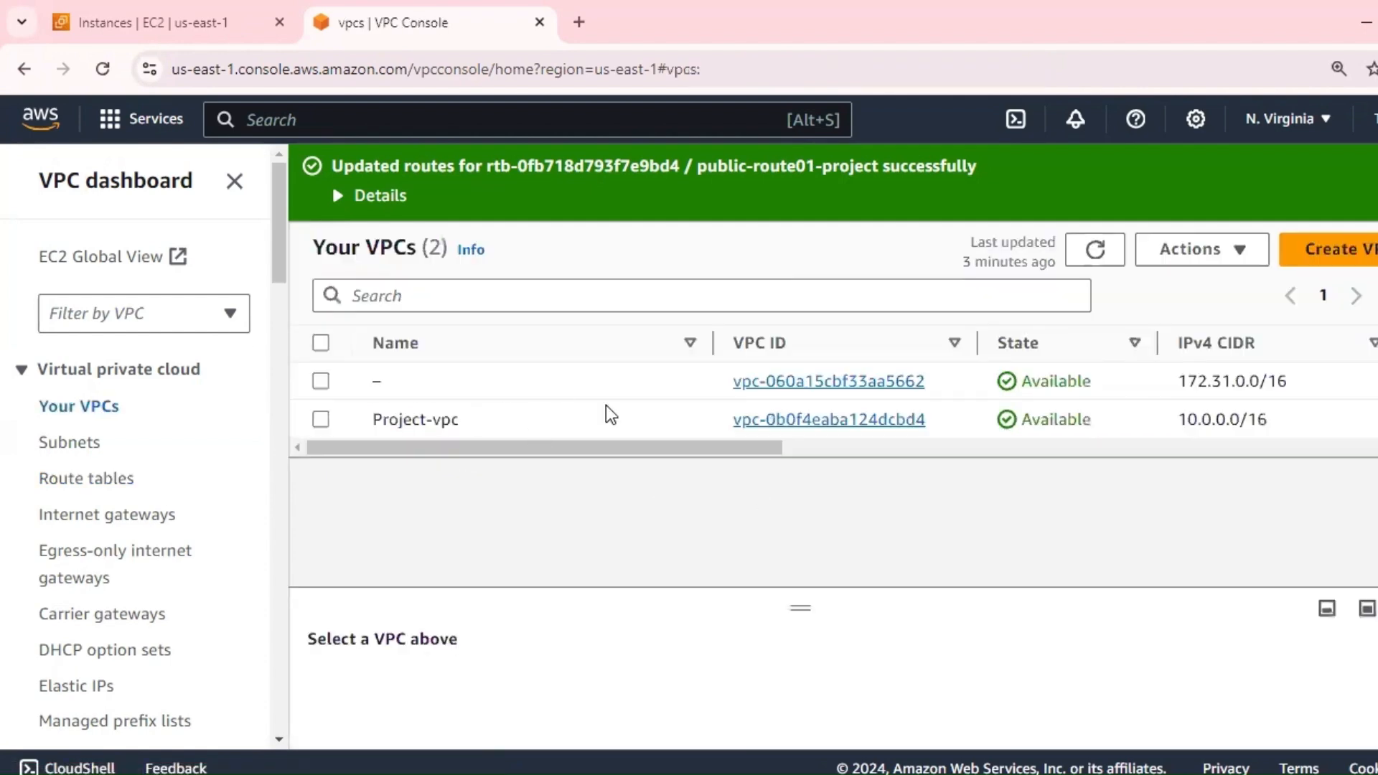
left_click(321, 419)
left_click_drag(800, 607, 799, 462)
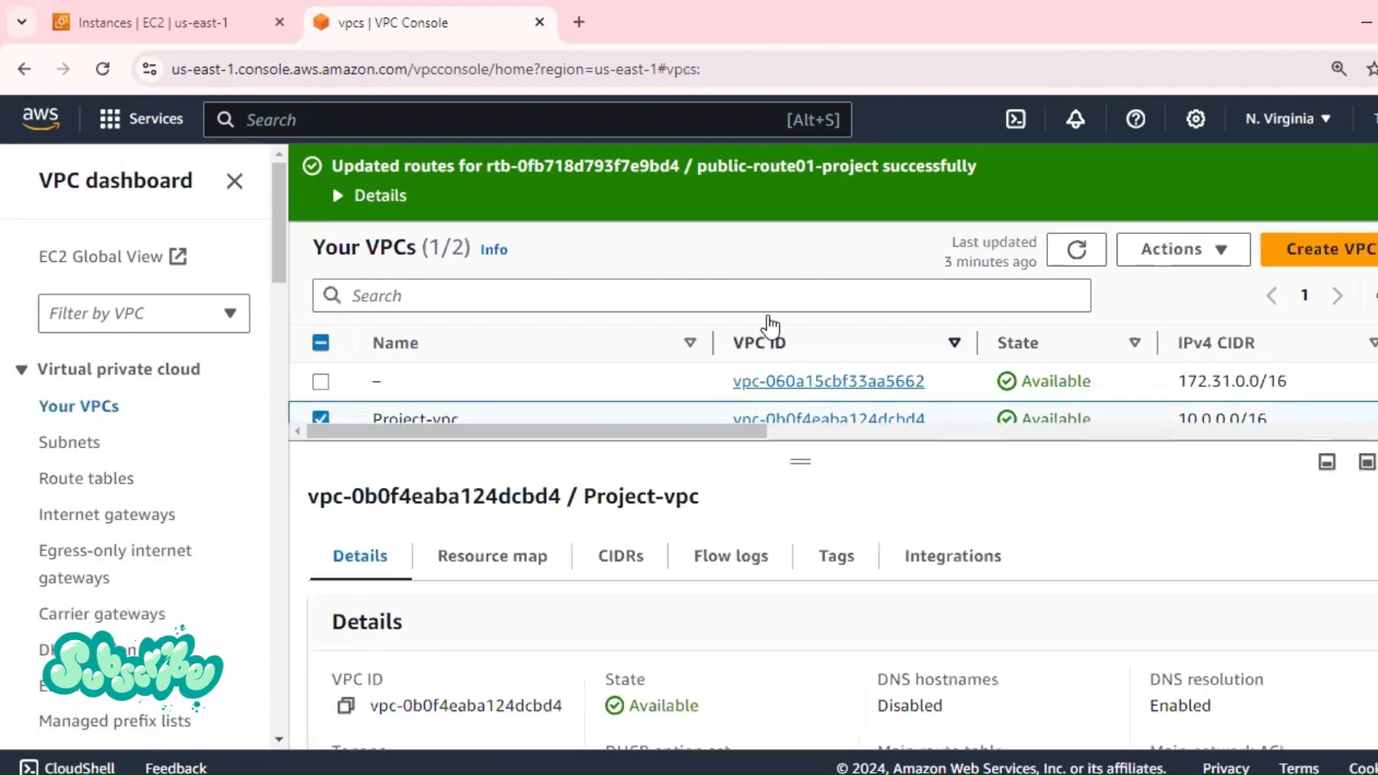
left_click(514, 557)
scroll(817, 520, "down", 3)
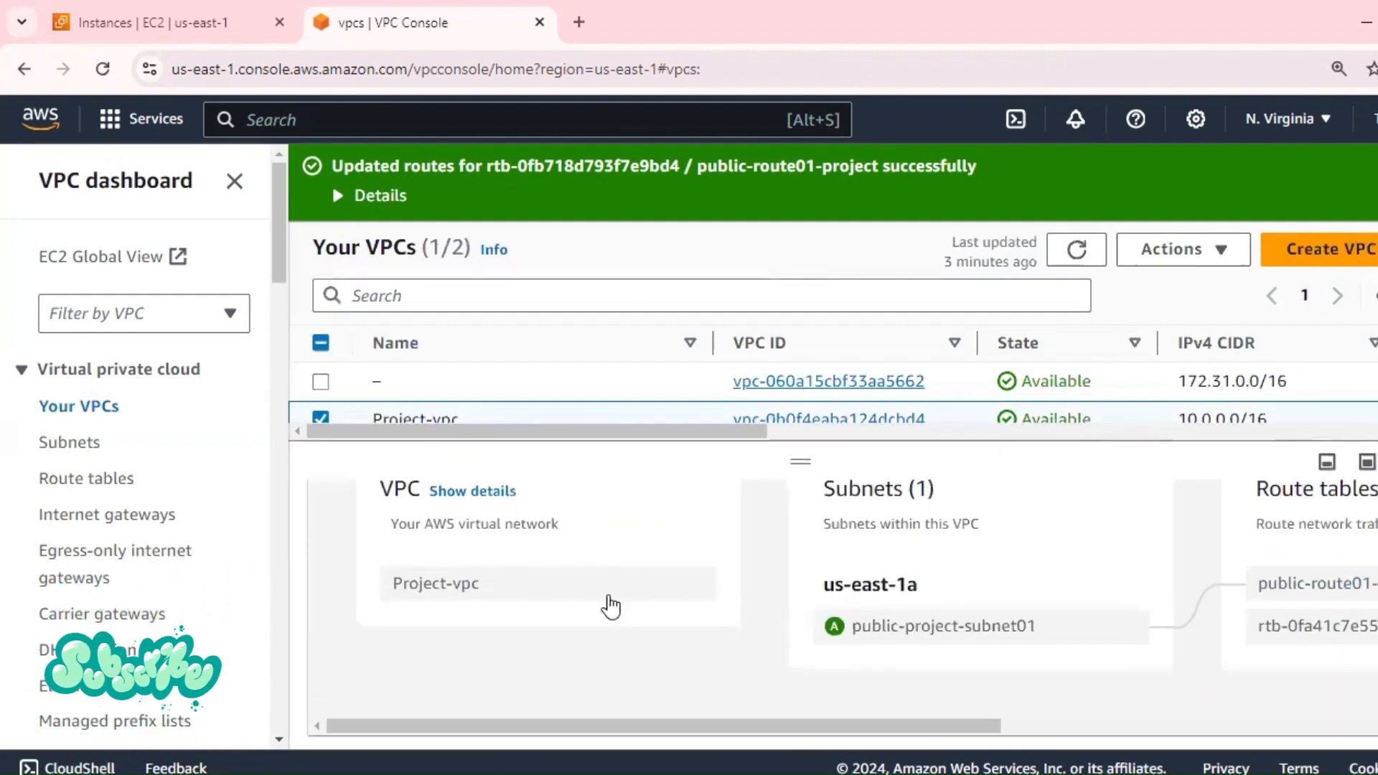
left_click_drag(692, 734, 946, 735)
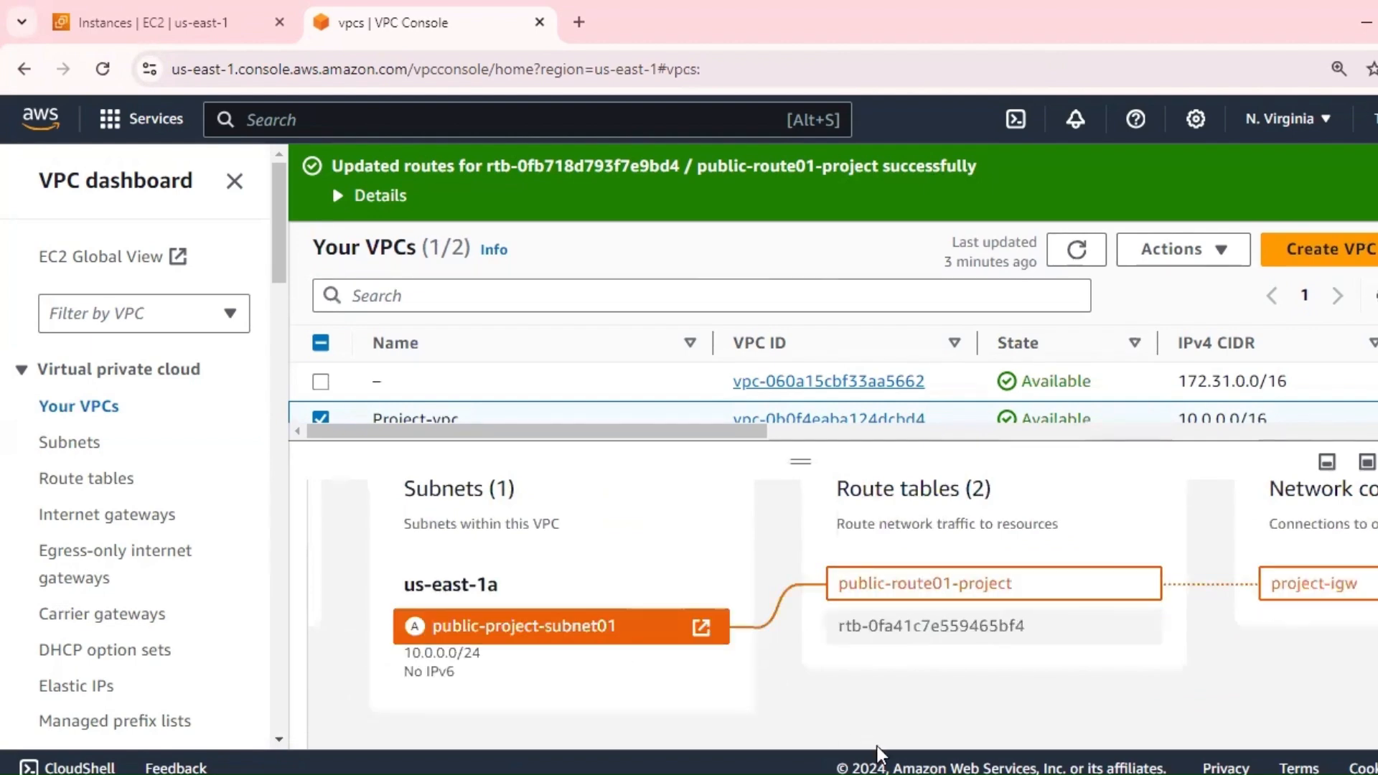
scroll(699, 676, "down", 1)
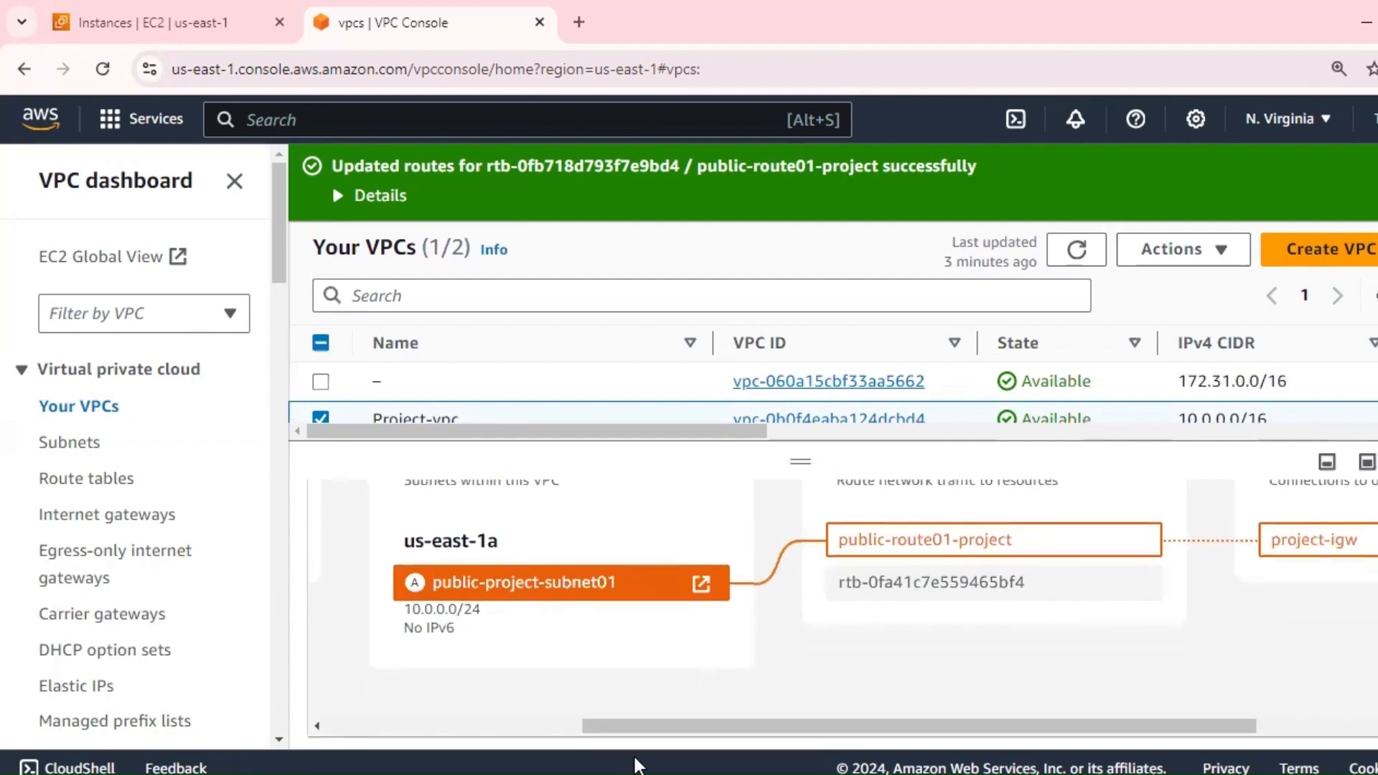
left_click_drag(665, 726, 330, 757)
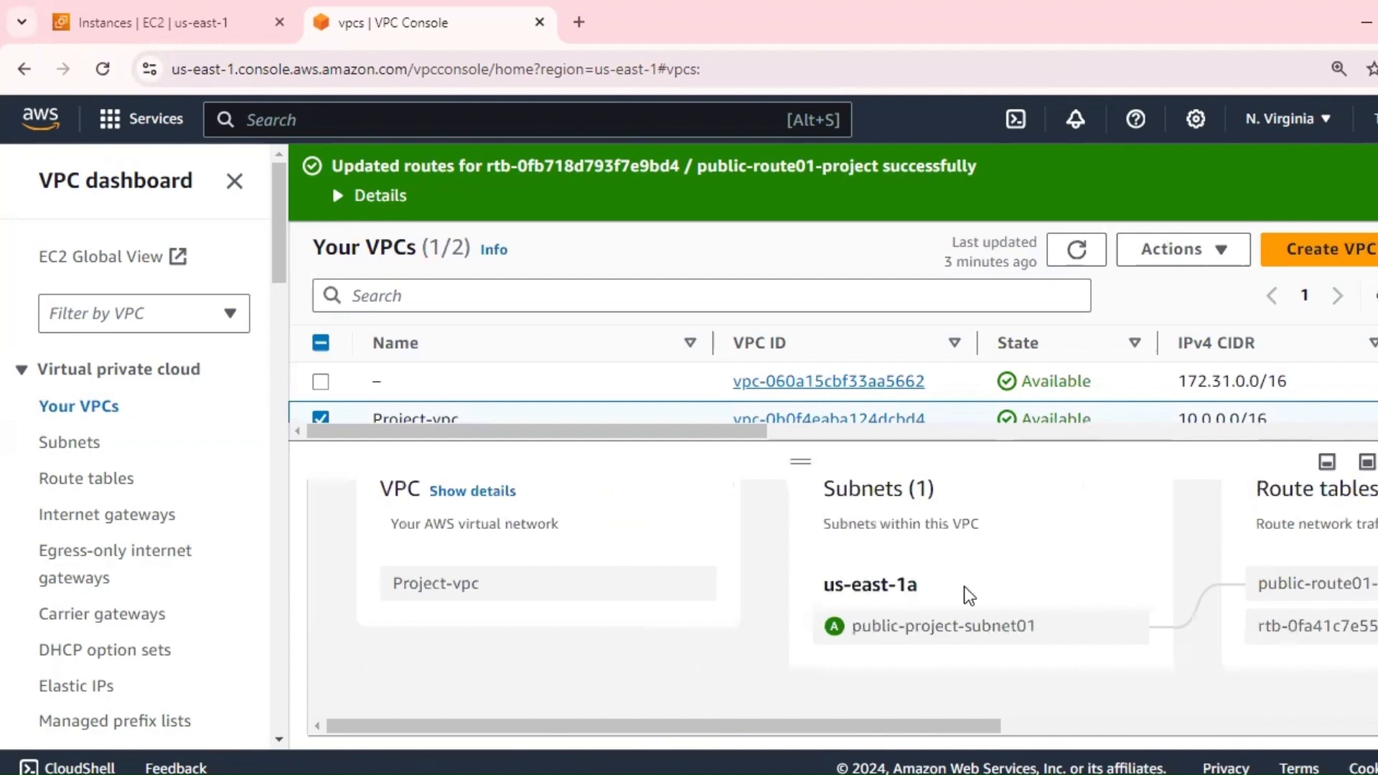
Step: Start creating a new subnet and choose Project-vpc as its VPC
left_click(75, 451)
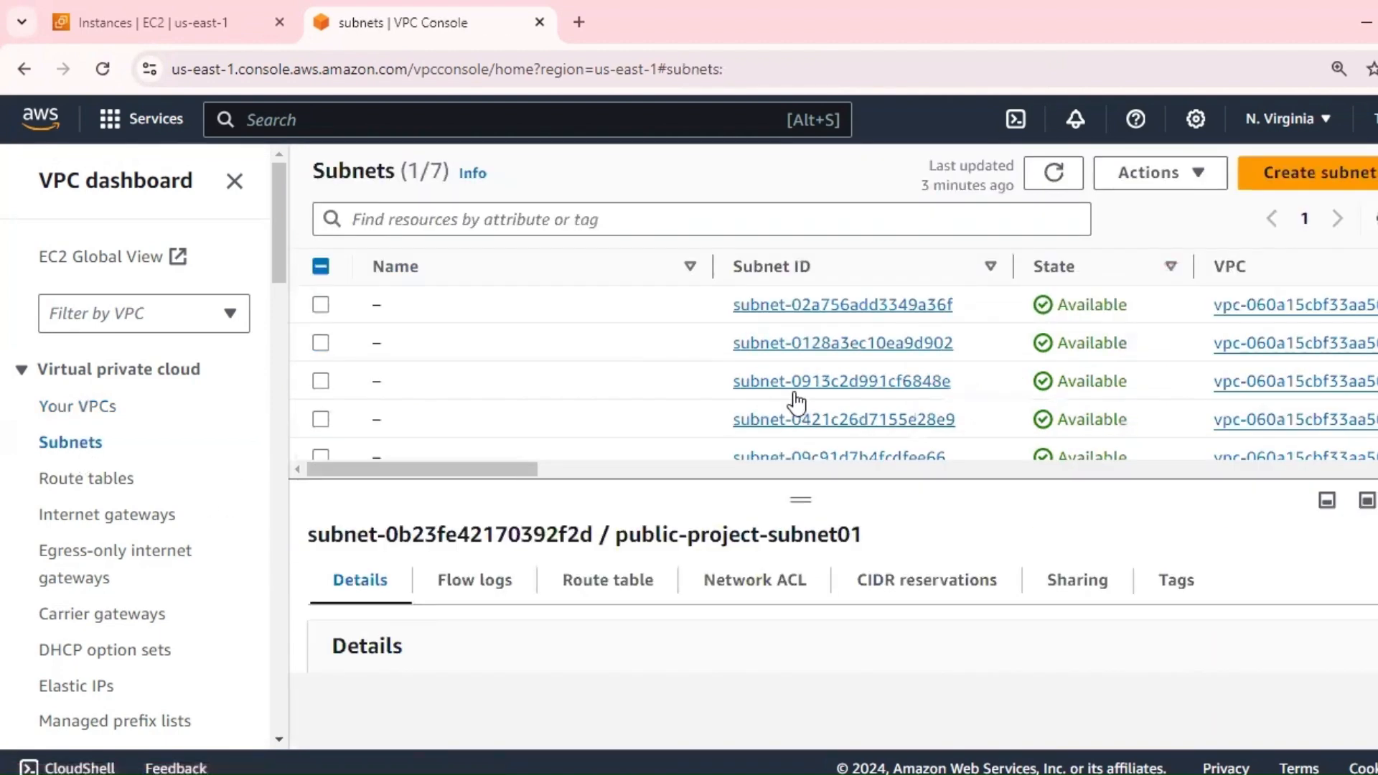
left_click(1323, 184)
left_click(267, 403)
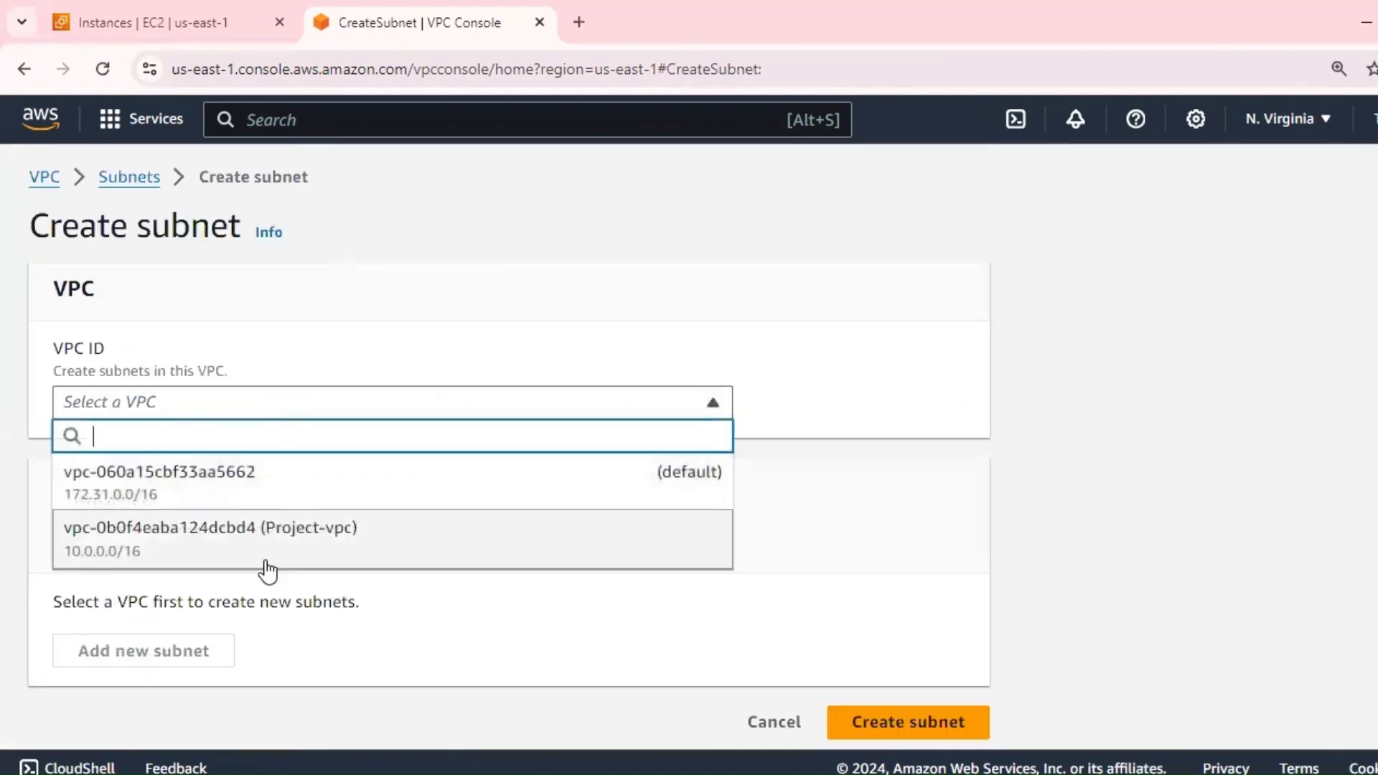
left_click(262, 537)
scroll(357, 471, "down", 3)
scroll(131, 606, "down", 4)
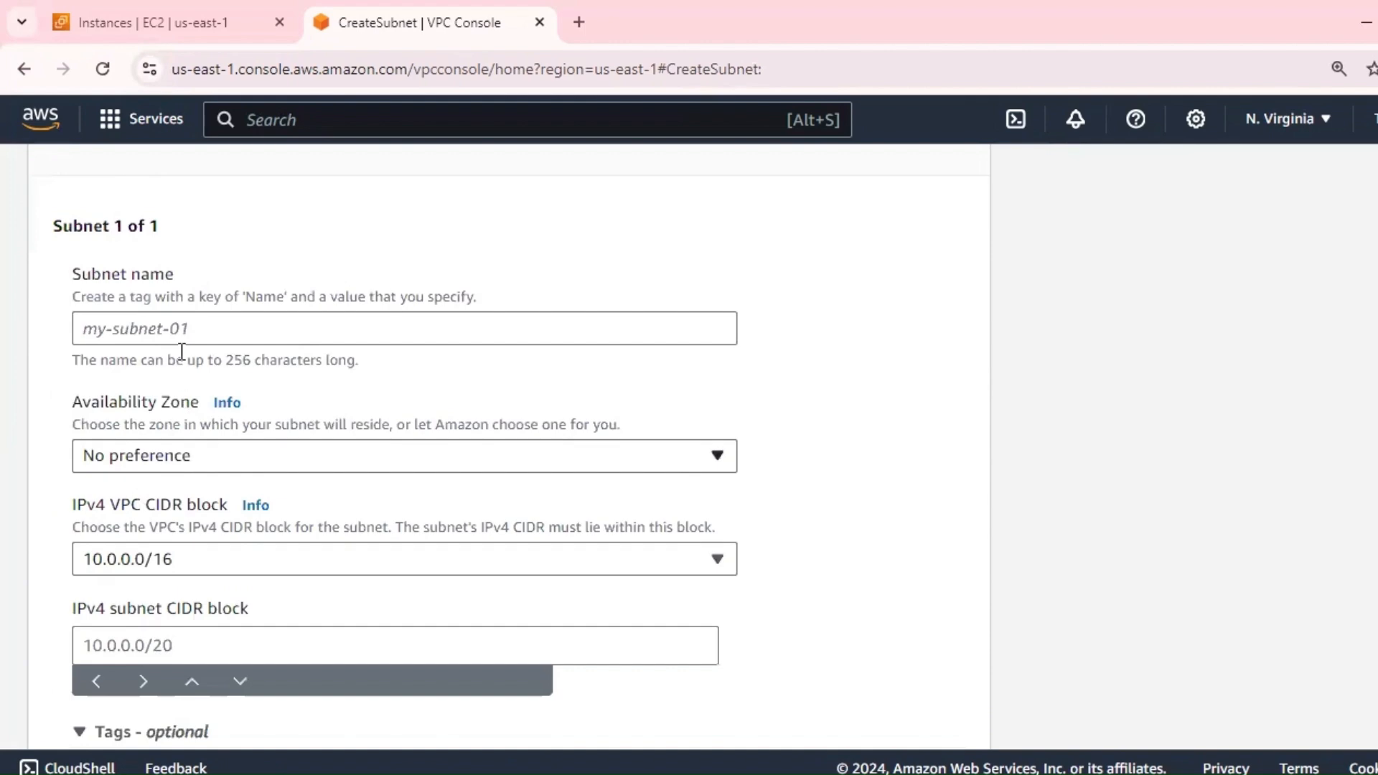
Step: Name the subnet private-subnet02-project and place it in the us-east-1a availability zone
left_click(188, 316)
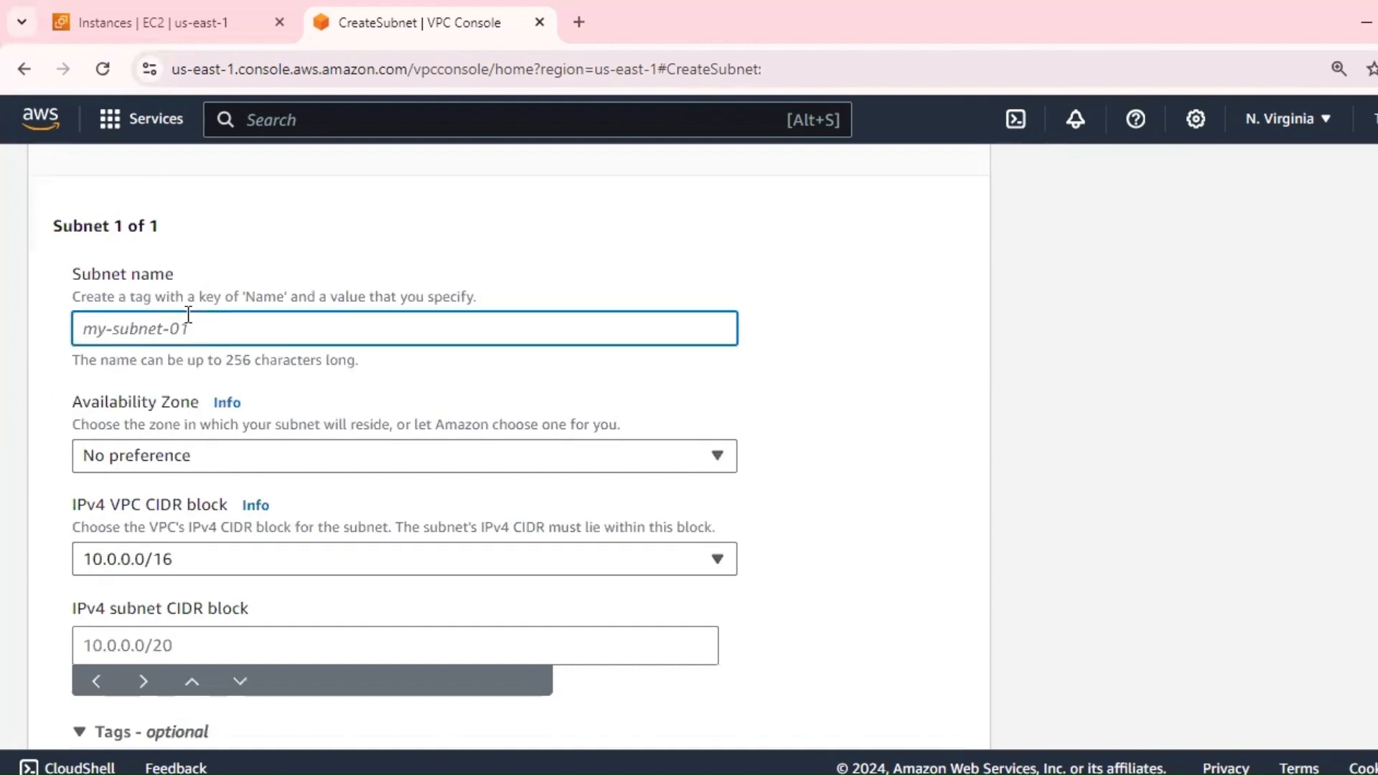
type("private-subnet02-project")
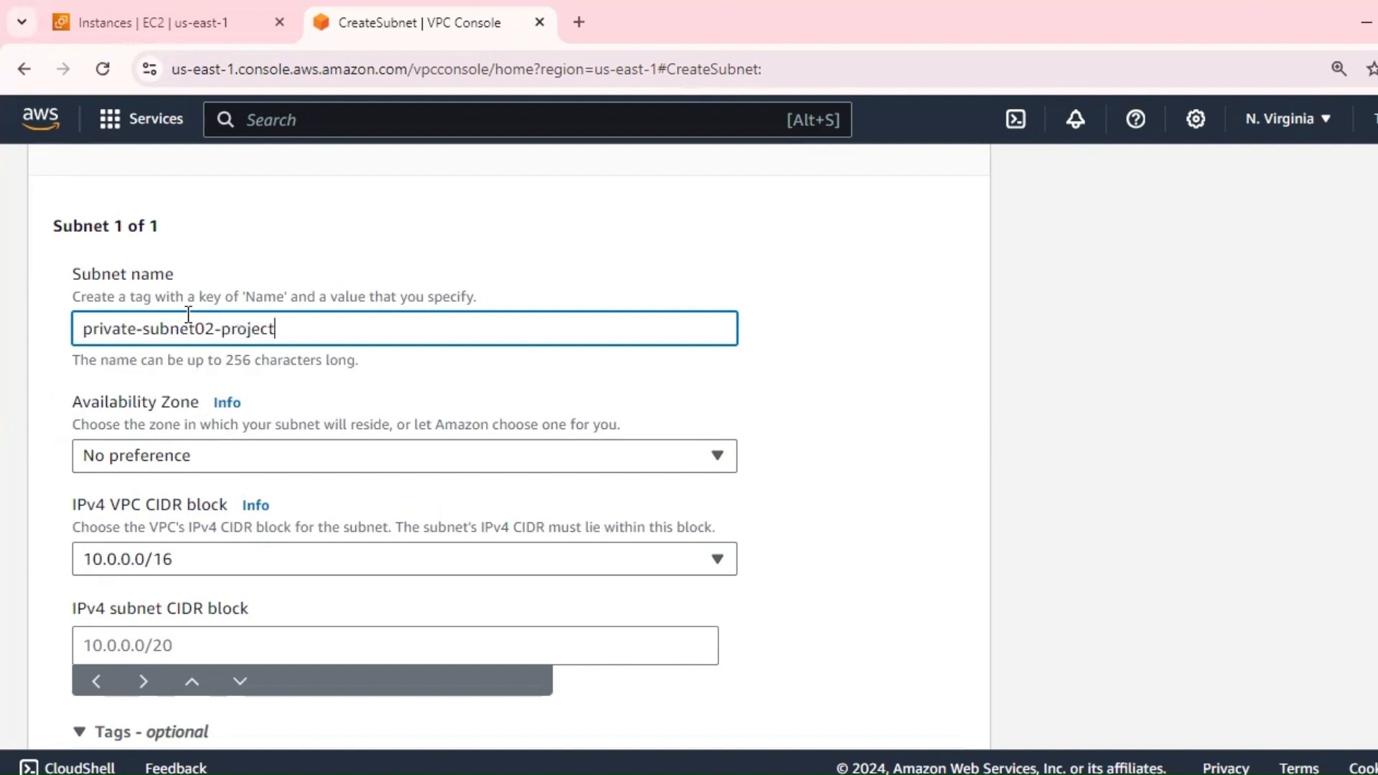
left_click(259, 459)
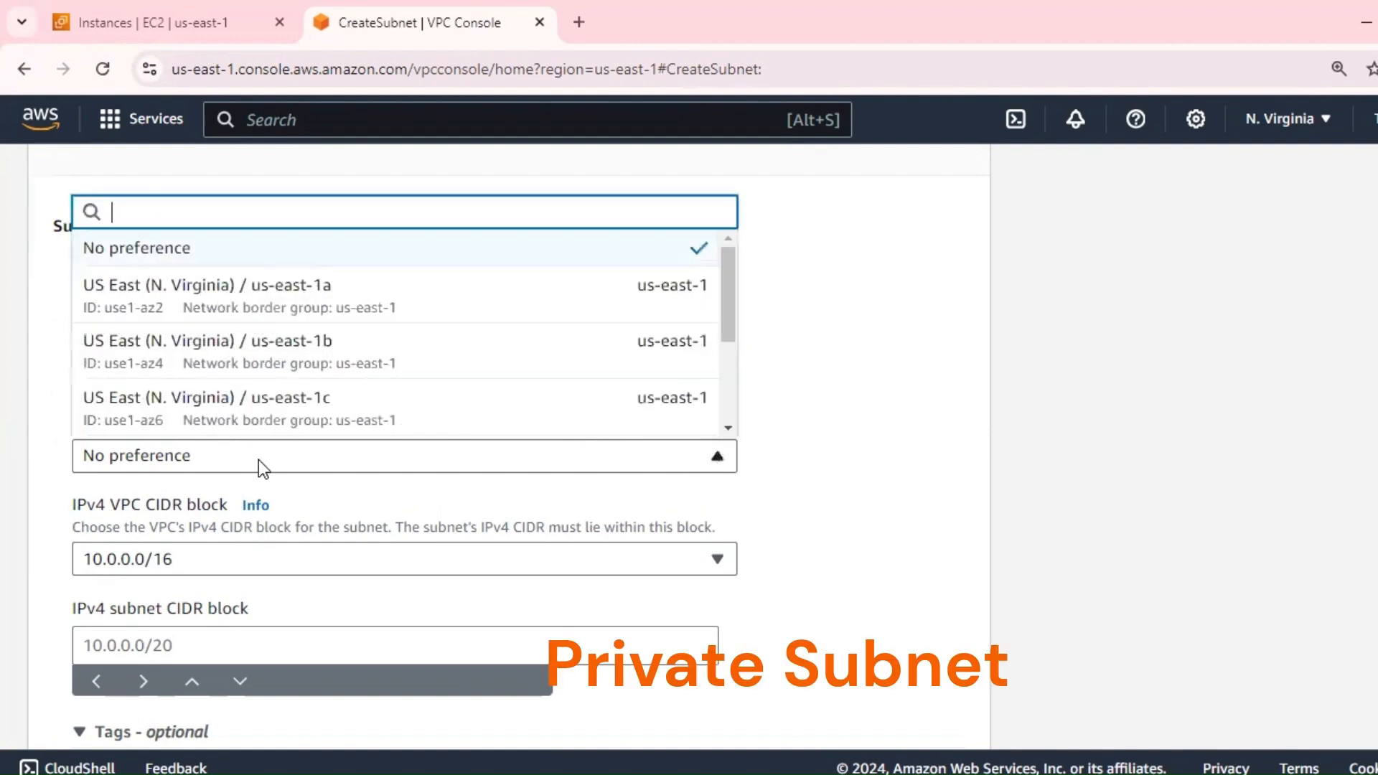
left_click(346, 309)
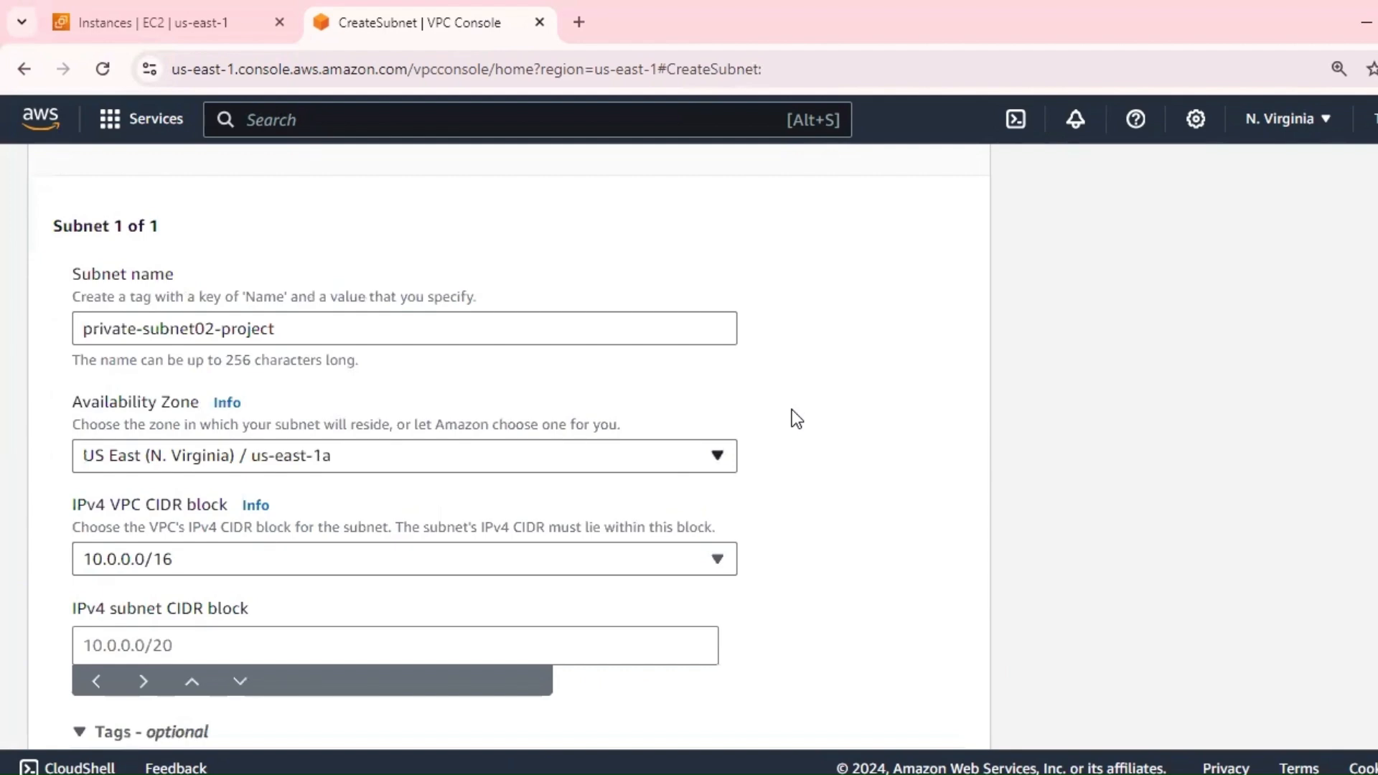
scroll(791, 409, "down", 3)
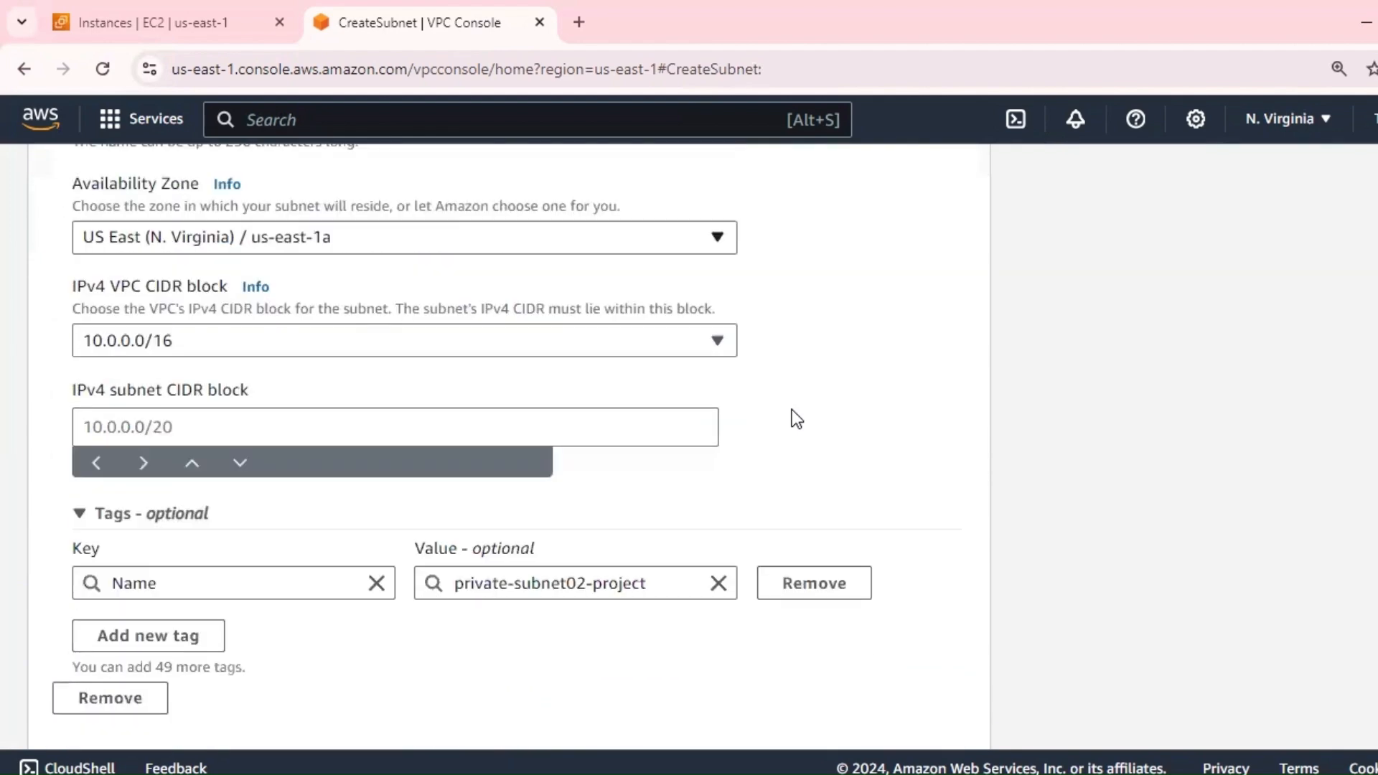
Step: Set the IPv4 subnet CIDR block to 10.0.1.0/24 and create the subnet
left_click(419, 331)
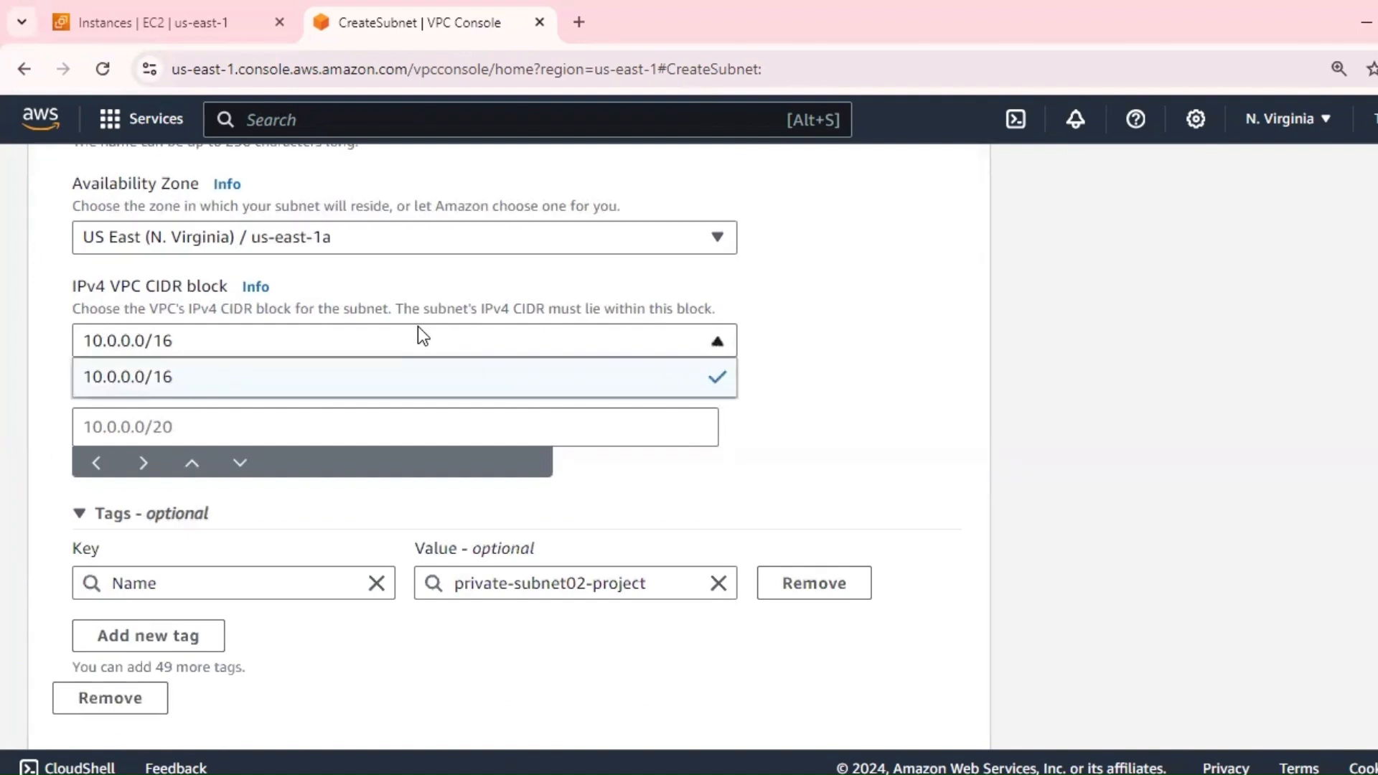
left_click(786, 333)
left_click(138, 418)
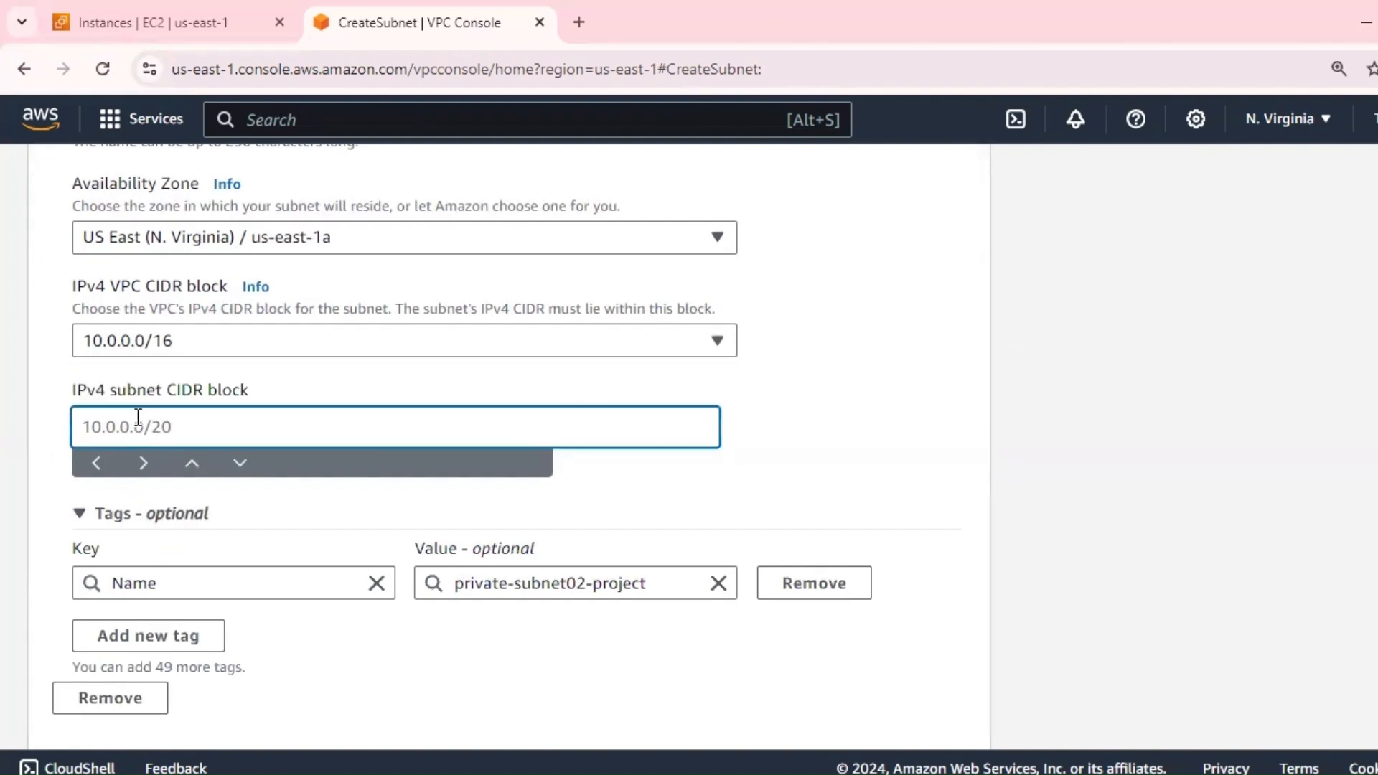
type("10.0.1.0/24")
left_click(783, 426)
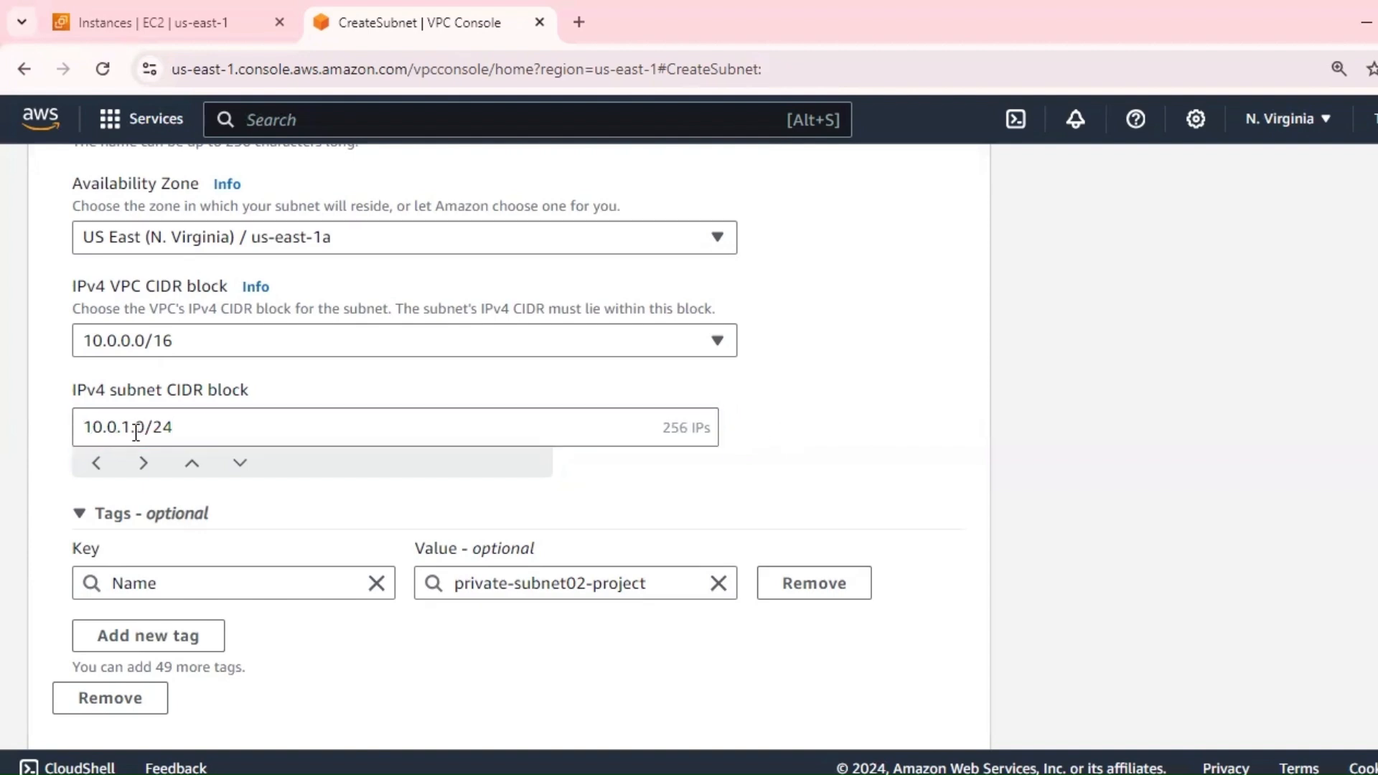
double_click(137, 429)
left_click(809, 416)
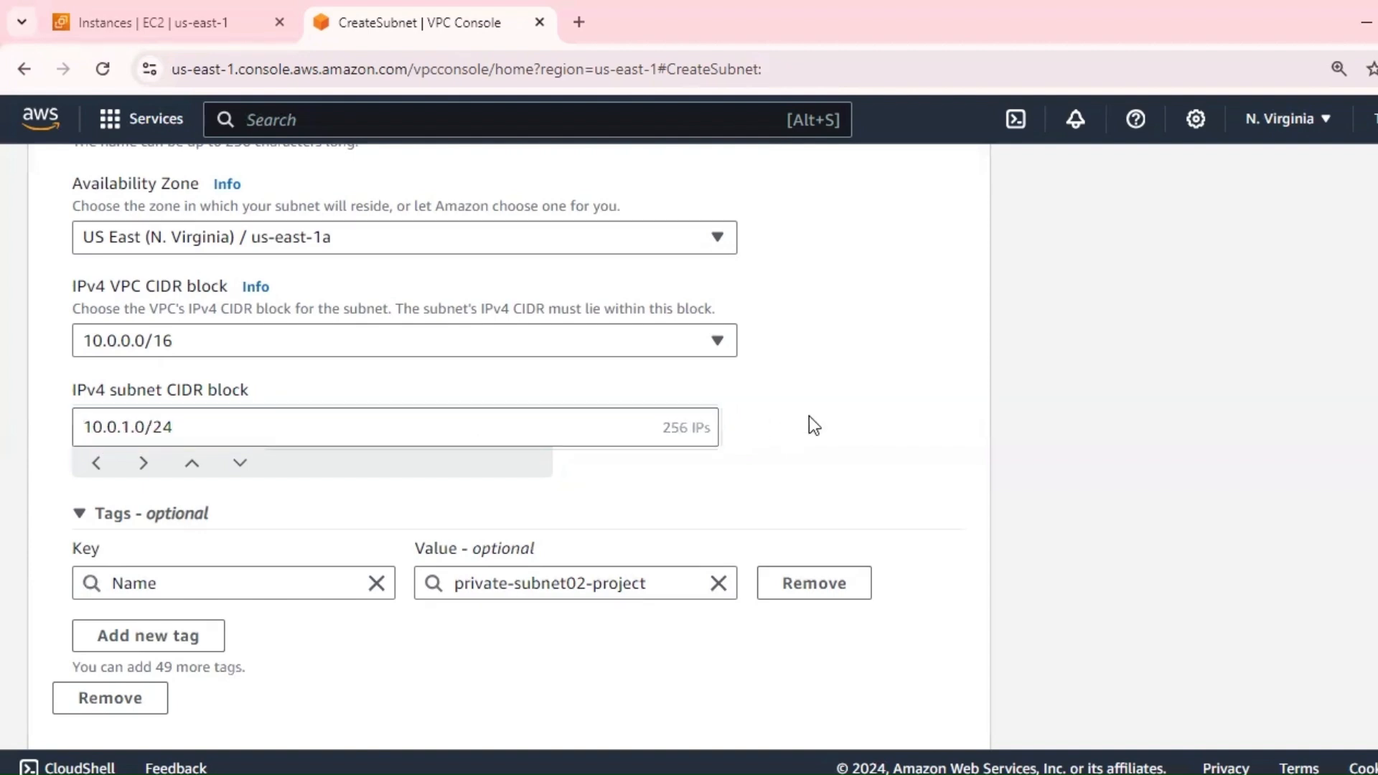
scroll(808, 415, "down", 2)
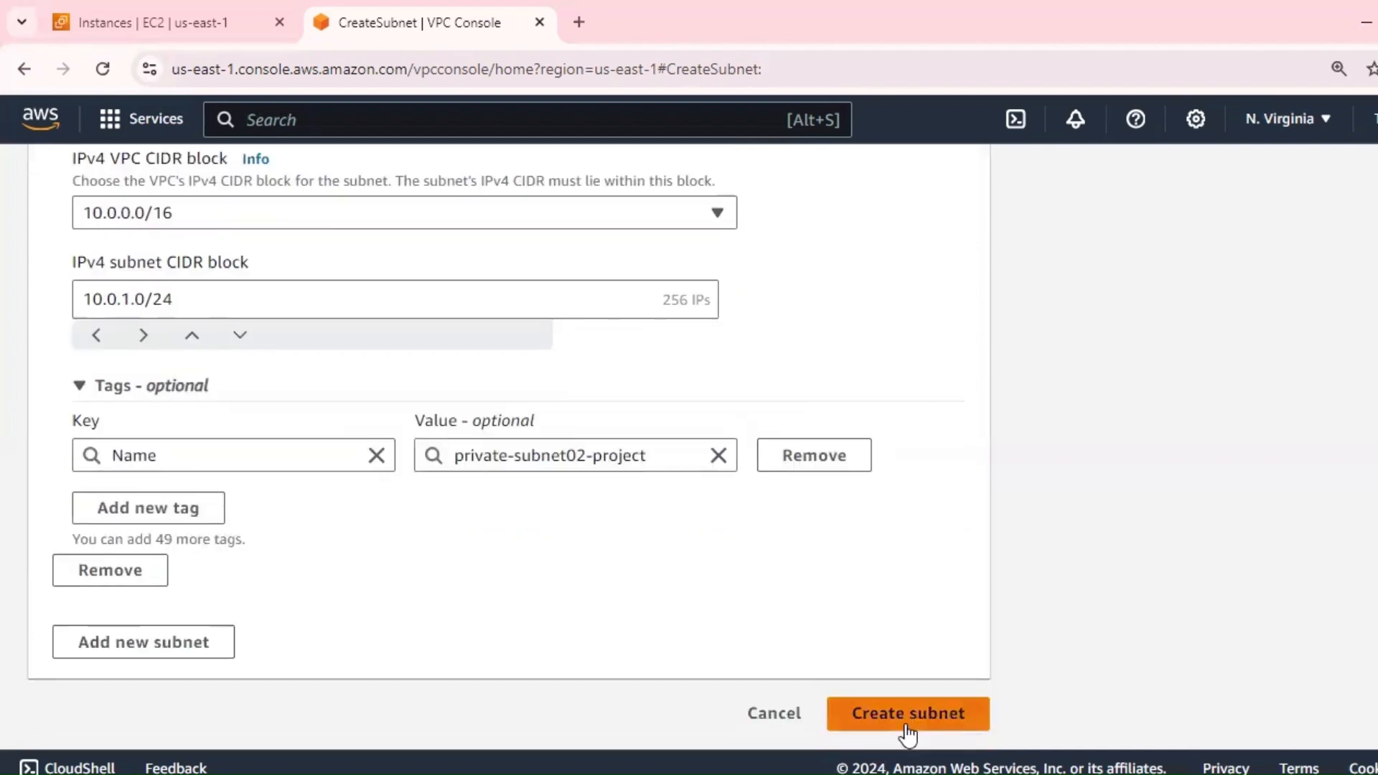
left_click(906, 727)
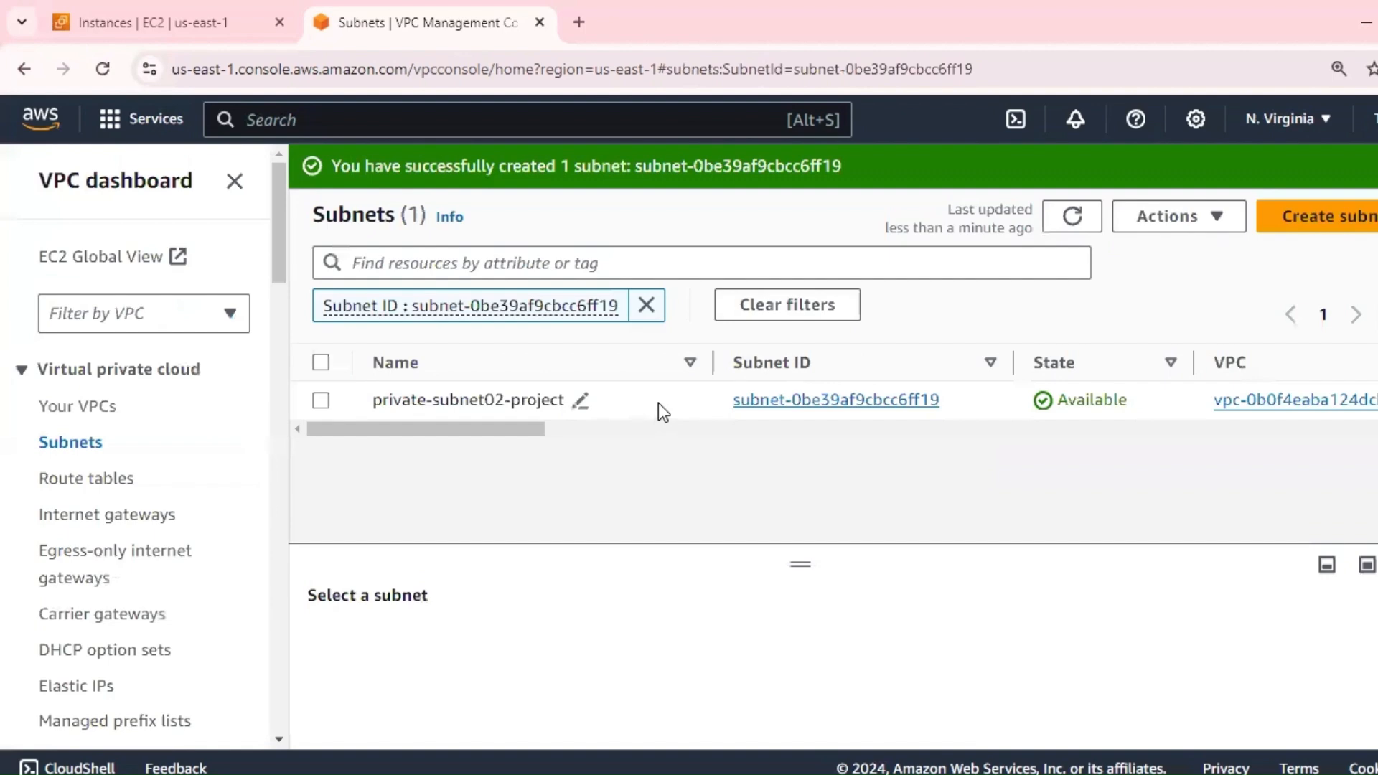
Step: Open the VPC list in a new browser tab and examine how Project-vpc's resource map connects private-subnet02-project to its route table
left_click(658, 403)
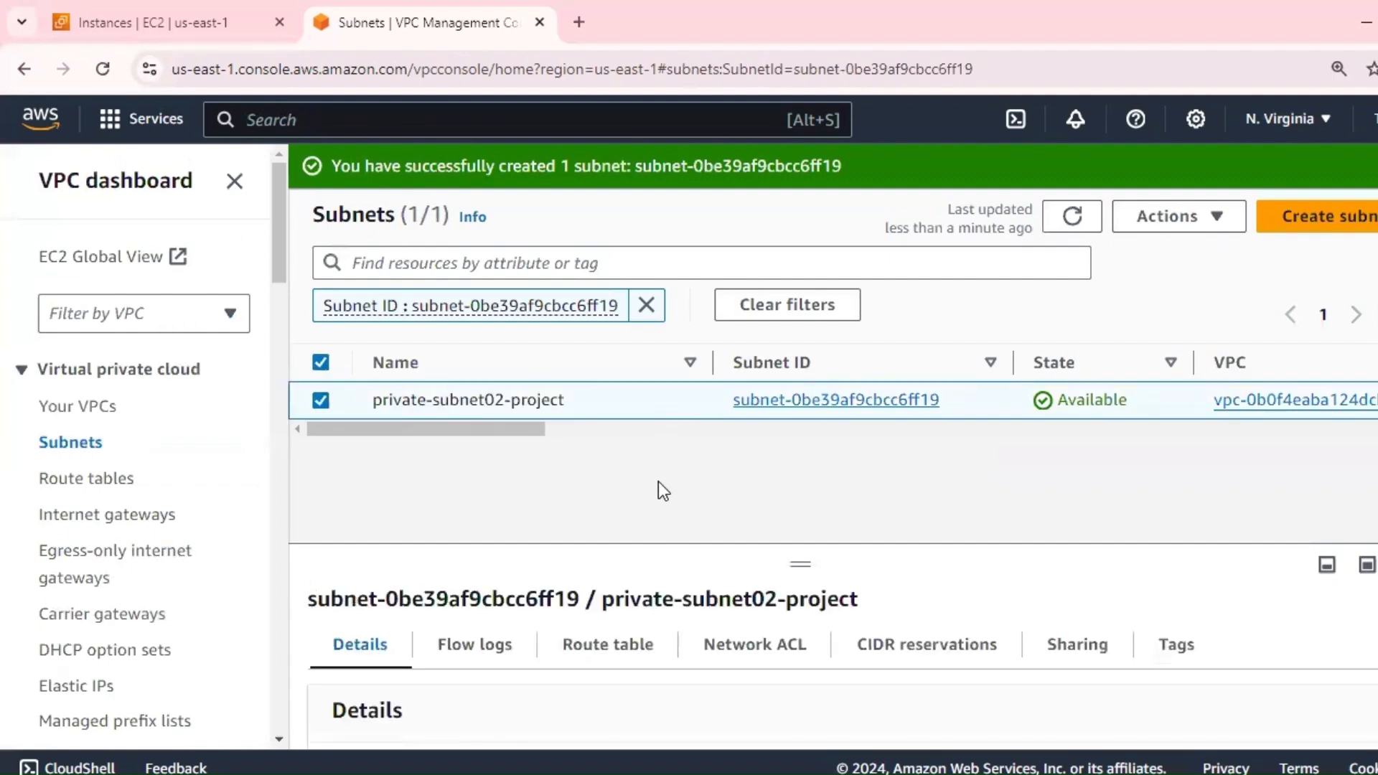
right_click(93, 424)
left_click(201, 437)
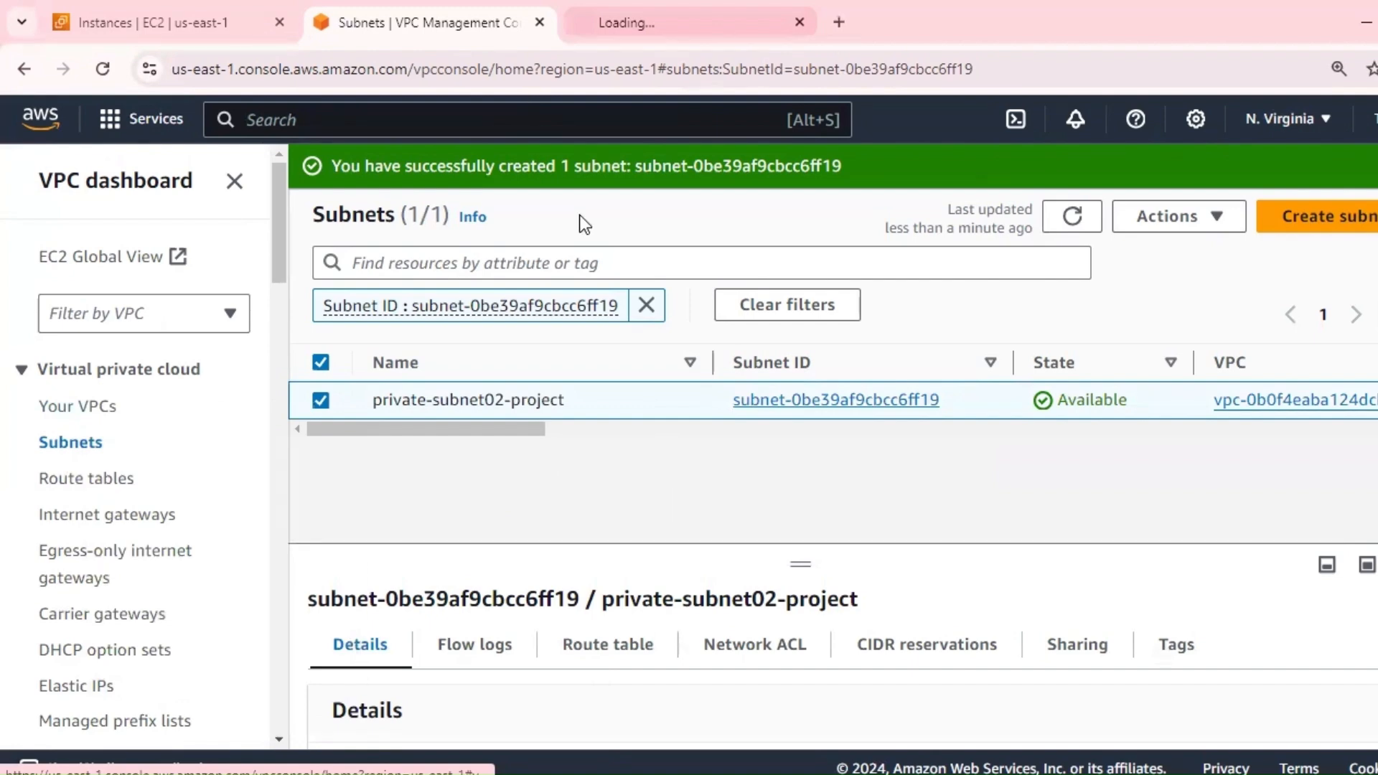
left_click(689, 22)
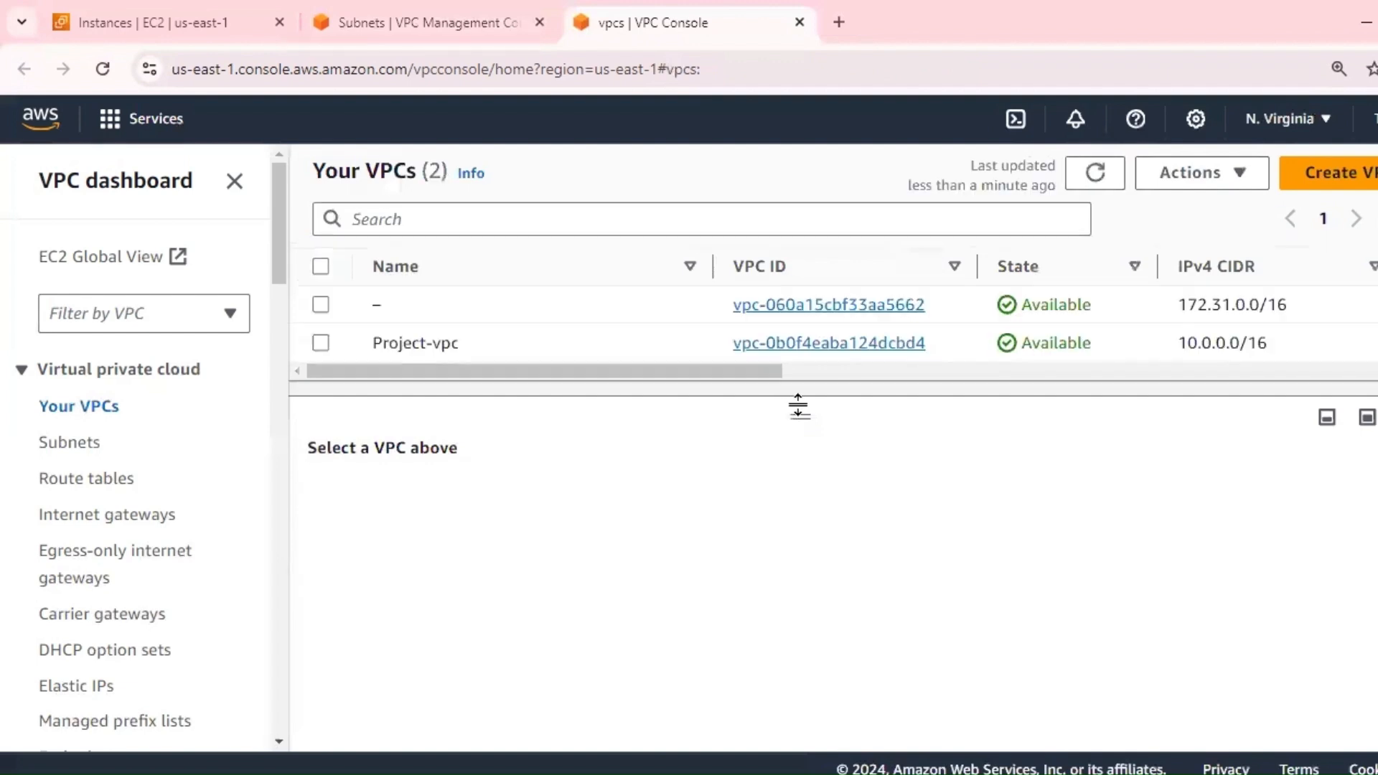
left_click(682, 345)
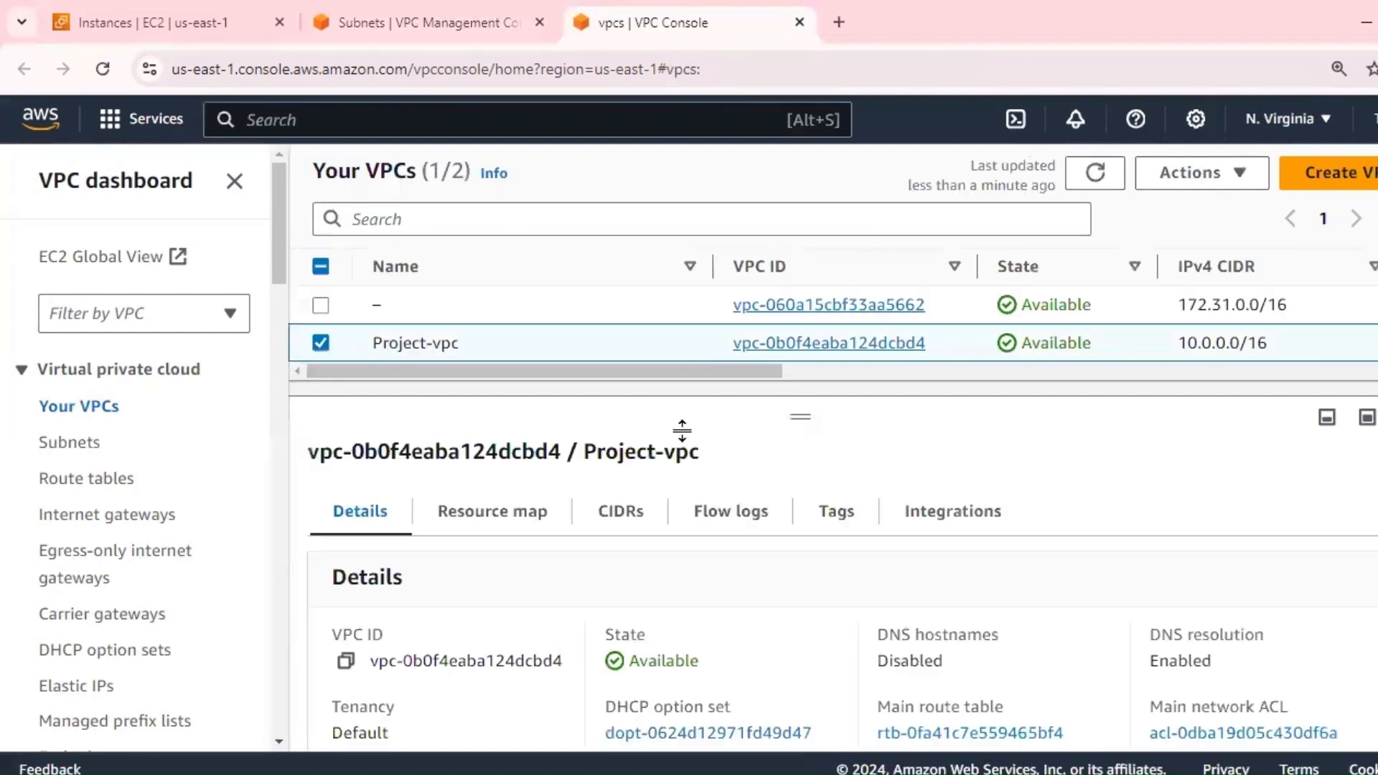
left_click(531, 511)
scroll(825, 502, "down", 4)
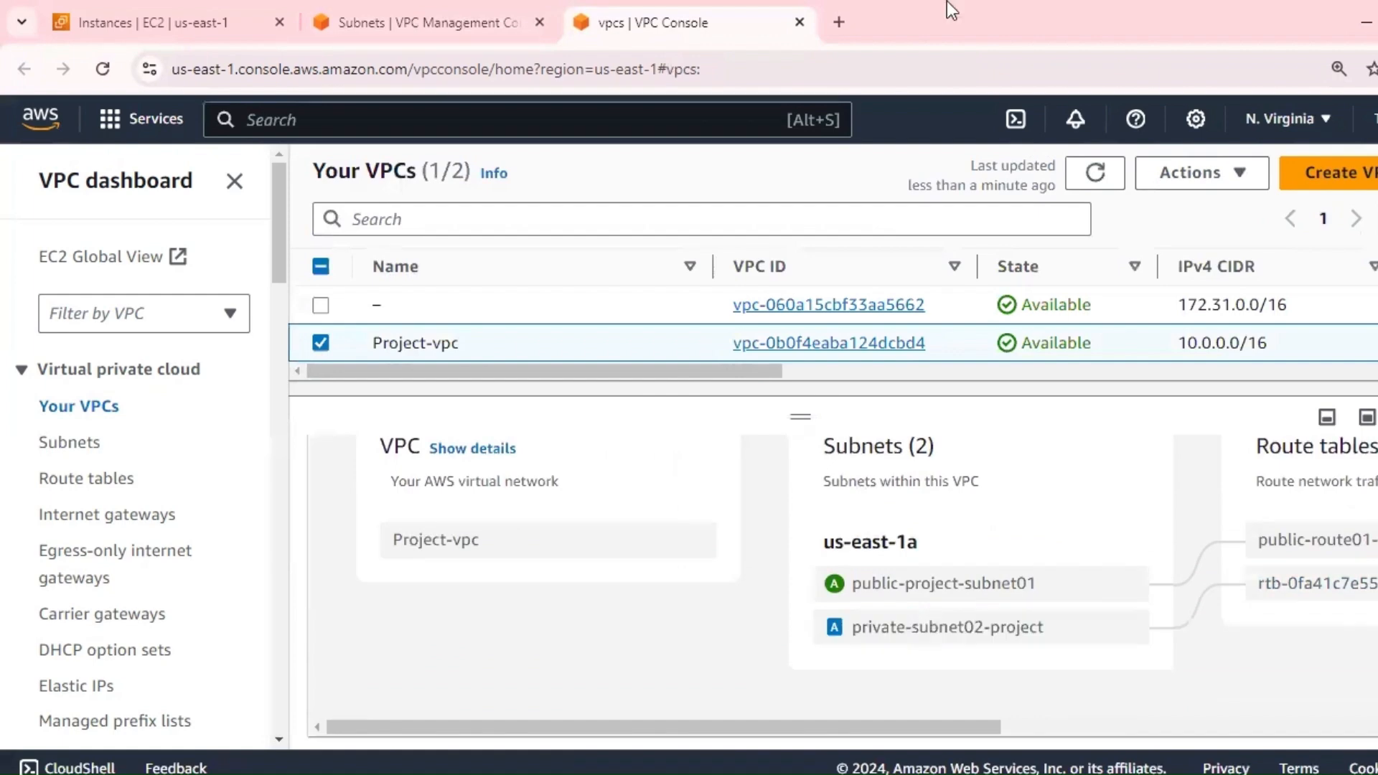
left_click_drag(756, 726, 921, 727)
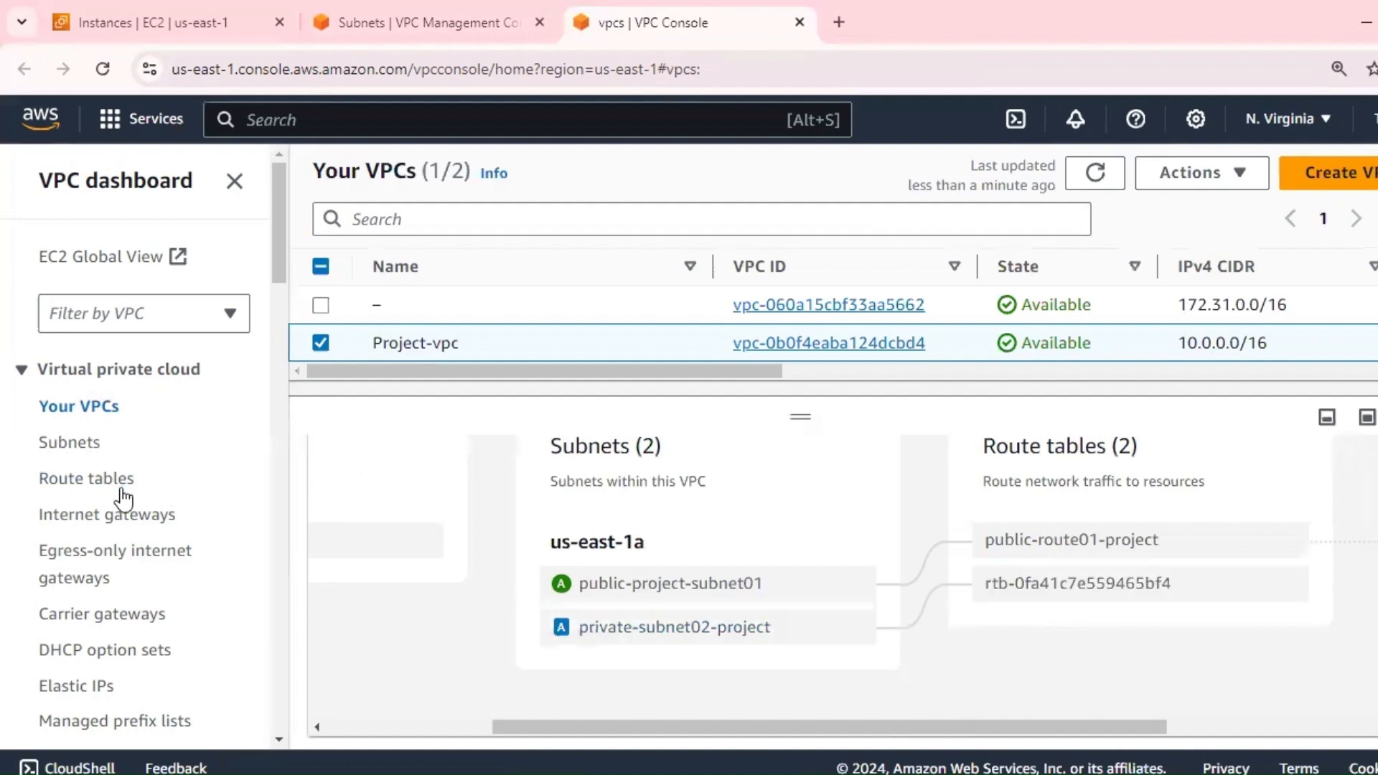
Step: Start creating a new route table and name it private-route02-project
left_click(93, 475)
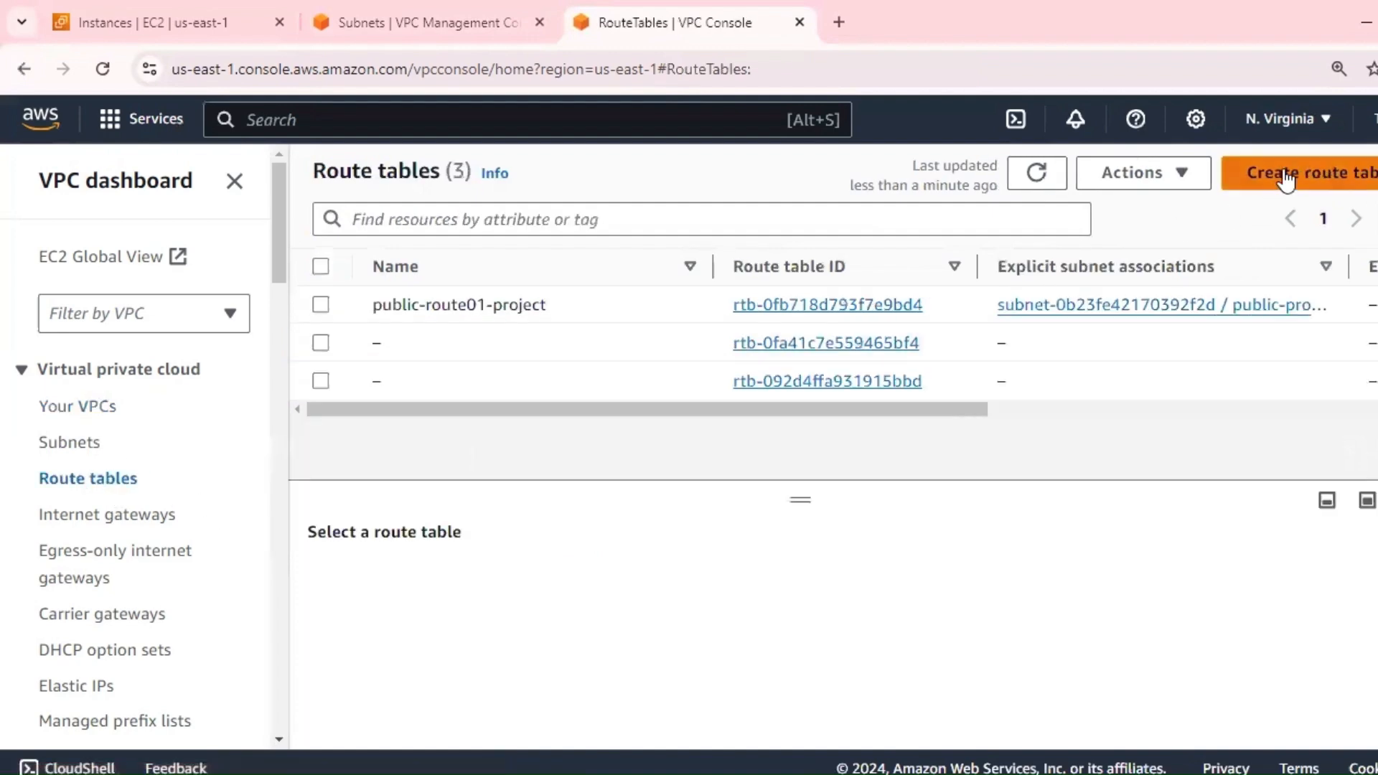
left_click(1285, 178)
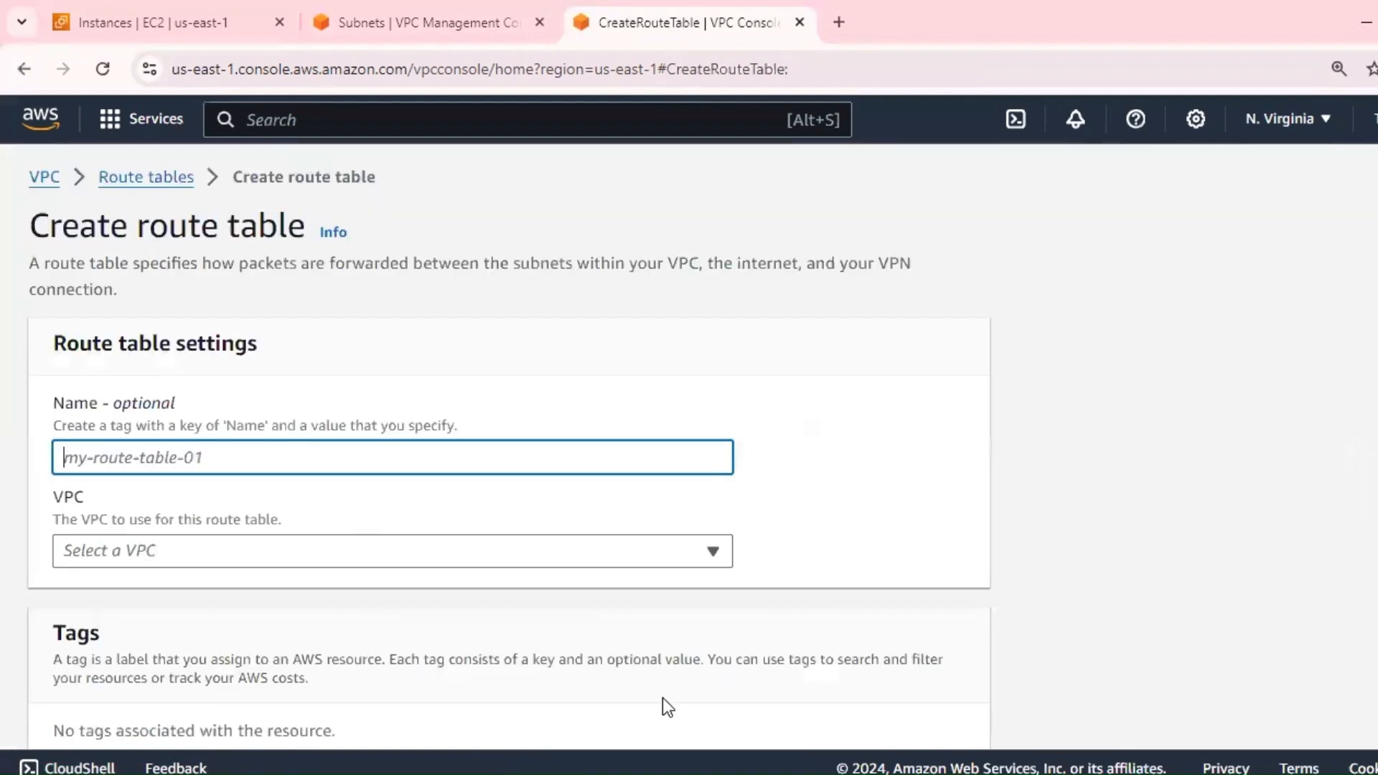
scroll(270, 440, "down", 3)
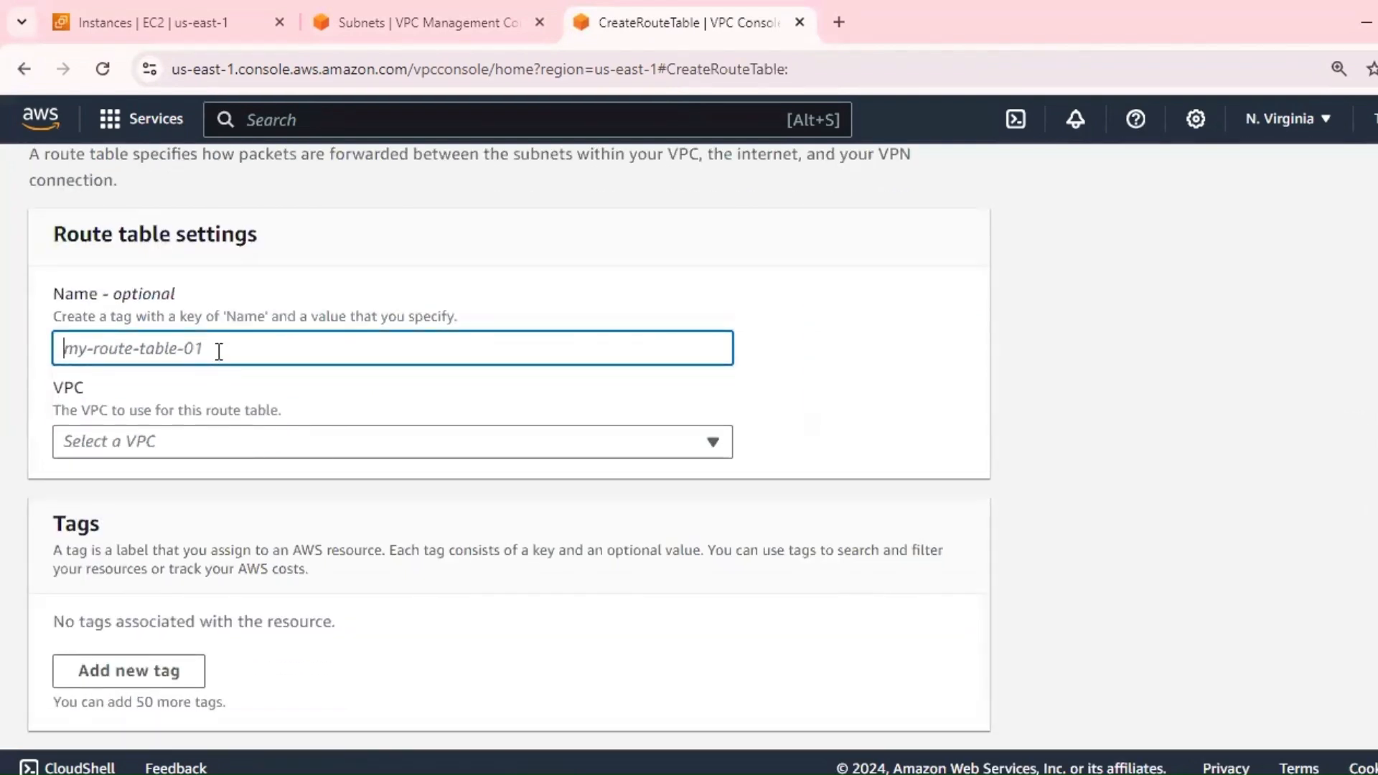
type("private-r")
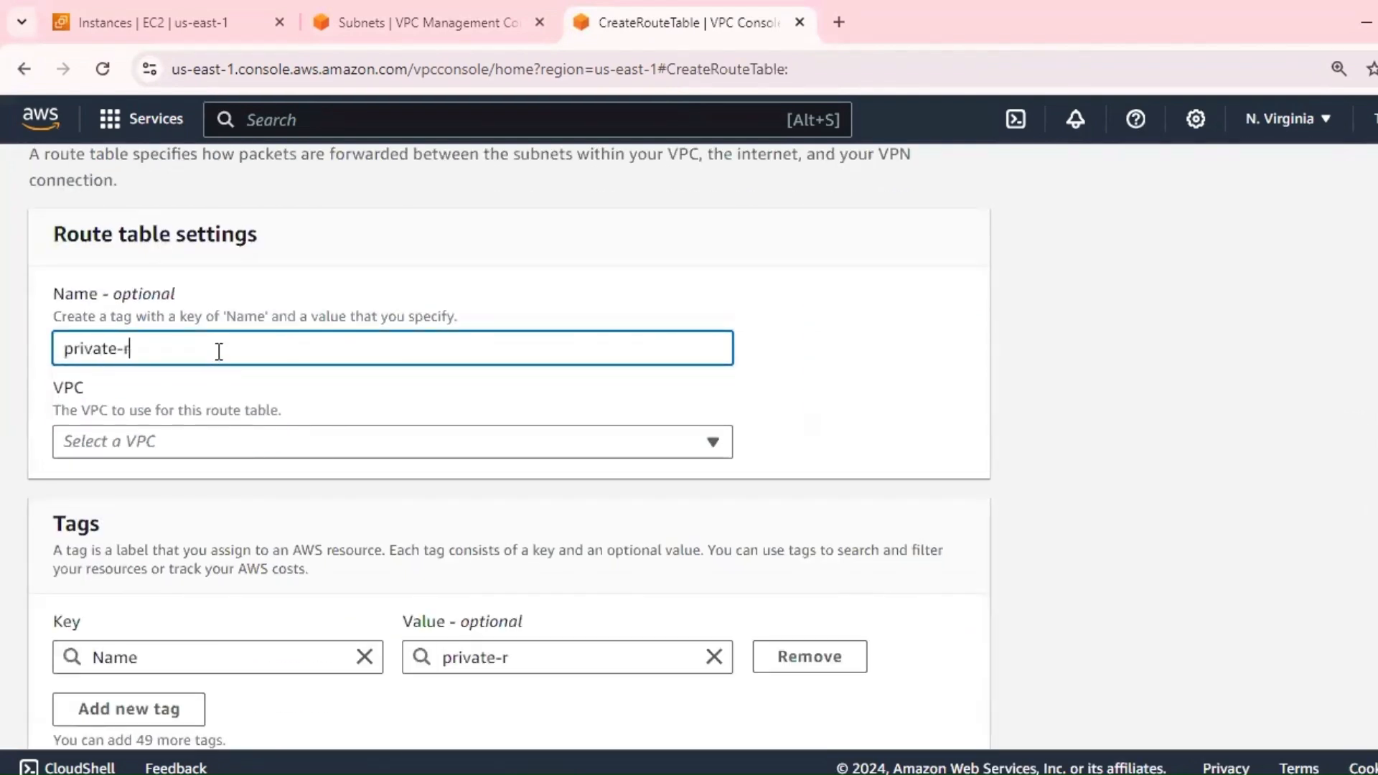
type("oute02-pr")
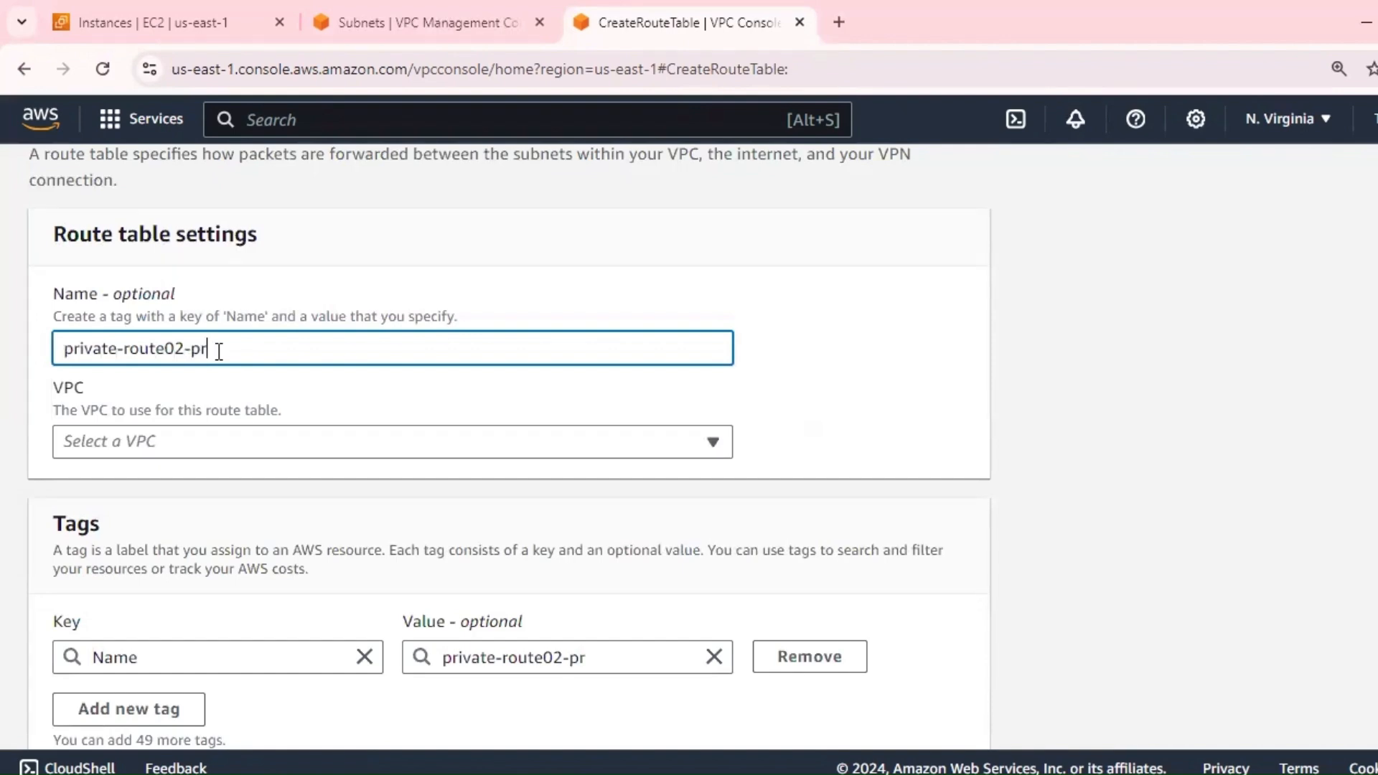
type("oject")
Step: Choose Project-vpc as the VPC for the private route table and create the table
left_click(296, 441)
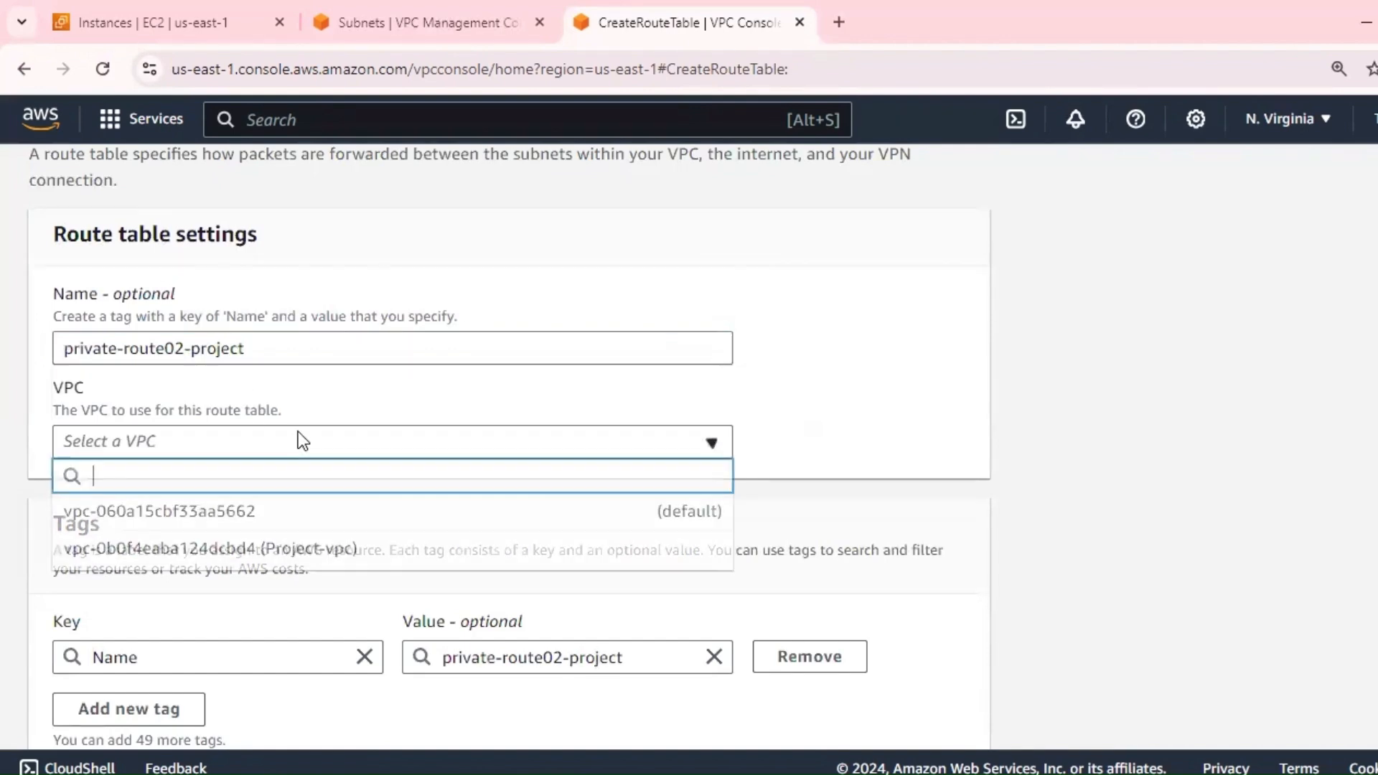
left_click(298, 538)
scroll(462, 518, "down", 1)
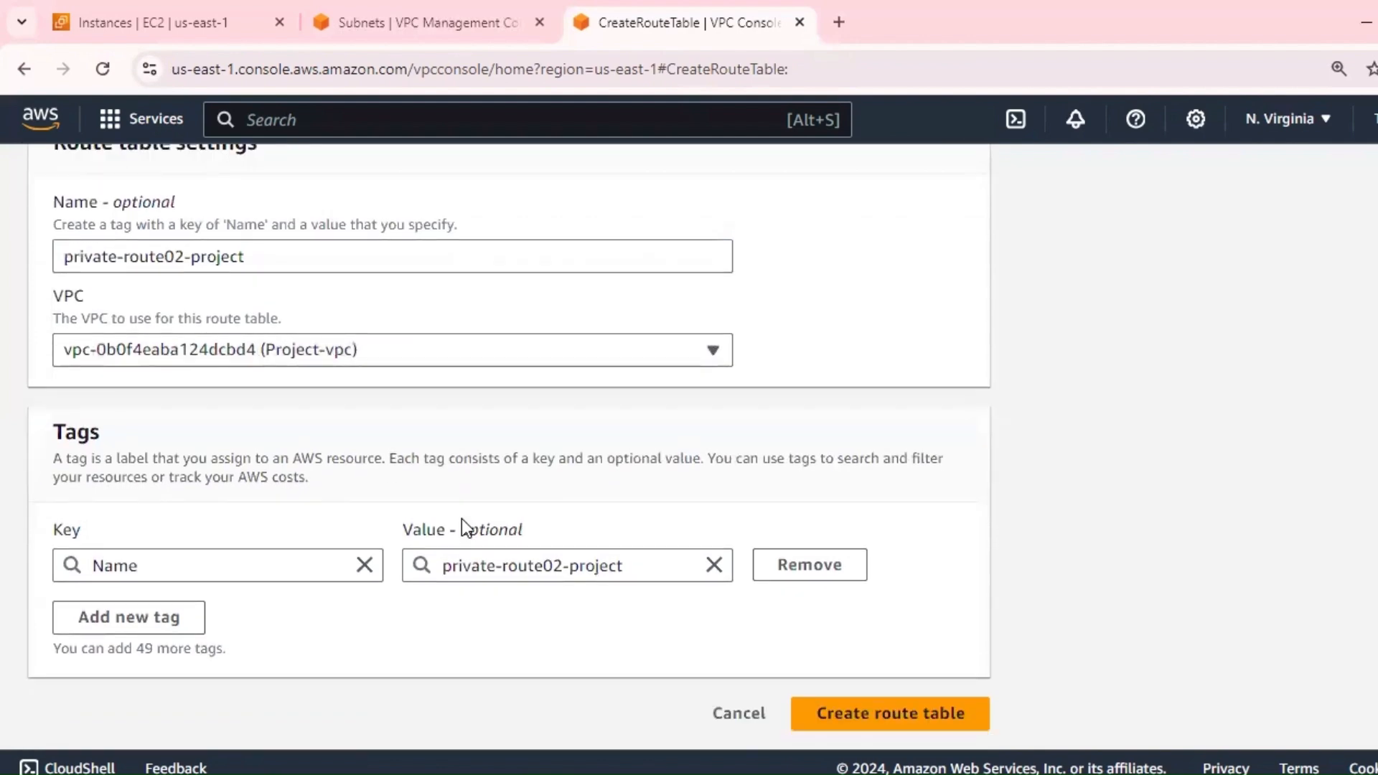
left_click(846, 729)
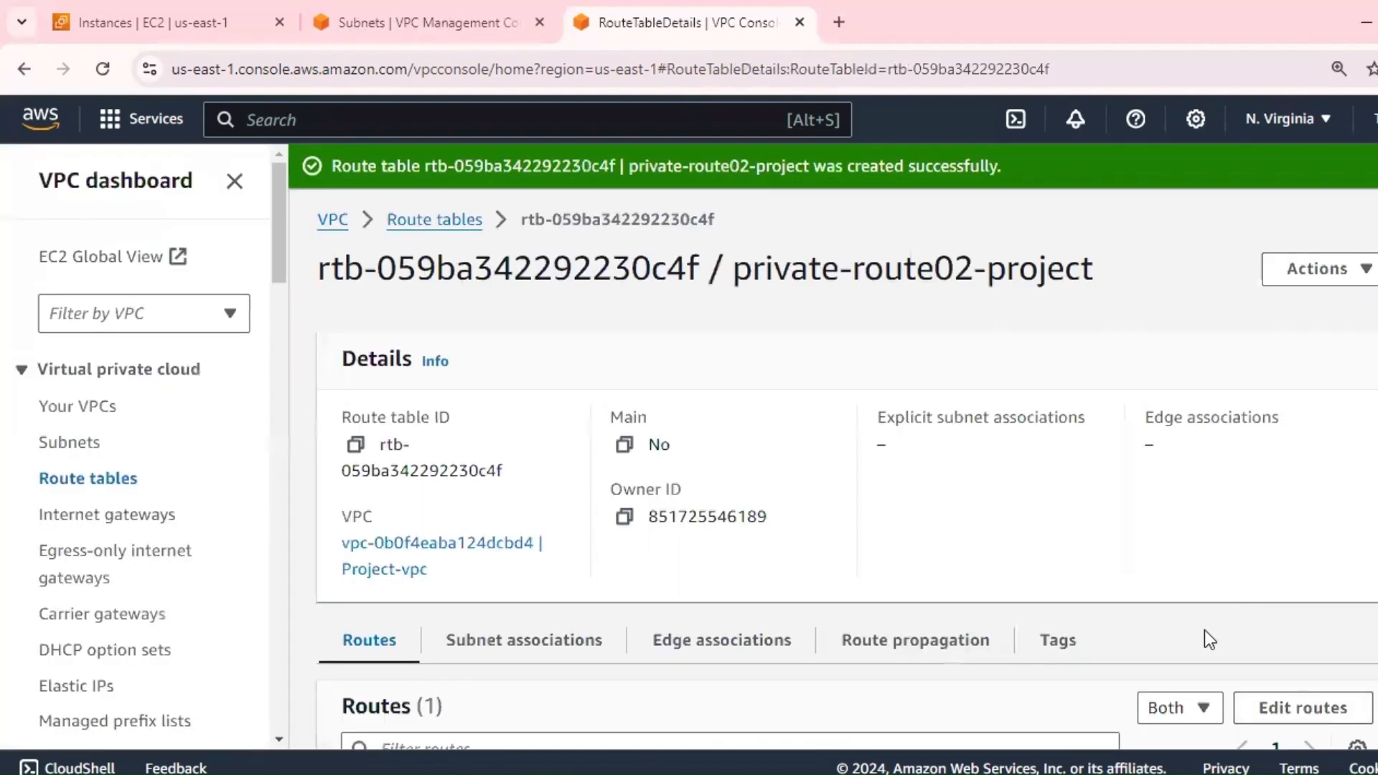
Step: Associate private-subnet02-project with the private-route02-project route table, and open the table's routes for editing
scroll(426, 493, "down", 2)
left_click(539, 511)
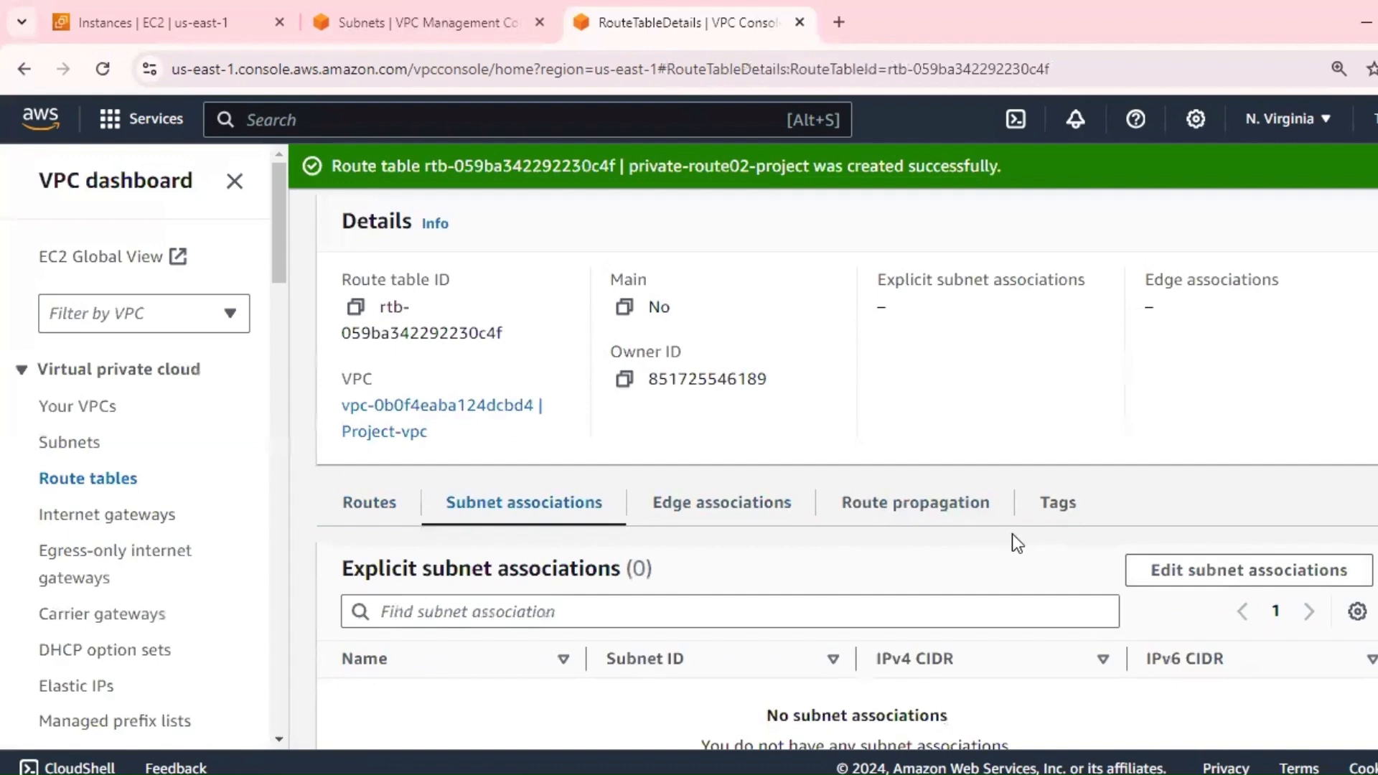
scroll(1149, 431, "down", 3)
left_click(1251, 351)
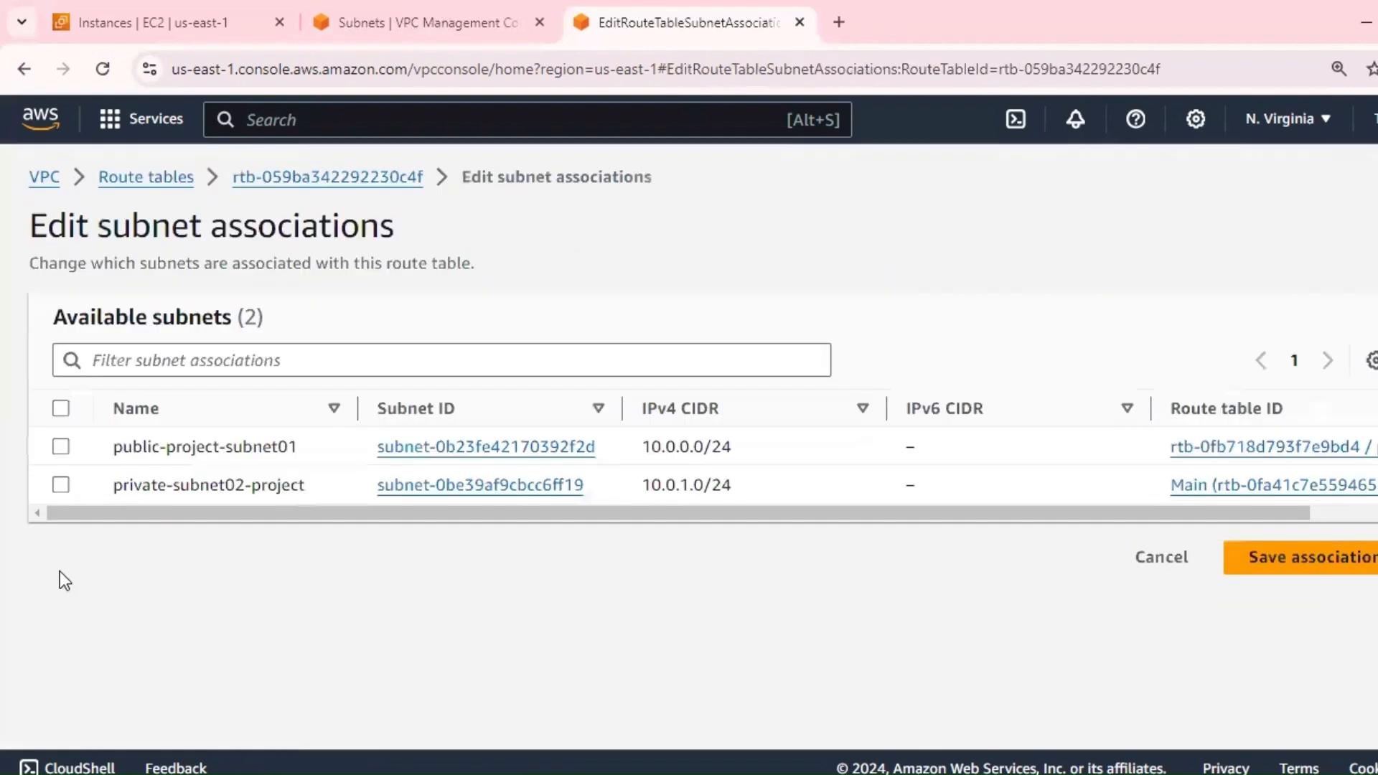
left_click(60, 485)
left_click(1299, 712)
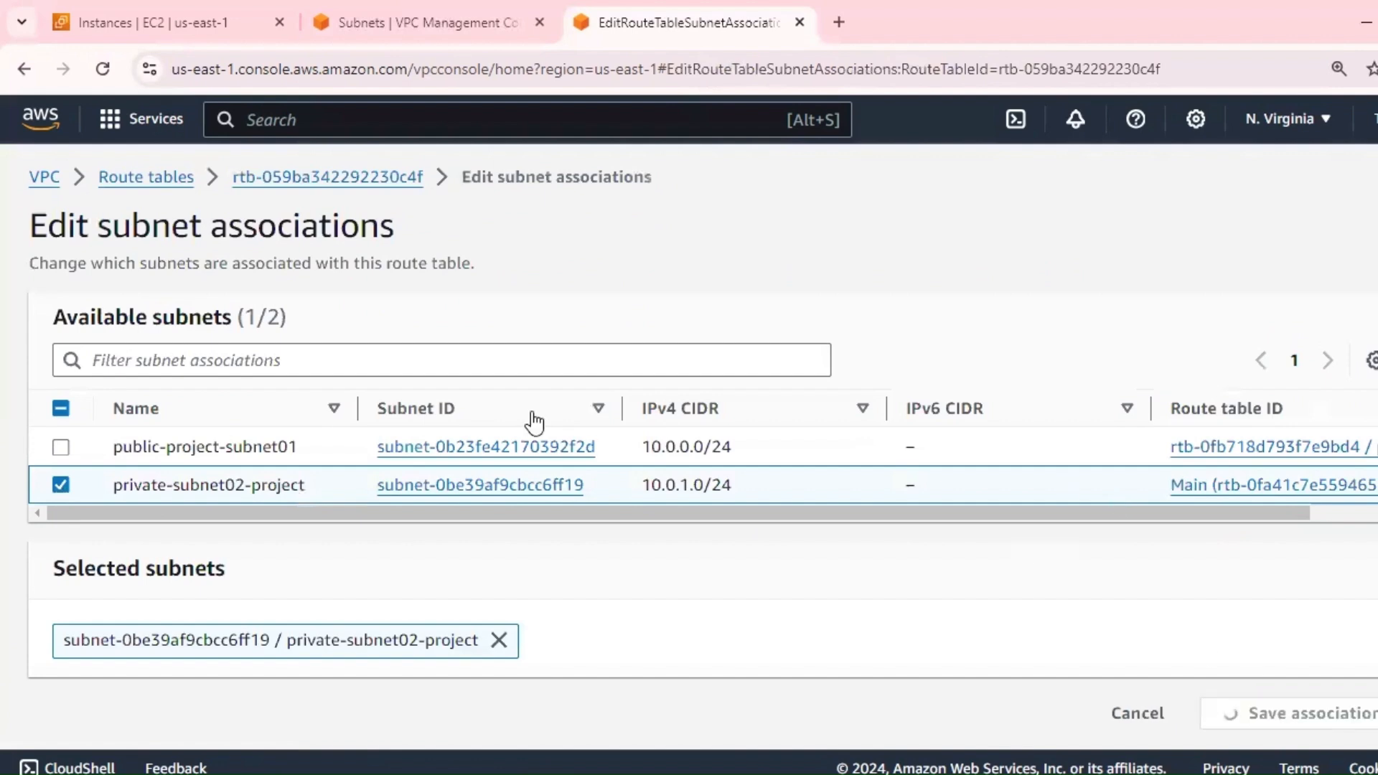
scroll(647, 458, "down", 2)
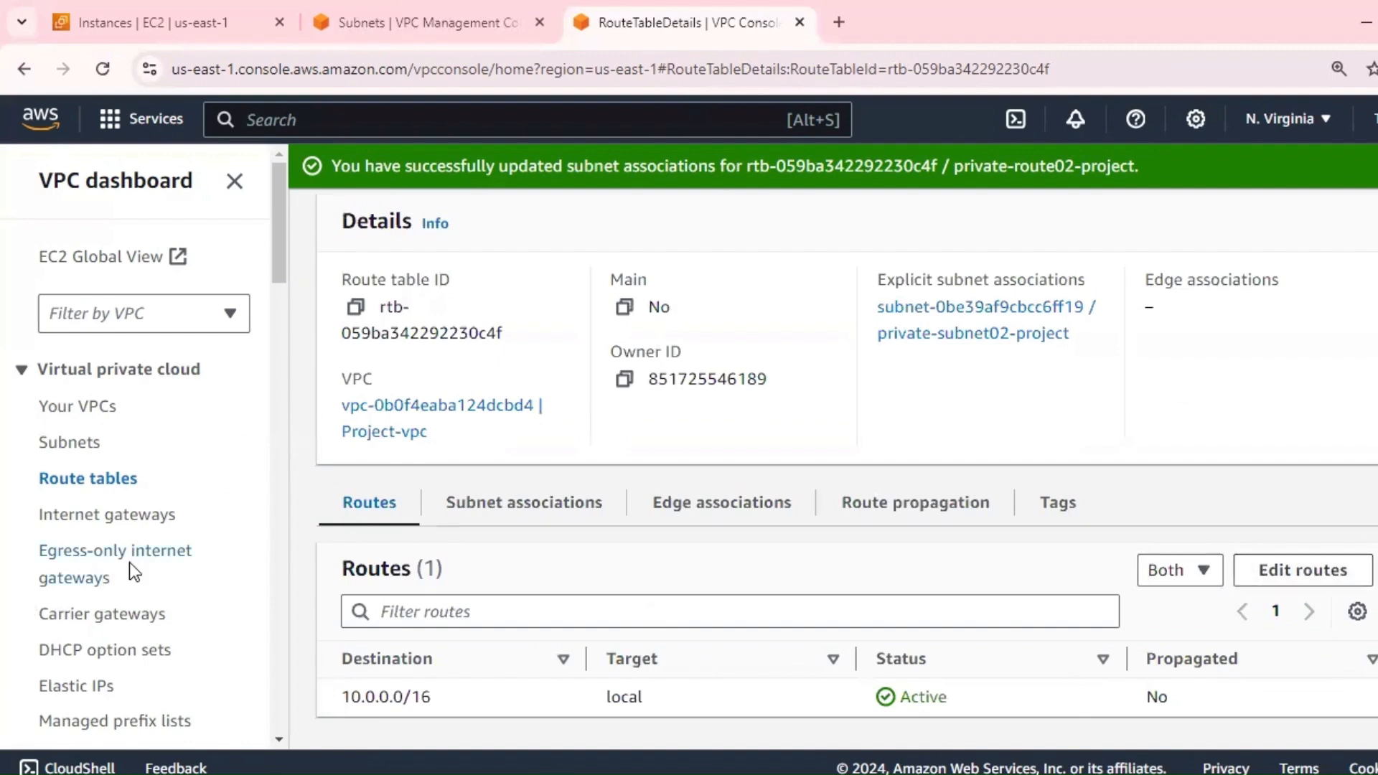
left_click(1305, 575)
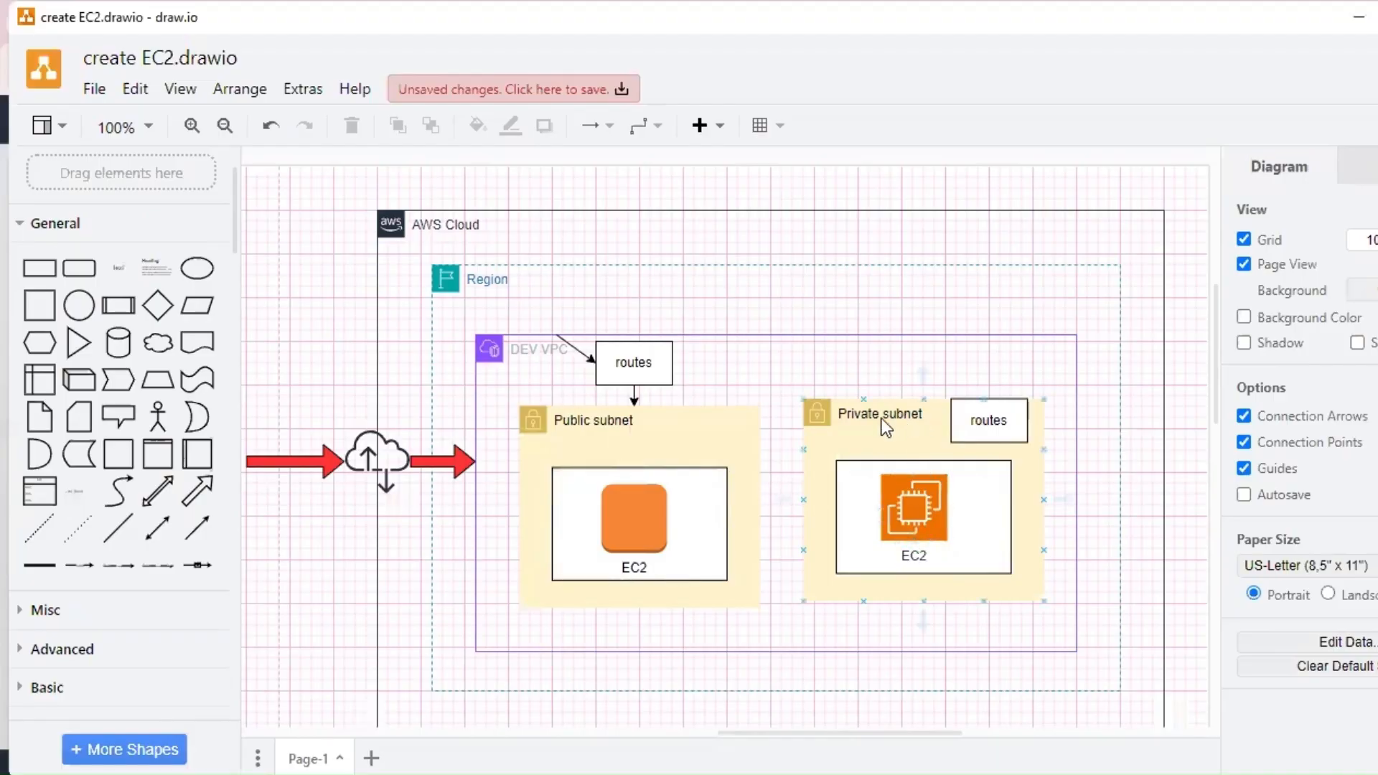
Step: Switch to the create EC2 diagram in draw.io and examine the private subnet, the public subnet with its routes, and the internet gateway
left_click(882, 422)
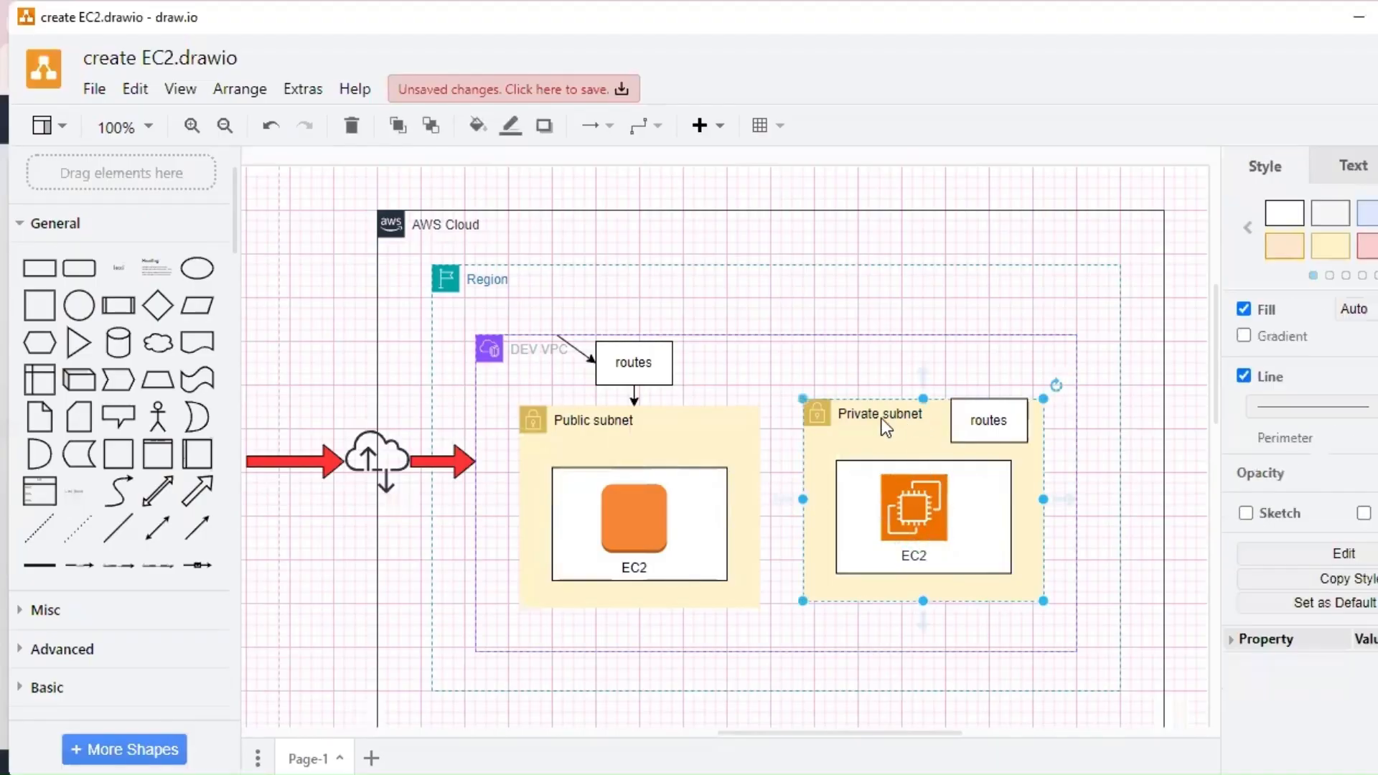
left_click(652, 441)
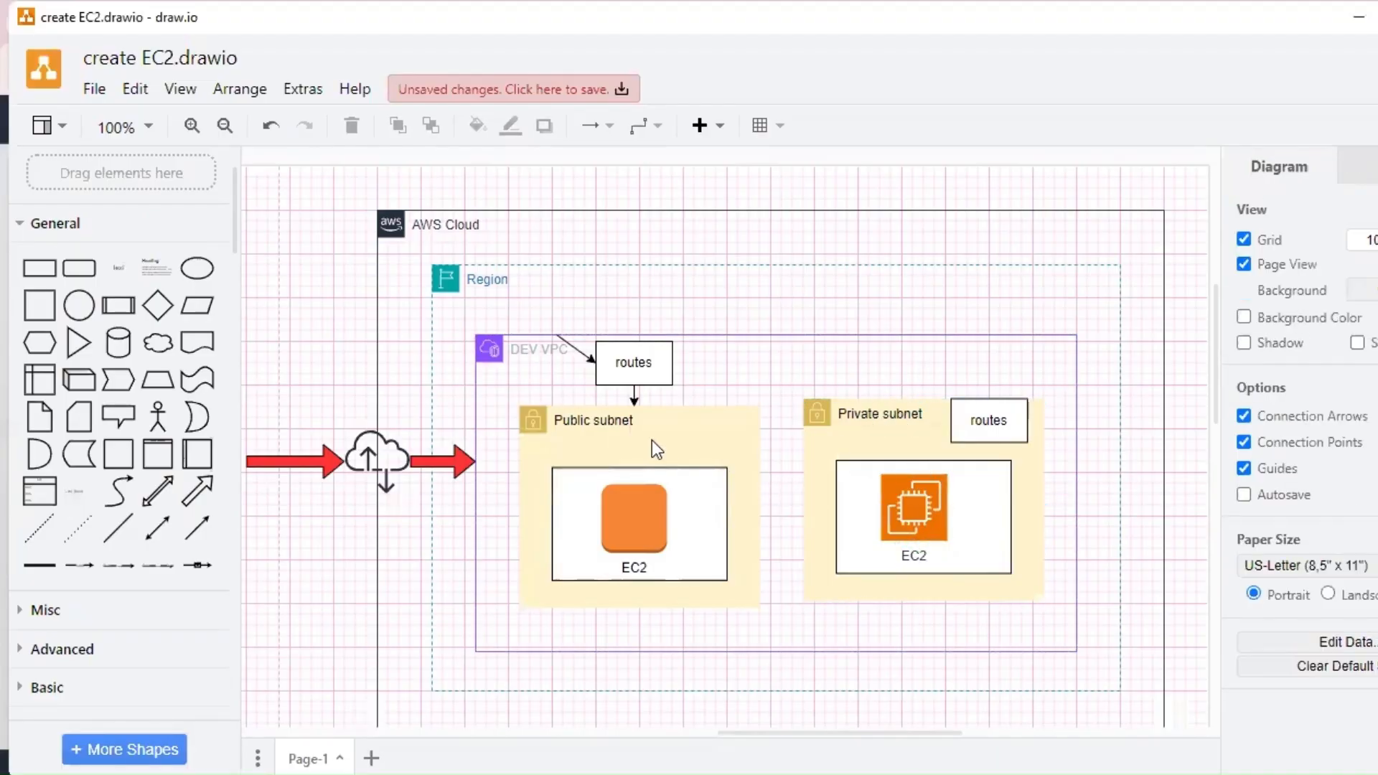
left_click(585, 422)
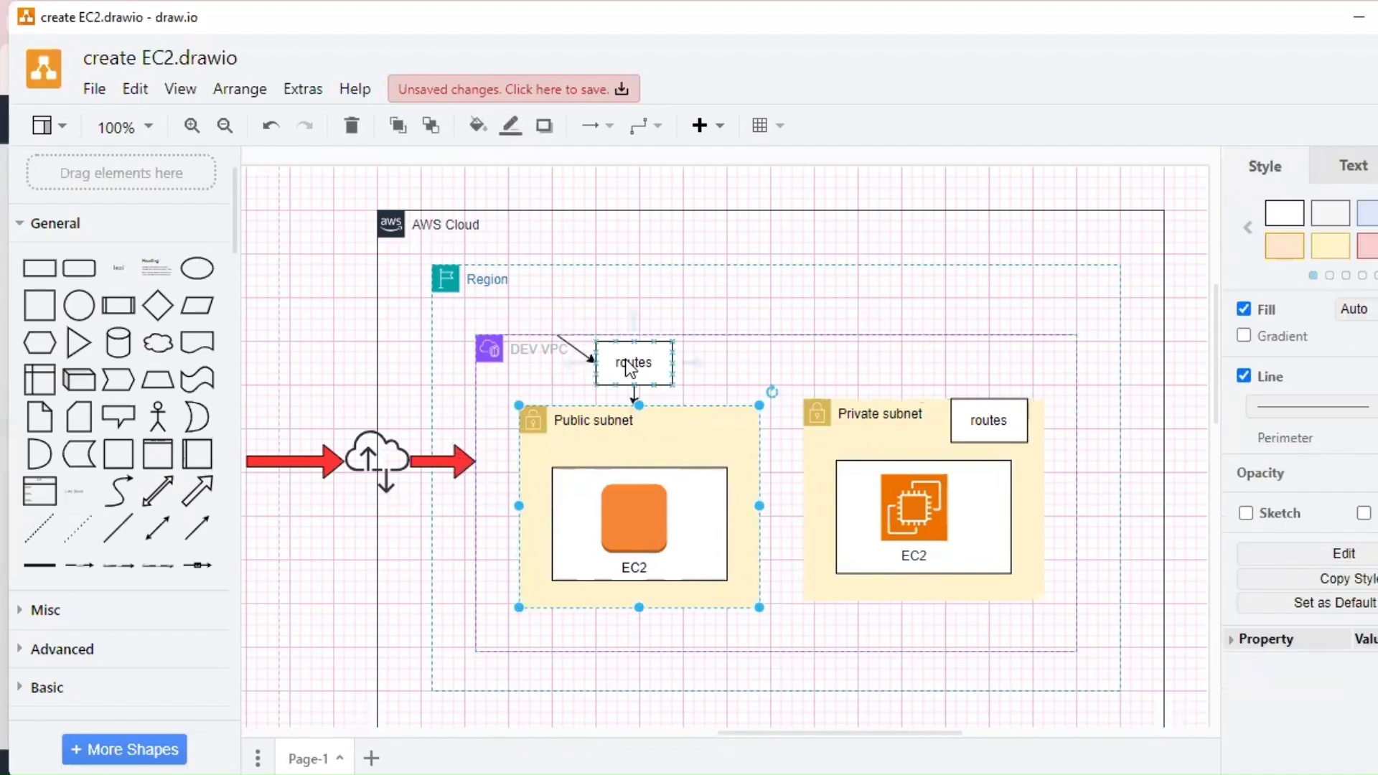
key("Escape")
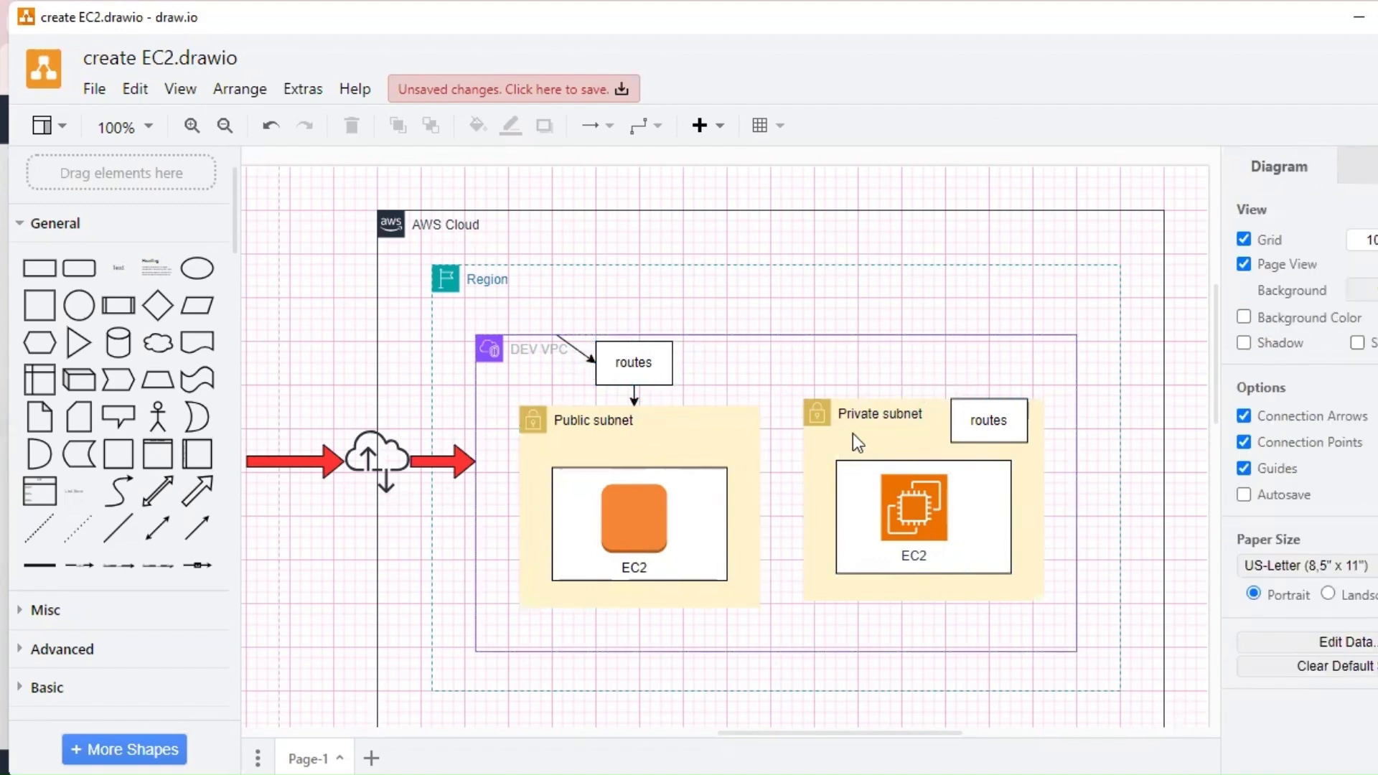
left_click(381, 452)
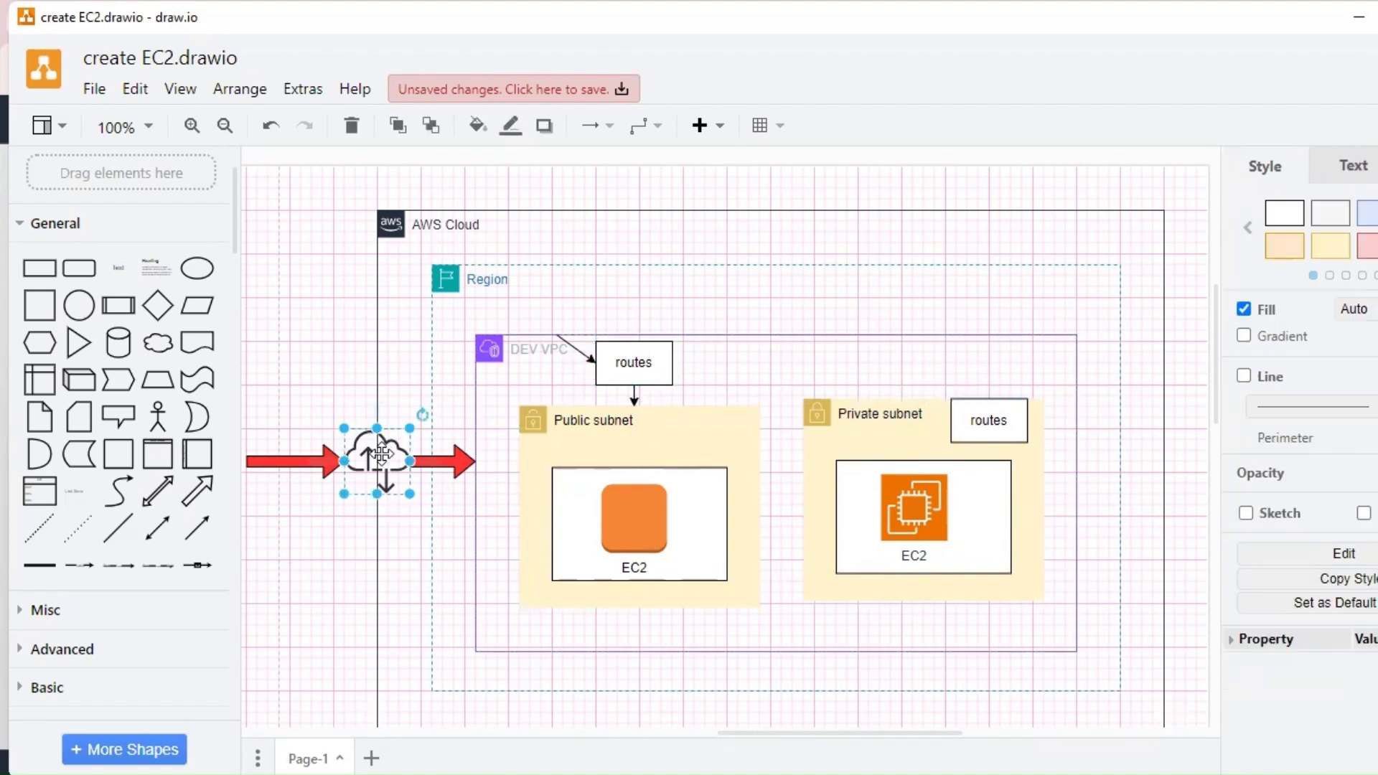
Step: Add a small rectangle labelled NAT to the diagram, directly beneath the internet gateway cloud
mouse_move(213, 531)
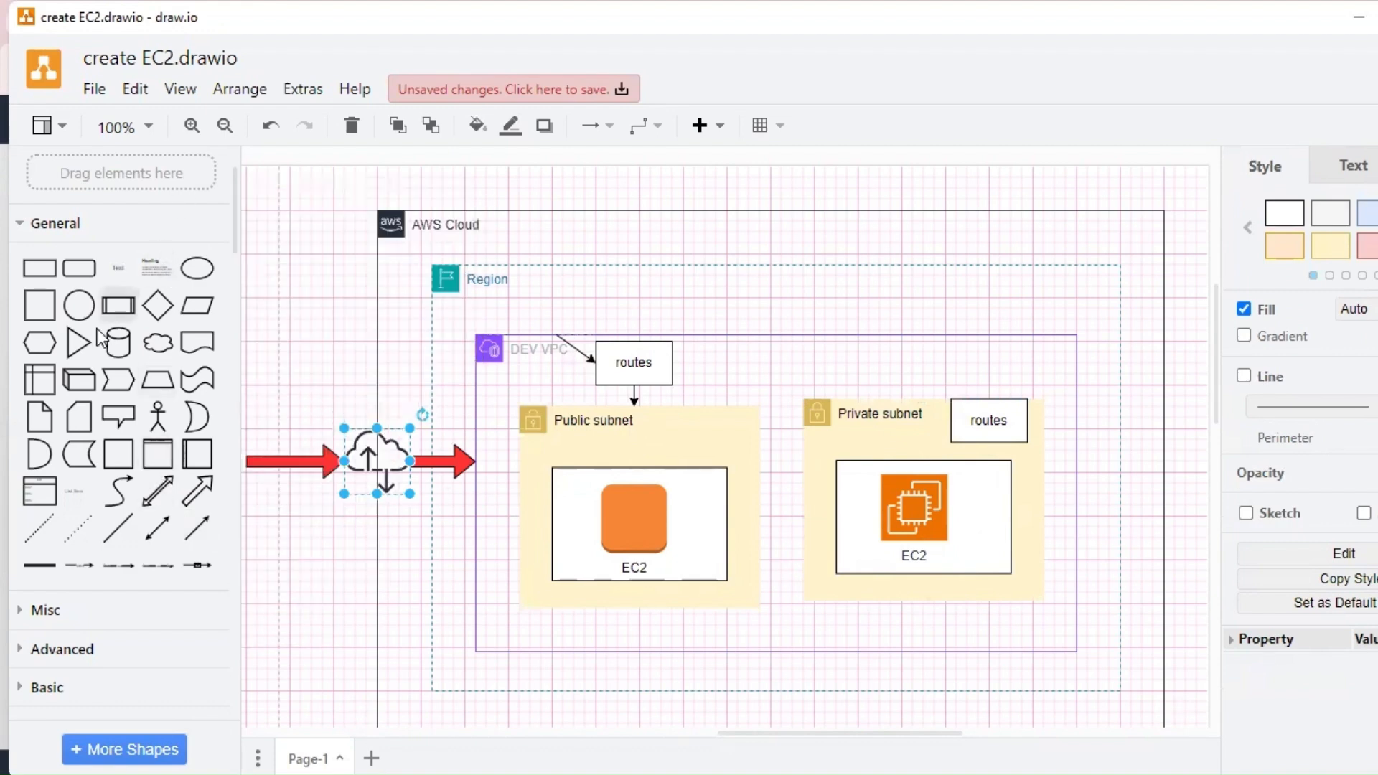
left_click(39, 268)
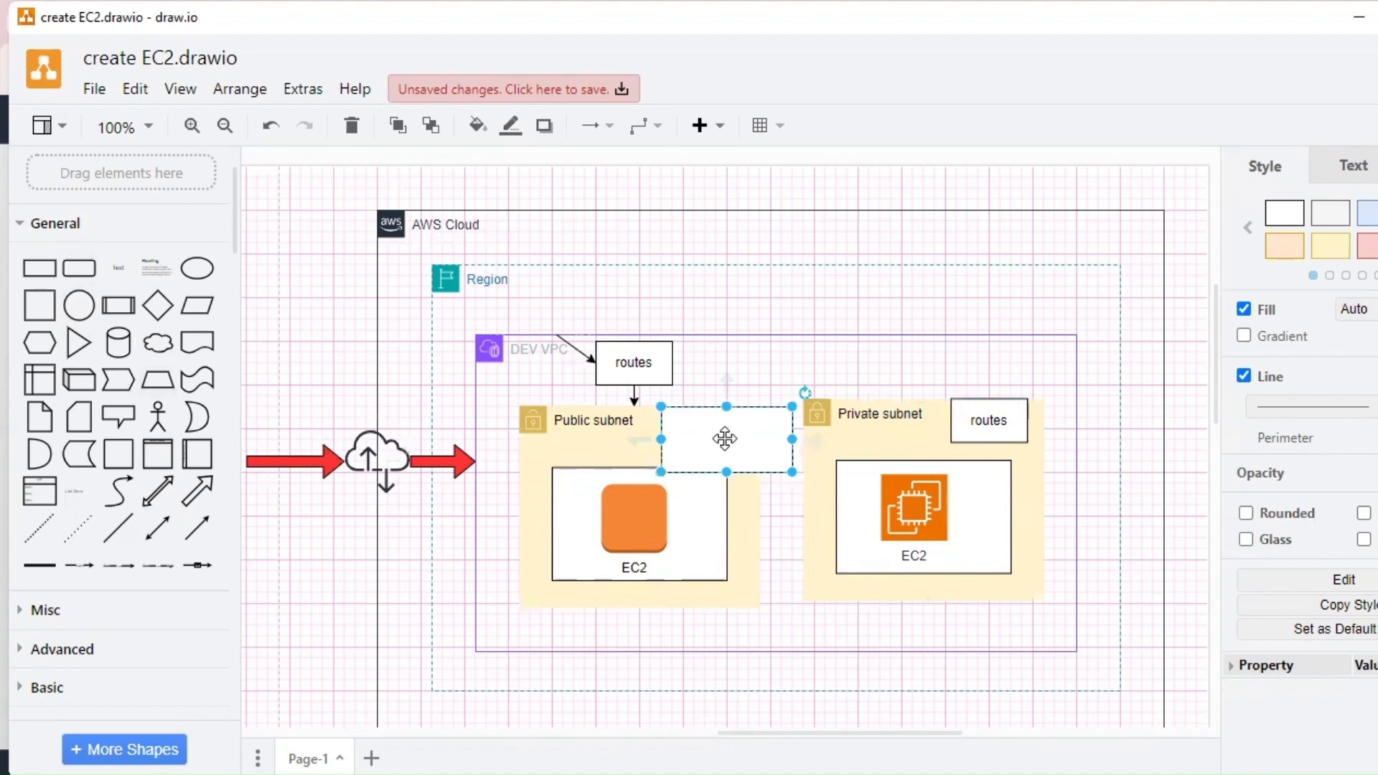
left_click_drag(725, 438, 372, 535)
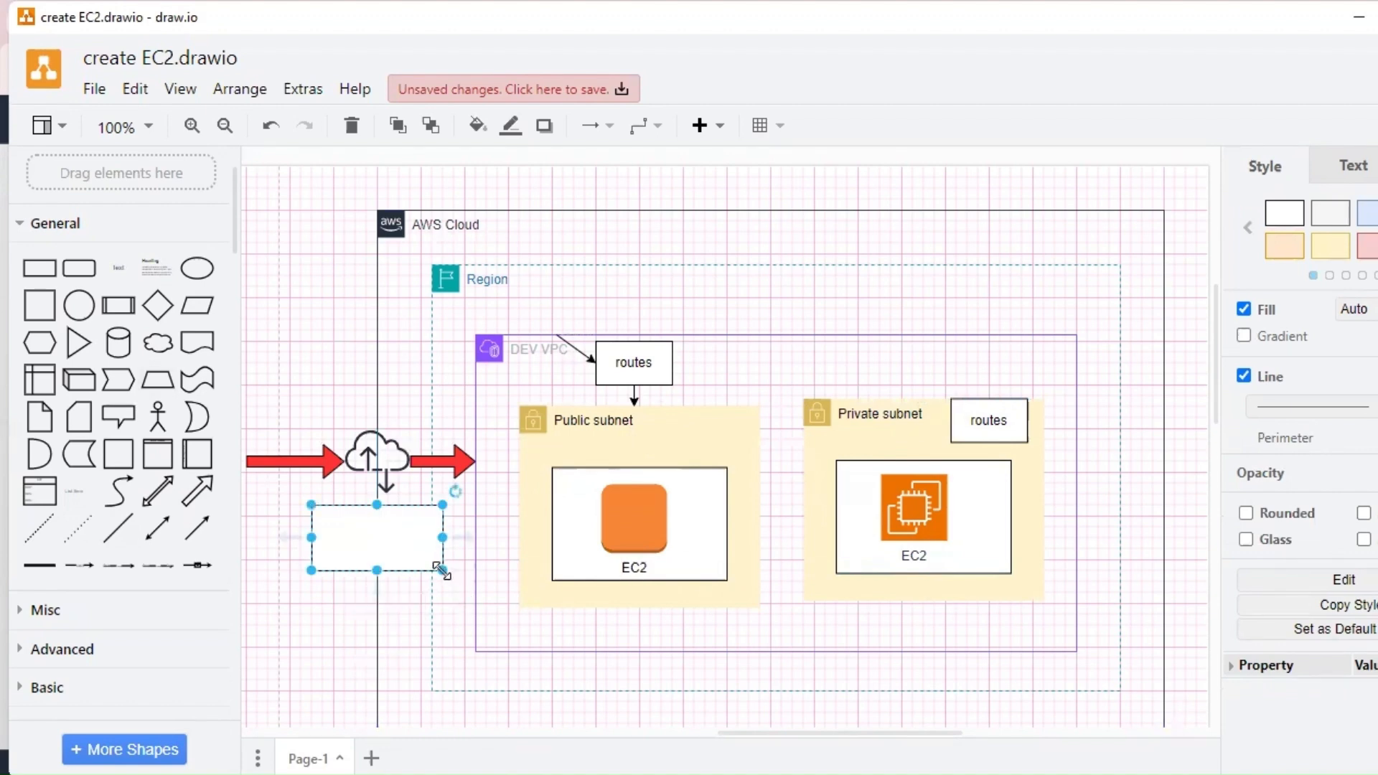
left_click_drag(440, 570, 358, 532)
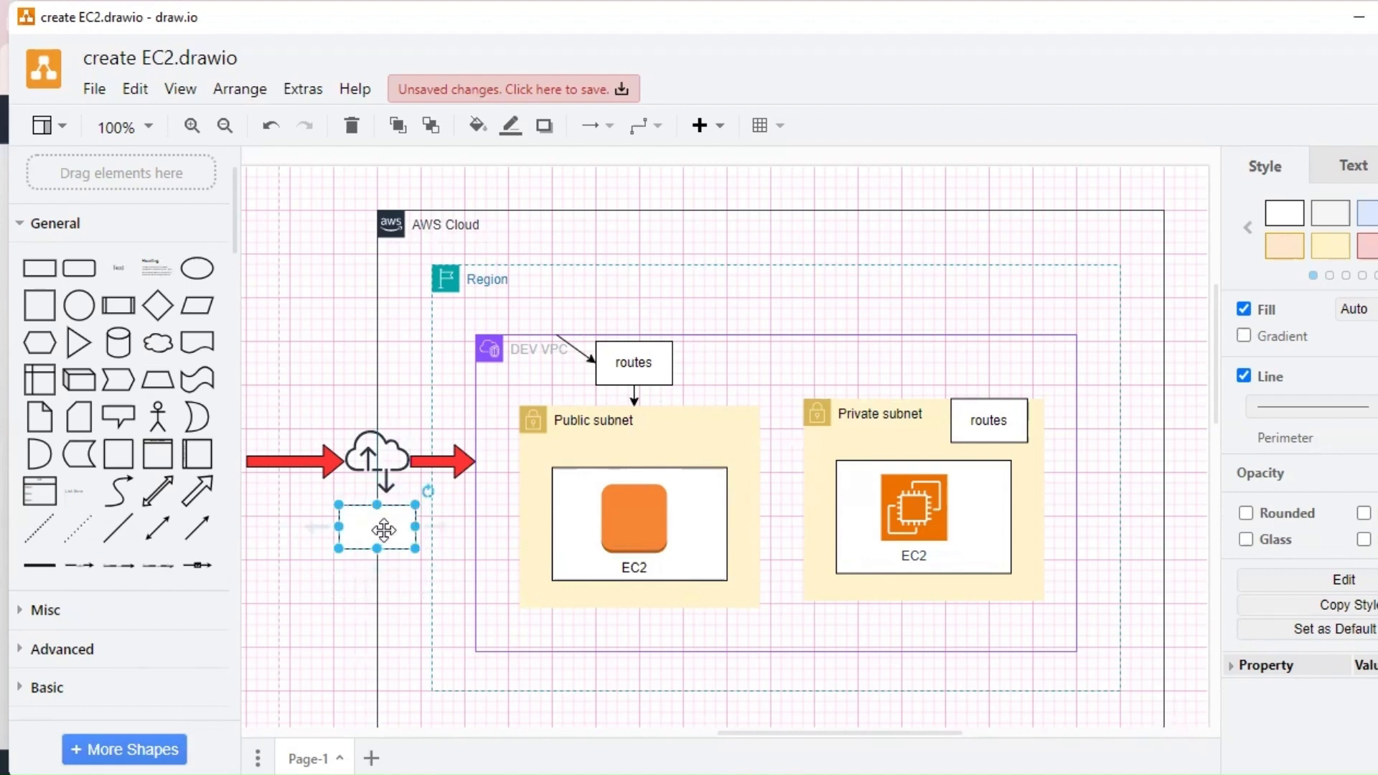
double_click(384, 530)
type("NAT")
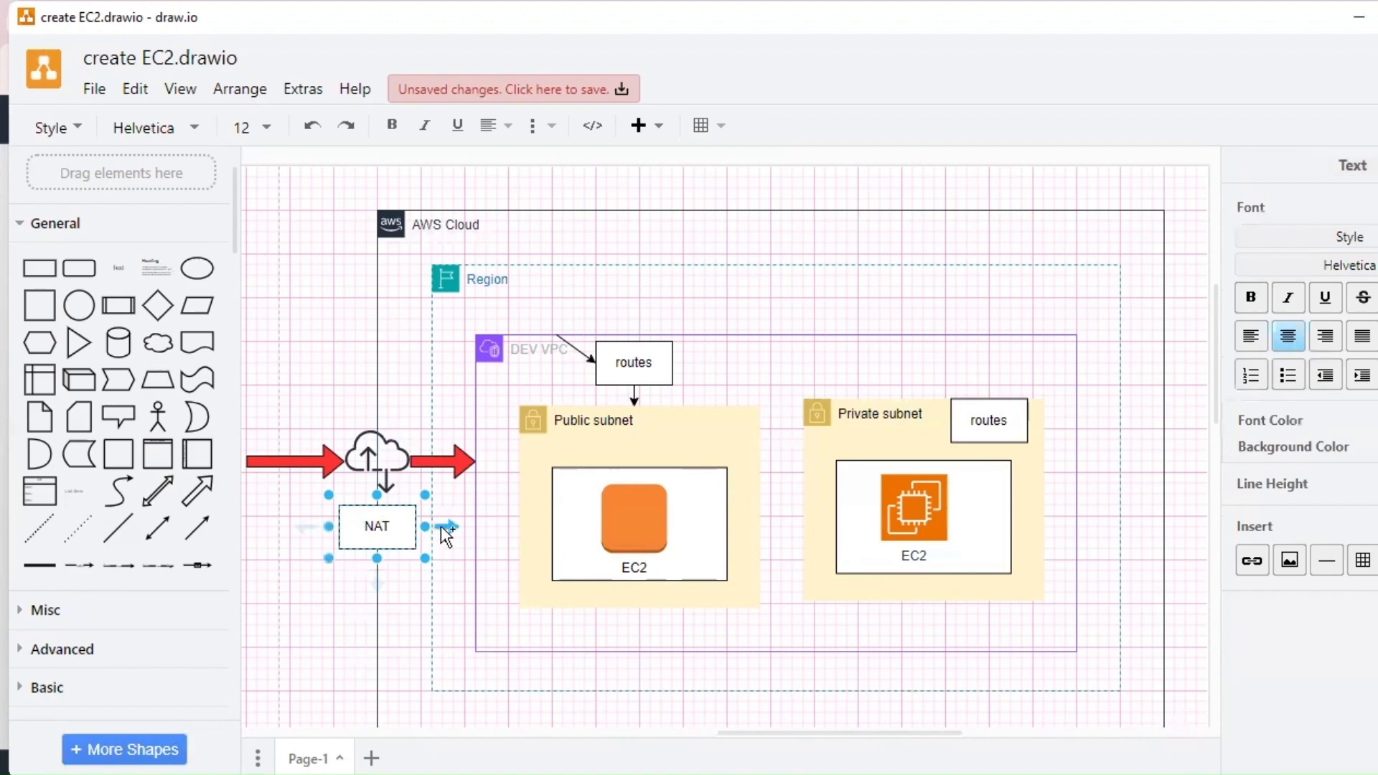
Step: Move the NAT box inside the DEV VPC, just below the private subnet
mouse_move(444, 528)
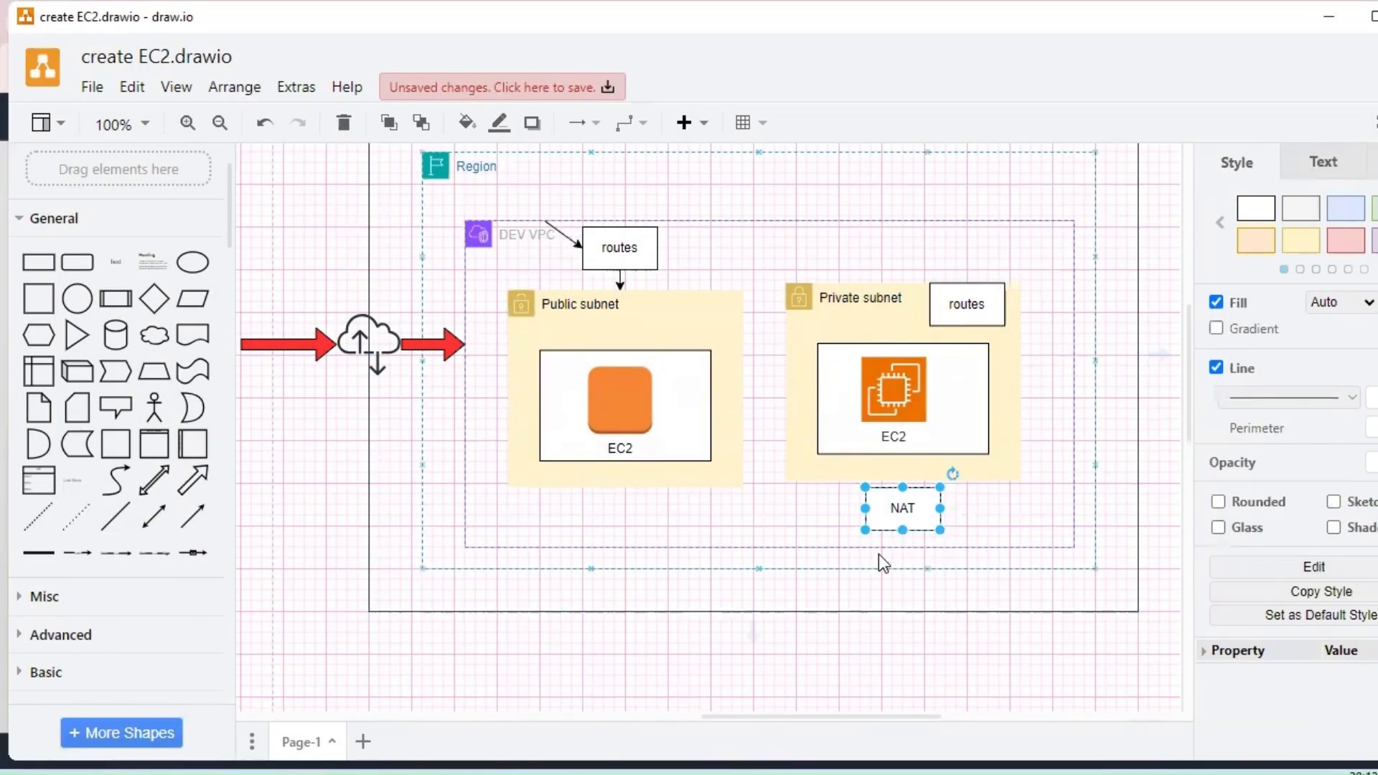
left_click(899, 510)
left_click(902, 511)
left_click_drag(903, 511, 913, 512)
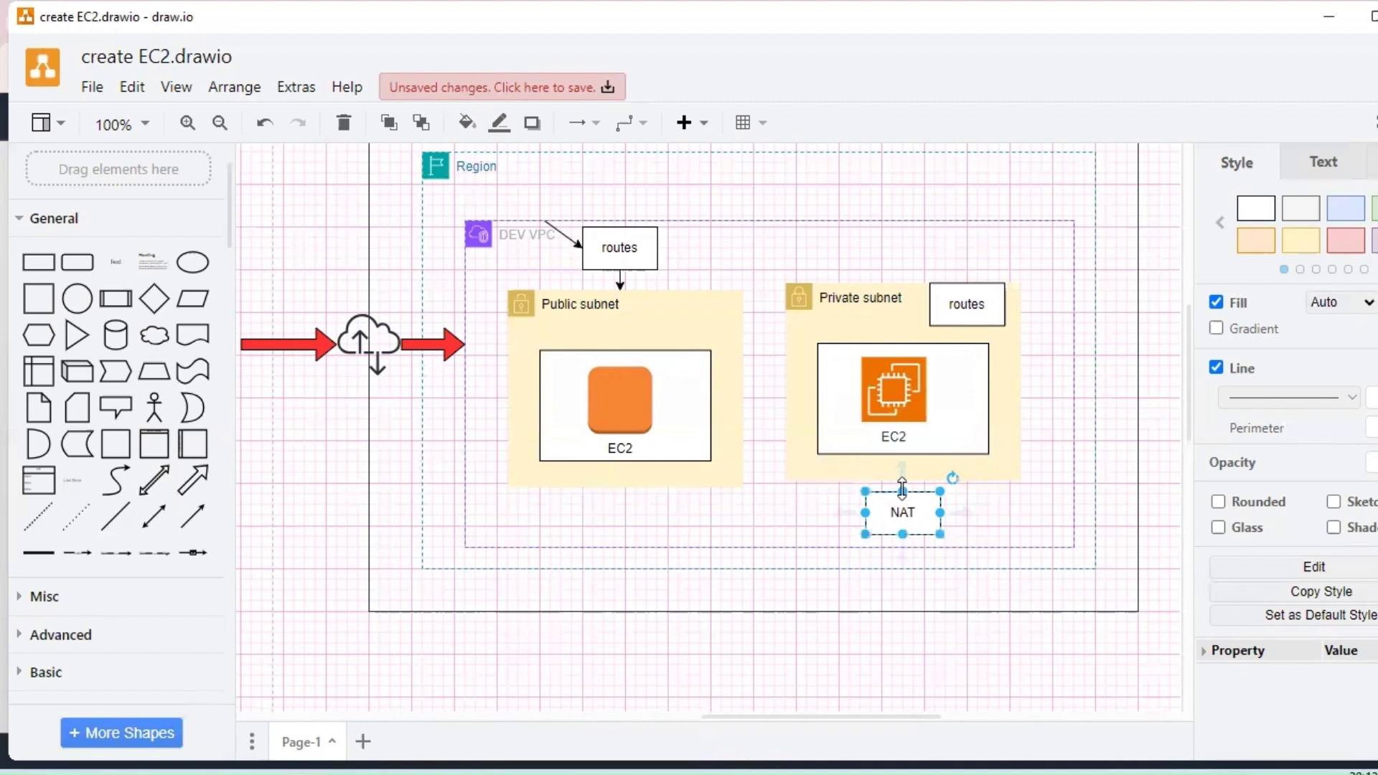
Step: Connect the NAT box to the EC2 icon in the private subnet with an arrow
left_click(851, 292)
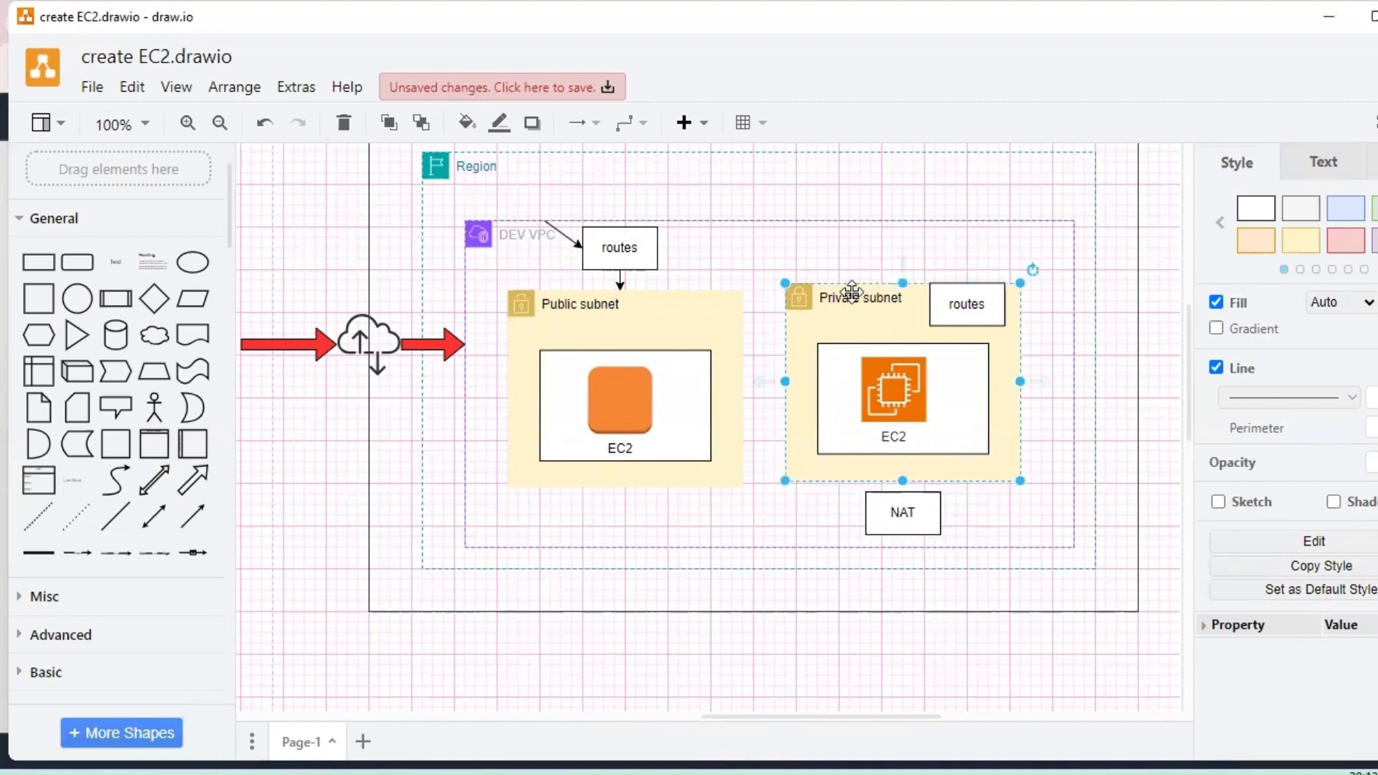
left_click(909, 506)
left_click(903, 476)
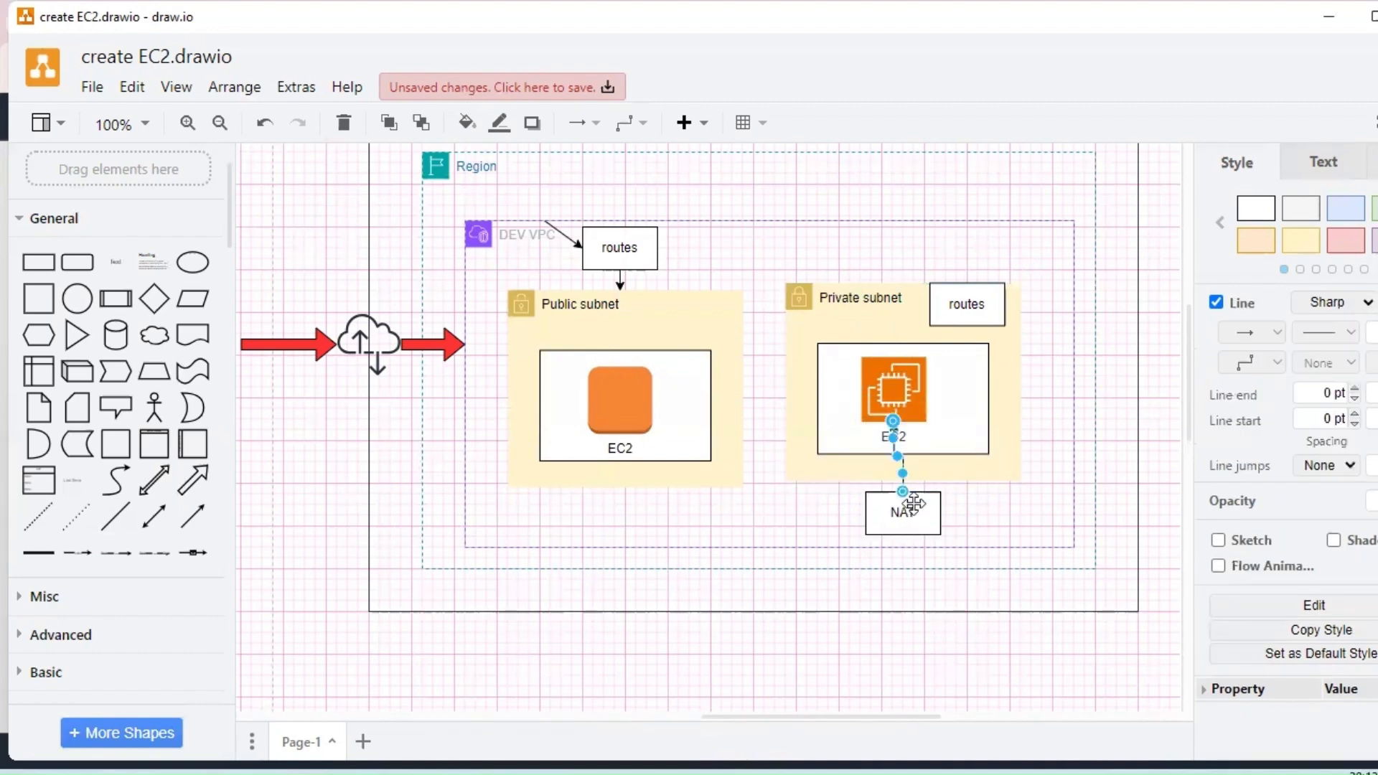
left_click(1063, 348)
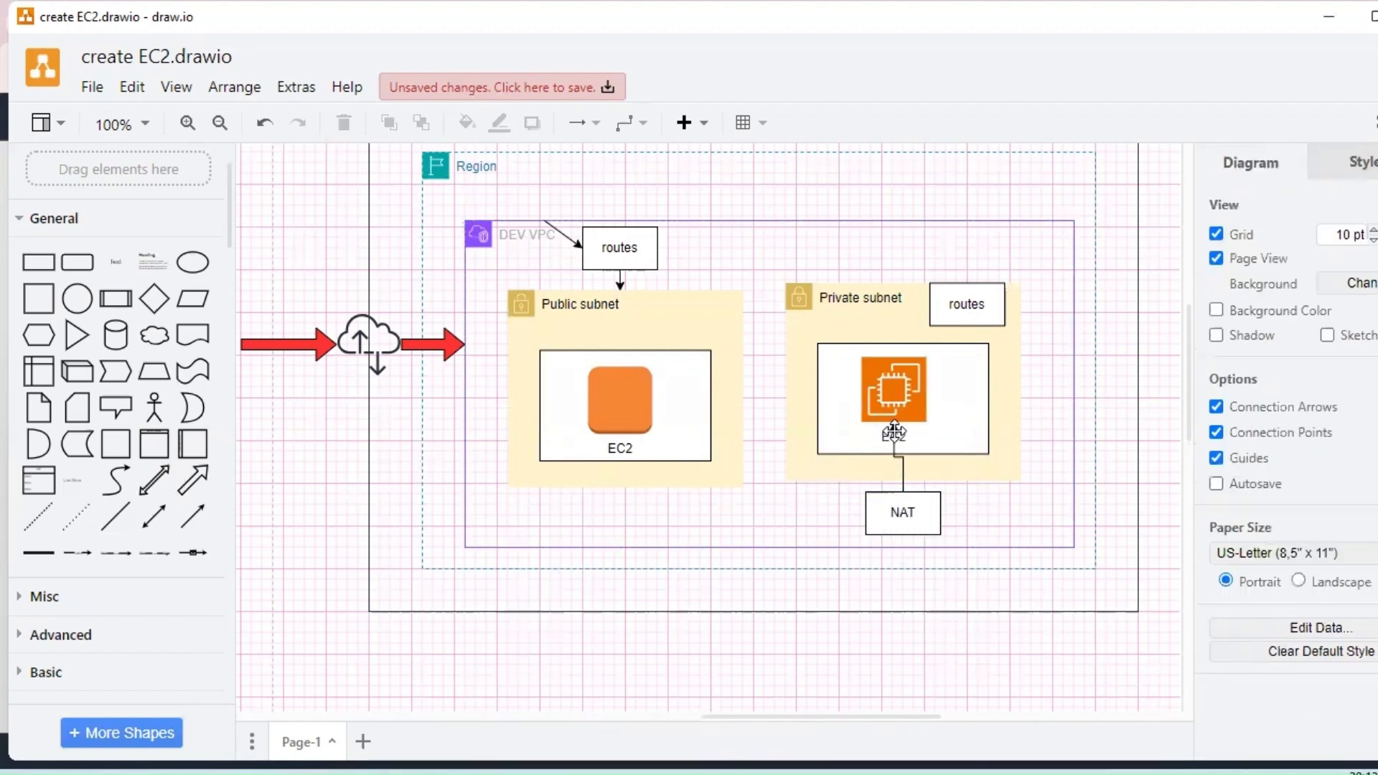
left_click(902, 502)
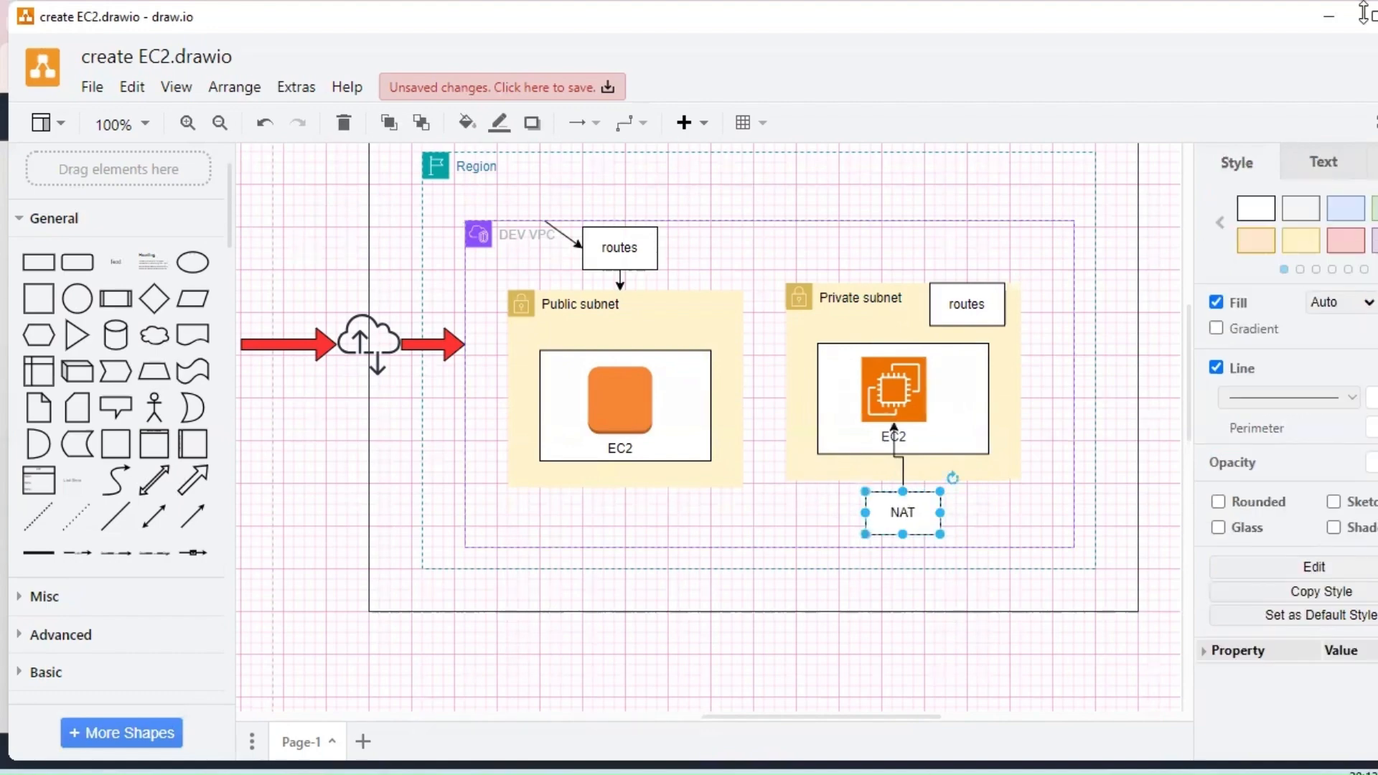
Step: Switch back to the AWS console, open the NAT gateways list from the subnets page and start creating a new NAT gateway
left_click(1330, 16)
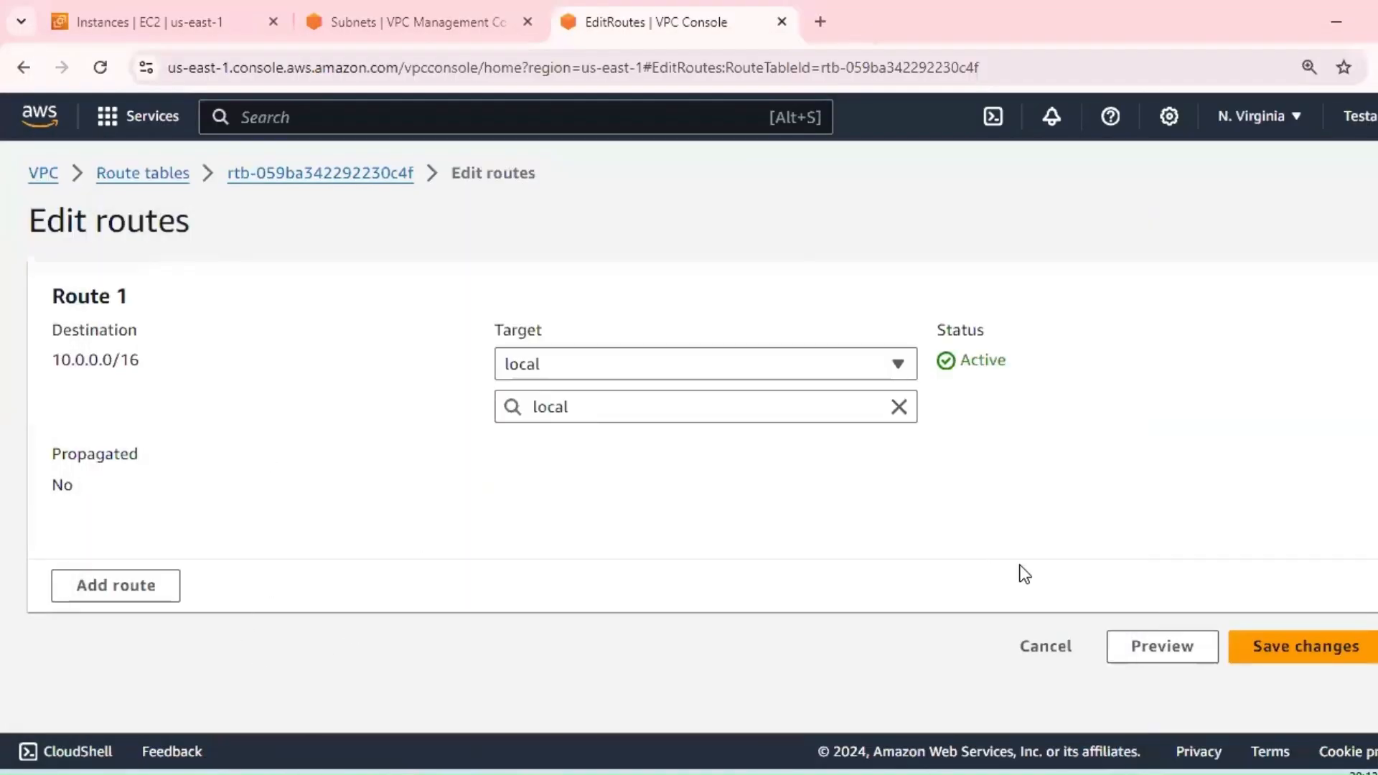
left_click(317, 24)
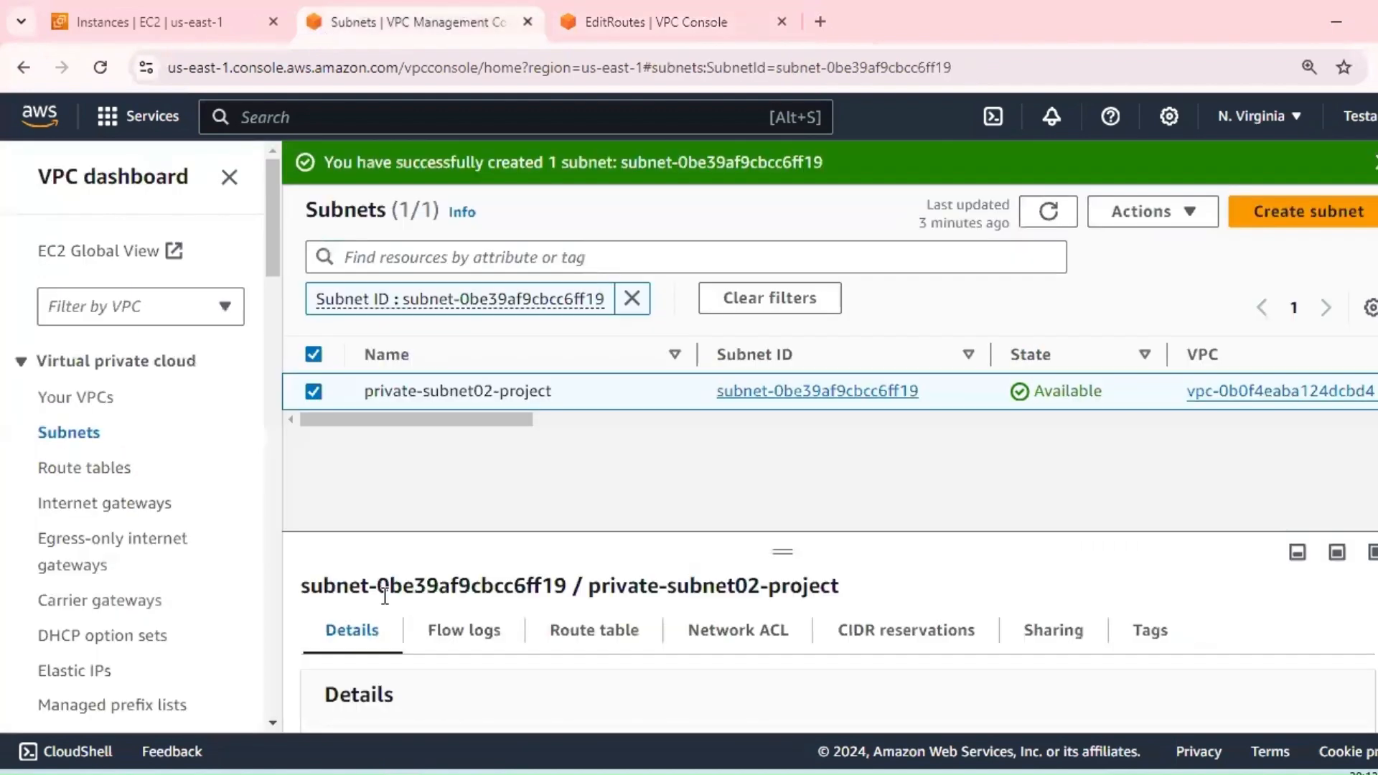
scroll(114, 575, "down", 3)
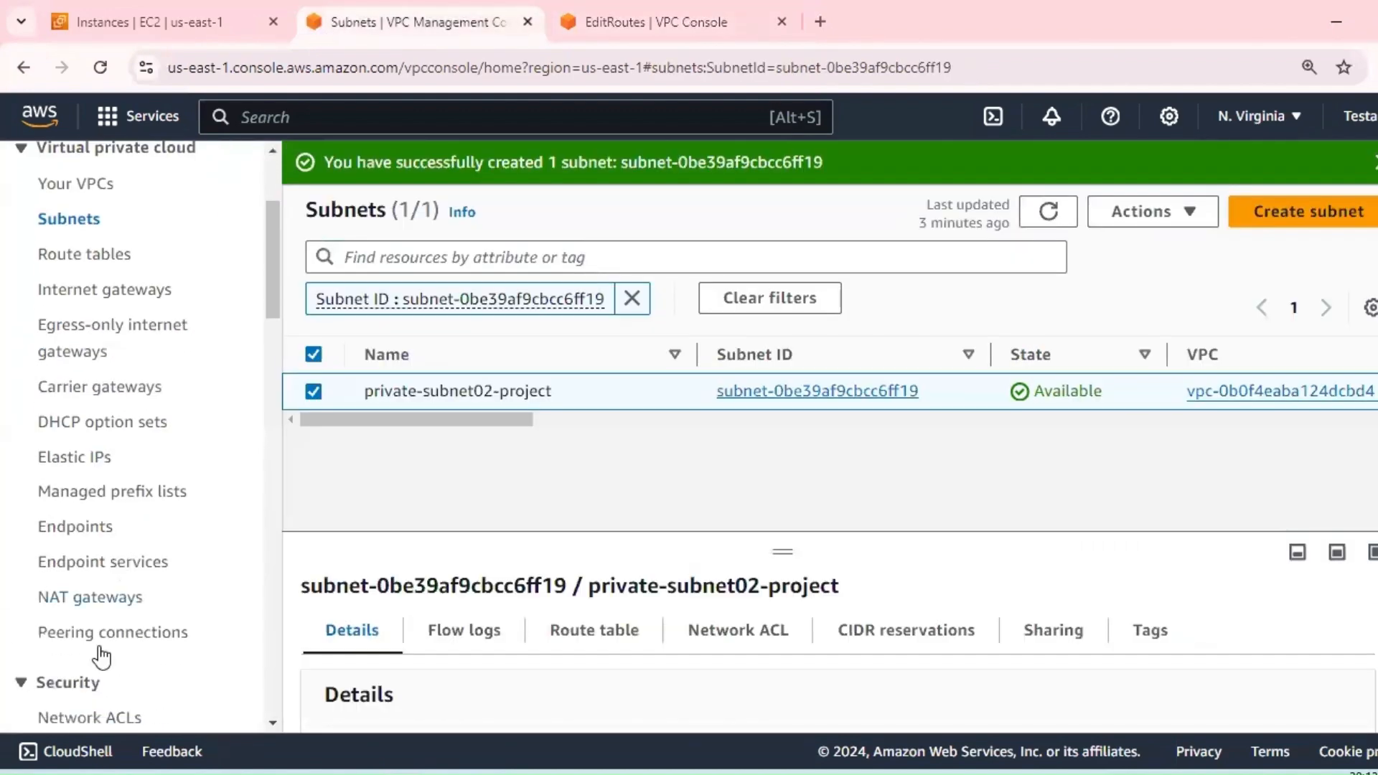
left_click(92, 598)
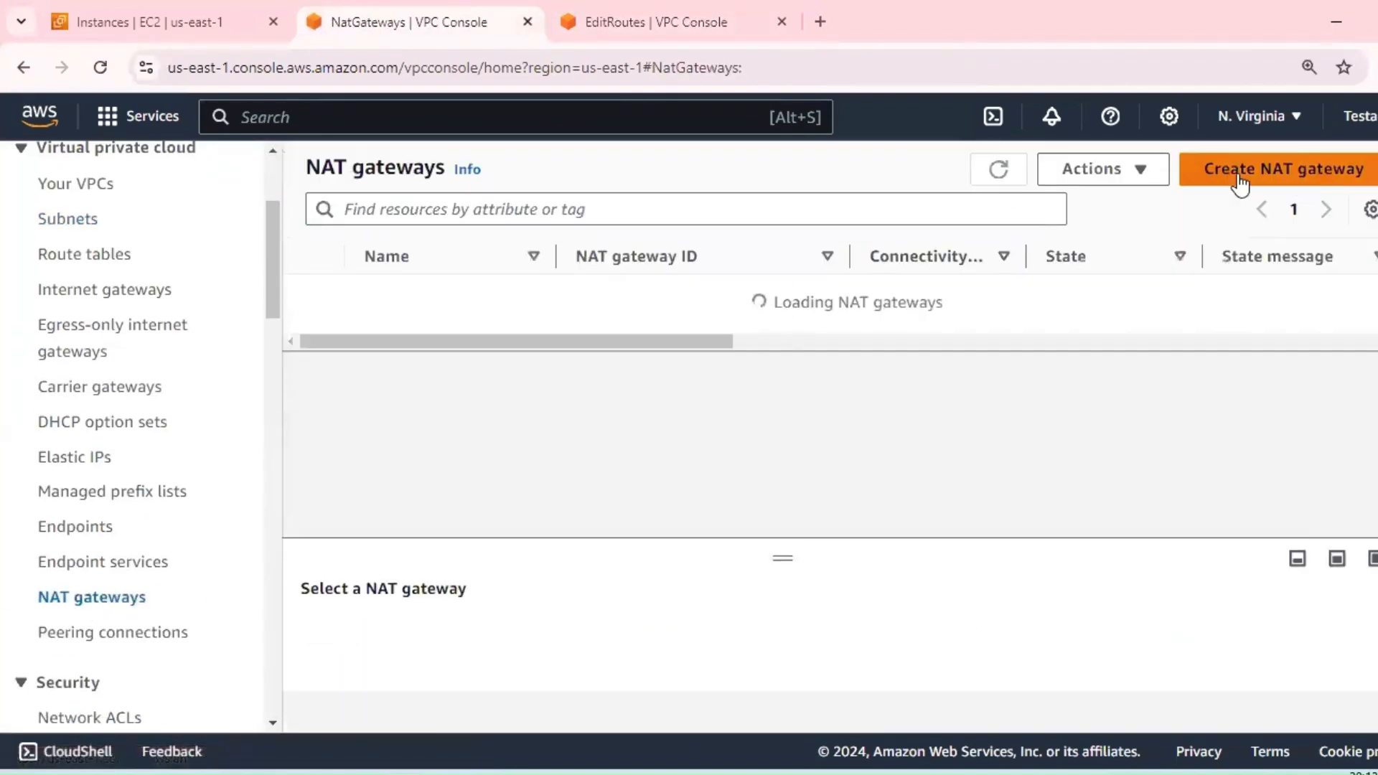
left_click(1005, 173)
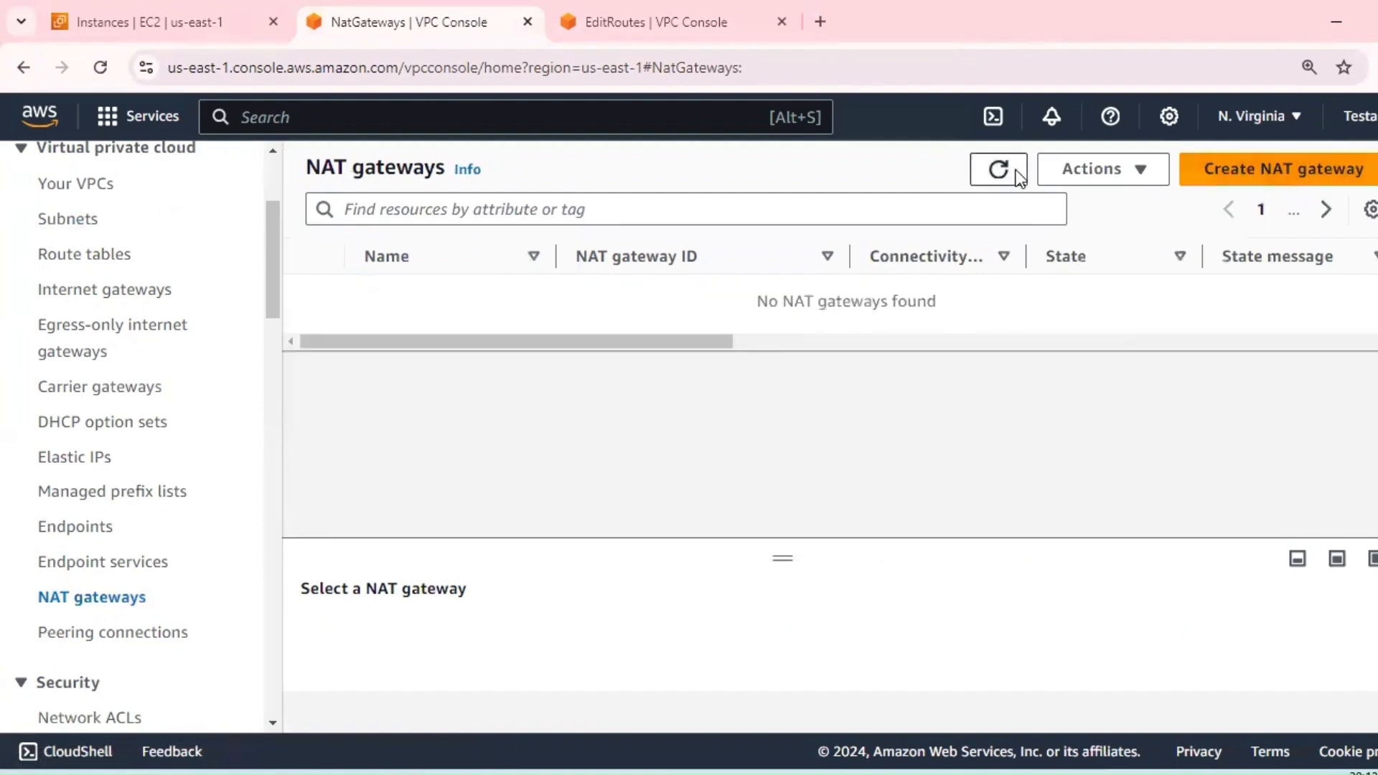
left_click(1235, 172)
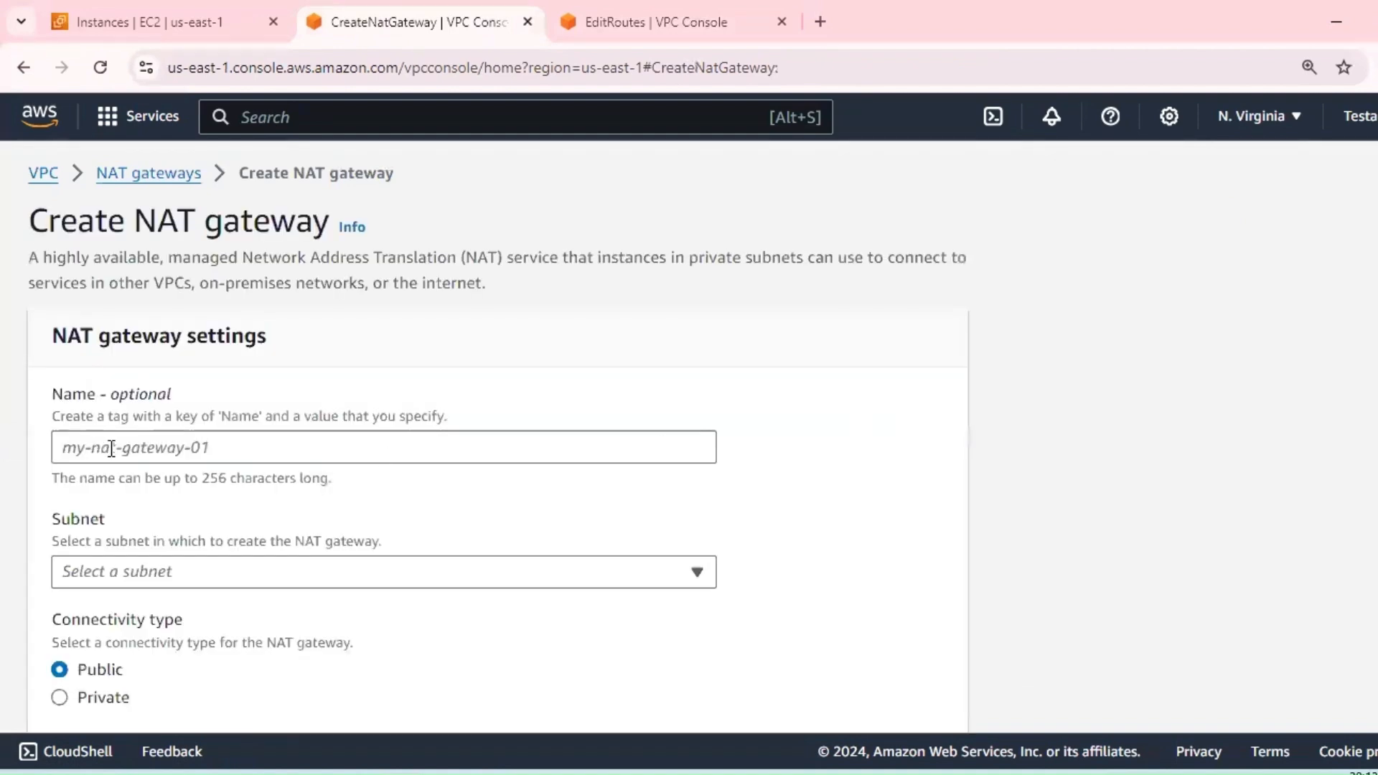
Step: Name the NAT gateway project-nat and place it in the private-subnet02-project subnet
left_click(111, 448)
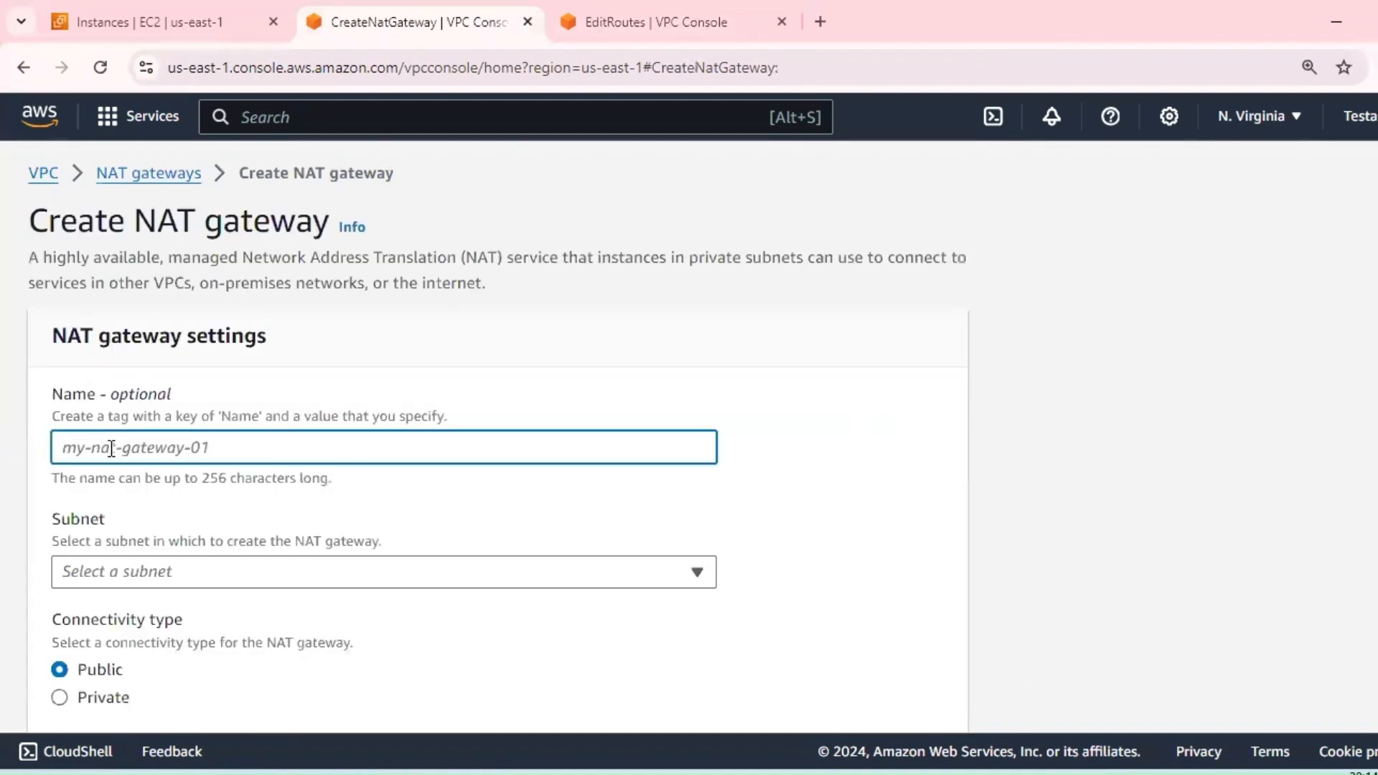
type("project-na")
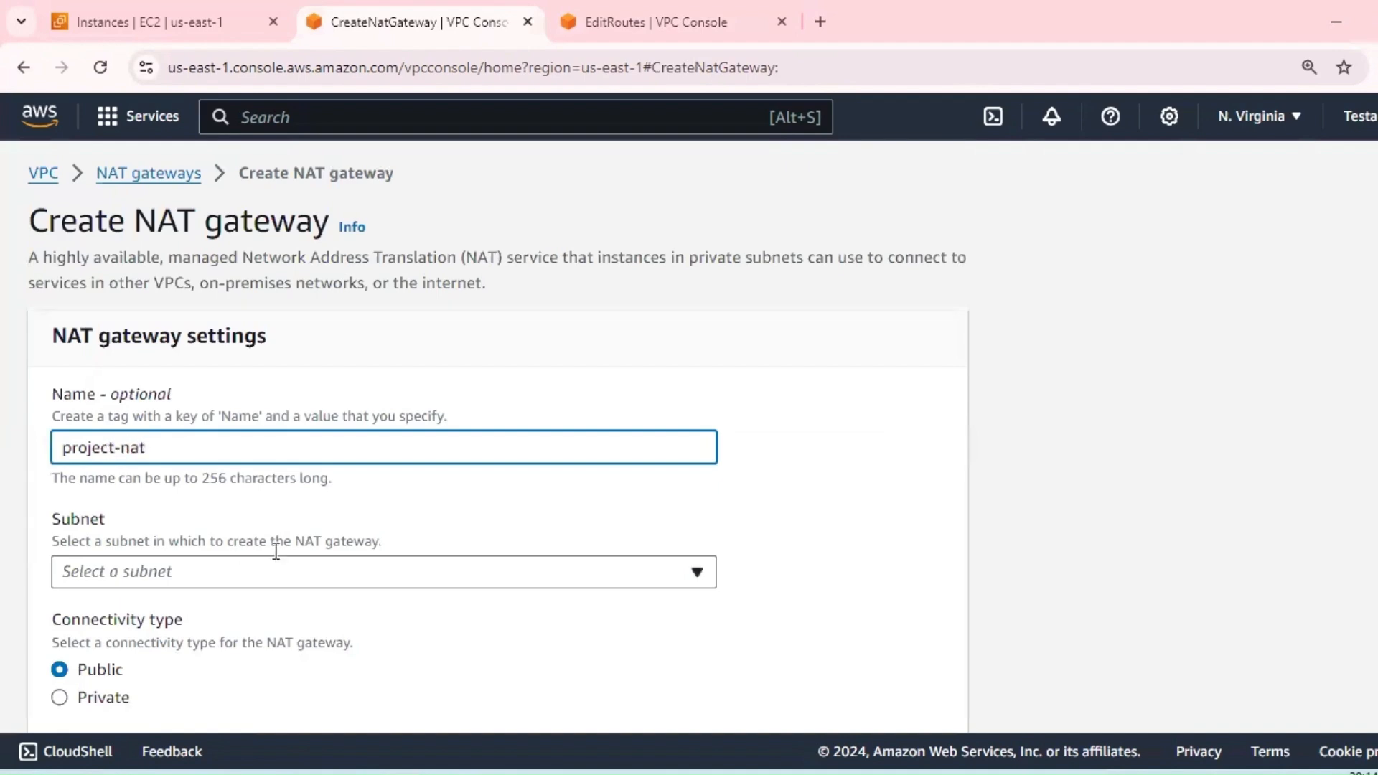
type("t")
left_click(277, 573)
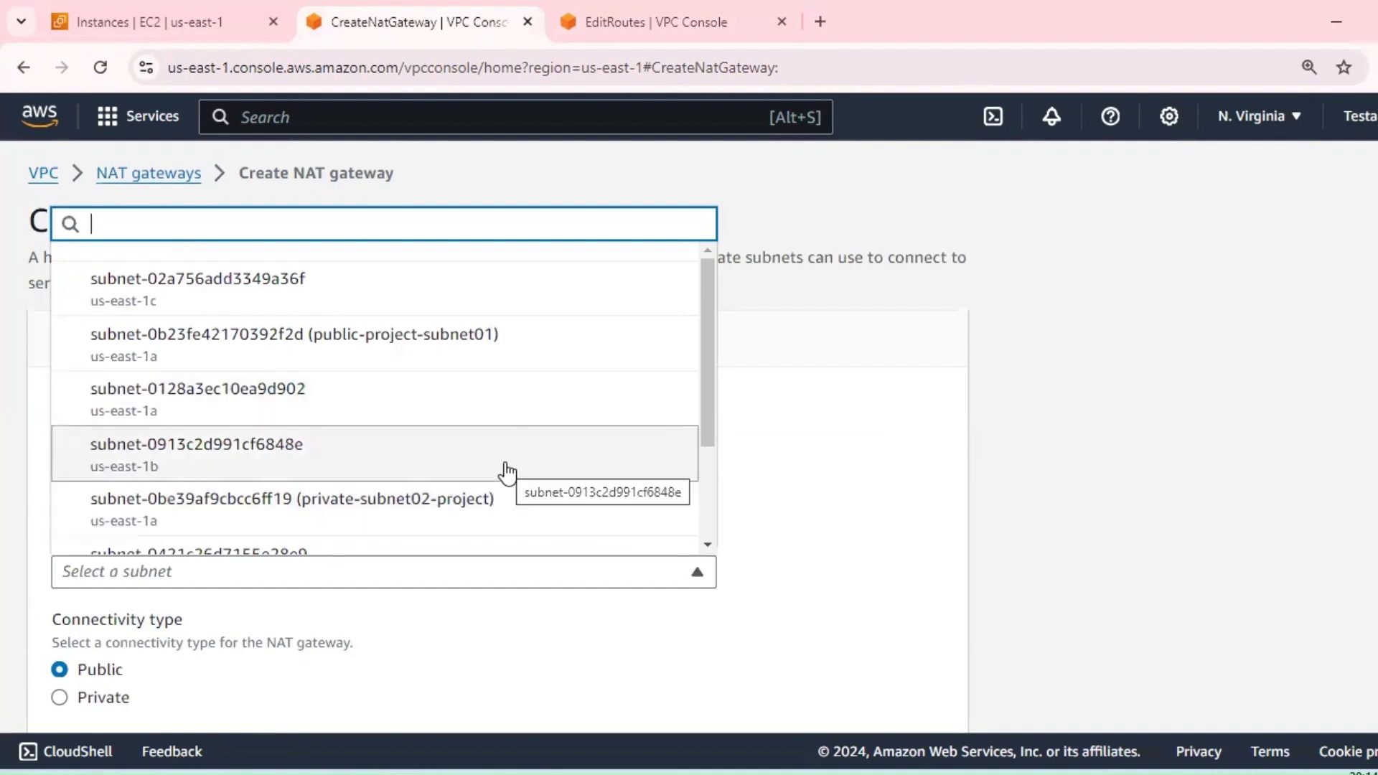
left_click(506, 504)
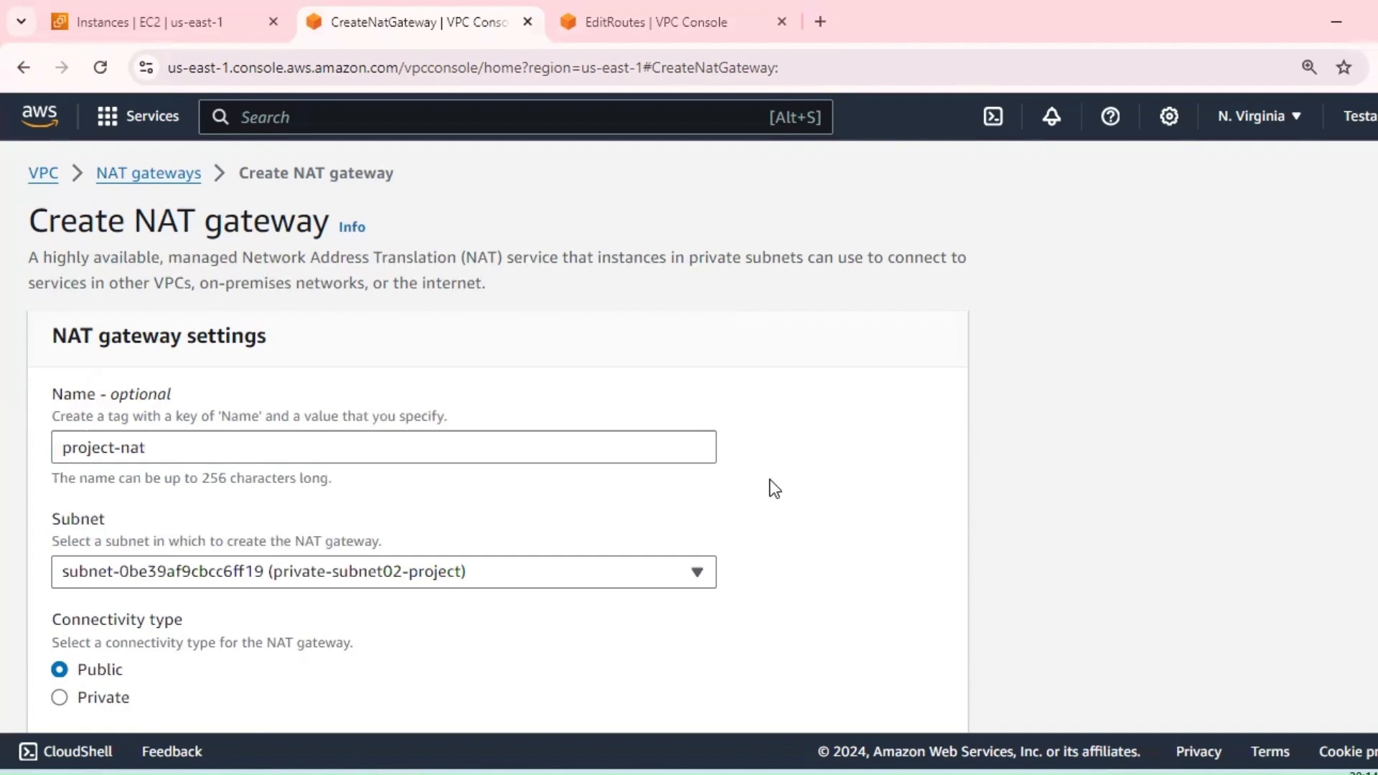
Step: Allocate a new Elastic IP for the NAT gateway, keep its connectivity public, and create the gateway
scroll(773, 480, "down", 5)
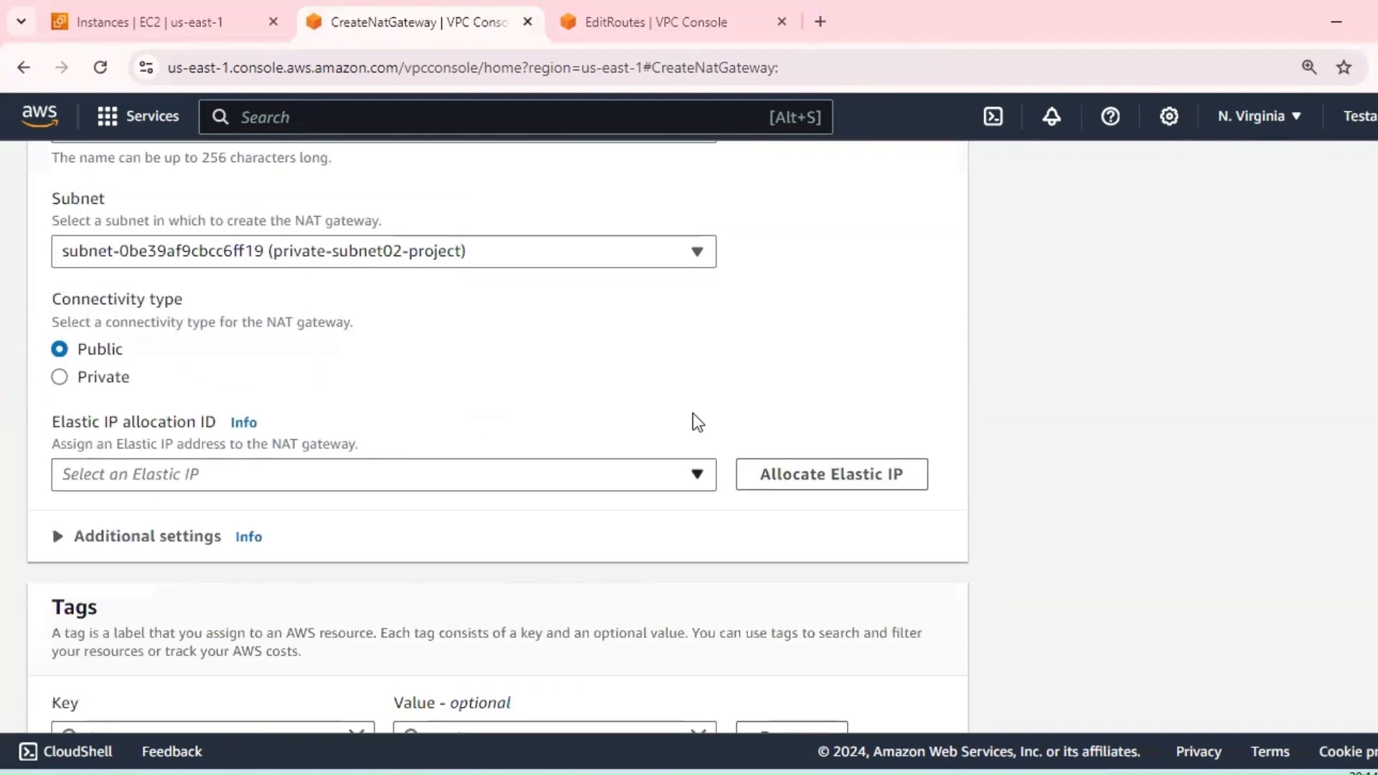
left_click(692, 480)
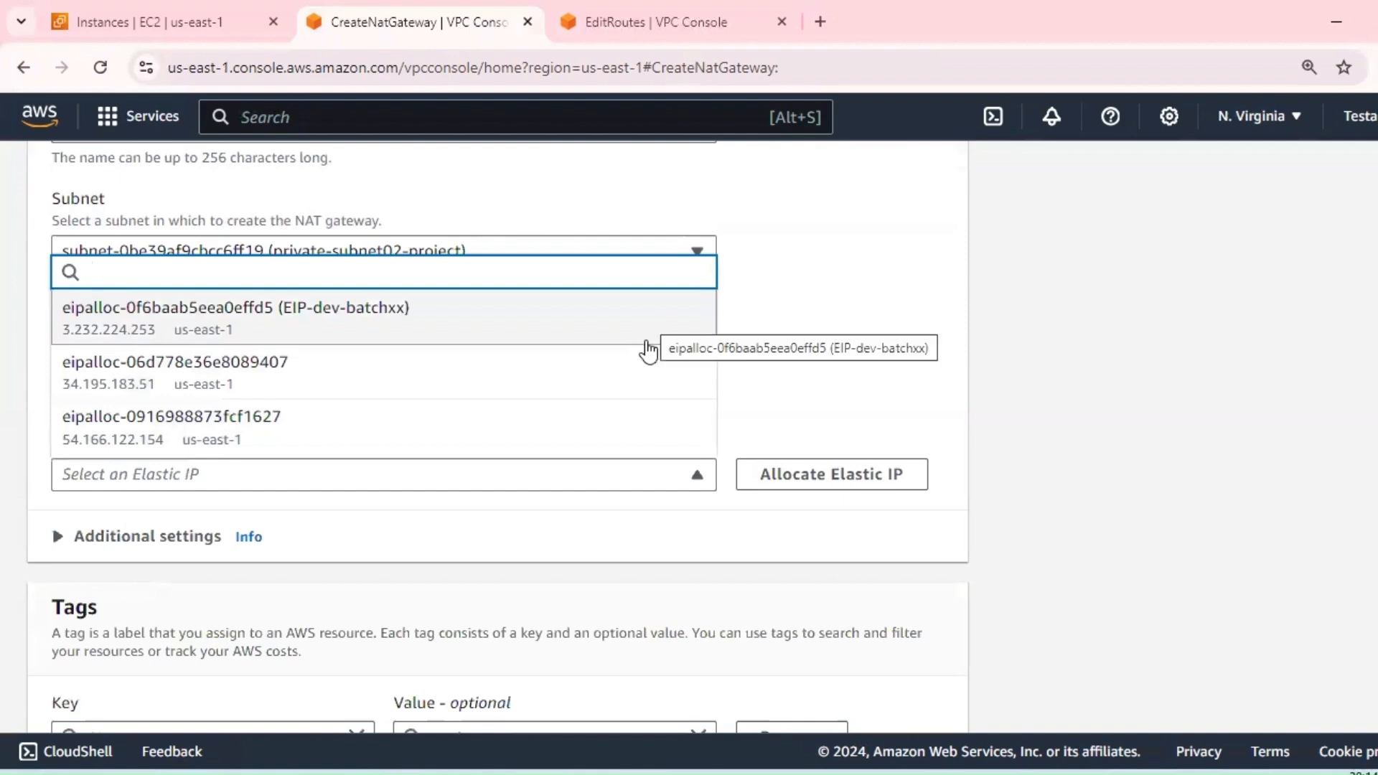
left_click(731, 342)
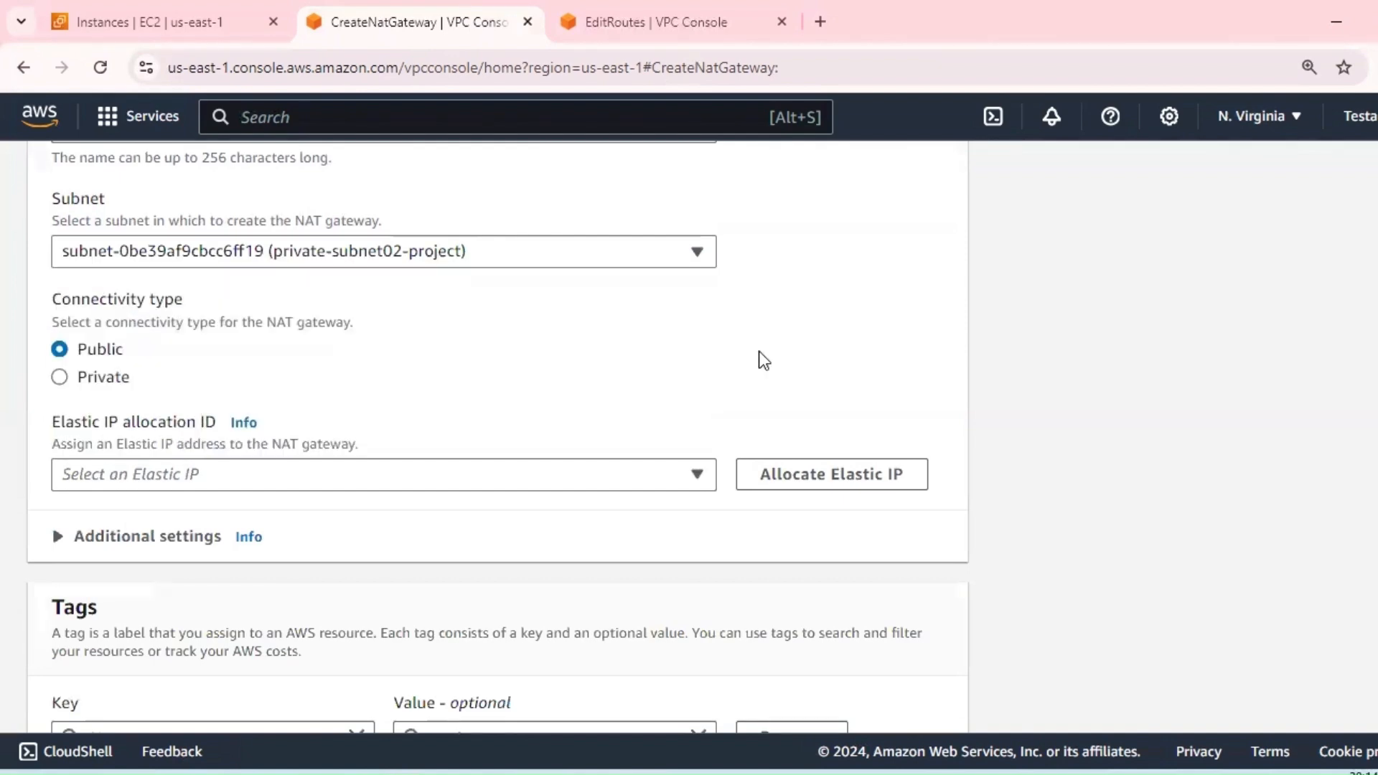
left_click(800, 483)
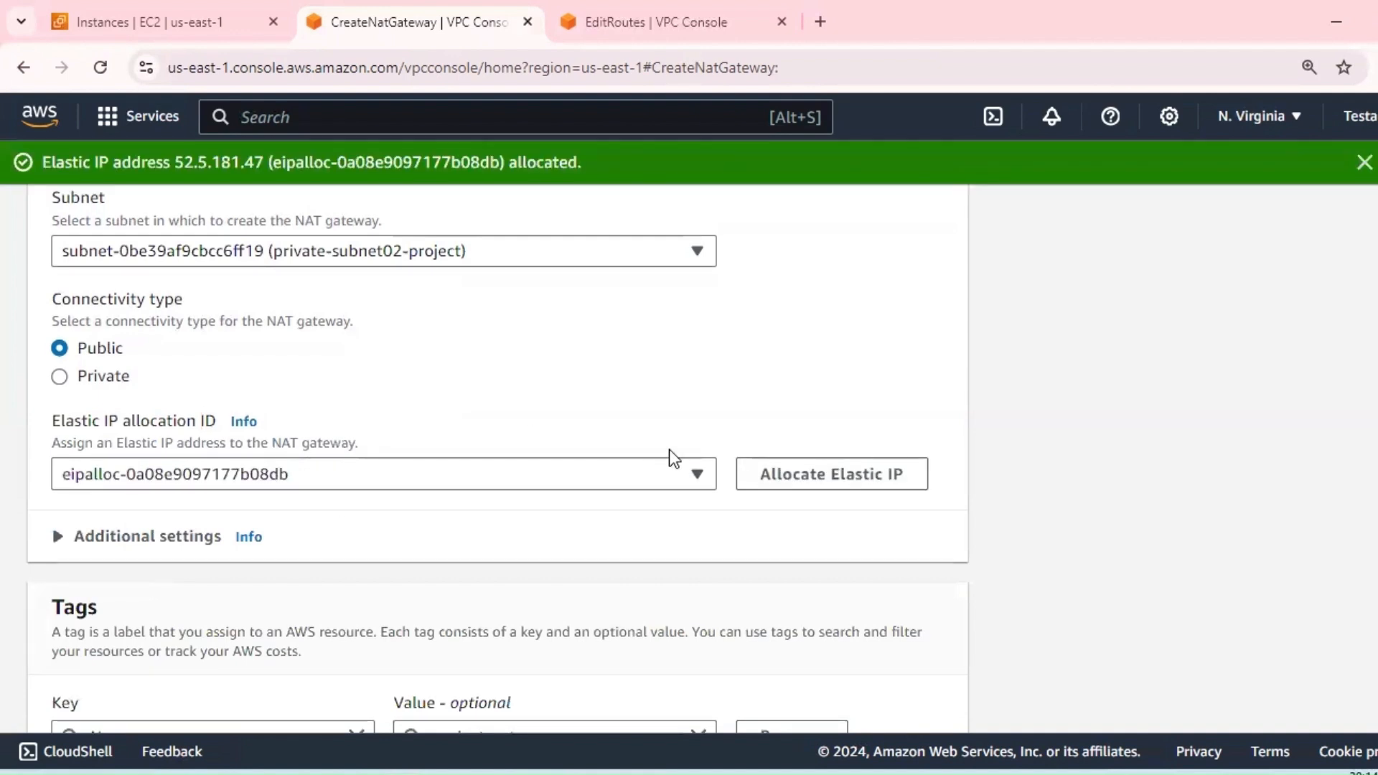
scroll(669, 450, "down", 3)
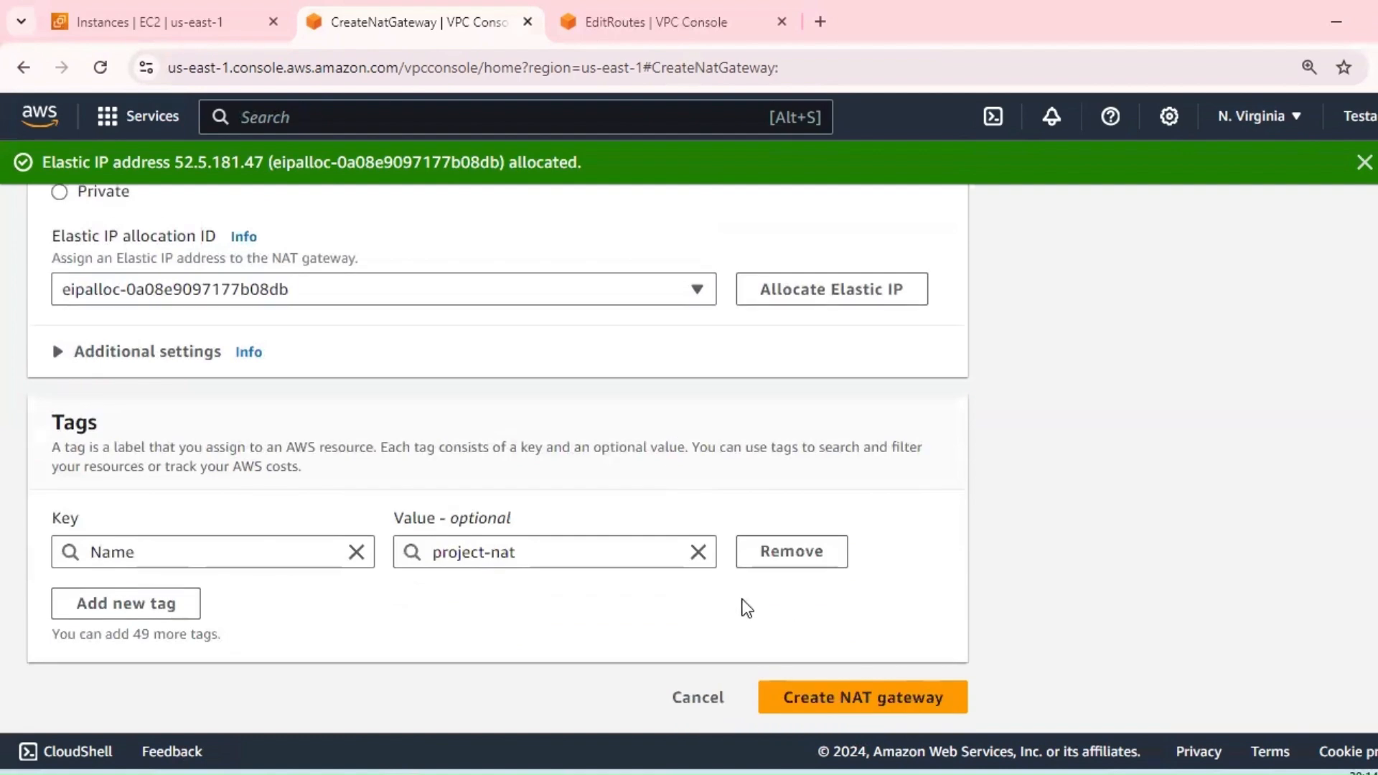
left_click(851, 699)
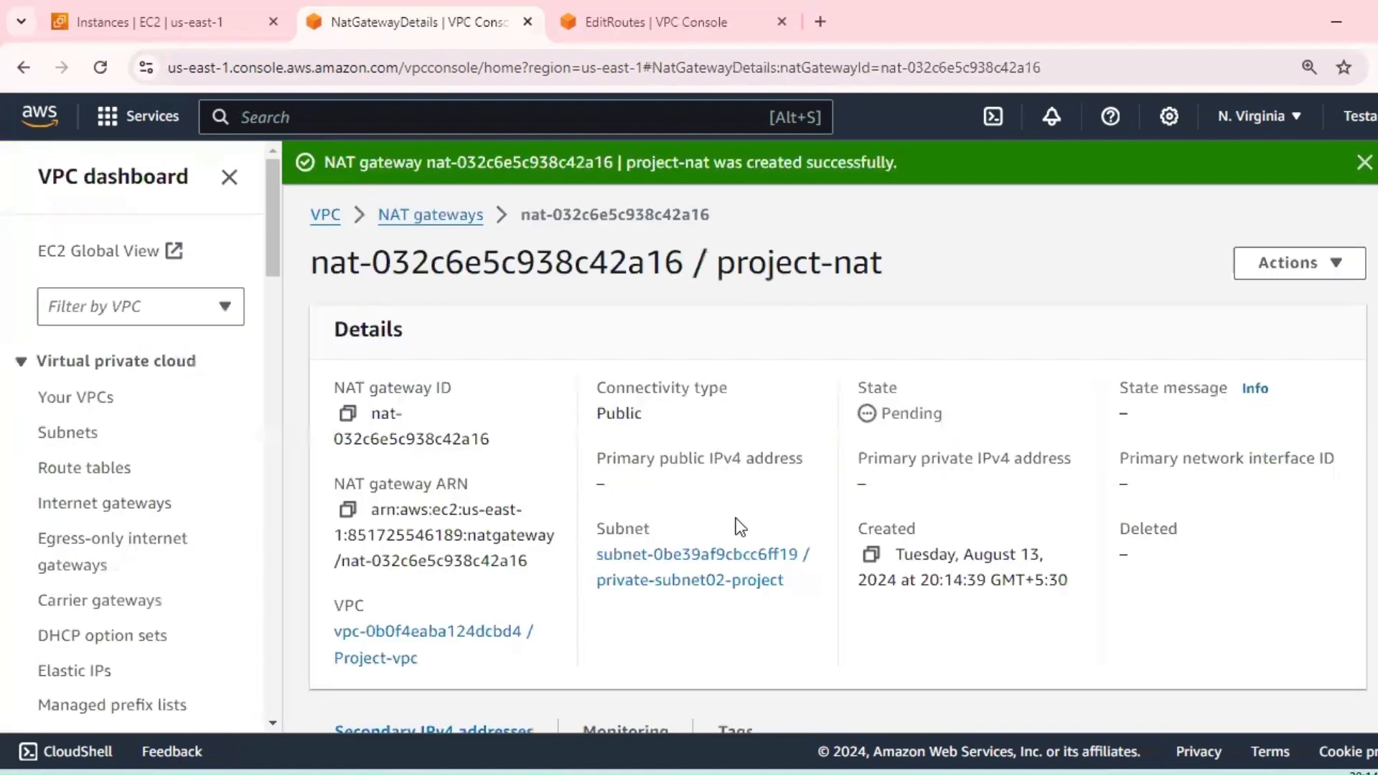
Step: Refresh the route tables list and open the routes of private-route02-project for editing
scroll(740, 527, "down", 4)
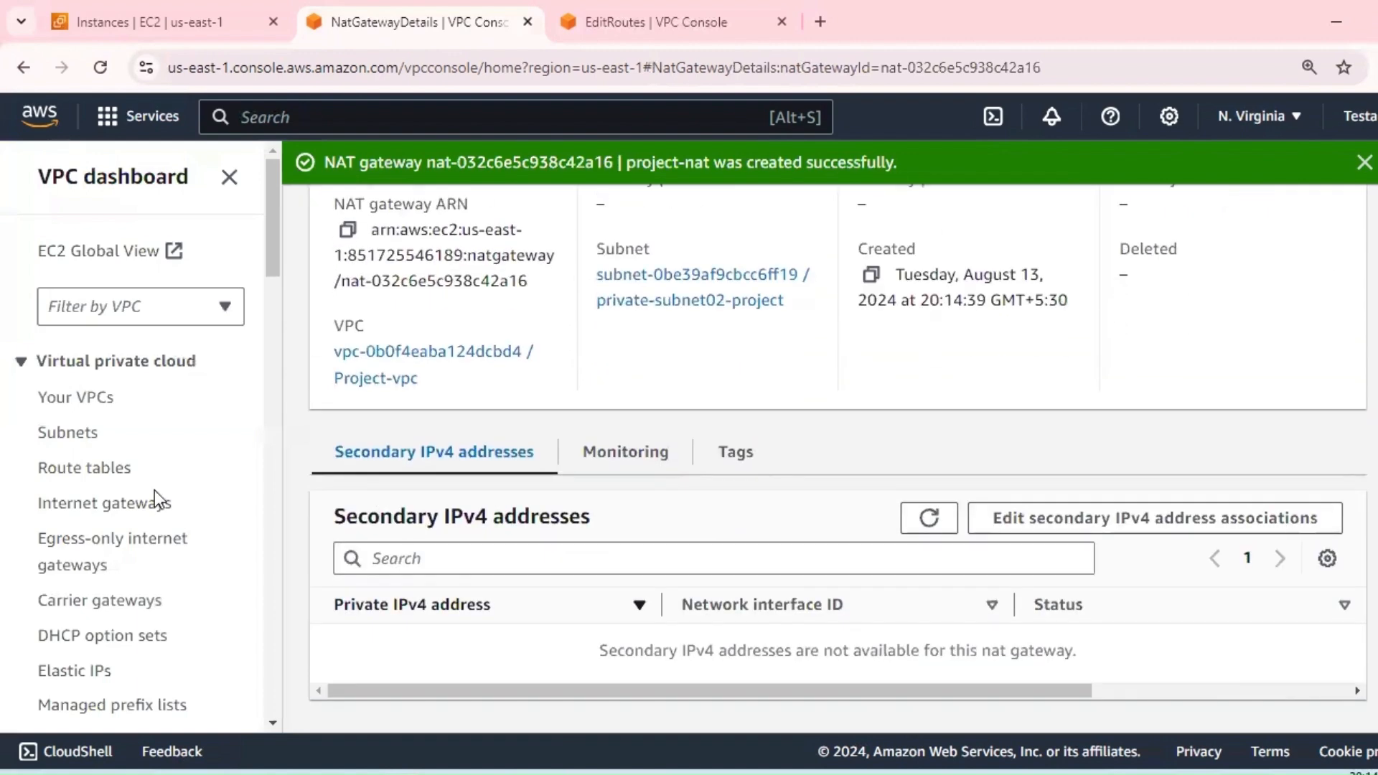
left_click(107, 473)
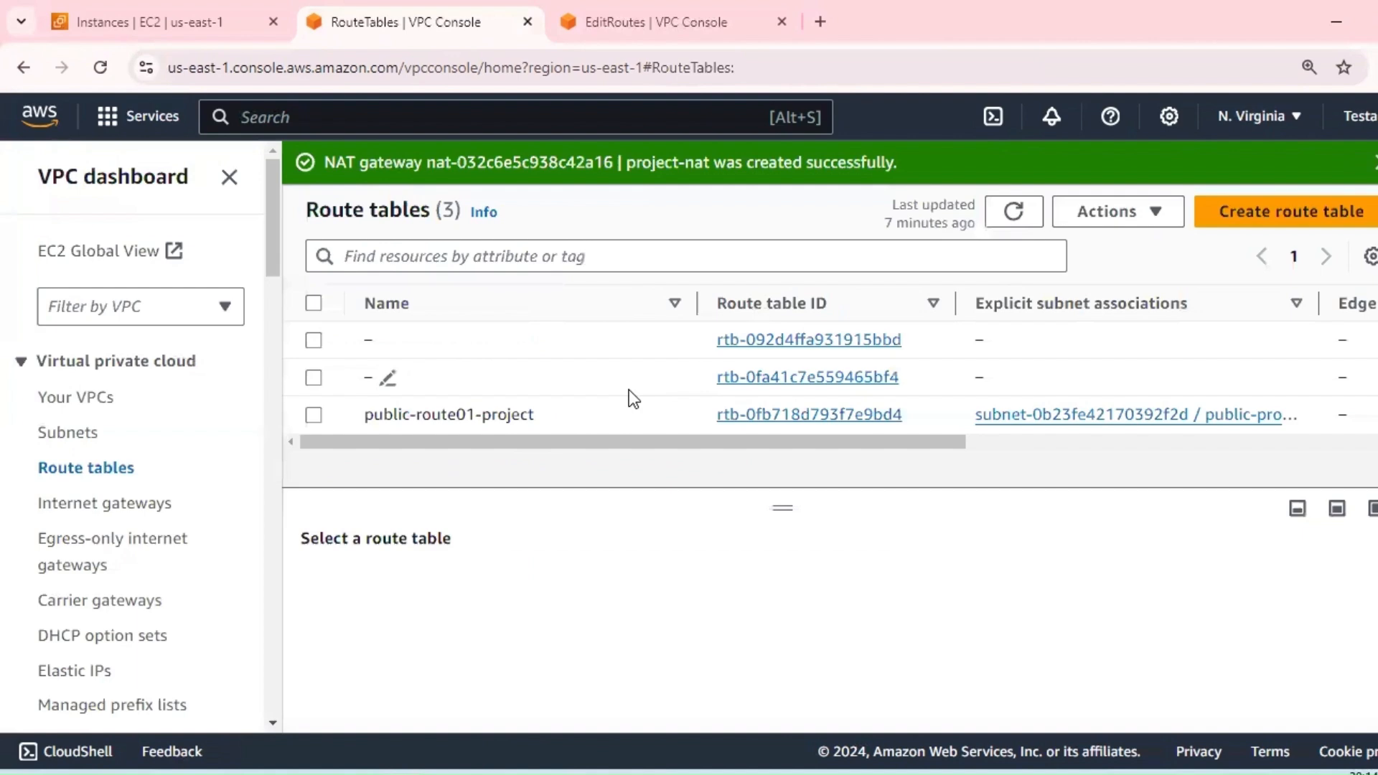
left_click(1014, 212)
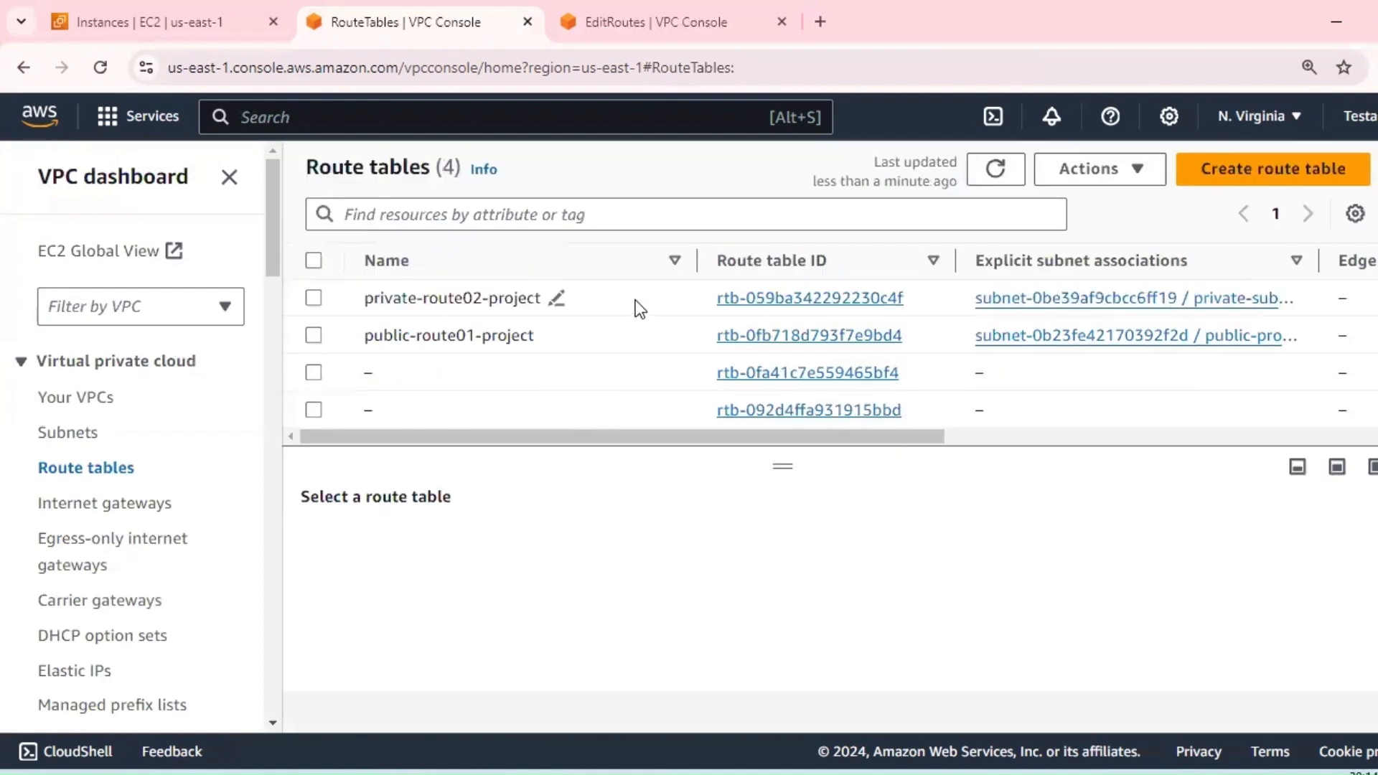
left_click(674, 299)
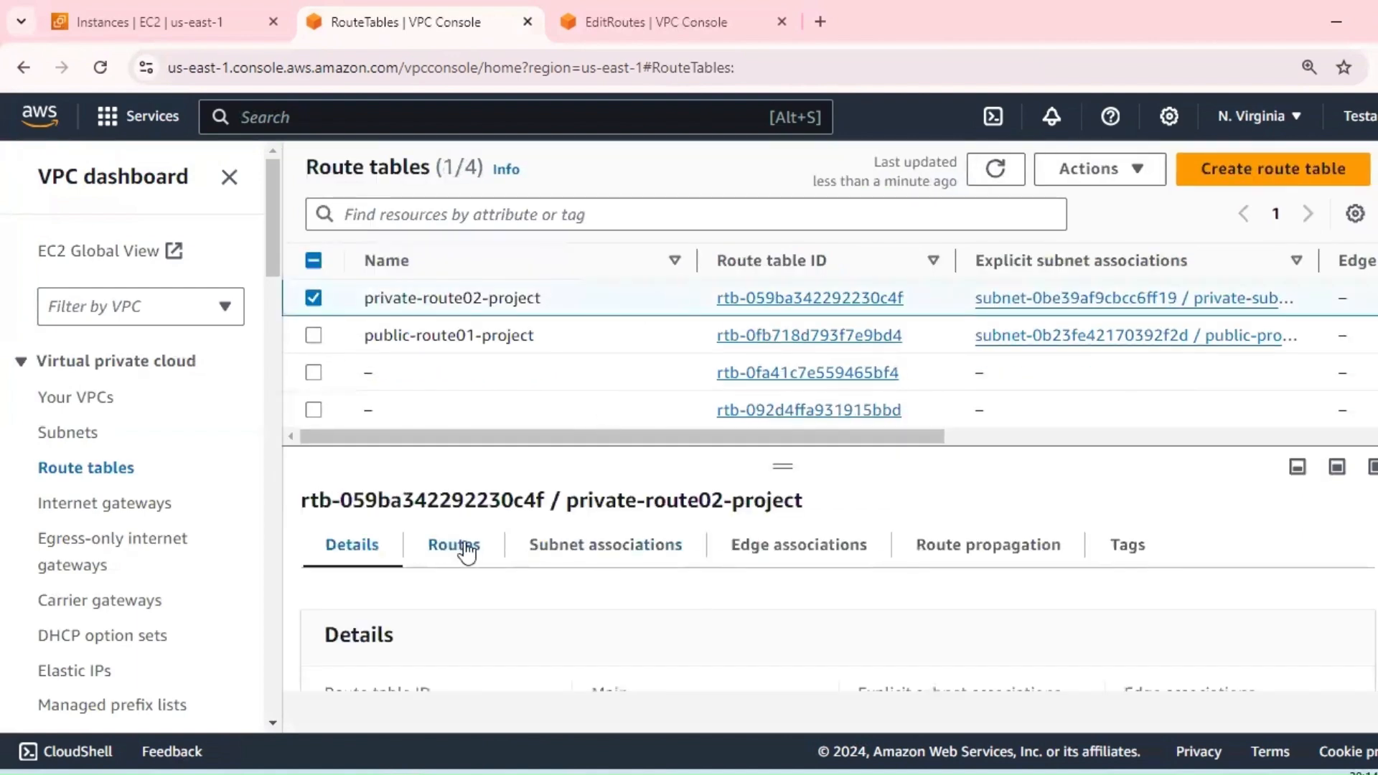
left_click(1098, 169)
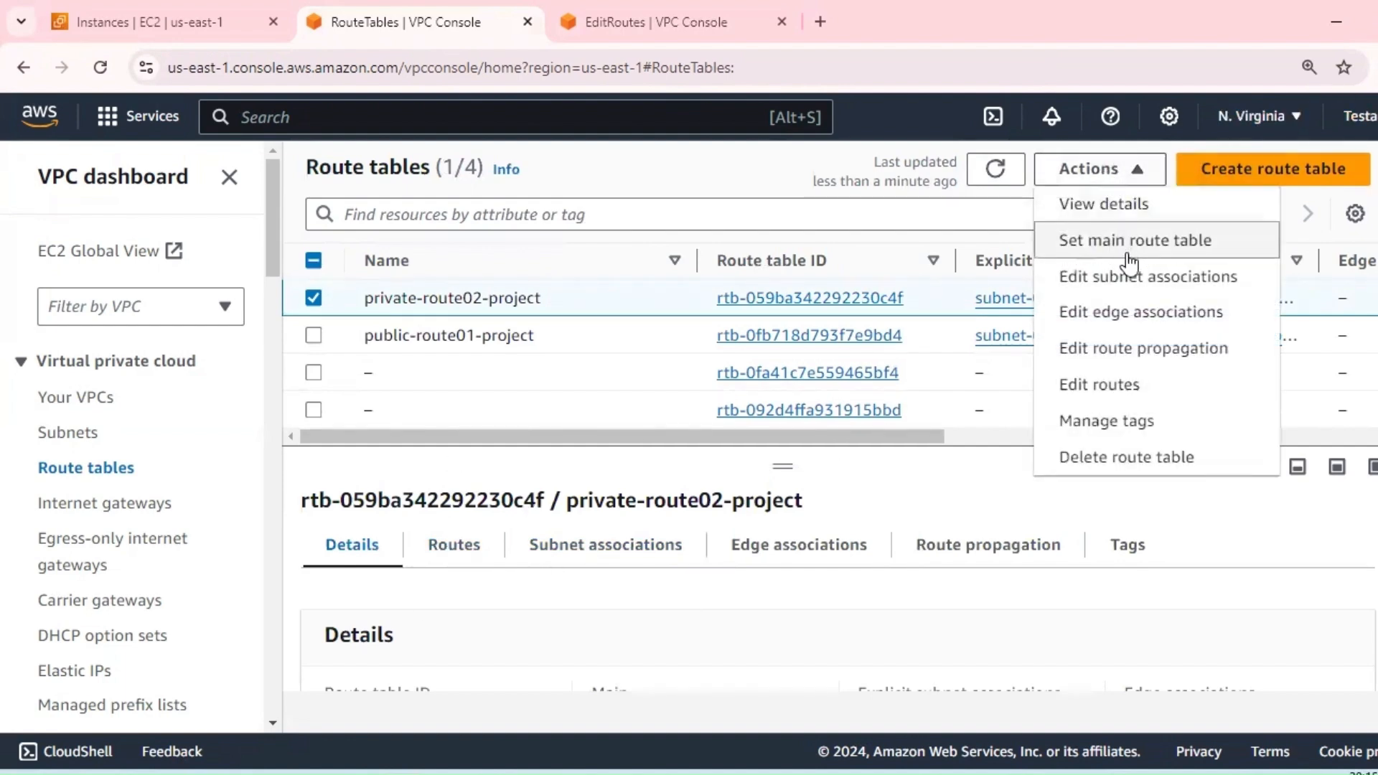
left_click(1139, 387)
Step: Add a route with destination 0.0.0.0/0 targeting the project-nat NAT gateway and save the route changes
left_click(102, 584)
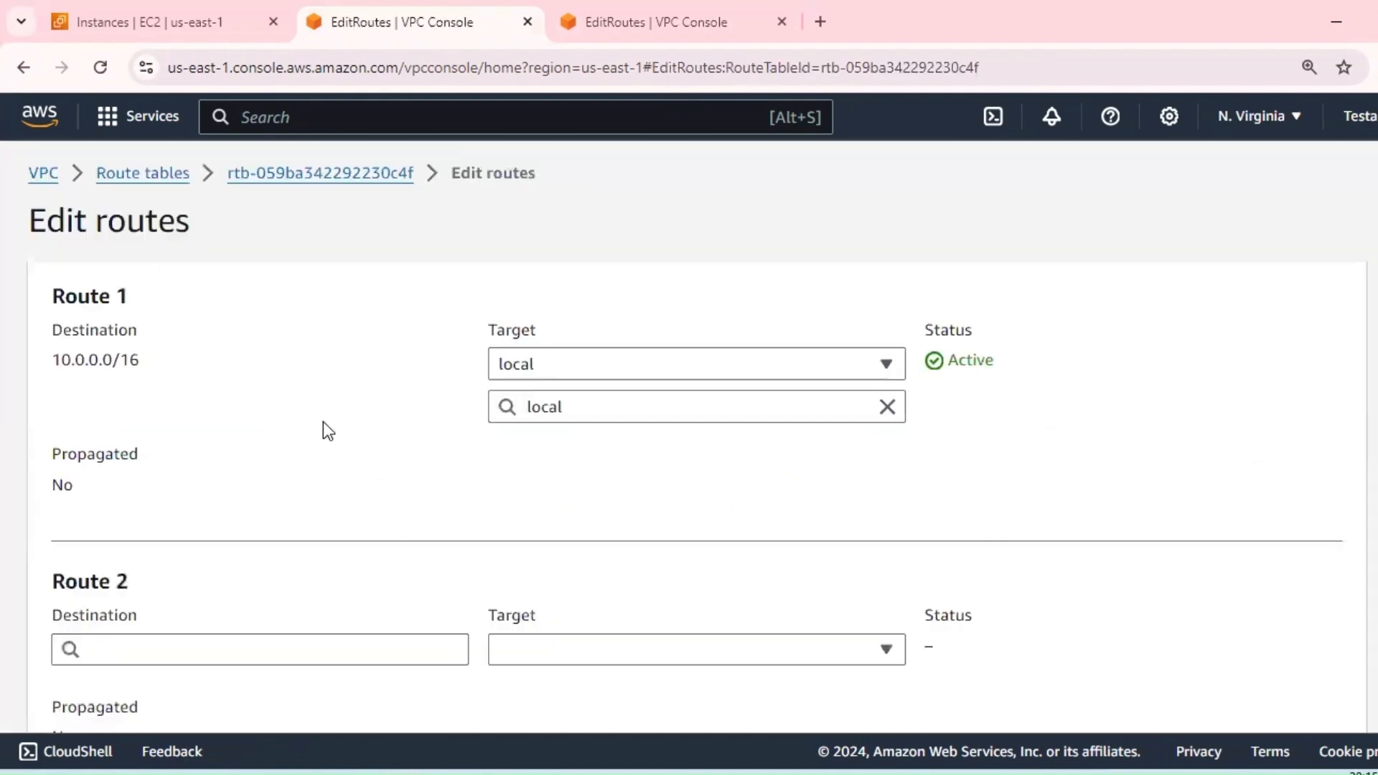
scroll(327, 423, "down", 3)
left_click(325, 434)
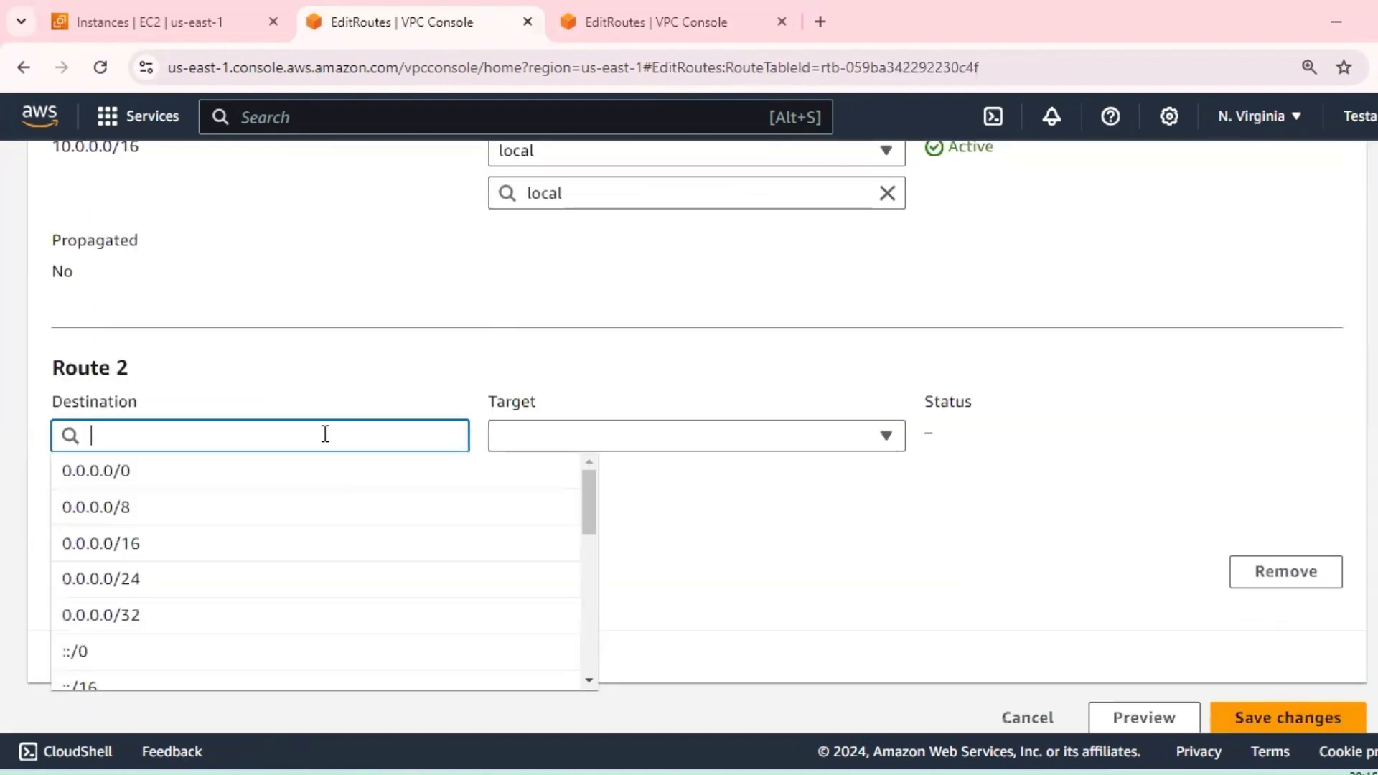
left_click(239, 471)
left_click(590, 441)
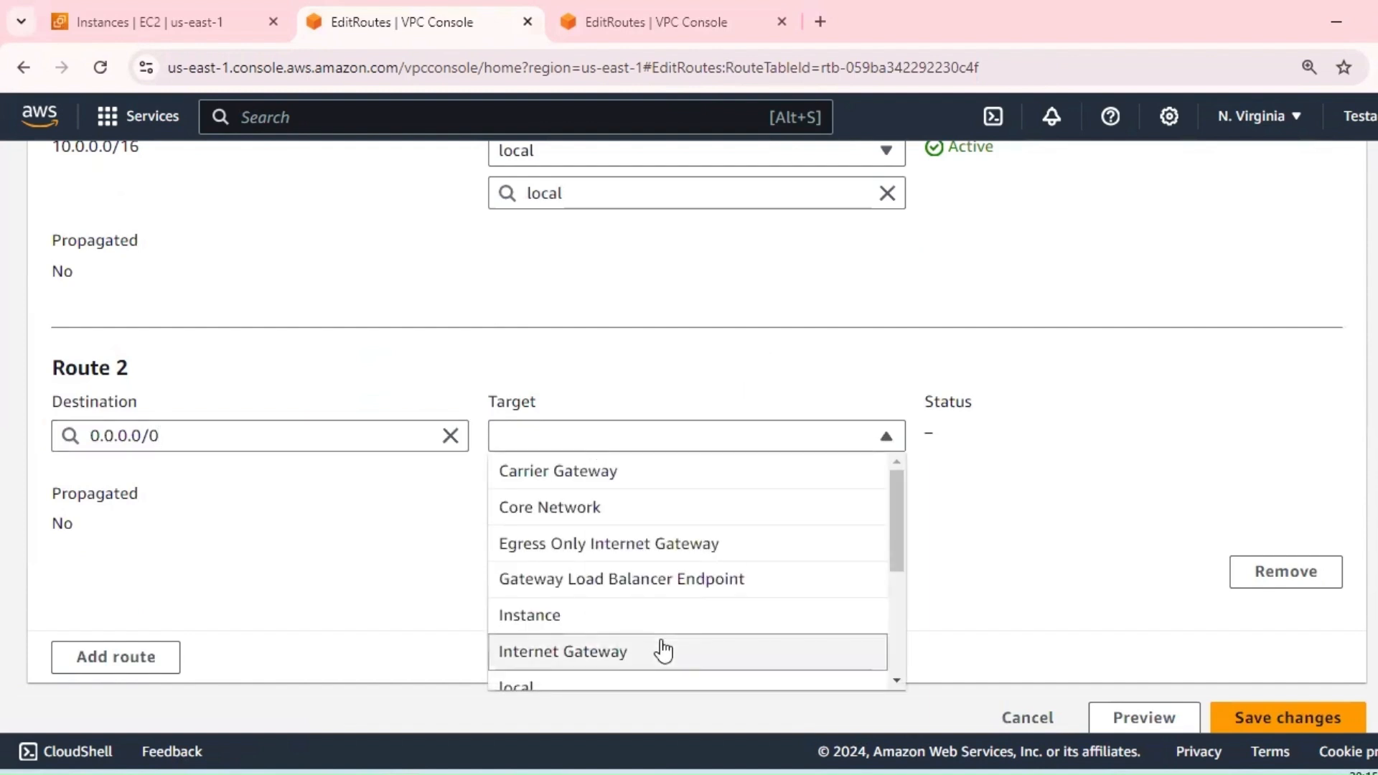
scroll(658, 634, "down", 3)
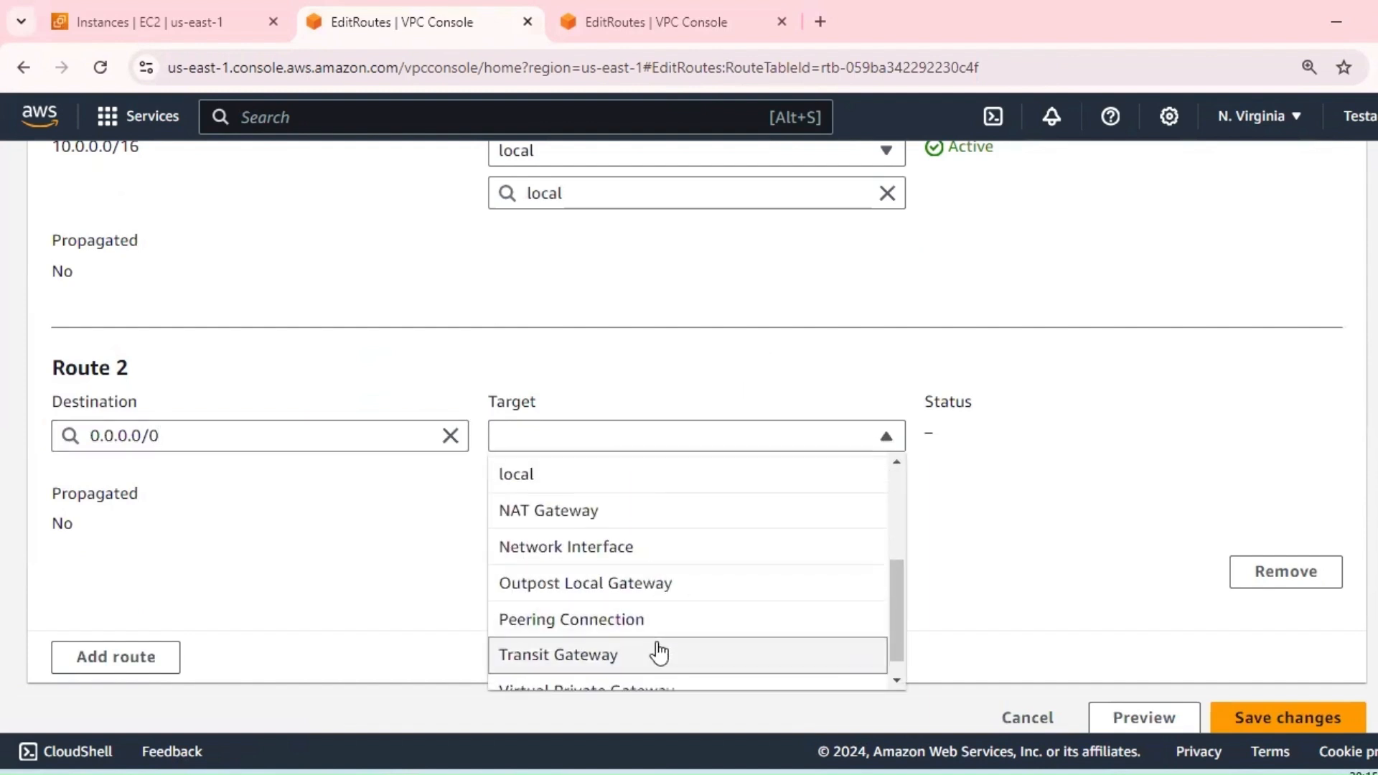
left_click(617, 511)
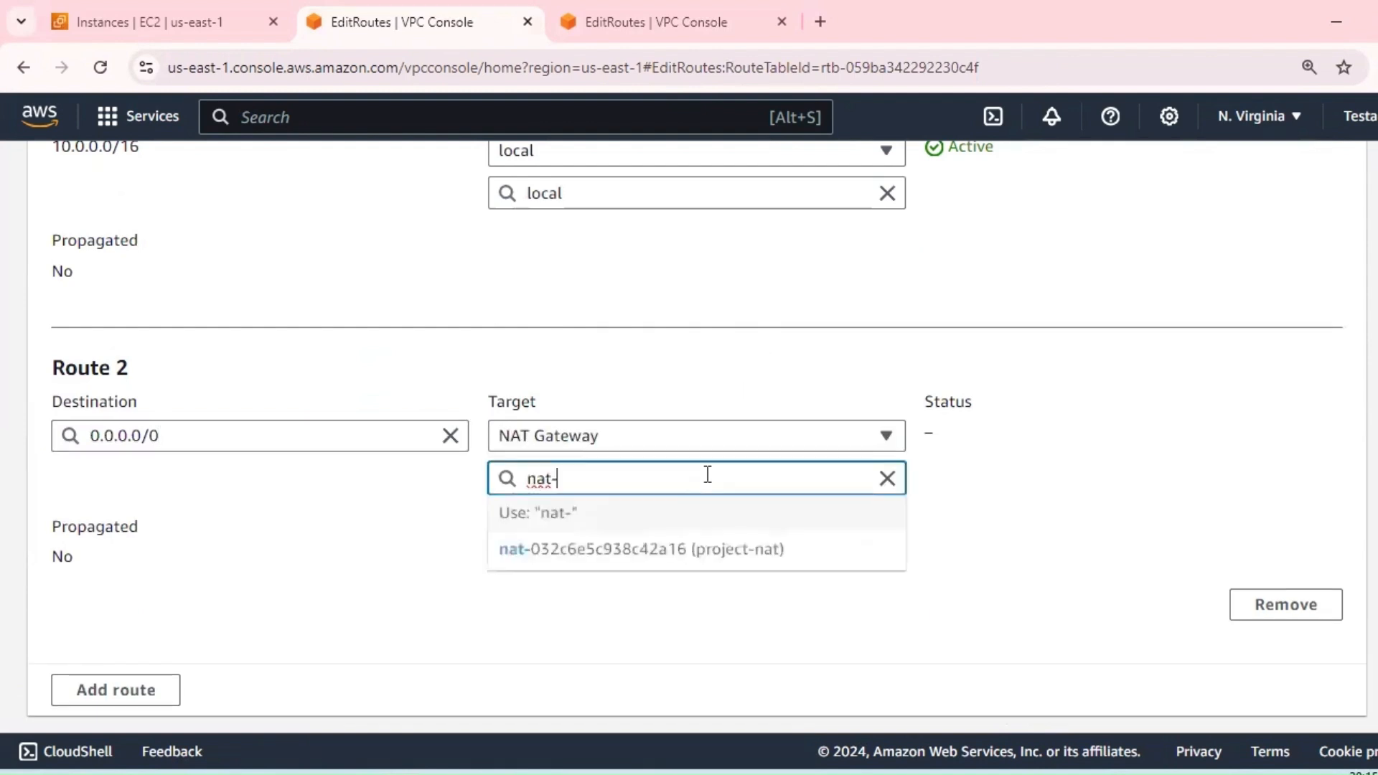
left_click(729, 557)
scroll(1053, 532, "down", 1)
left_click(1288, 694)
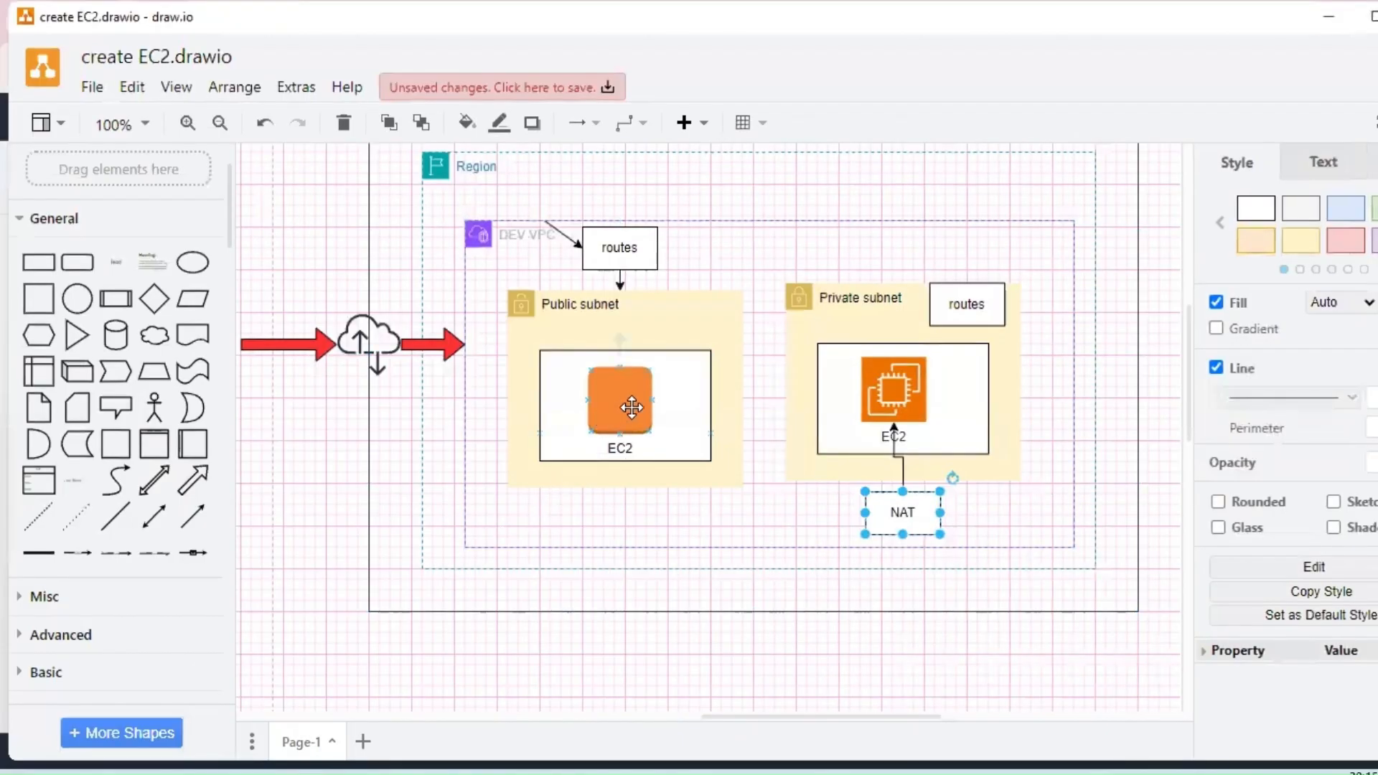
Step: Switch to the draw.io diagram and add an EC2 icon from the AWS / Compute shapes at the lower right of the public subnet's EC2 box
left_click(631, 401)
left_click(965, 391)
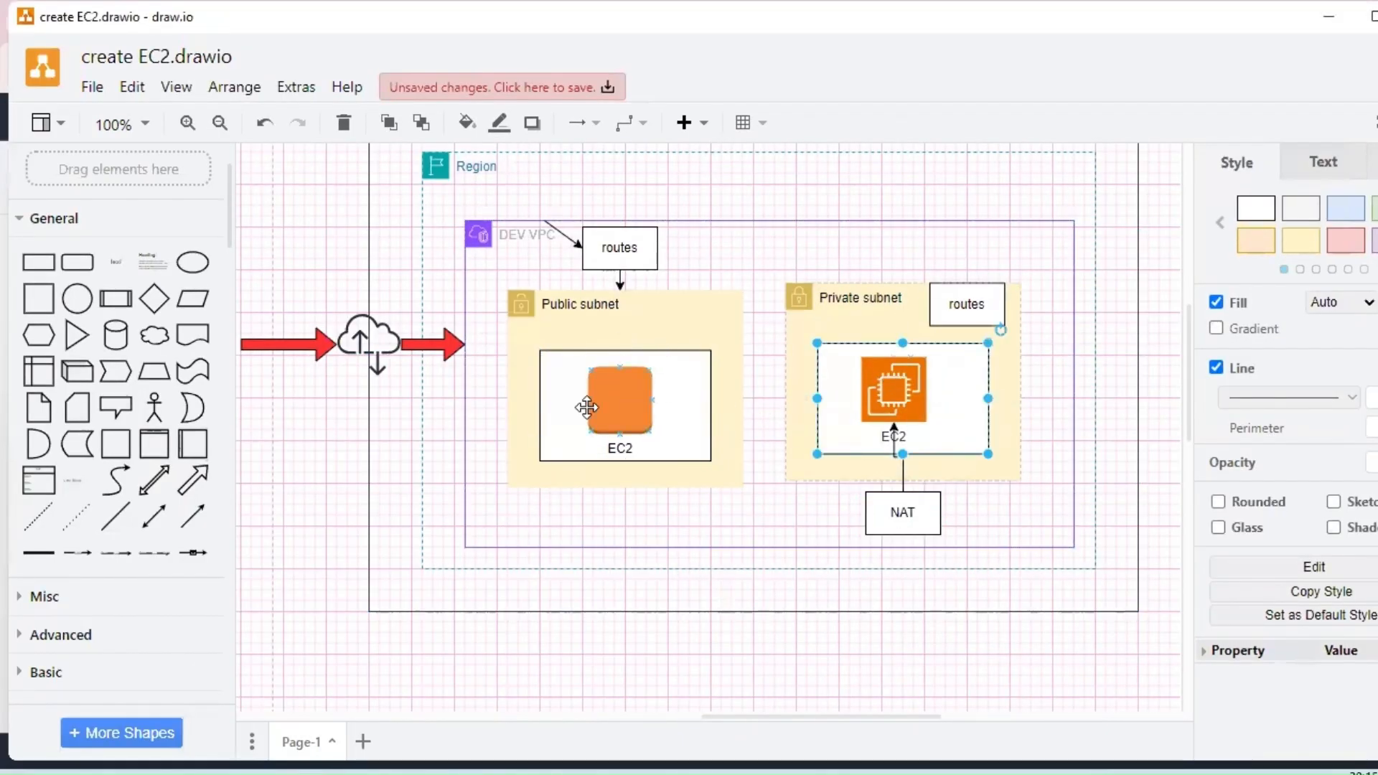
scroll(95, 445, "down", 5)
scroll(95, 445, "down", 3)
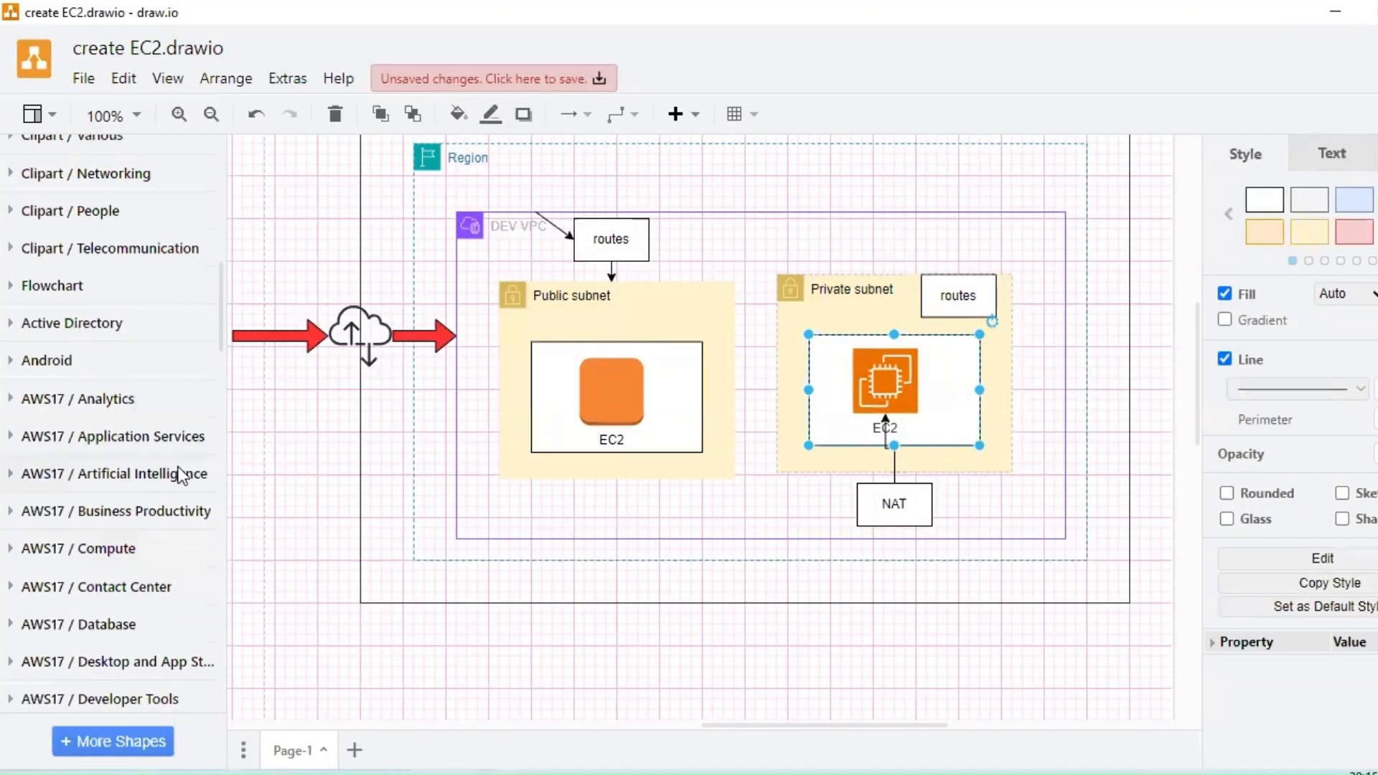
scroll(187, 475, "down", 5)
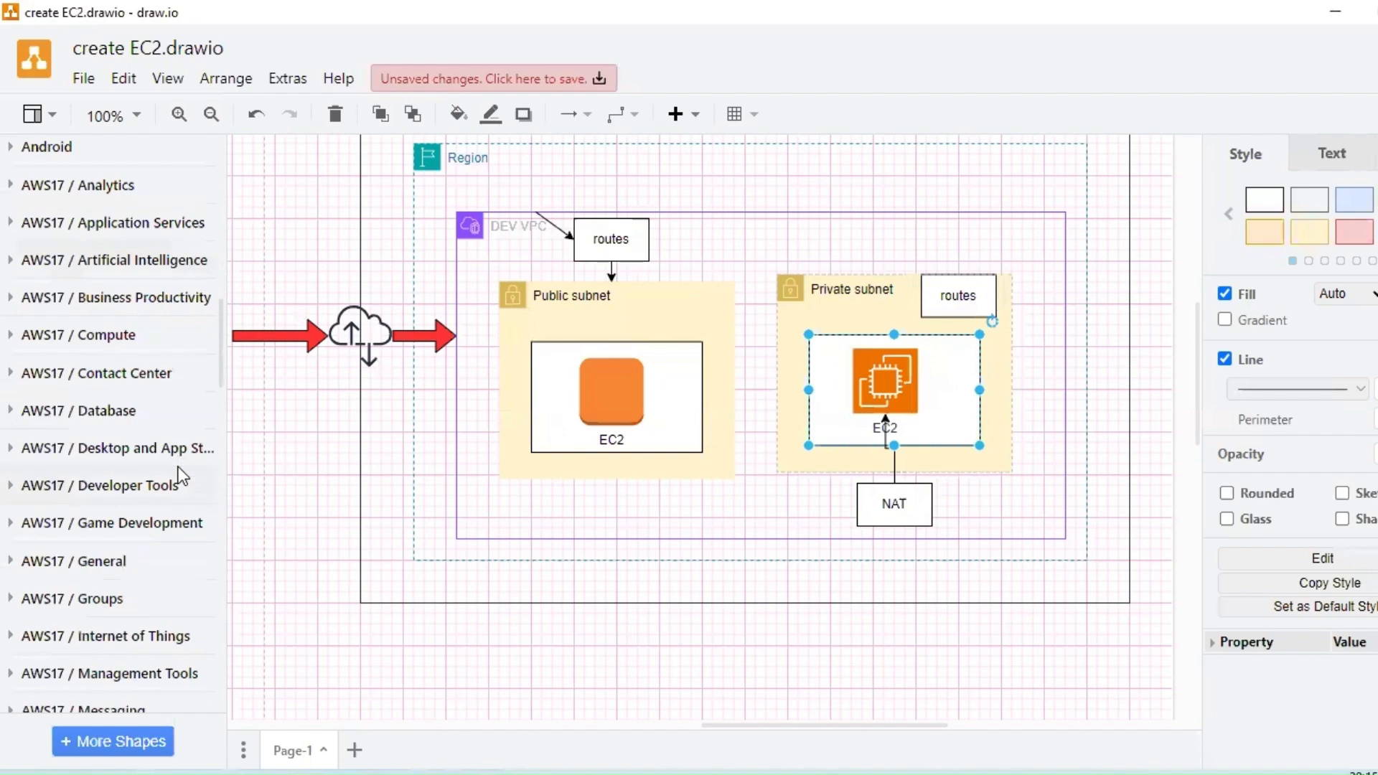
scroll(178, 476, "down", 7)
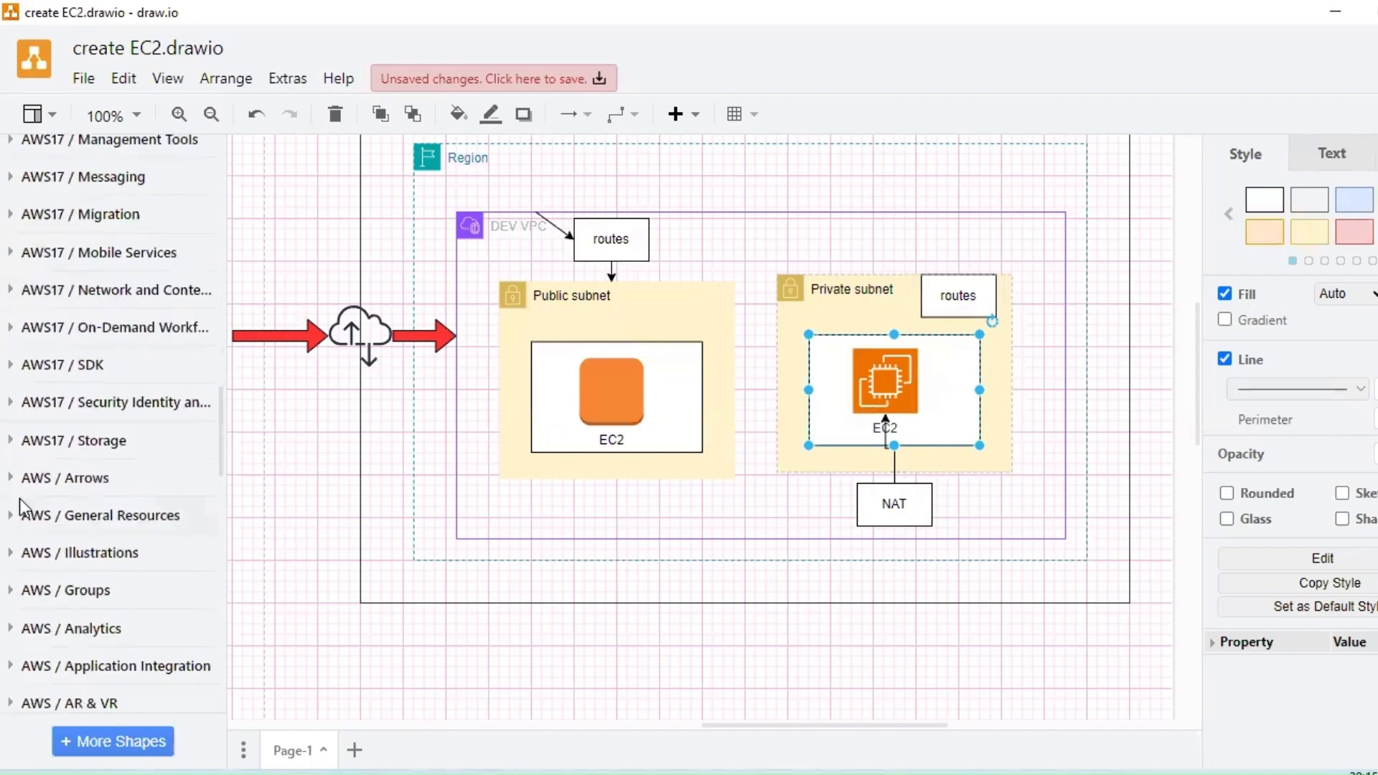
scroll(60, 463, "up", 4)
scroll(48, 436, "up", 3)
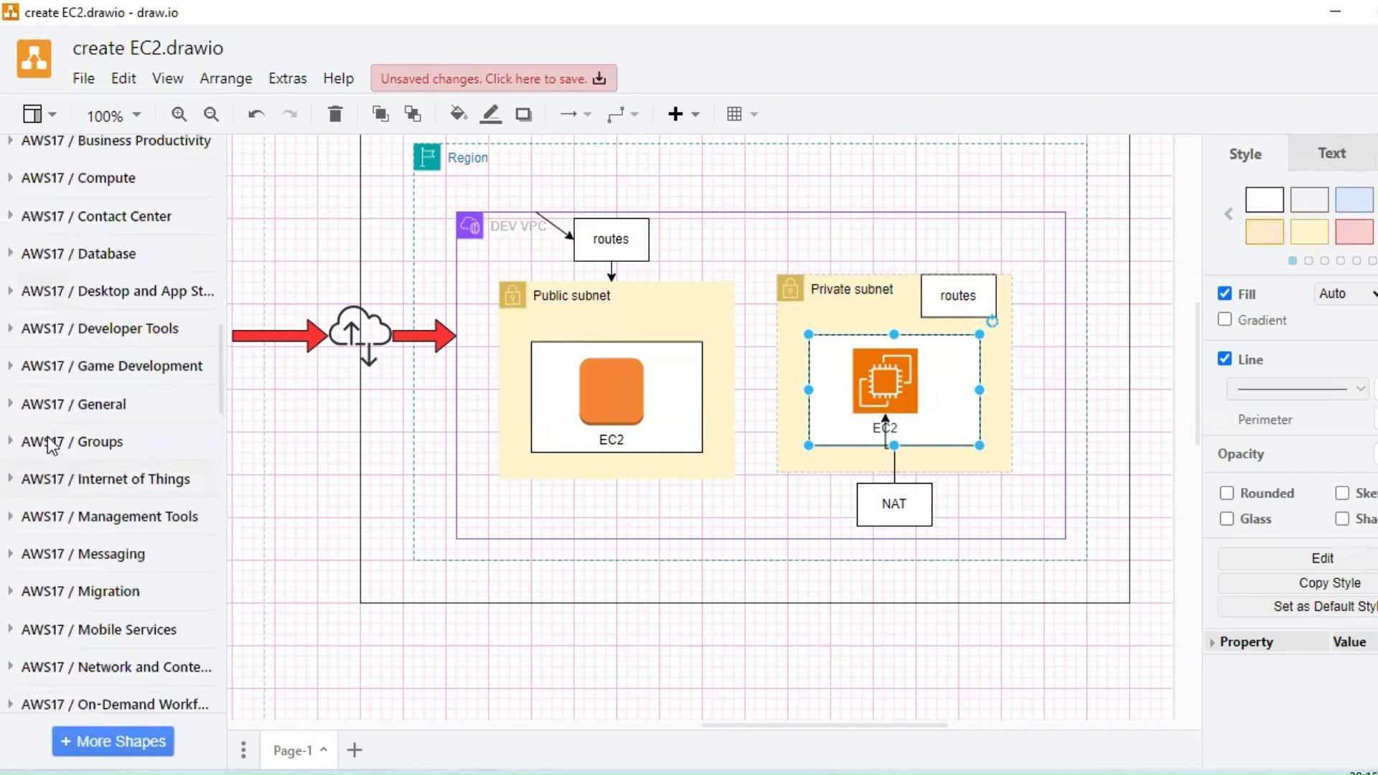
scroll(48, 436, "down", 6)
scroll(47, 436, "down", 3)
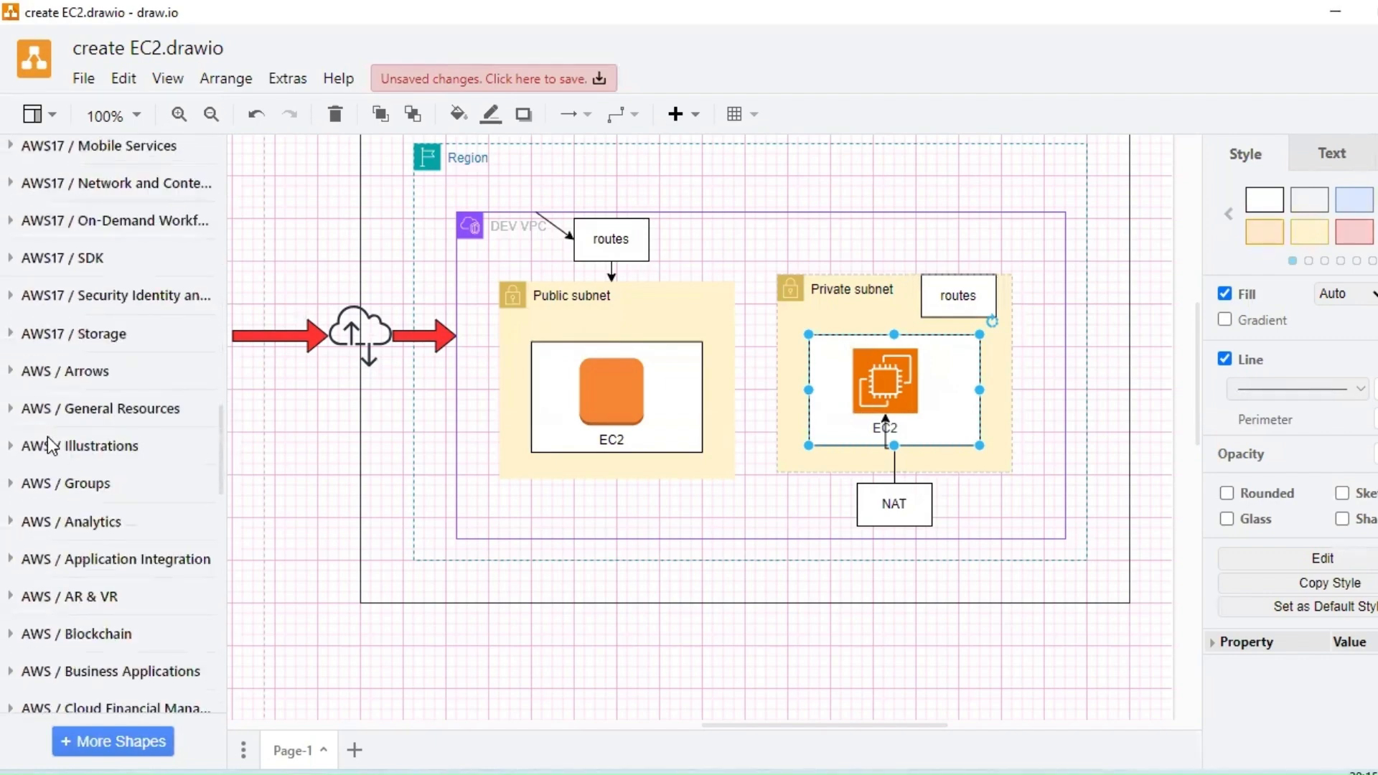
scroll(52, 524, "down", 4)
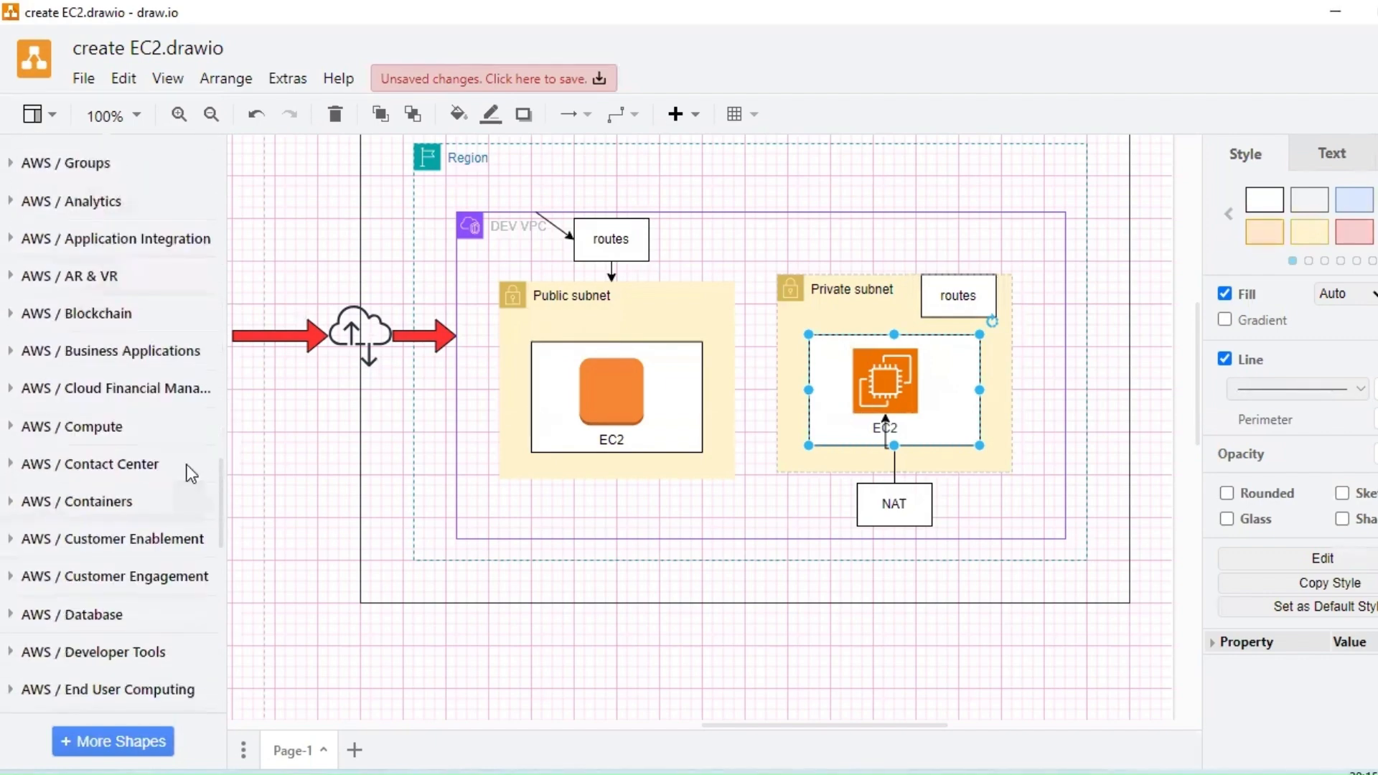
left_click(644, 382)
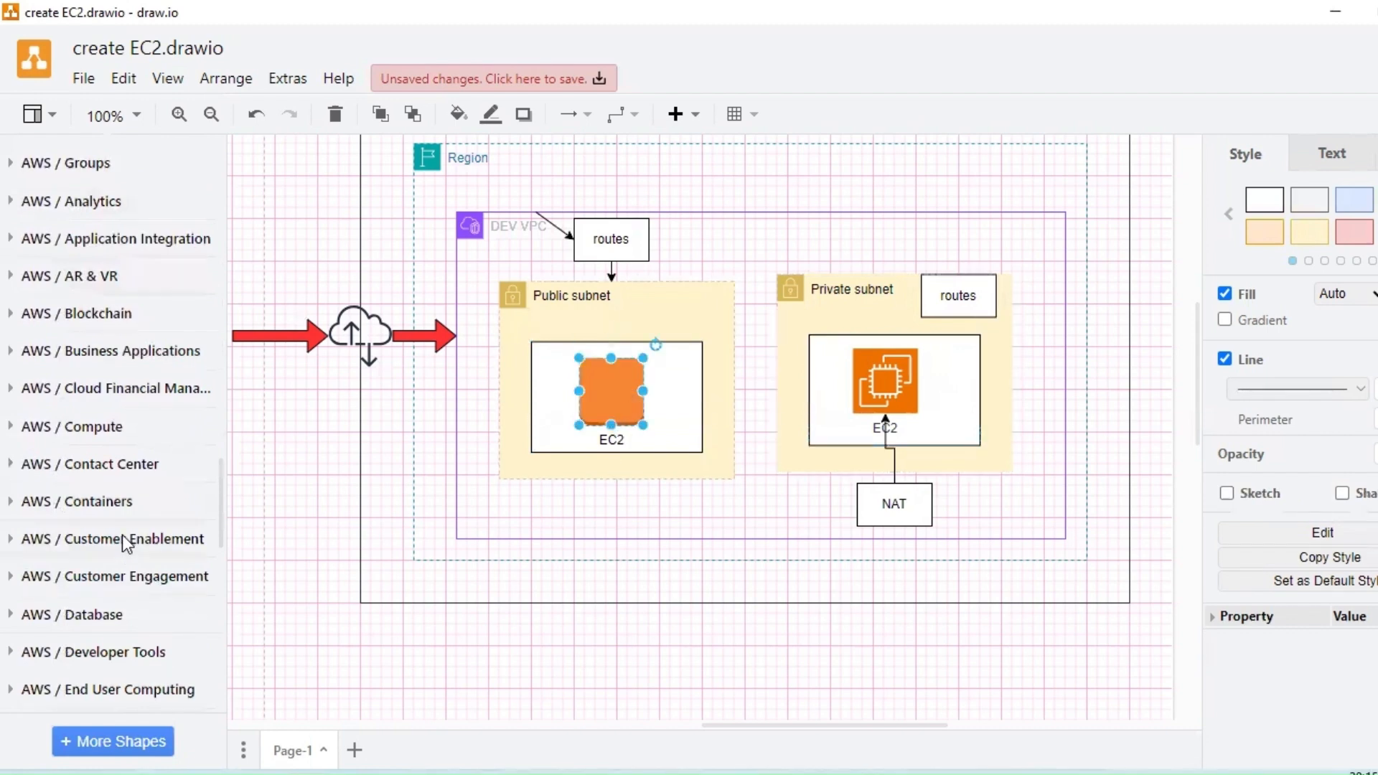
scroll(126, 543, "down", 4)
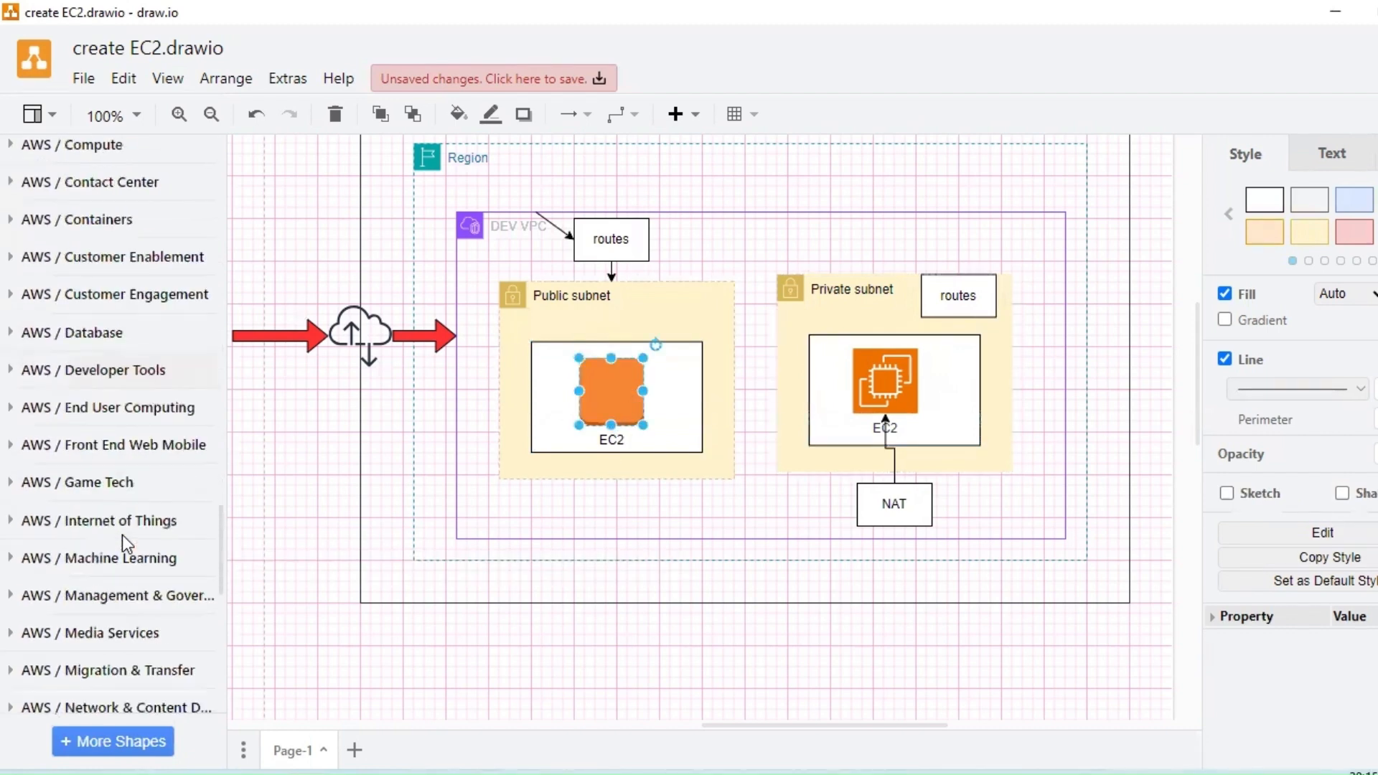
scroll(122, 536, "down", 2)
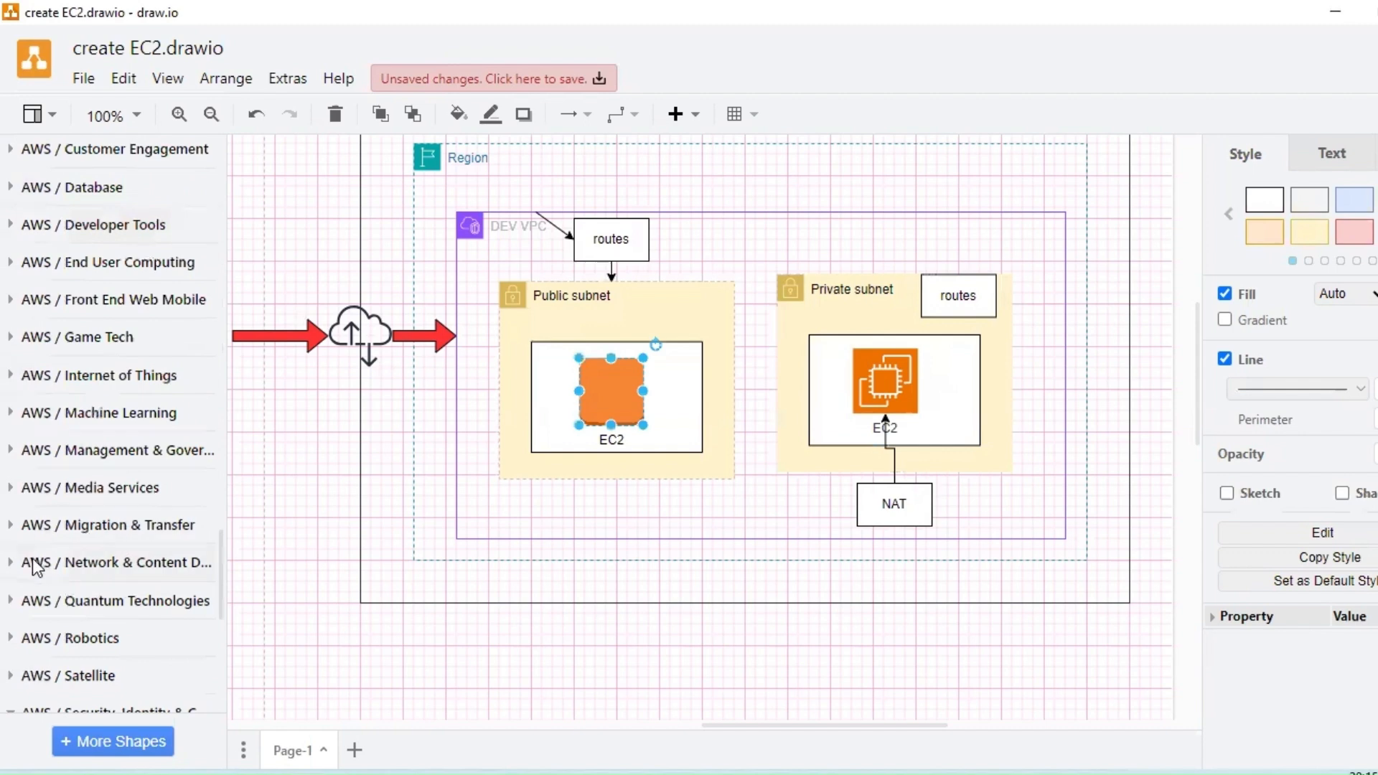
scroll(37, 585, "up", 2)
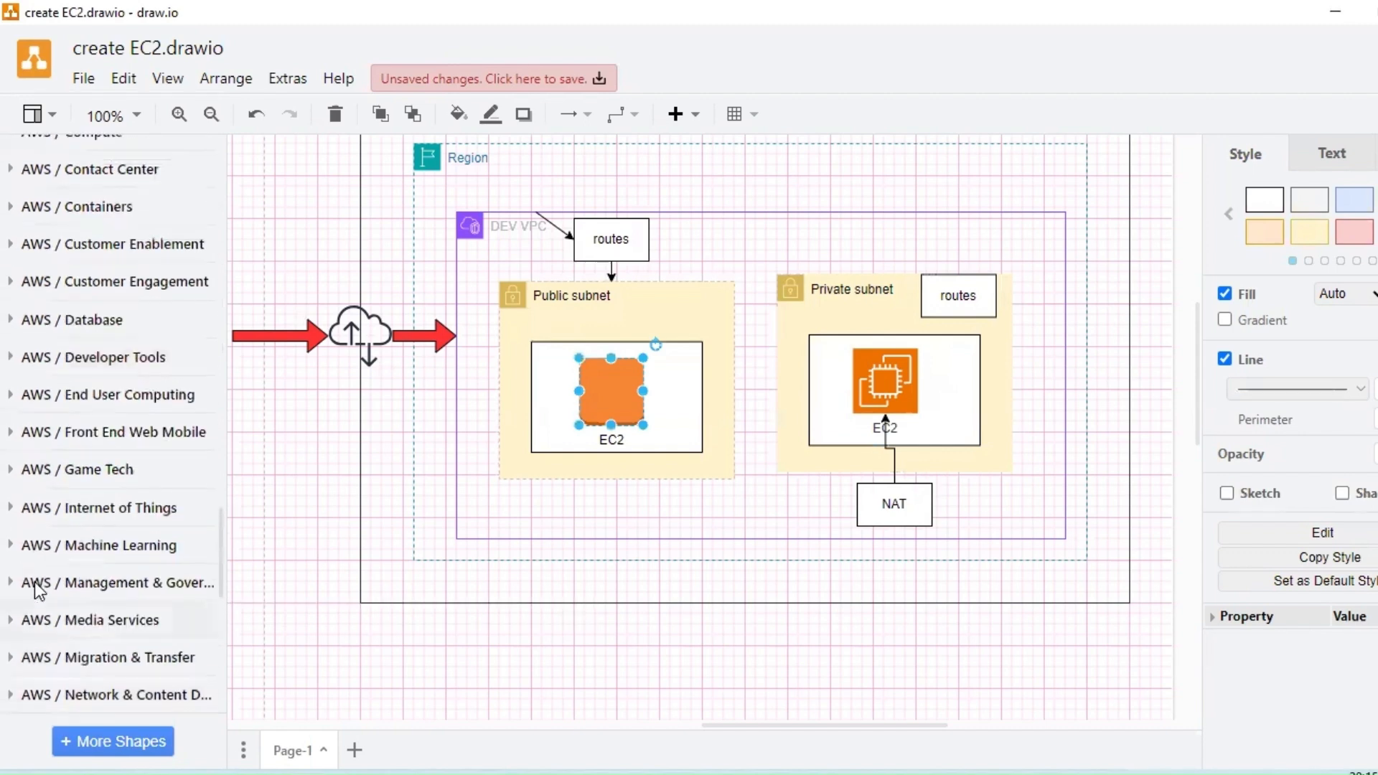
scroll(40, 559, "up", 4)
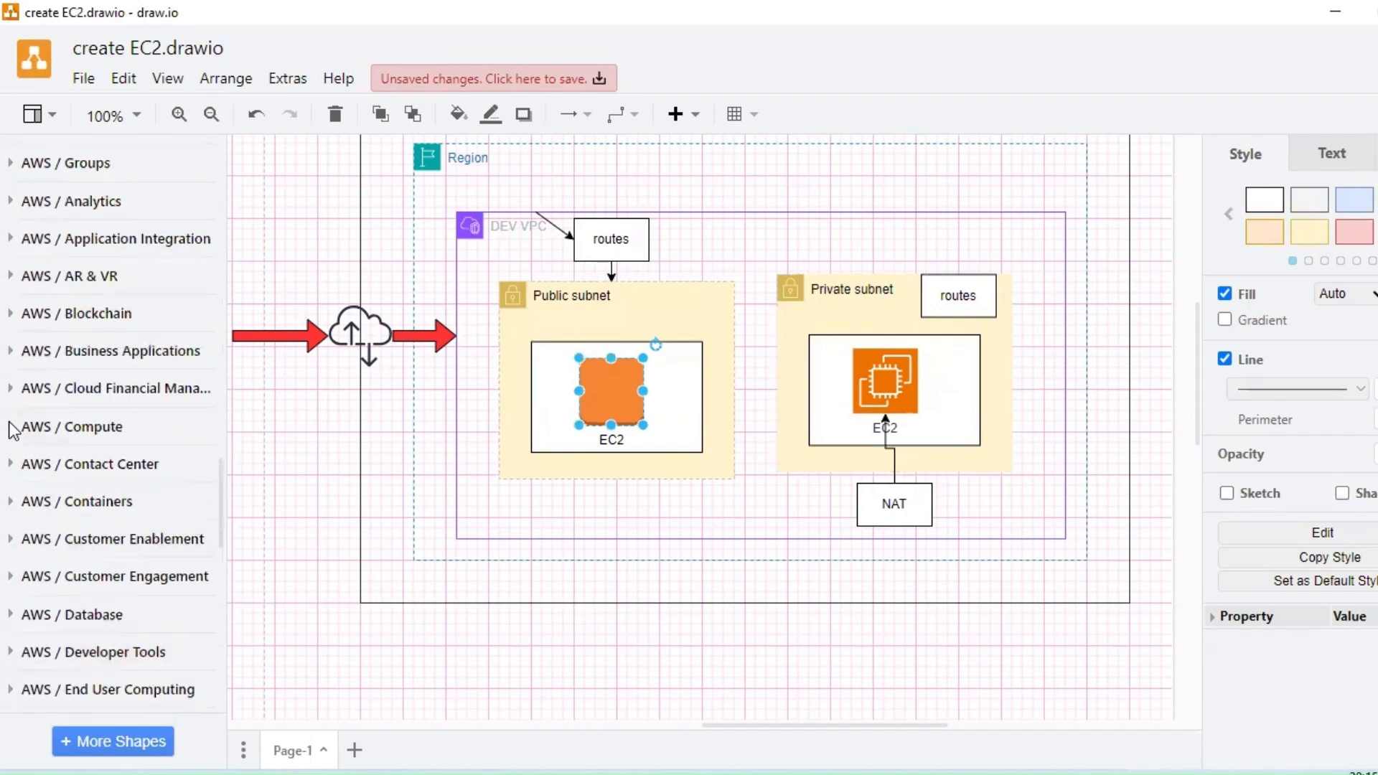
left_click(10, 425)
mouse_move(63, 475)
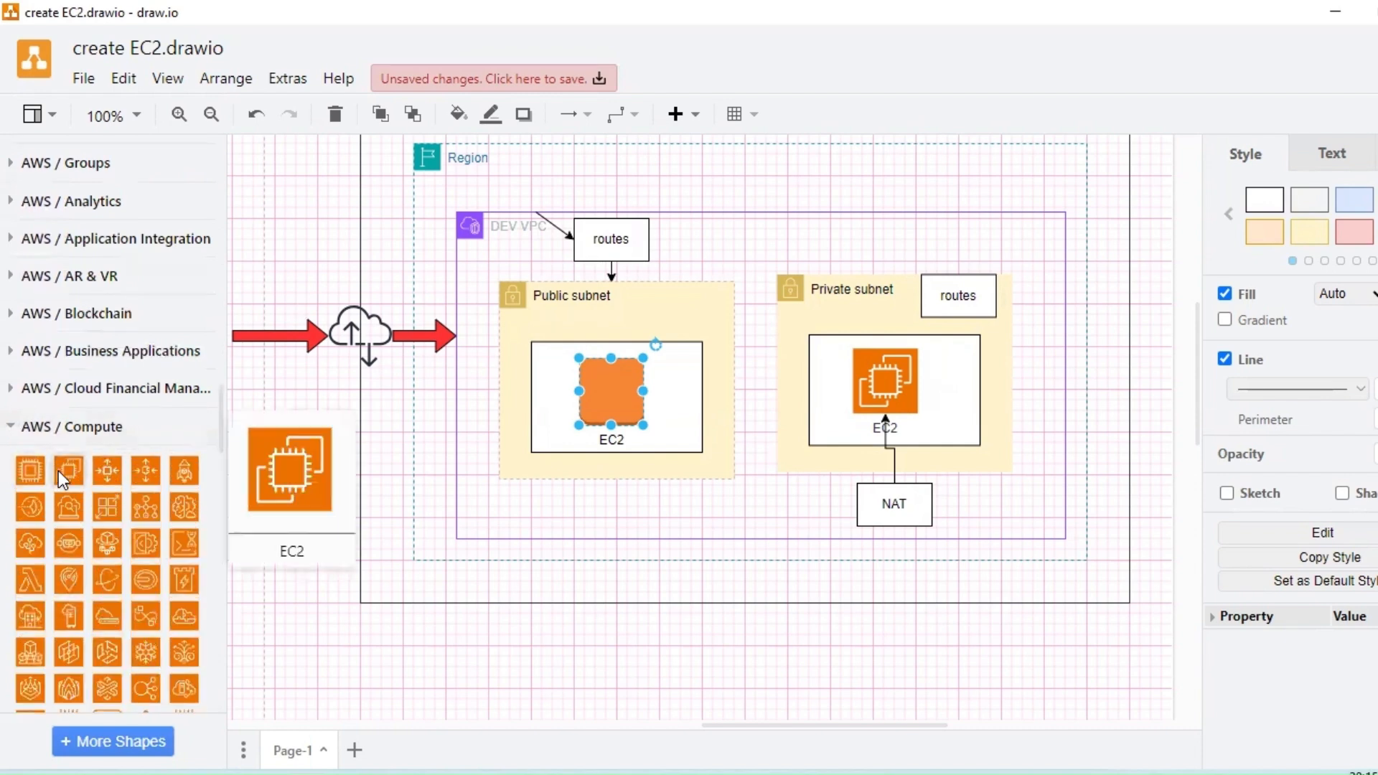
left_click_drag(63, 477, 692, 446)
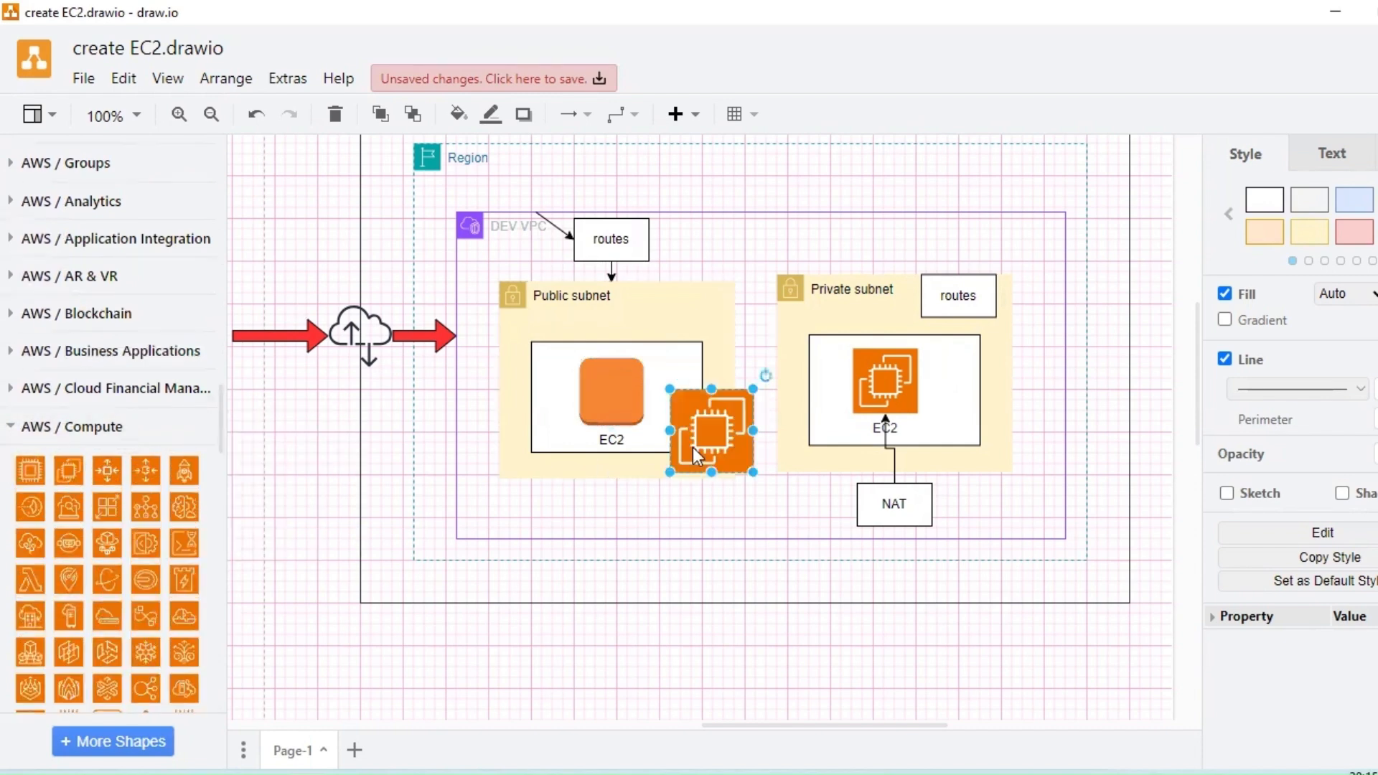
Step: Replace the plain orange shape in the public subnet's white box with the new EC2 icon and shrink the icon slightly
key("Delete")
left_click_drag(713, 426, 618, 386)
left_click(619, 387)
left_click(651, 420)
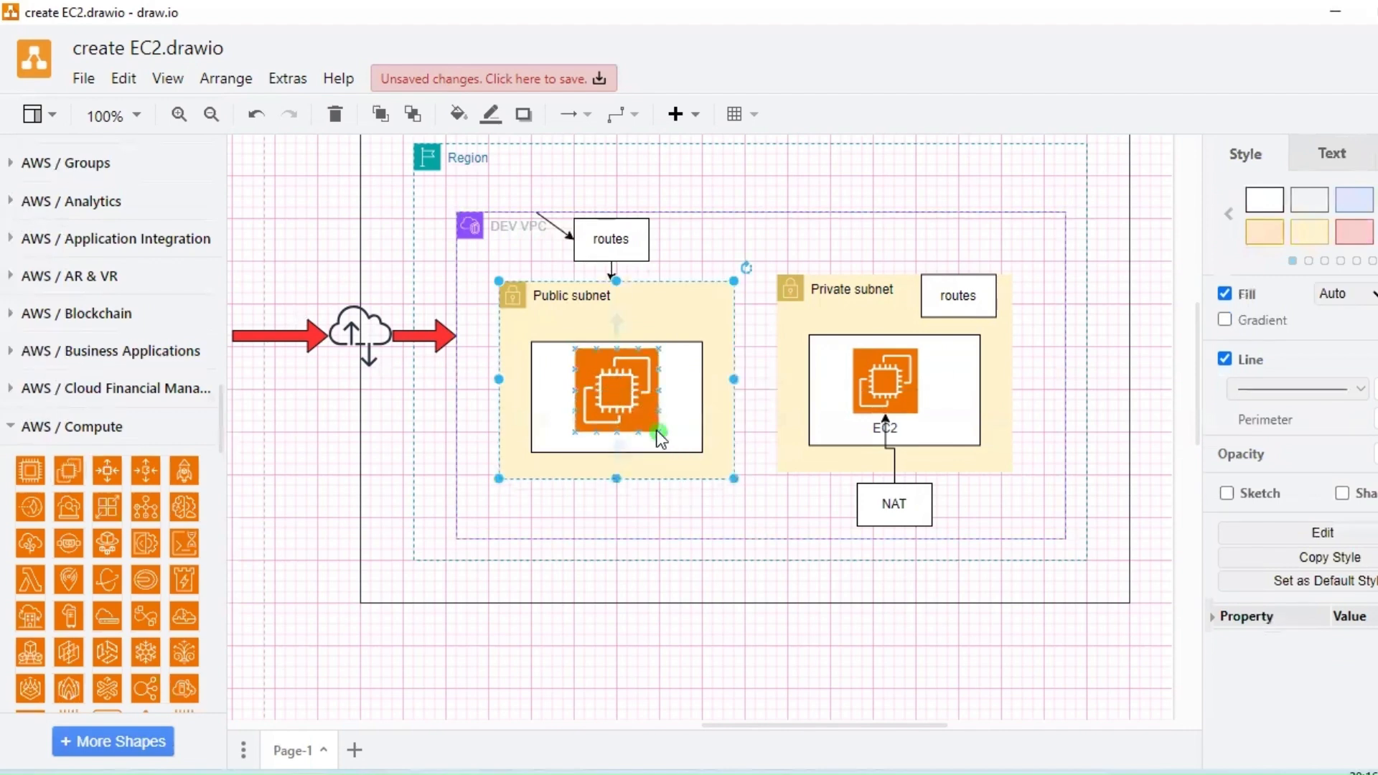
left_click(655, 429)
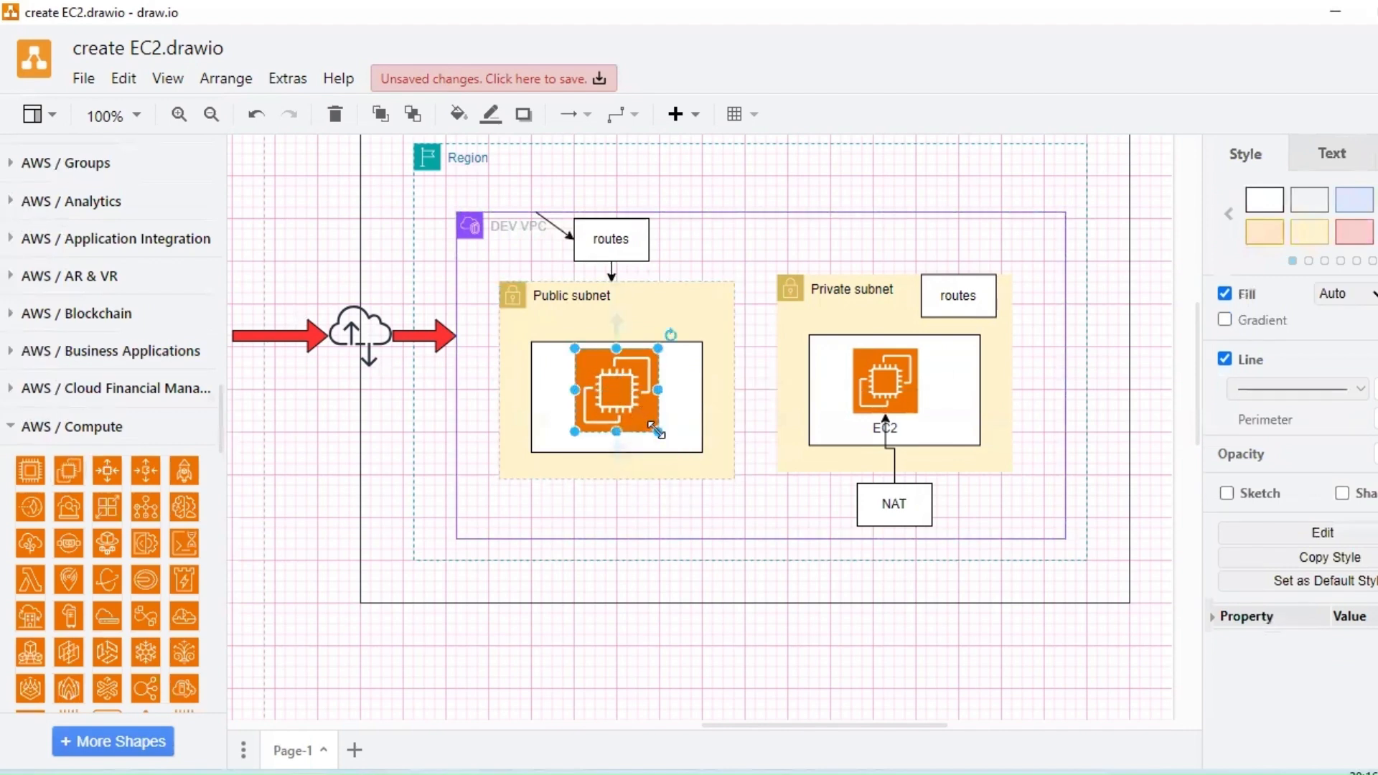
left_click_drag(656, 429, 645, 420)
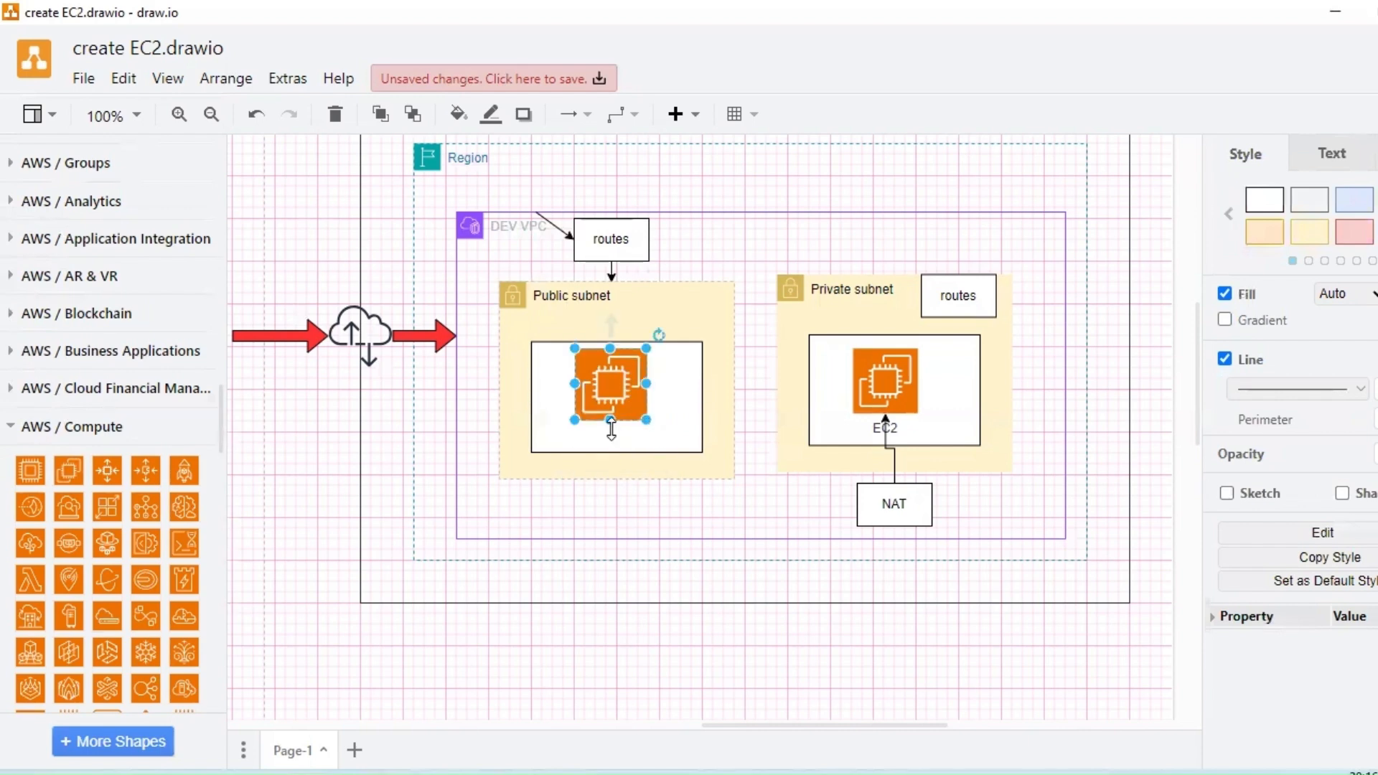
Step: Label the new icon in the public subnet "EC2"
double_click(612, 429)
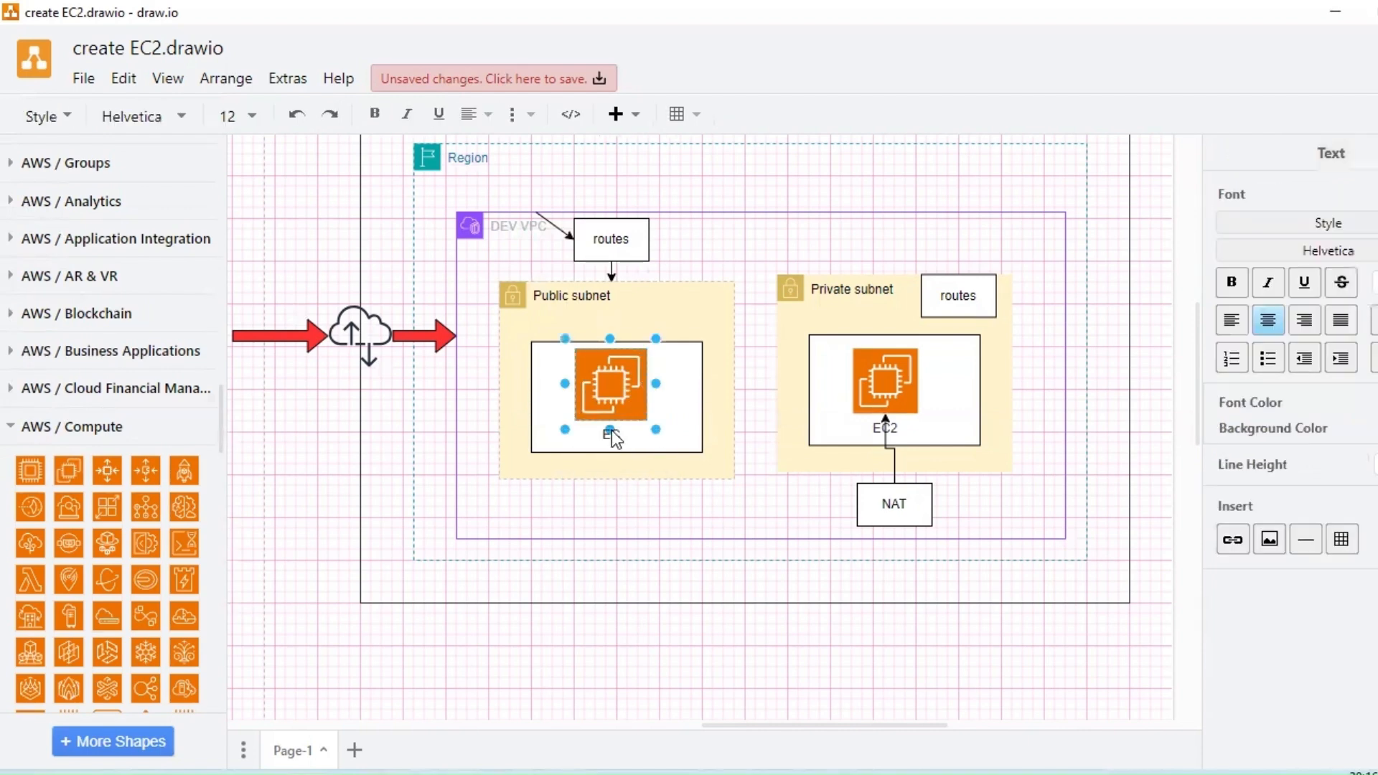
type("EC2")
left_click(761, 497)
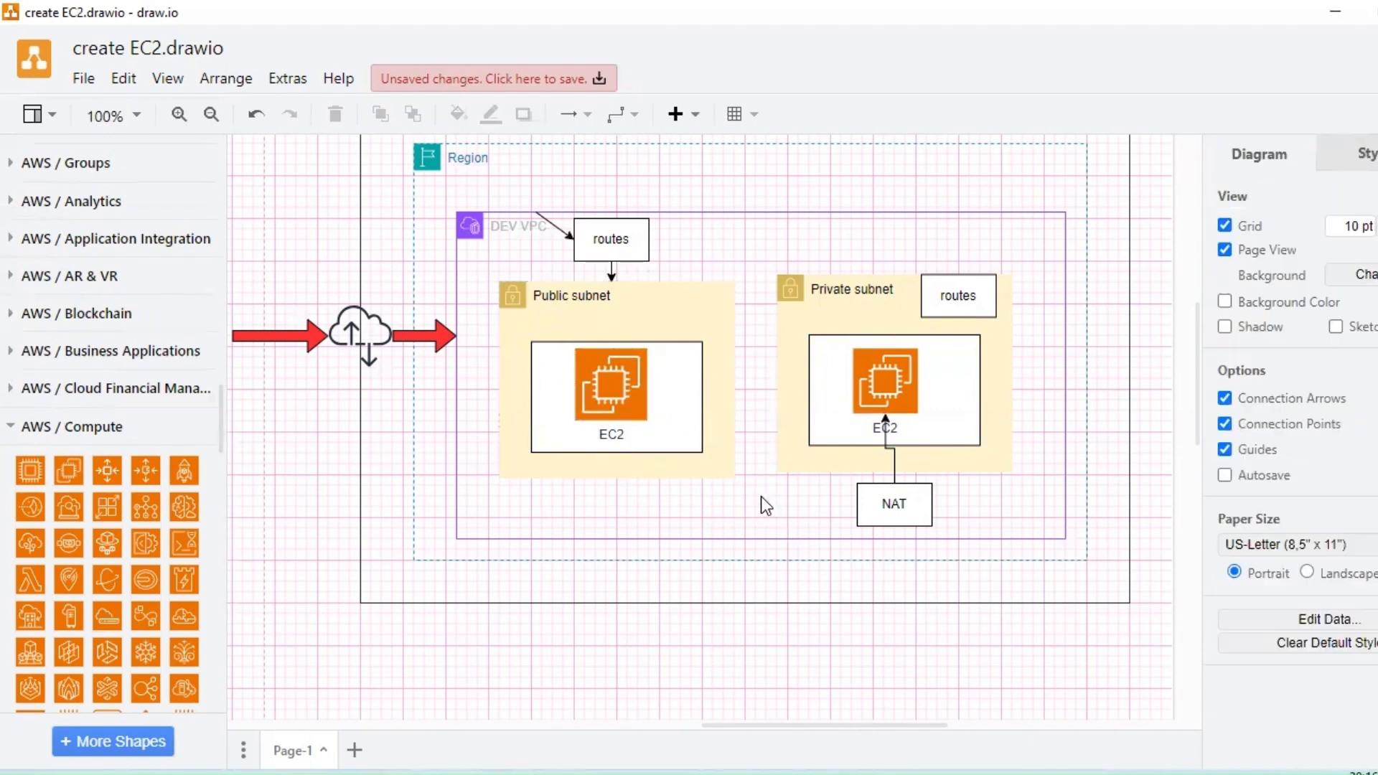
Step: Move the NAT box from below the private subnet to just above it, at the upper edge of DEV VPC
left_click(622, 403)
left_click(885, 381)
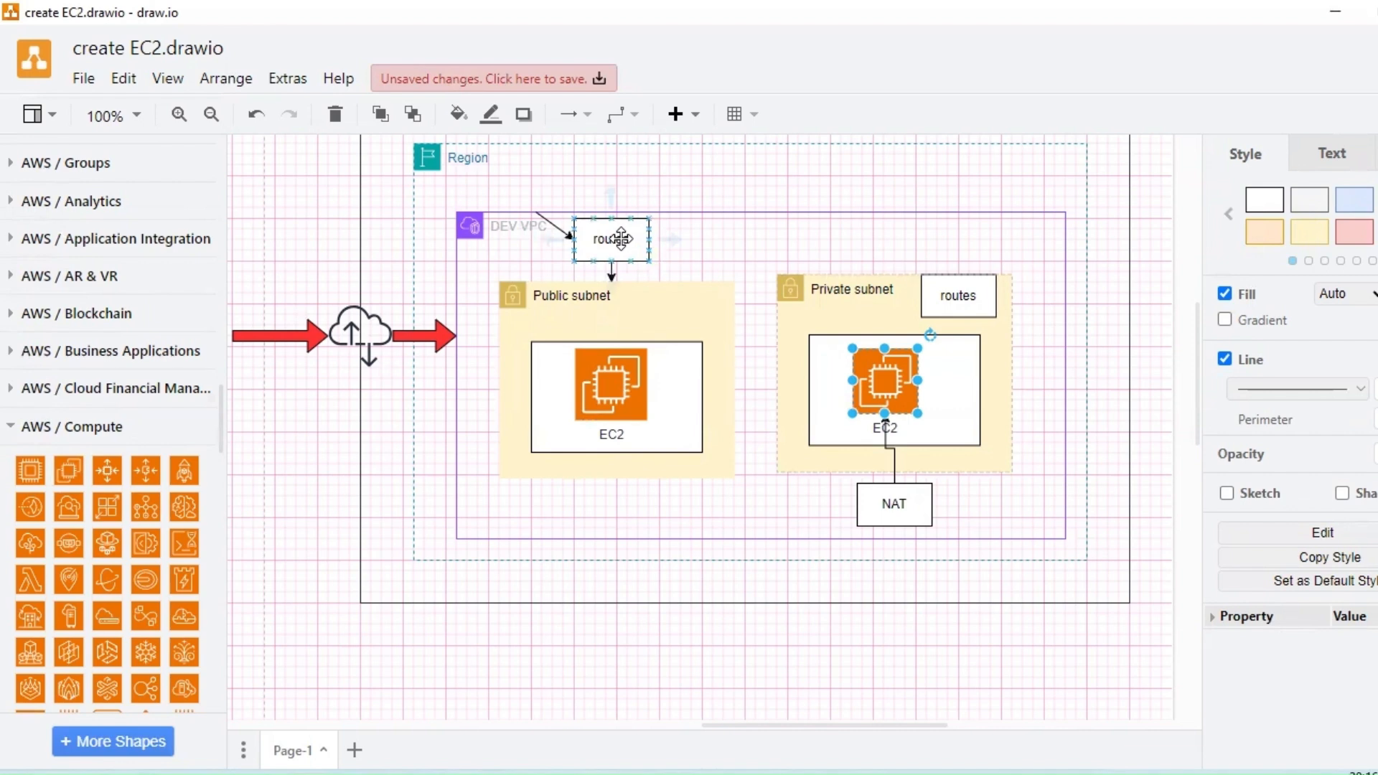
left_click(901, 505)
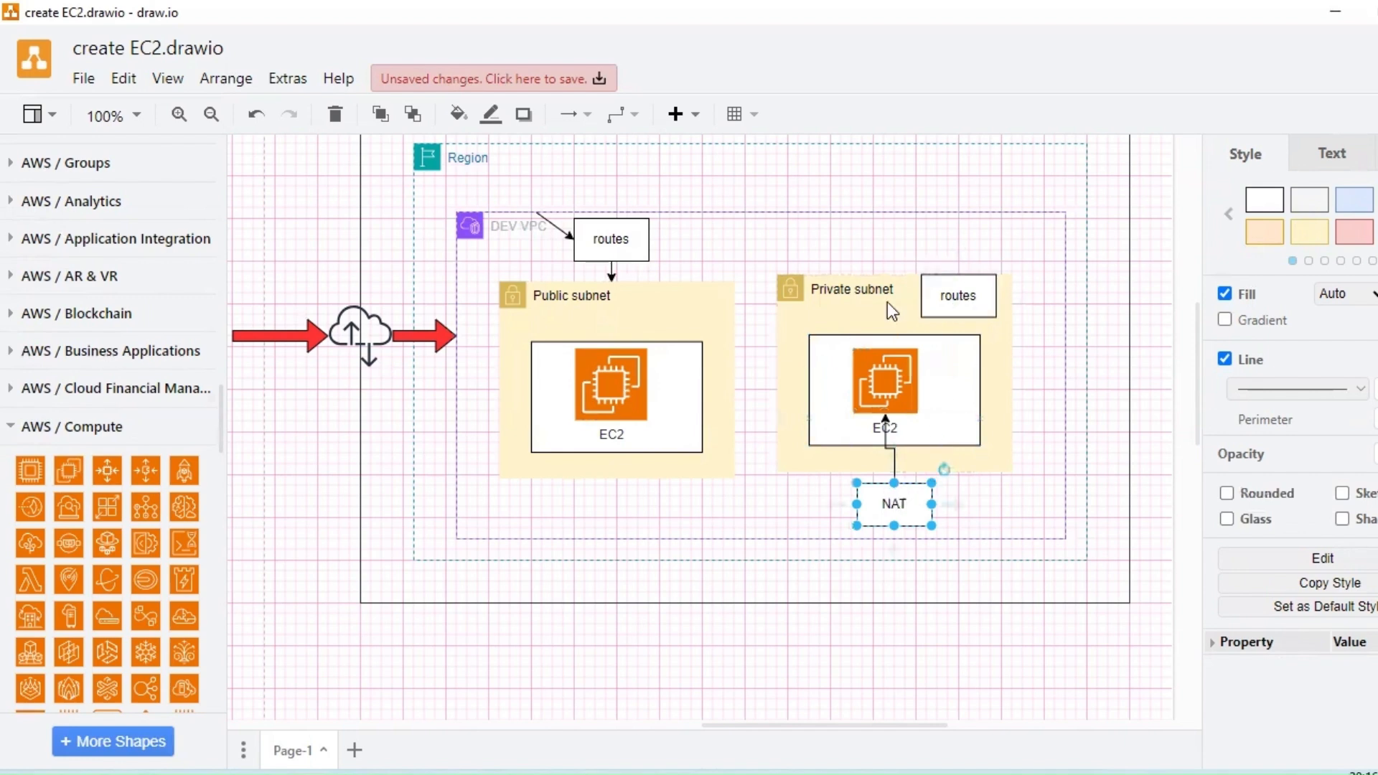
left_click_drag(892, 311, 885, 228)
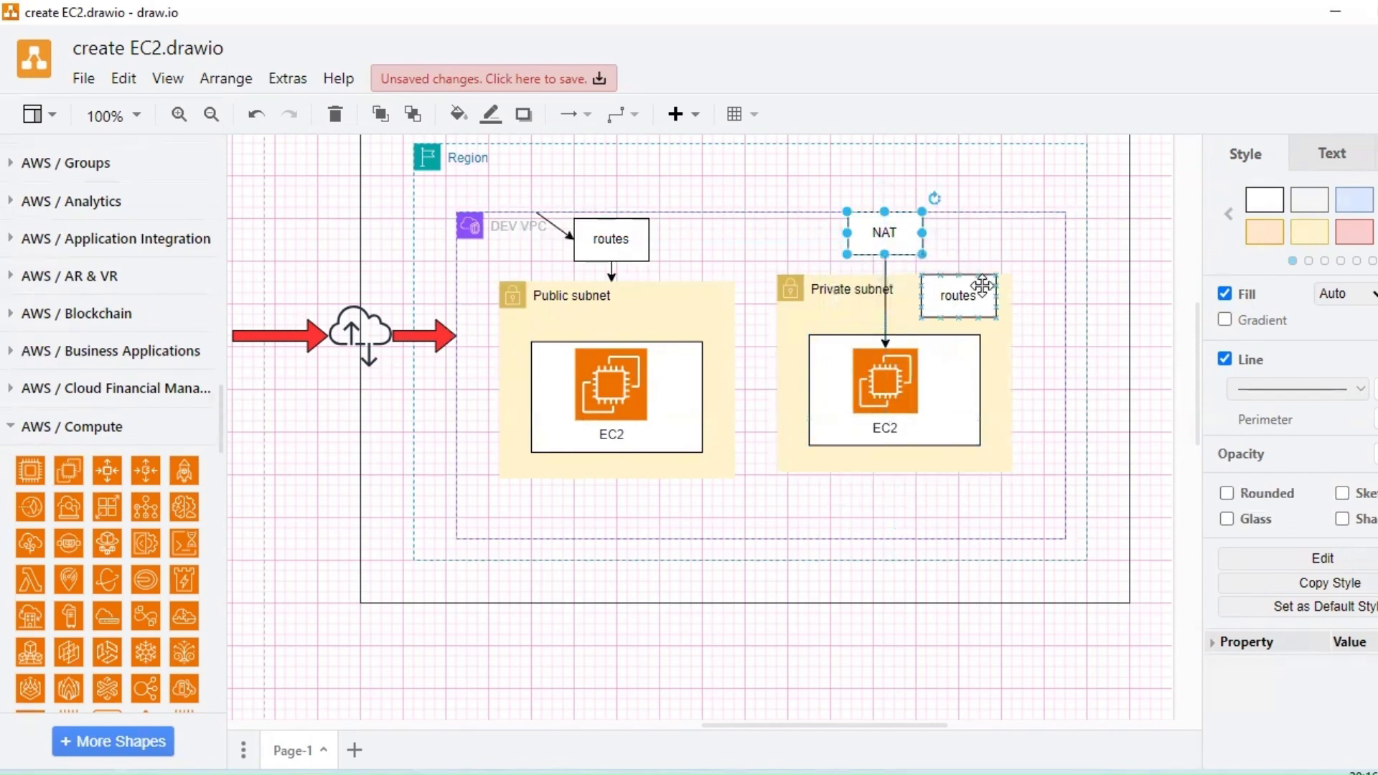
Step: Move the public routes box into the public subnet's upper right corner and delete the short connector between the box and the subnet
left_click(978, 290)
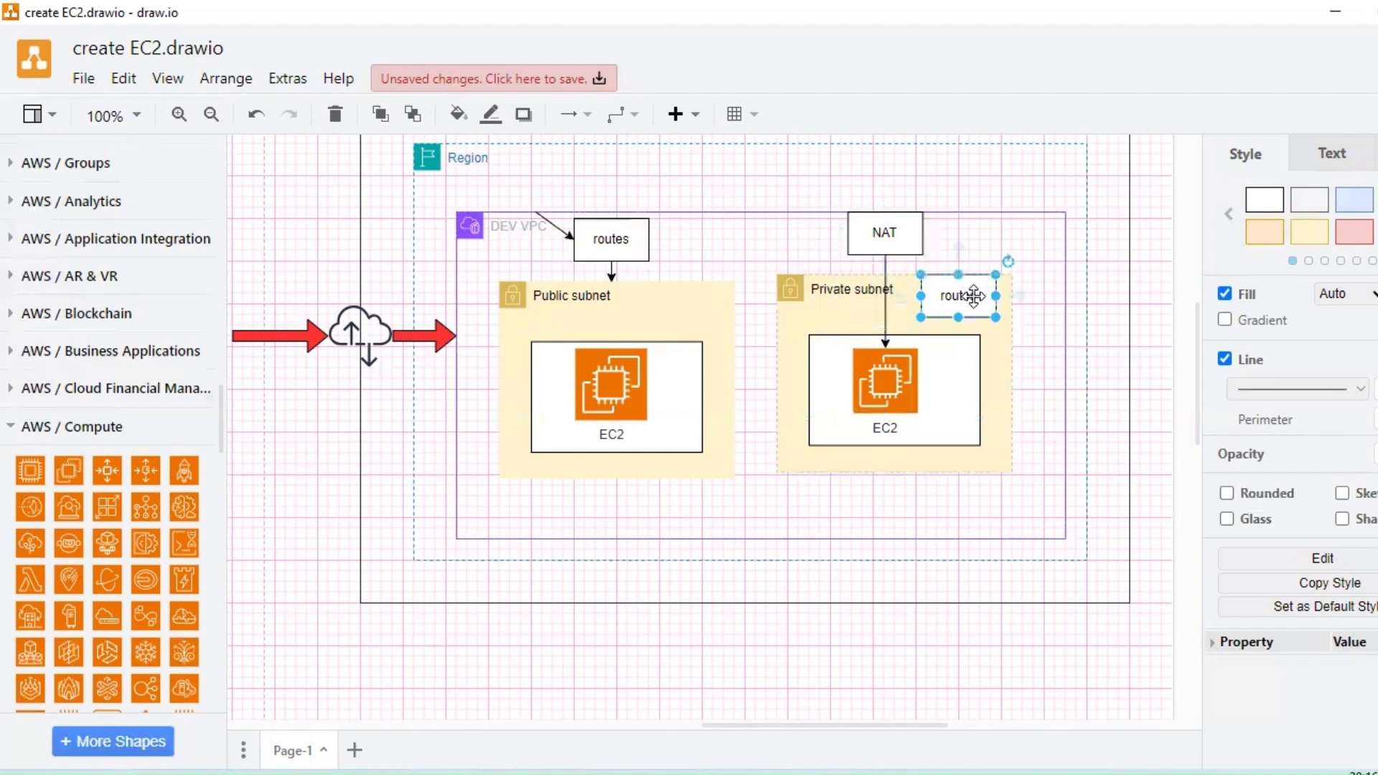
left_click(624, 236)
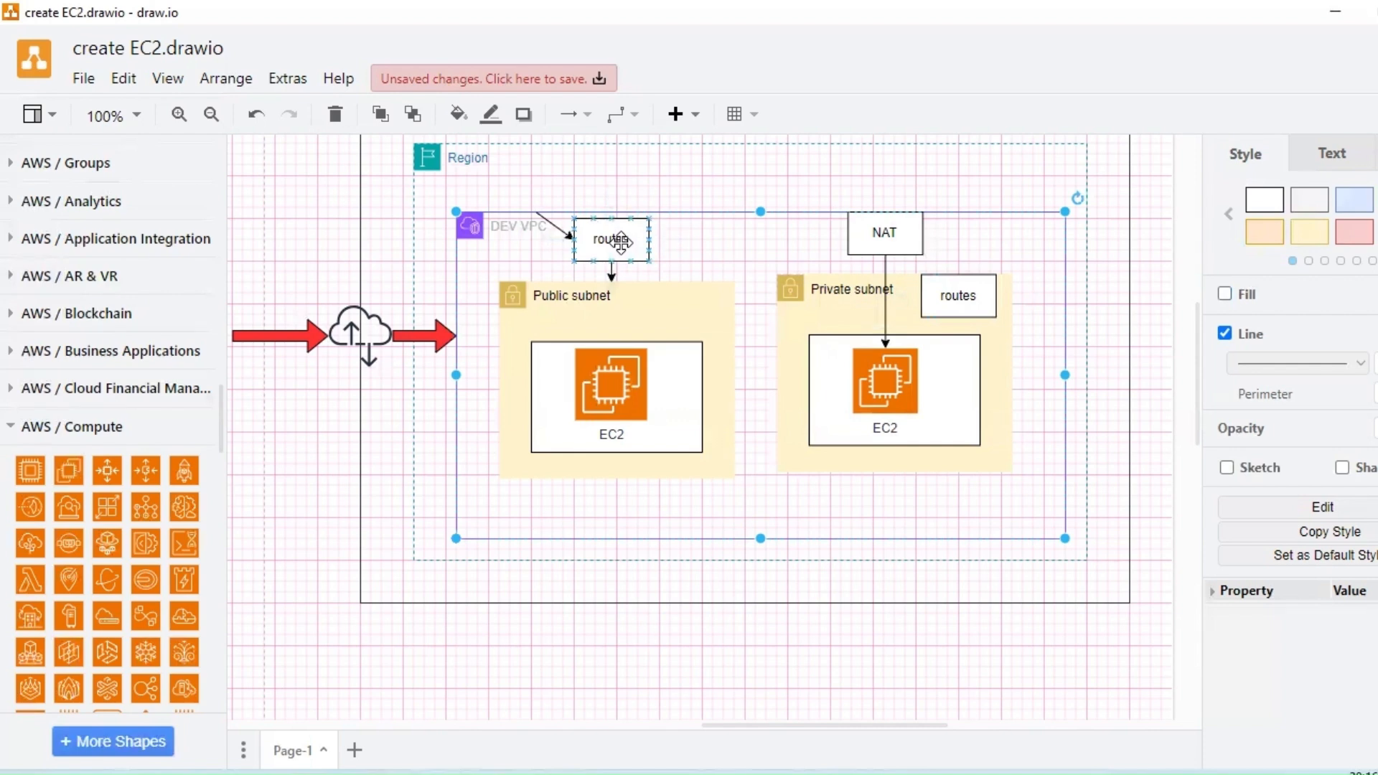
left_click_drag(621, 241, 707, 316)
left_click(623, 244)
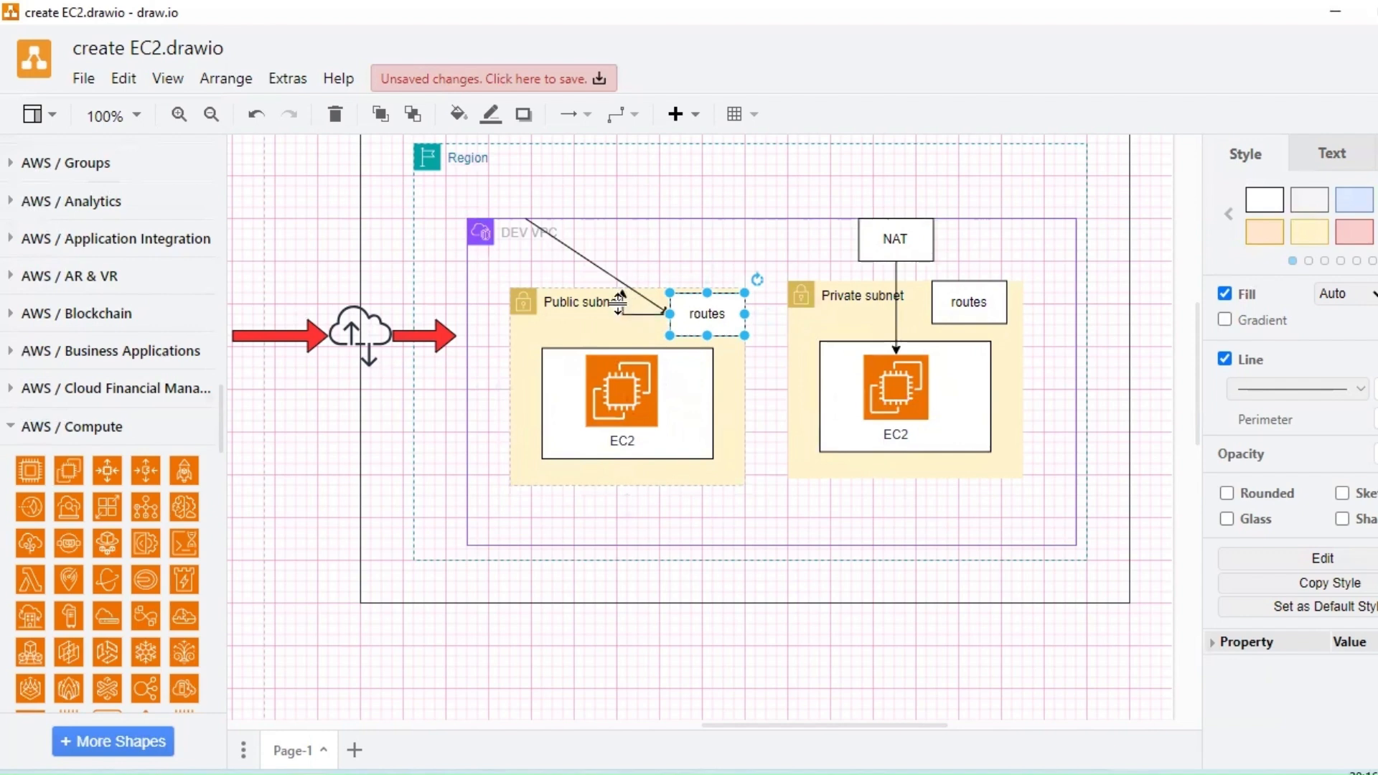
left_click(628, 306)
key("Escape")
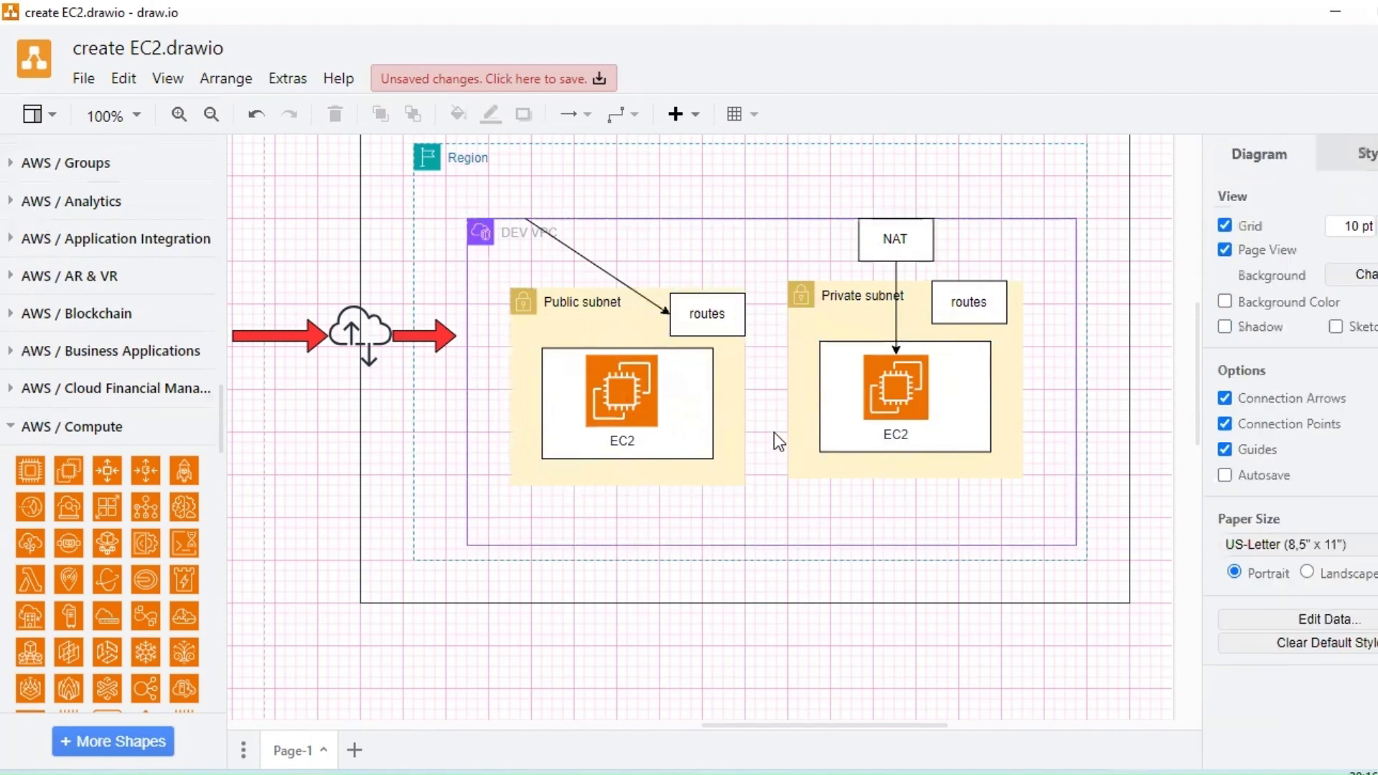